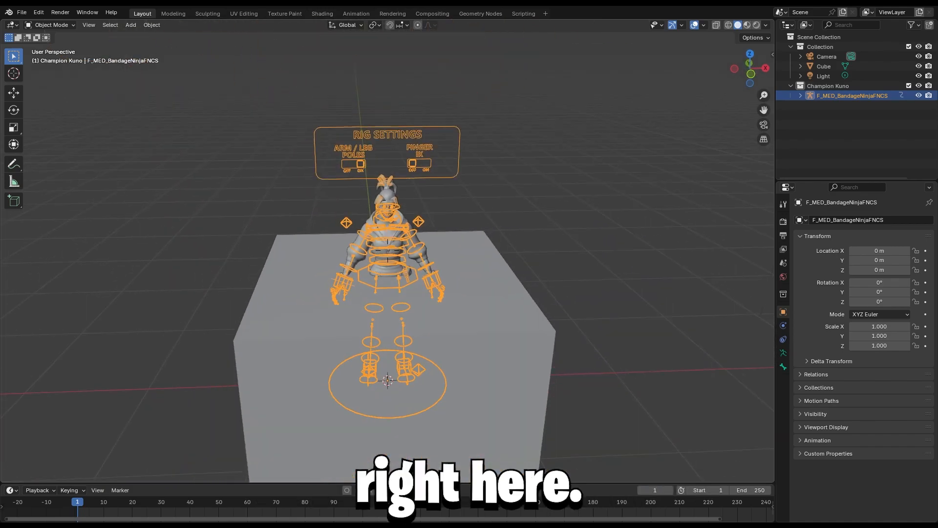
Delete the default cube and light from the scene.
{"action": "left_click", "coordinate": [471, 339]}
{"action": "left_click", "coordinate": [823, 76], "text": "shift"}
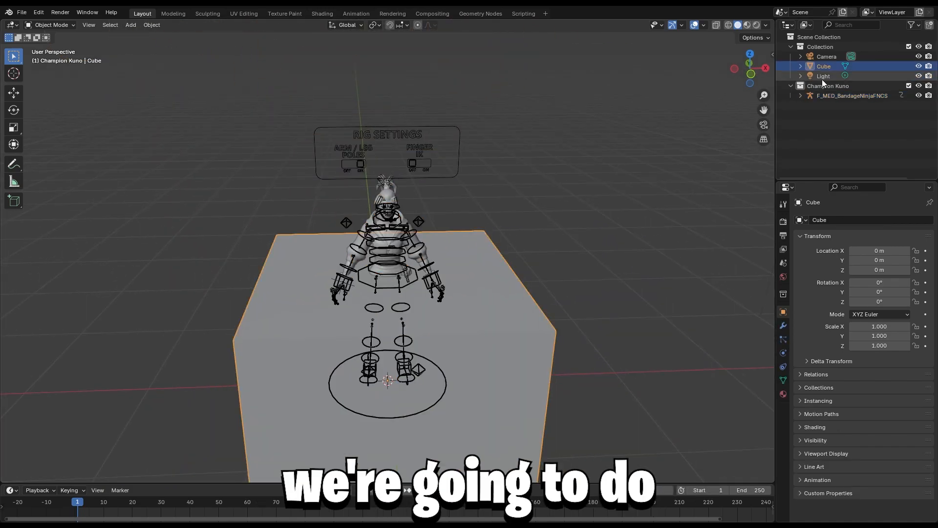
{"action": "key", "text": "Delete"}
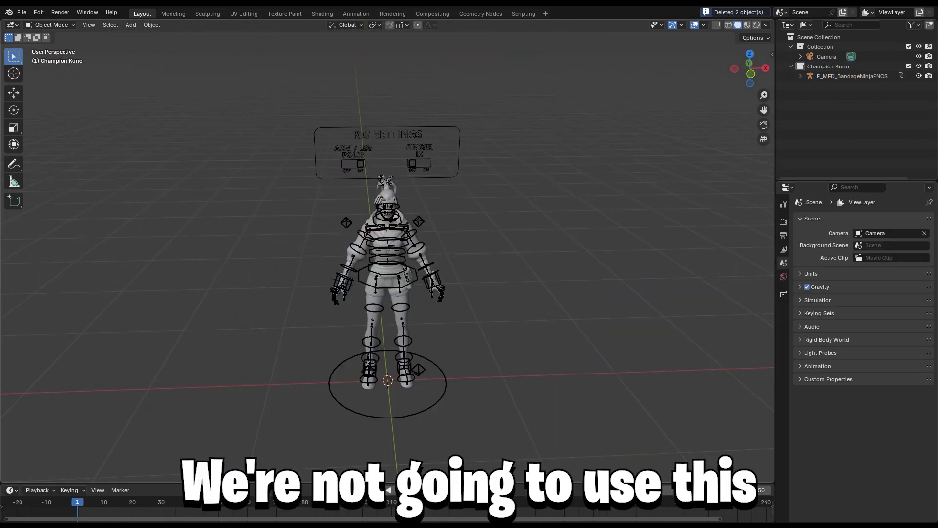
Switch the viewport shading to Material Preview and frame the character from the front.
{"action": "scroll", "coordinate": [508, 210], "scroll_direction": "up", "scroll_amount": 2}
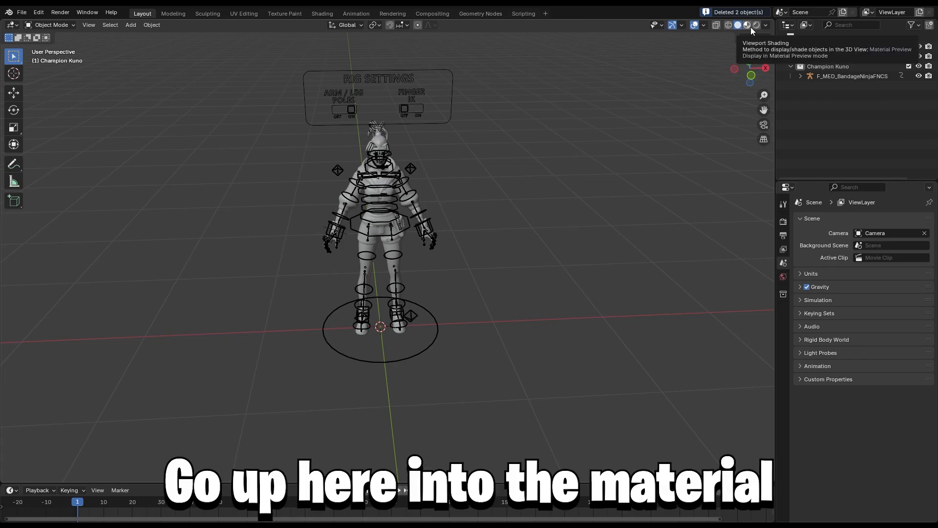
{"action": "middle_click_drag", "start_coordinate": [544, 223], "coordinate": [547, 171]}
{"action": "scroll", "coordinate": [457, 200], "scroll_direction": "up", "scroll_amount": 4}
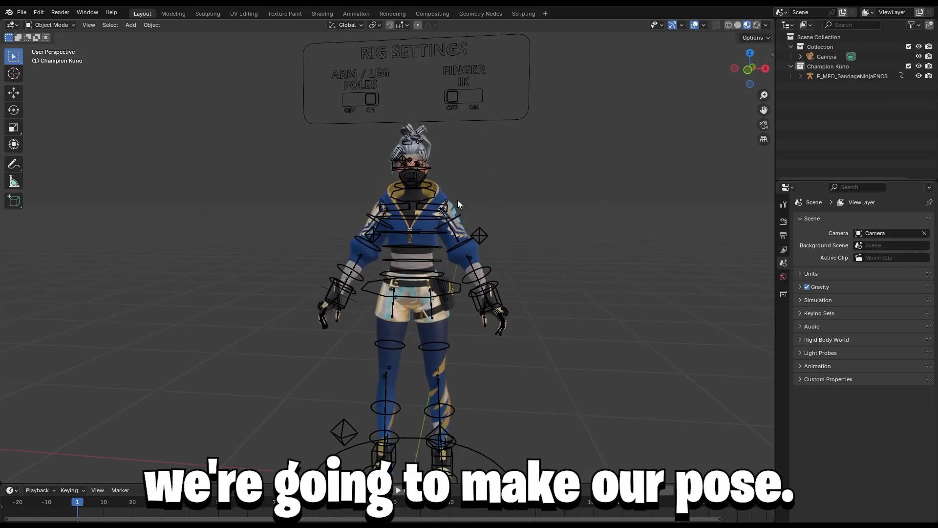
Select the character rig F_MED_BandageNinjaFNCS and switch it to Pose Mode.
{"action": "left_click", "coordinate": [456, 200]}
{"action": "left_click", "coordinate": [403, 177]}
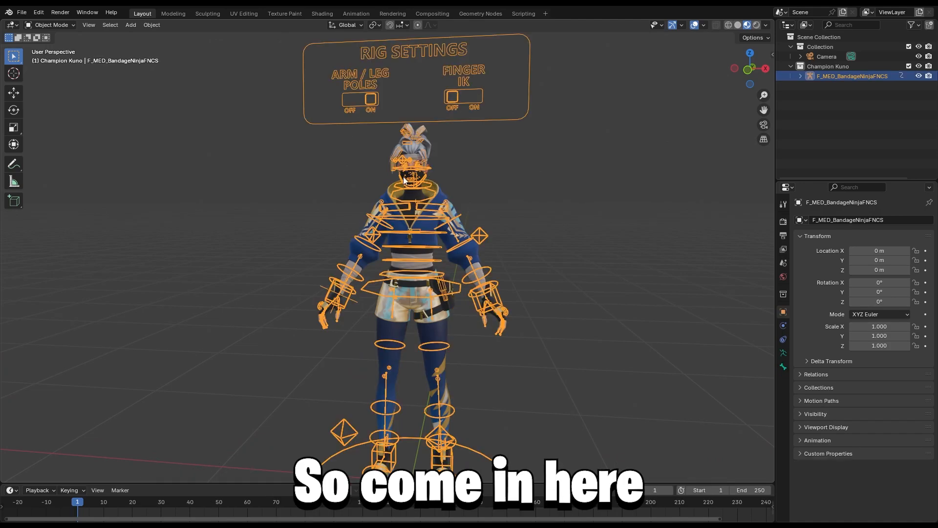
{"action": "left_click", "coordinate": [54, 25]}
{"action": "left_click", "coordinate": [52, 58]}
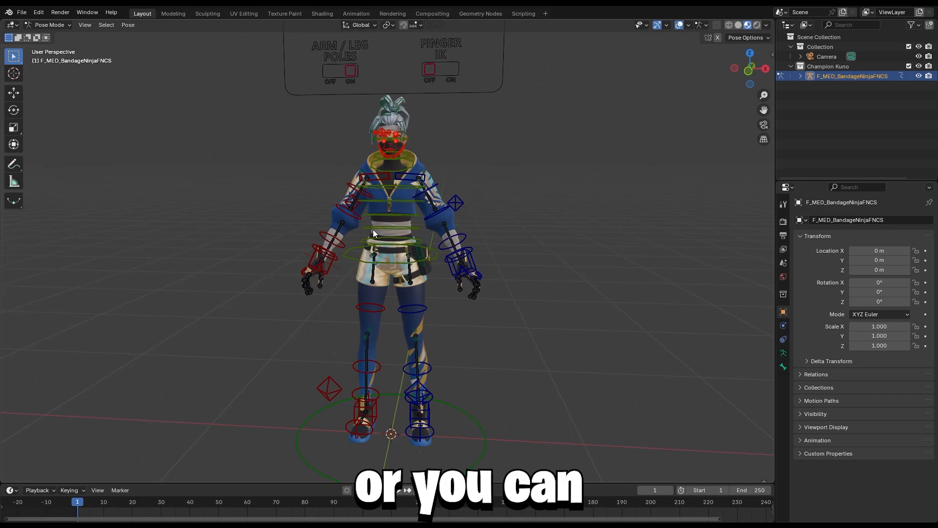
Look through the scene camera and return the rig to Object Mode.
{"action": "scroll", "coordinate": [343, 111], "scroll_direction": "down", "scroll_amount": 1}
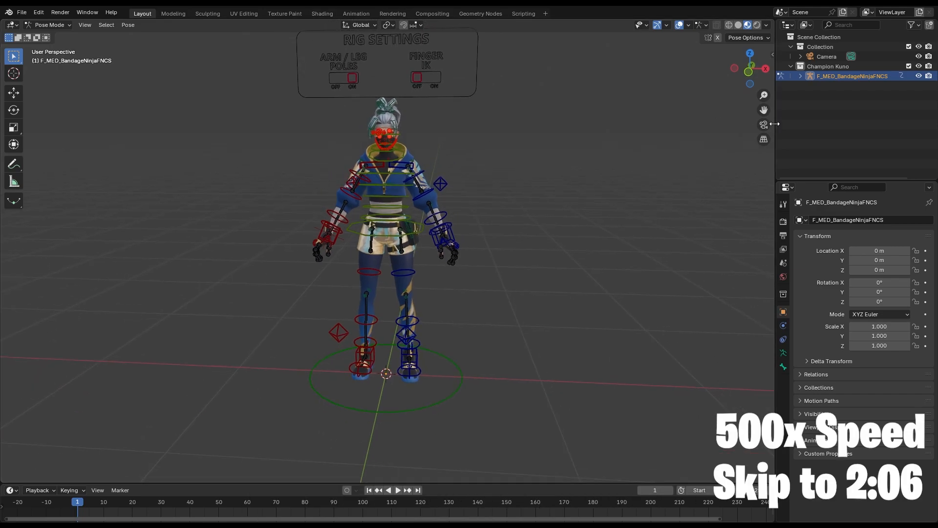
{"action": "left_click", "coordinate": [764, 125]}
{"action": "scroll", "coordinate": [237, 274], "scroll_direction": "down", "scroll_amount": 1}
{"action": "scroll", "coordinate": [238, 278], "scroll_direction": "up", "scroll_amount": 1}
{"action": "left_click", "coordinate": [46, 29]}
{"action": "left_click", "coordinate": [49, 37]}
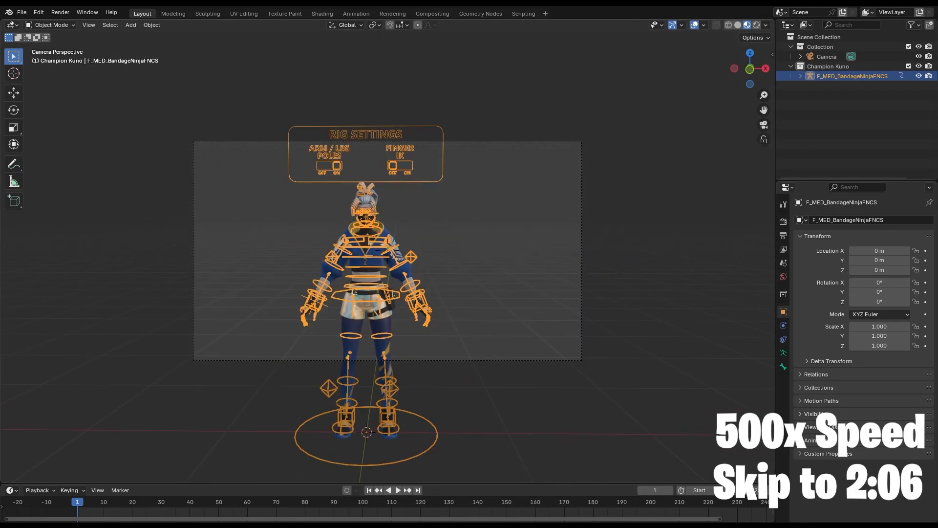
Install the passpartout_slider add-on through Preferences, then save the file and return to the camera view.
{"action": "scroll", "coordinate": [439, 221], "scroll_direction": "down", "scroll_amount": 6}
{"action": "middle_click_drag", "start_coordinate": [439, 220], "coordinate": [423, 222]}
{"action": "scroll", "coordinate": [423, 222], "scroll_direction": "up", "scroll_amount": 5}
{"action": "left_click", "coordinate": [63, 15]}
{"action": "mouse_move", "coordinate": [39, 13]}
{"action": "left_click", "coordinate": [61, 139]}
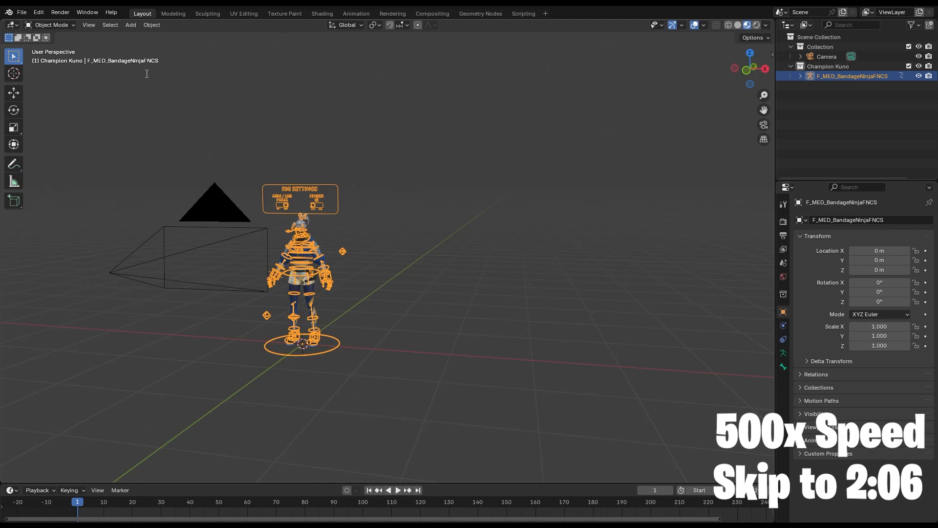
{"action": "left_click", "coordinate": [284, 54]}
{"action": "key", "text": "ctrl+s"}
{"action": "left_click", "coordinate": [764, 125]}
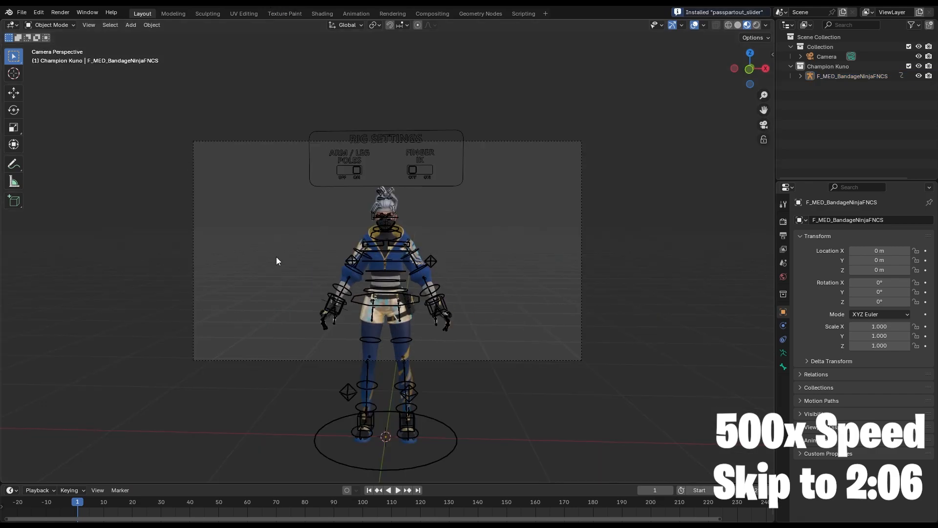
Move the camera closer to the character with walk navigation.
{"action": "key", "text": "shift+grave"}
{"action": "key", "text": "w"}
{"action": "key", "text": "s"}
{"action": "key", "text": "s"}
{"action": "left_click", "coordinate": [764, 125]}
{"action": "key", "text": "shift+grave"}
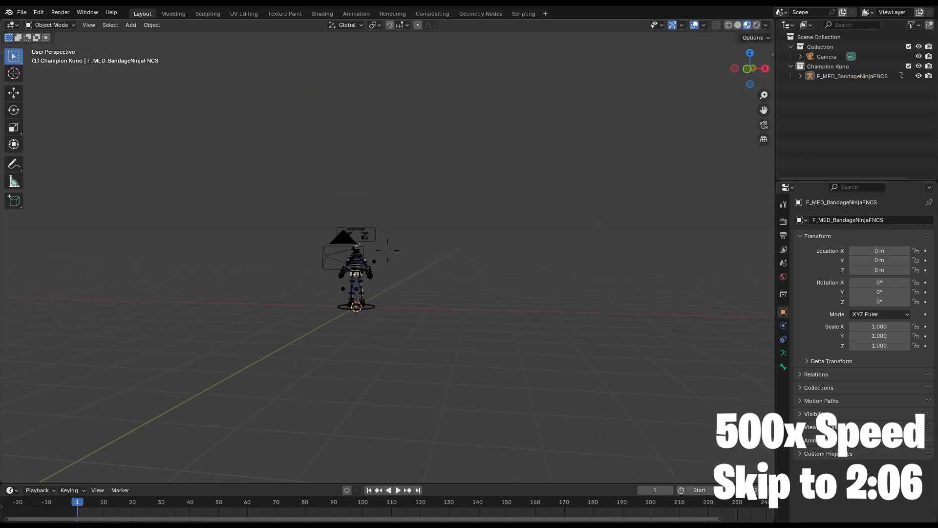
{"action": "key", "text": "w"}
{"action": "left_click", "coordinate": [420, 215]}
Put the rig into Pose Mode and bring the character's upper body into close view.
{"action": "left_click", "coordinate": [51, 25]}
{"action": "left_click", "coordinate": [49, 56]}
{"action": "key", "text": "shift+grave"}
{"action": "key", "text": "s"}
{"action": "key", "text": "w"}
{"action": "left_click", "coordinate": [387, 251]}
Turn the head by rotating the neck_01 bone and move the eye target toward the character's right.
{"action": "left_click", "coordinate": [391, 225]}
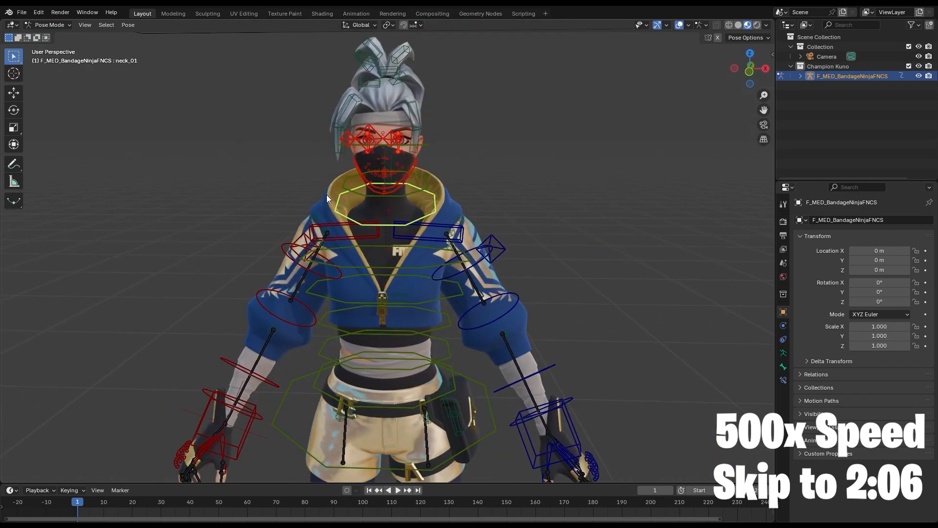
{"action": "left_click", "coordinate": [13, 110]}
{"action": "left_click_drag", "start_coordinate": [412, 206], "coordinate": [410, 218]}
{"action": "left_click", "coordinate": [248, 138]}
{"action": "left_click", "coordinate": [14, 93]}
{"action": "left_click_drag", "start_coordinate": [281, 137], "coordinate": [168, 134]}
Raise the right hand's IK control so the forearm lifts away from the hip.
{"action": "left_click", "coordinate": [327, 224]}
{"action": "left_click", "coordinate": [14, 110]}
{"action": "left_click", "coordinate": [227, 418]}
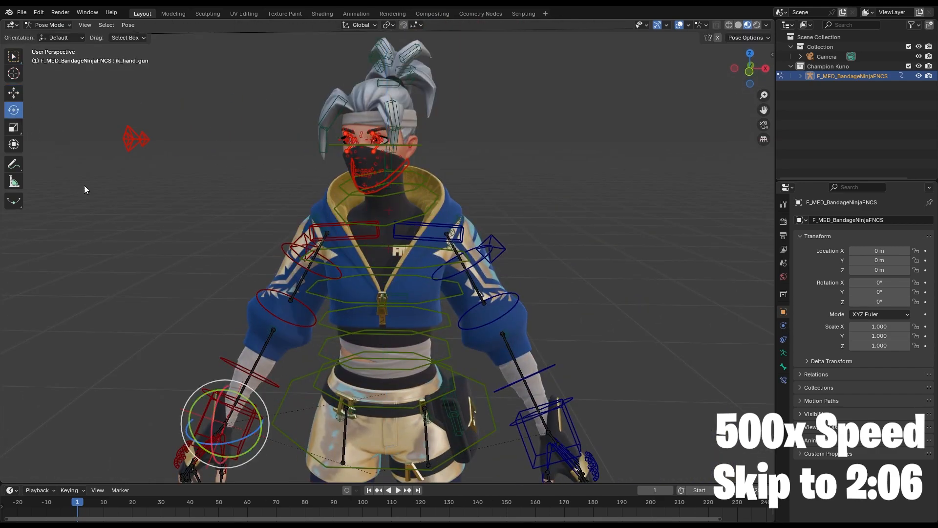
{"action": "left_click", "coordinate": [13, 92]}
{"action": "left_click_drag", "start_coordinate": [210, 419], "coordinate": [181, 272]}
Move the right arm's pole target ik_hand_pole_r down beside the right leg.
{"action": "middle_click_drag", "start_coordinate": [235, 267], "coordinate": [342, 262]}
{"action": "scroll", "coordinate": [134, 254], "scroll_direction": "down", "scroll_amount": 3}
{"action": "left_click", "coordinate": [200, 246]}
{"action": "left_click_drag", "start_coordinate": [189, 243], "coordinate": [419, 402]}
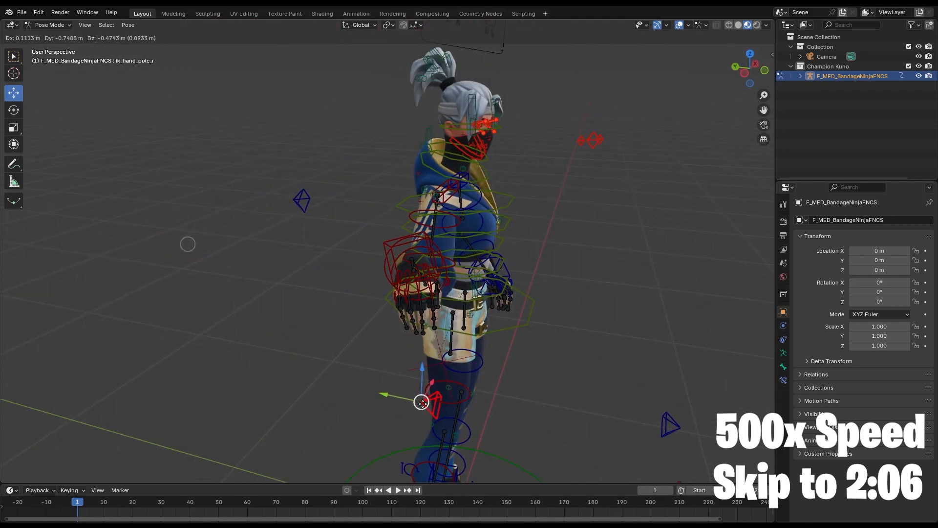
Reposition the right hand's IK control ik_hand_r in the front view.
{"action": "middle_click_drag", "start_coordinate": [419, 402], "coordinate": [313, 408]}
{"action": "scroll", "coordinate": [313, 408], "scroll_direction": "up", "scroll_amount": 3}
{"action": "left_click", "coordinate": [286, 196]}
{"action": "left_click_drag", "start_coordinate": [293, 201], "coordinate": [347, 221]}
Set the rotation orientation to Local and rotate the ik_hand_r control so the right hand turns upward.
{"action": "left_click", "coordinate": [15, 110]}
{"action": "left_click", "coordinate": [62, 38]}
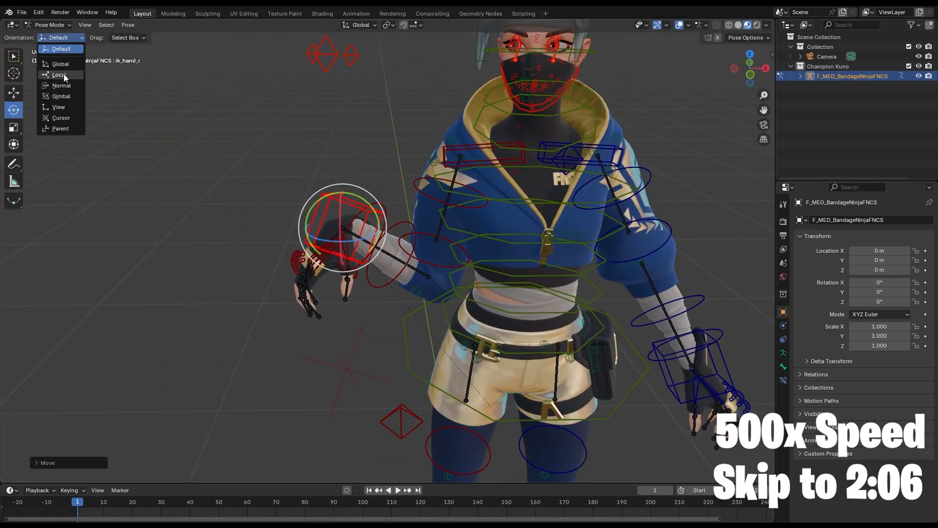
{"action": "left_click", "coordinate": [61, 76]}
{"action": "left_click_drag", "start_coordinate": [342, 264], "coordinate": [323, 215]}
Rotate the right hand's middle, ring and pinky finger controls to curl those fingers toward the palm.
{"action": "middle_click_drag", "start_coordinate": [337, 230], "coordinate": [416, 220]}
{"action": "left_click", "coordinate": [299, 211]}
{"action": "left_click", "coordinate": [298, 211]}
{"action": "left_click_drag", "start_coordinate": [287, 201], "coordinate": [299, 206]}
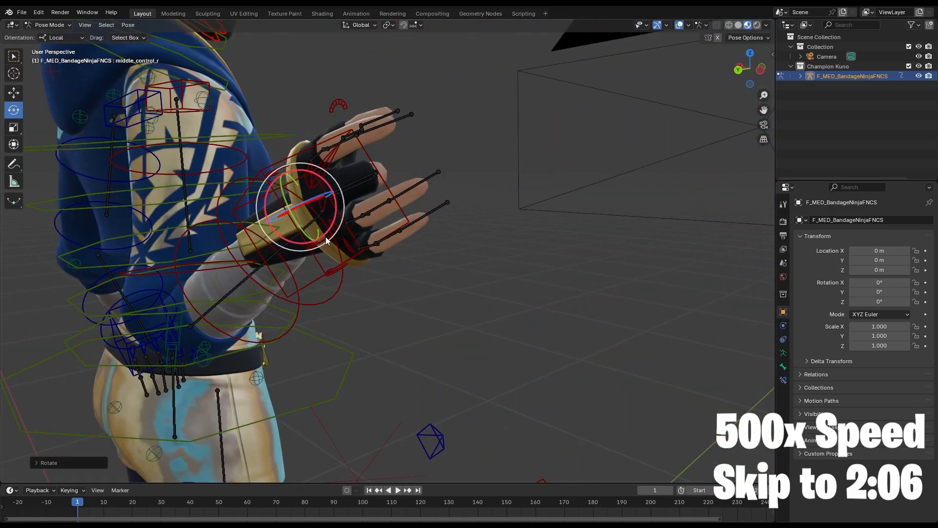
{"action": "left_click", "coordinate": [317, 238]}
{"action": "left_click_drag", "start_coordinate": [313, 242], "coordinate": [325, 234]}
{"action": "left_click", "coordinate": [342, 264]}
{"action": "left_click_drag", "start_coordinate": [332, 276], "coordinate": [339, 265]}
{"action": "middle_click_drag", "start_coordinate": [339, 265], "coordinate": [254, 249]}
{"action": "left_click_drag", "start_coordinate": [291, 240], "coordinate": [270, 236]}
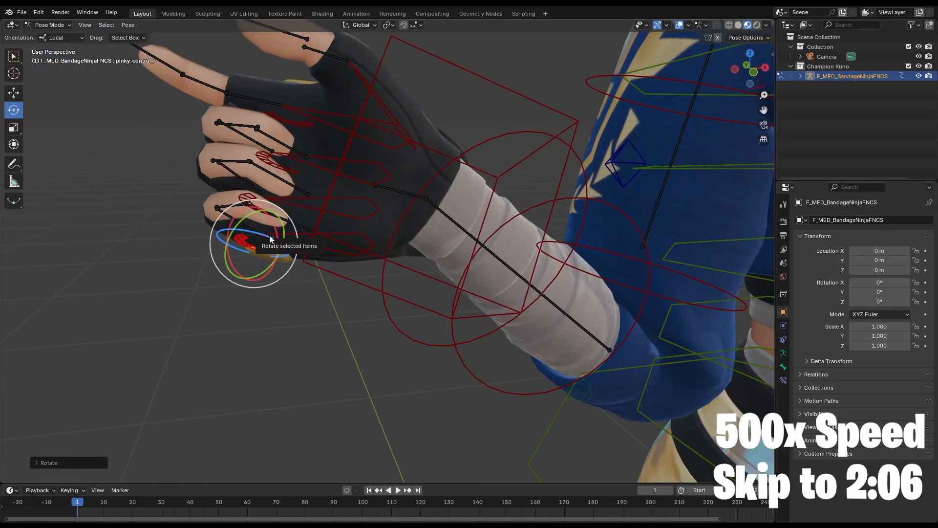
Rotate the right hand's thumb and index finger controls to form a pointing gesture.
{"action": "middle_click_drag", "start_coordinate": [270, 237], "coordinate": [317, 313], "text": "shift"}
{"action": "left_click", "coordinate": [342, 139]}
{"action": "left_click", "coordinate": [430, 106]}
{"action": "left_click_drag", "start_coordinate": [399, 98], "coordinate": [408, 80]}
{"action": "left_click", "coordinate": [351, 210]}
{"action": "left_click_drag", "start_coordinate": [325, 201], "coordinate": [319, 195]}
Rotate the right hand's IK control slightly and move the hand outward from the body.
{"action": "scroll", "coordinate": [342, 220], "scroll_direction": "down", "scroll_amount": 4}
{"action": "middle_click_drag", "start_coordinate": [465, 245], "coordinate": [337, 234], "text": "shift"}
{"action": "left_click", "coordinate": [336, 239]}
{"action": "left_click_drag", "start_coordinate": [338, 241], "coordinate": [325, 235]}
{"action": "left_click", "coordinate": [13, 92]}
{"action": "left_click_drag", "start_coordinate": [355, 269], "coordinate": [318, 267]}
{"action": "middle_click_drag", "start_coordinate": [318, 267], "coordinate": [264, 284]}
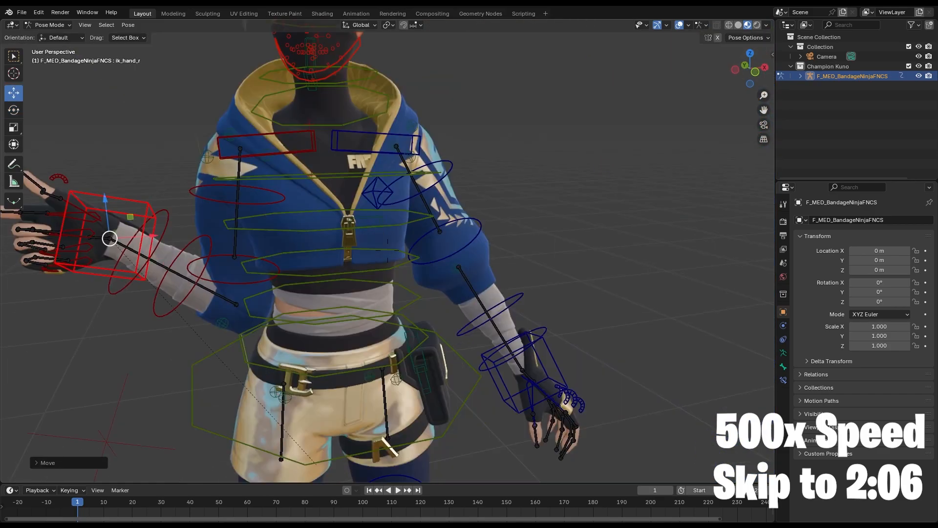
Fine-tune the position of ik_hand_r from another angle and view the pose through the camera.
{"action": "middle_click_drag", "start_coordinate": [440, 244], "coordinate": [244, 219]}
{"action": "scroll", "coordinate": [391, 244], "scroll_direction": "down", "scroll_amount": 3}
{"action": "left_click_drag", "start_coordinate": [381, 232], "coordinate": [401, 234]}
{"action": "left_click", "coordinate": [764, 125]}
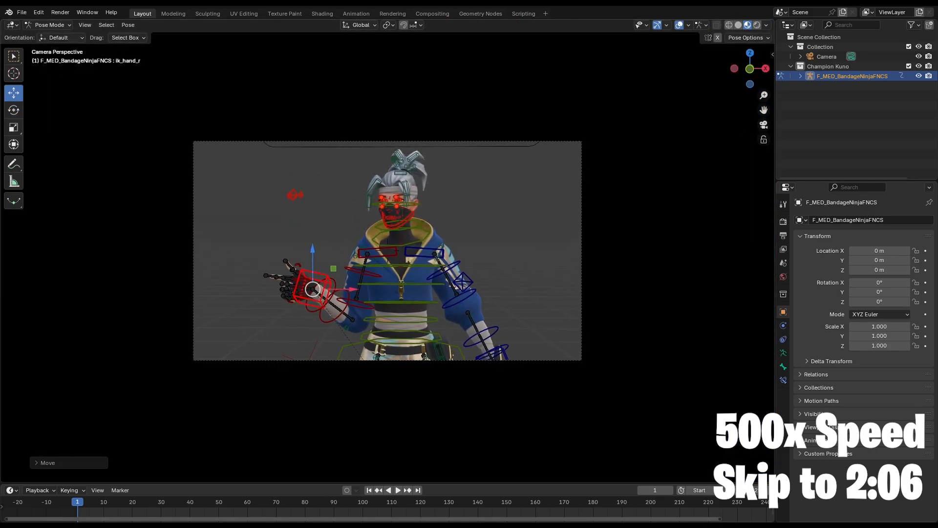
Rotate the clavicle control to adjust the shoulders and check the pose with the overlays hidden.
{"action": "left_click", "coordinate": [14, 109]}
{"action": "left_click_drag", "start_coordinate": [367, 250], "coordinate": [337, 273]}
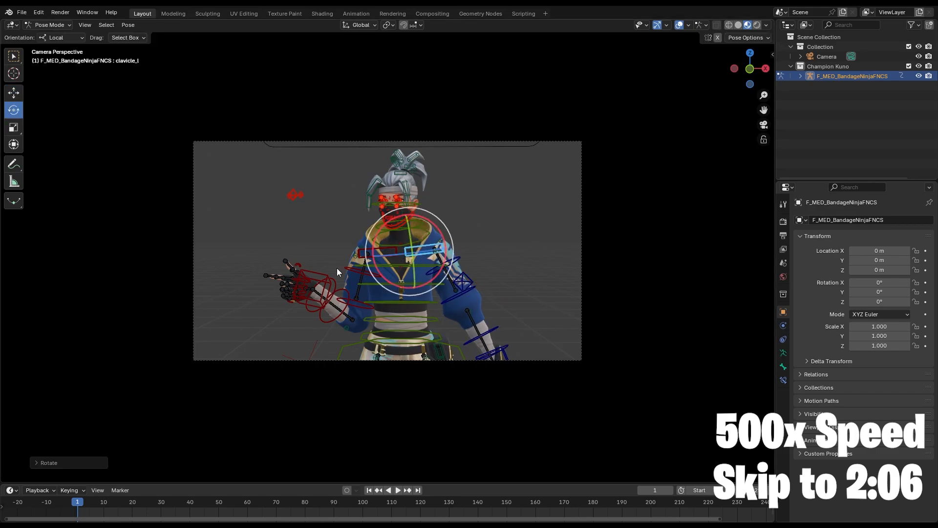
{"action": "left_click", "coordinate": [513, 196]}
{"action": "left_click", "coordinate": [679, 25]}
{"action": "left_click", "coordinate": [679, 25]}
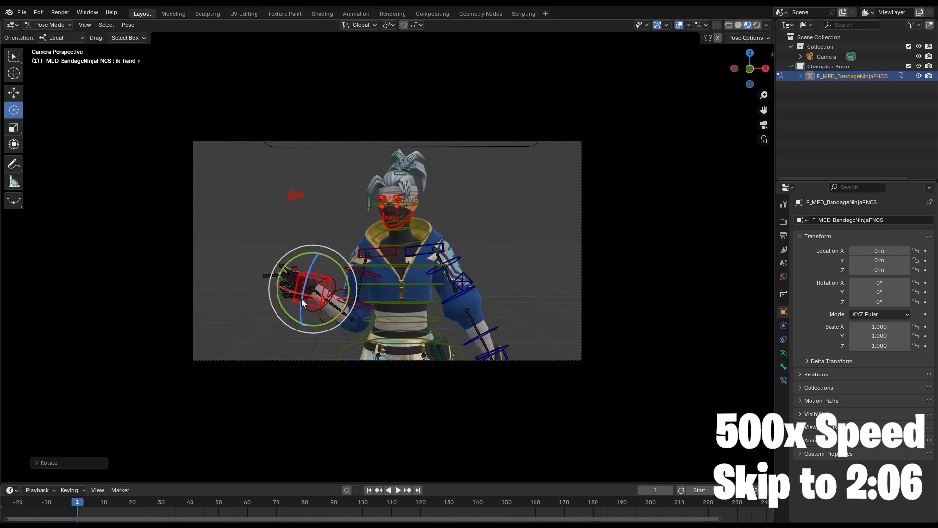
{"action": "left_click", "coordinate": [679, 25]}
Refine the rotation of the pointing right hand up close, then preview the camera view without overlays.
{"action": "mouse_move", "coordinate": [278, 251]}
{"action": "middle_mouse_down"}
{"action": "mouse_move", "coordinate": [379, 249]}
{"action": "mouse_move", "coordinate": [294, 261]}
{"action": "middle_mouse_up"}
{"action": "scroll", "coordinate": [380, 249], "scroll_direction": "up", "scroll_amount": 2}
{"action": "left_click", "coordinate": [679, 25]}
{"action": "middle_click_drag", "start_coordinate": [416, 244], "coordinate": [562, 254], "text": "shift"}
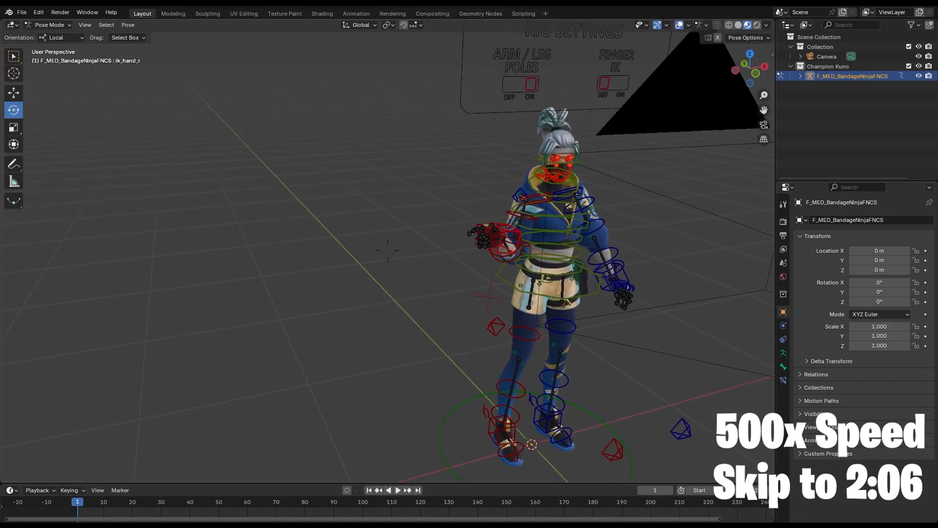
{"action": "scroll", "coordinate": [508, 235], "scroll_direction": "up", "scroll_amount": 6}
{"action": "middle_click_drag", "start_coordinate": [508, 235], "coordinate": [371, 254]}
{"action": "left_click", "coordinate": [352, 234]}
{"action": "left_click_drag", "start_coordinate": [345, 228], "coordinate": [340, 238]}
{"action": "key", "text": "KP_0"}
{"action": "left_click", "coordinate": [679, 25]}
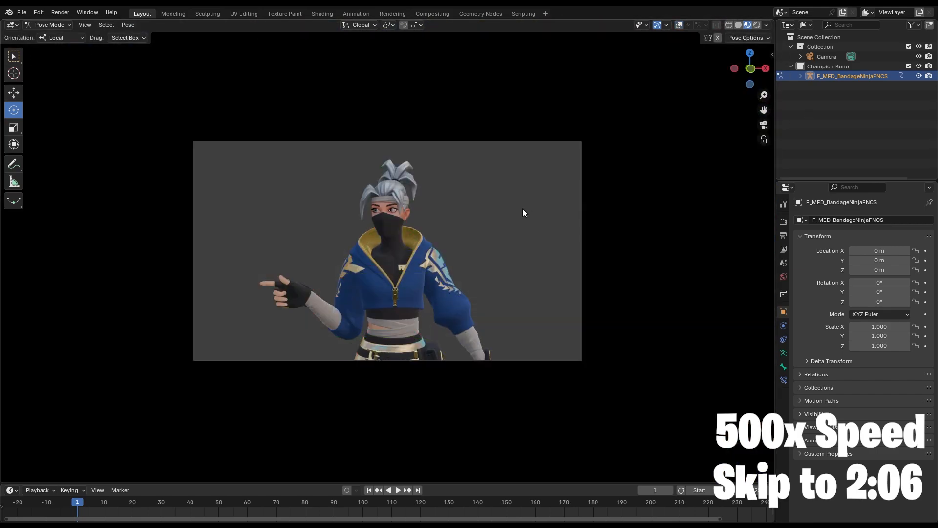
Move the ik_hand_r control slightly upward in the camera view and save the file.
{"action": "left_click", "coordinate": [680, 25]}
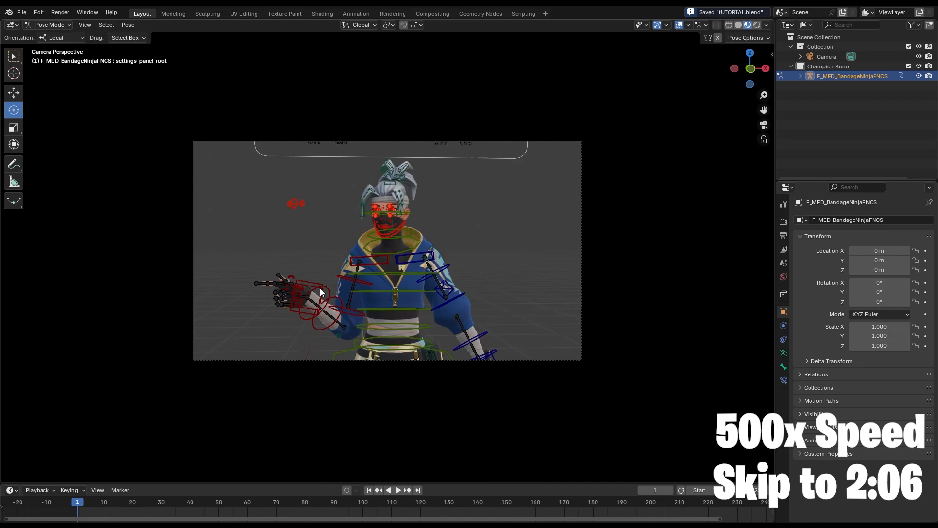
{"action": "left_click", "coordinate": [307, 297]}
{"action": "left_click", "coordinate": [14, 93]}
{"action": "left_click_drag", "start_coordinate": [306, 298], "coordinate": [313, 286]}
{"action": "left_click", "coordinate": [679, 25]}
{"action": "key", "text": "ctrl+s"}
{"action": "left_click", "coordinate": [679, 25]}
Rotate the right hand slightly in the camera view and save the file again.
{"action": "left_click", "coordinate": [14, 110]}
{"action": "left_click_drag", "start_coordinate": [314, 250], "coordinate": [325, 251]}
{"action": "left_click", "coordinate": [13, 93]}
{"action": "left_click", "coordinate": [680, 25]}
{"action": "key", "text": "ctrl+s"}
Lower the right hand slightly and compare the pose with the overlays on and off.
{"action": "left_click_drag", "start_coordinate": [313, 285], "coordinate": [320, 306]}
{"action": "left_click", "coordinate": [679, 25]}
{"action": "left_click", "coordinate": [680, 25]}
{"action": "left_click", "coordinate": [679, 25]}
{"action": "left_click", "coordinate": [679, 25]}
{"action": "left_click", "coordinate": [679, 25]}
Rotate the right clavicle control clavicle_r slightly, hide the overlays and save the file.
{"action": "left_click", "coordinate": [361, 261]}
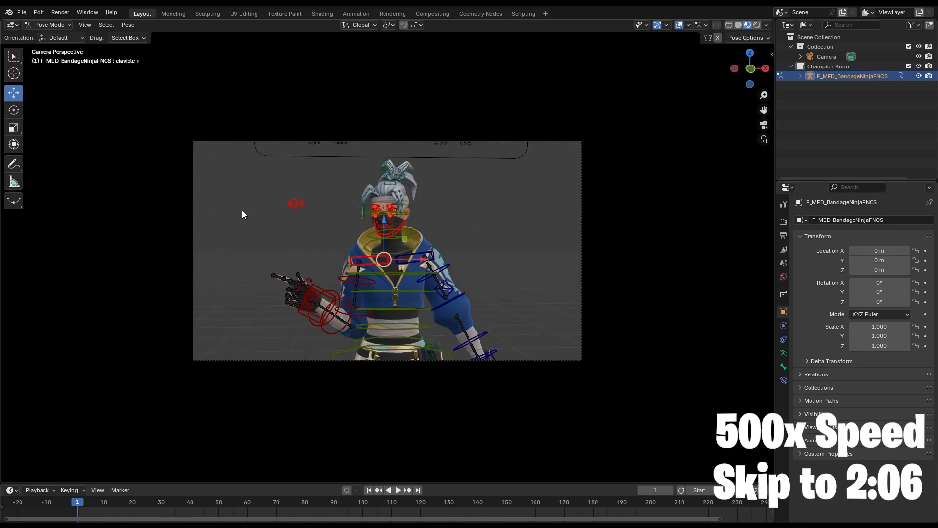
{"action": "left_click", "coordinate": [14, 110]}
{"action": "left_click_drag", "start_coordinate": [376, 261], "coordinate": [380, 263]}
{"action": "left_click", "coordinate": [520, 226]}
{"action": "left_click", "coordinate": [680, 25]}
{"action": "key", "text": "ctrl+s"}
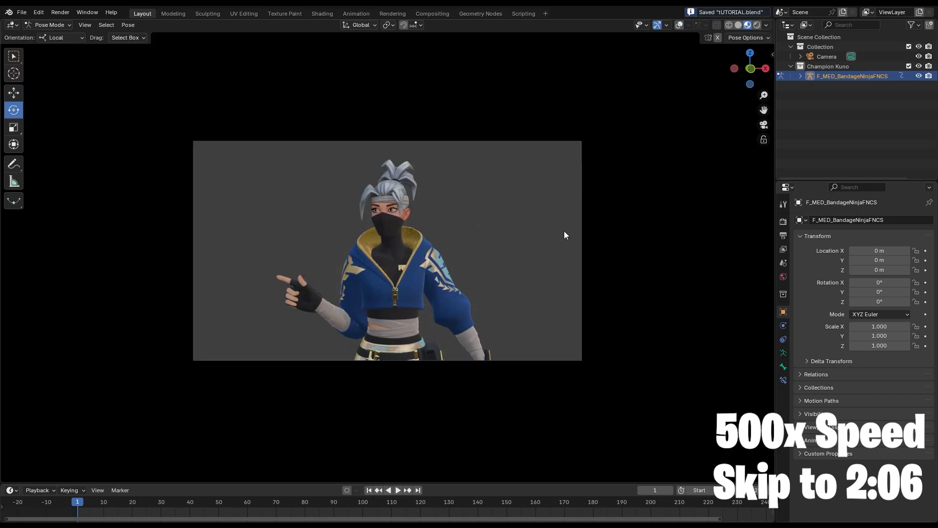
Show the overlays again and move the left hand's IK control up in front of the chest.
{"action": "left_click", "coordinate": [680, 25]}
{"action": "key", "text": "KP_0"}
{"action": "middle_click_drag", "start_coordinate": [498, 255], "coordinate": [469, 267]}
{"action": "scroll", "coordinate": [391, 235], "scroll_direction": "up", "scroll_amount": 5}
{"action": "left_click", "coordinate": [410, 259]}
{"action": "left_click", "coordinate": [13, 93]}
{"action": "left_click_drag", "start_coordinate": [409, 235], "coordinate": [322, 183]}
Move the ik_hand_l control forward, away from the torso, in the side view.
{"action": "left_click", "coordinate": [14, 110]}
{"action": "left_click", "coordinate": [13, 93]}
{"action": "middle_click_drag", "start_coordinate": [342, 205], "coordinate": [469, 215]}
{"action": "scroll", "coordinate": [440, 215], "scroll_direction": "up", "scroll_amount": 3}
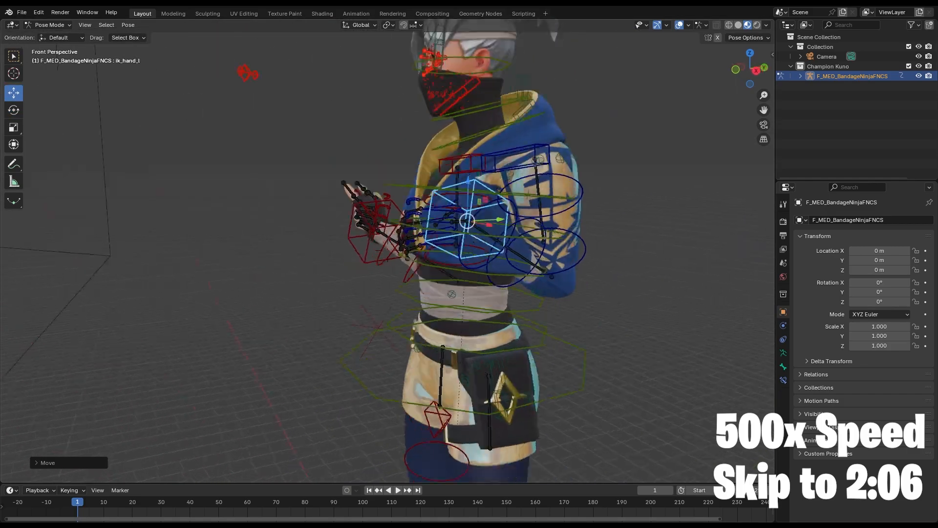
{"action": "left_click_drag", "start_coordinate": [467, 216], "coordinate": [262, 201]}
Move the left arm's pole target outward to the character's left.
{"action": "middle_click_drag", "start_coordinate": [342, 215], "coordinate": [469, 220]}
{"action": "left_click", "coordinate": [449, 225]}
{"action": "left_click_drag", "start_coordinate": [490, 226], "coordinate": [644, 226]}
Rotate the ik_hand_l control to orient the left hand in front of the chest.
{"action": "left_click", "coordinate": [406, 226]}
{"action": "left_click", "coordinate": [14, 110]}
{"action": "left_click_drag", "start_coordinate": [415, 273], "coordinate": [396, 288]}
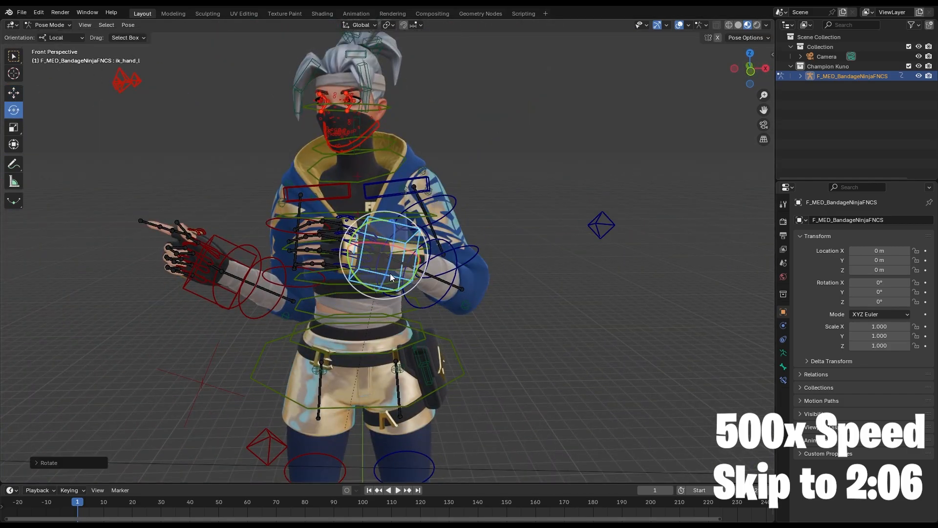
Finish orienting the left hand and curl its middle, ring and little fingers, leaving the index finger pointing.
{"action": "left_click_drag", "start_coordinate": [376, 240], "coordinate": [349, 239]}
{"action": "left_click", "coordinate": [362, 239]}
{"action": "scroll", "coordinate": [363, 239], "scroll_direction": "up", "scroll_amount": 6}
{"action": "middle_click_drag", "start_coordinate": [362, 240], "coordinate": [357, 234]}
{"action": "left_click", "coordinate": [196, 239]}
{"action": "left_click_drag", "start_coordinate": [187, 240], "coordinate": [186, 256]}
{"action": "left_click", "coordinate": [195, 342]}
{"action": "left_click_drag", "start_coordinate": [183, 338], "coordinate": [187, 331]}
{"action": "middle_click_drag", "start_coordinate": [274, 147], "coordinate": [296, 196], "text": "shift"}
{"action": "left_click", "coordinate": [303, 87]}
{"action": "left_click_drag", "start_coordinate": [304, 79], "coordinate": [294, 82]}
View the pose through the camera, save the file and hide the overlays.
{"action": "scroll", "coordinate": [342, 196], "scroll_direction": "down", "scroll_amount": 6}
{"action": "middle_click_drag", "start_coordinate": [489, 215], "coordinate": [293, 215]}
{"action": "scroll", "coordinate": [415, 245], "scroll_direction": "up", "scroll_amount": 5}
{"action": "key", "text": "KP_0"}
{"action": "key", "text": "ctrl+s"}
{"action": "left_click", "coordinate": [523, 197]}
{"action": "key", "text": "shift+alt+z"}
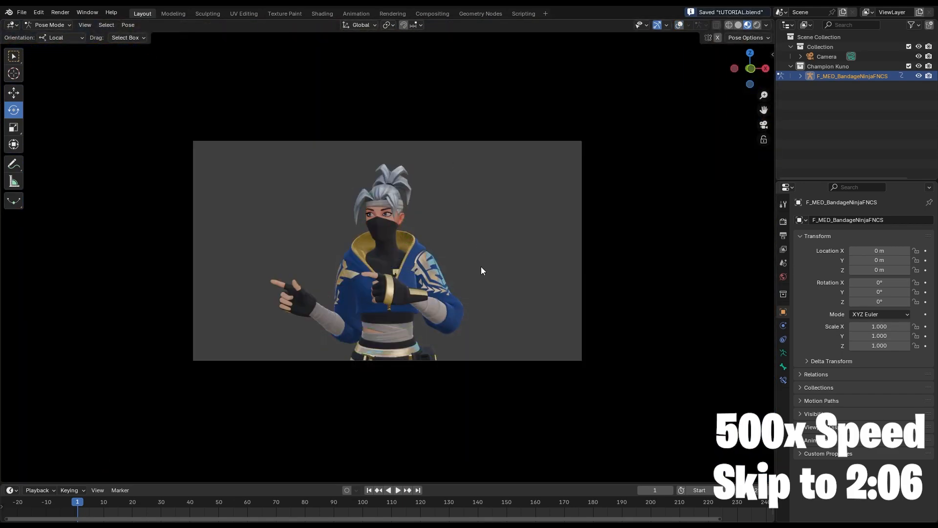
Rotate the left hand's thumb_01_l bone away from the palm and check the pose through the camera with overlays hidden.
{"action": "key", "text": "shift+alt+z"}
{"action": "middle_click_drag", "start_coordinate": [491, 279], "coordinate": [440, 274]}
{"action": "scroll", "coordinate": [440, 274], "scroll_direction": "down", "scroll_amount": 8}
{"action": "scroll", "coordinate": [381, 266], "scroll_direction": "up", "scroll_amount": 10}
{"action": "left_click", "coordinate": [374, 211]}
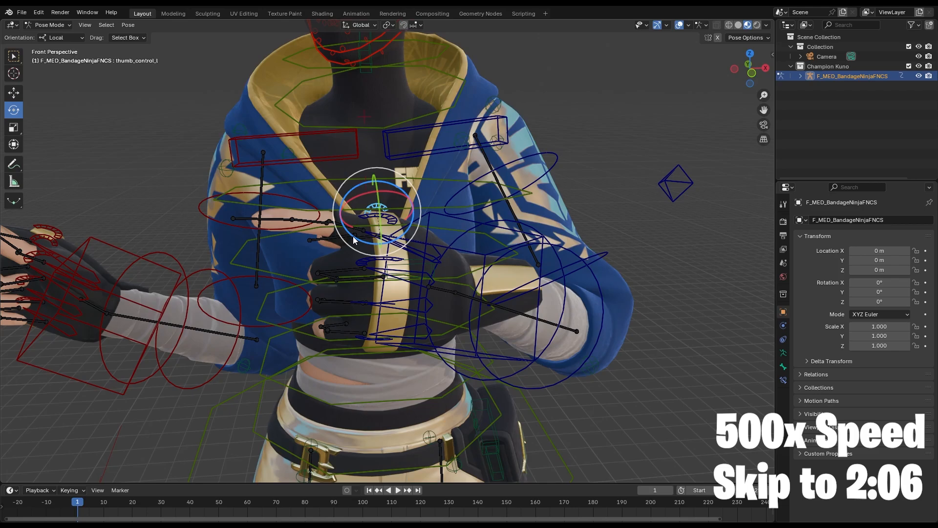
{"action": "middle_click_drag", "start_coordinate": [353, 240], "coordinate": [479, 244]}
{"action": "middle_click_drag", "start_coordinate": [342, 273], "coordinate": [391, 293]}
{"action": "left_click", "coordinate": [391, 306]}
{"action": "left_click_drag", "start_coordinate": [391, 307], "coordinate": [405, 274]}
{"action": "middle_click_drag", "start_coordinate": [391, 293], "coordinate": [405, 274]}
{"action": "key", "text": "KP_0"}
{"action": "left_click", "coordinate": [481, 208]}
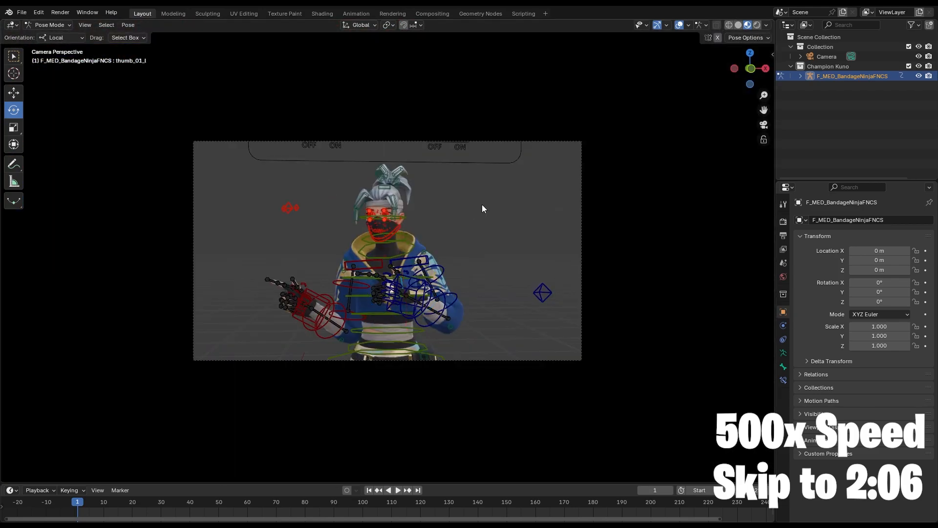
{"action": "key", "text": "shift+alt+z"}
{"action": "middle_click_drag", "start_coordinate": [482, 208], "coordinate": [459, 210]}
{"action": "key", "text": "shift+alt+z"}
{"action": "scroll", "coordinate": [370, 328], "scroll_direction": "up", "scroll_amount": 8}
{"action": "left_click", "coordinate": [430, 322]}
{"action": "left_click_drag", "start_coordinate": [481, 337], "coordinate": [484, 352]}
{"action": "key", "text": "ctrl+z"}
Raise the left thumb by rotating its thumb_01_l bone, refining it in Global orientation before restoring Local orientation.
{"action": "left_click", "coordinate": [452, 308]}
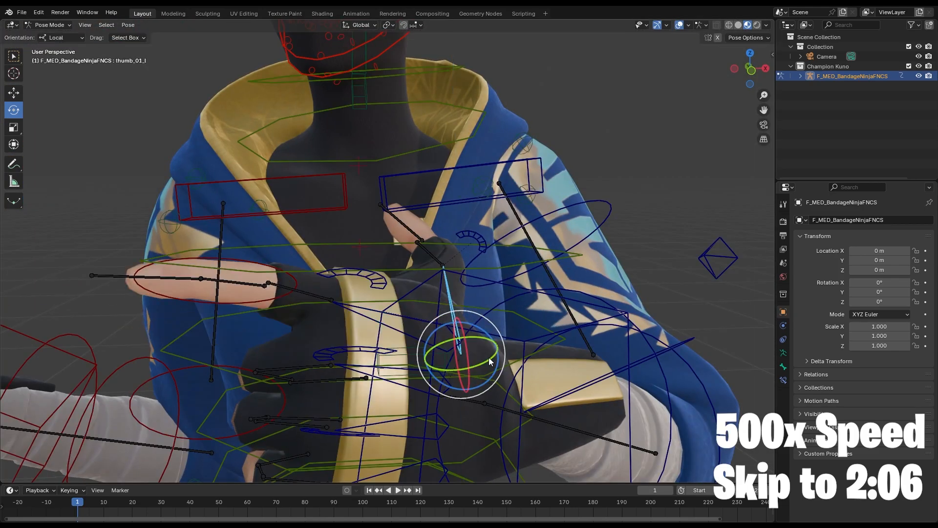
{"action": "left_click_drag", "start_coordinate": [440, 327], "coordinate": [426, 356]}
{"action": "middle_click_drag", "start_coordinate": [455, 335], "coordinate": [576, 366]}
{"action": "left_click", "coordinate": [64, 38]}
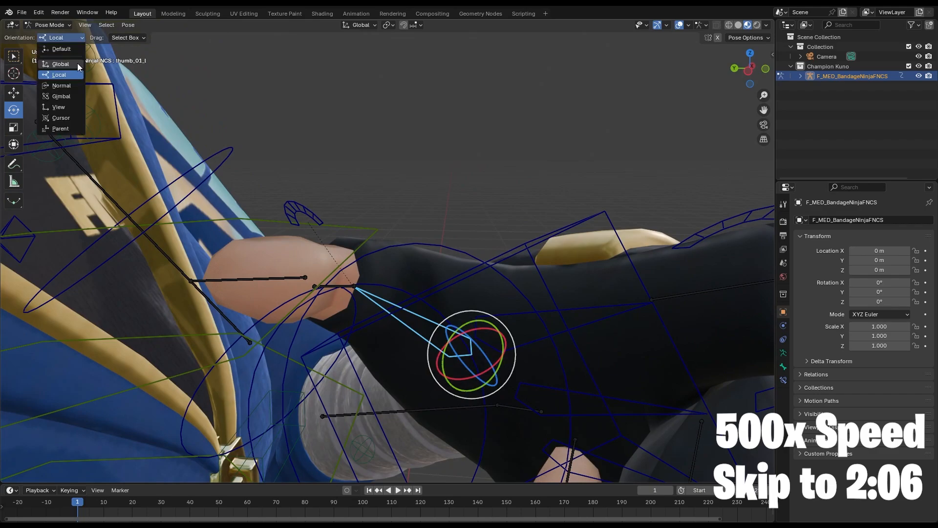
{"action": "left_click", "coordinate": [79, 63]}
{"action": "left_click_drag", "start_coordinate": [443, 328], "coordinate": [469, 313]}
{"action": "left_click", "coordinate": [67, 39]}
{"action": "left_click", "coordinate": [64, 75]}
Rotate the left hand's thumb_control_l control to adjust the bend of the raised thumb.
{"action": "middle_click_drag", "start_coordinate": [479, 303], "coordinate": [362, 273]}
{"action": "scroll", "coordinate": [384, 273], "scroll_direction": "down", "scroll_amount": 6}
{"action": "scroll", "coordinate": [385, 282], "scroll_direction": "up", "scroll_amount": 8}
{"action": "left_click_drag", "start_coordinate": [302, 110], "coordinate": [318, 132]}
{"action": "middle_click_drag", "start_coordinate": [391, 245], "coordinate": [440, 220]}
{"action": "scroll", "coordinate": [549, 127], "scroll_direction": "down", "scroll_amount": 8}
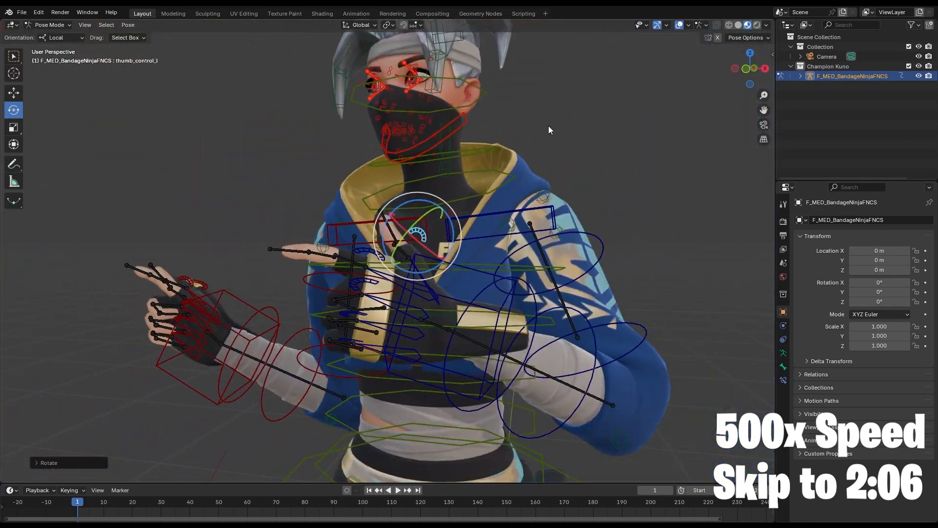
Reframe the character slightly in the camera view with overlays hidden and save the file.
{"action": "key", "text": "KP_0"}
{"action": "key", "text": "shift+alt+z"}
{"action": "key", "text": "ctrl+s"}
{"action": "scroll", "coordinate": [459, 225], "scroll_direction": "up", "scroll_amount": 3}
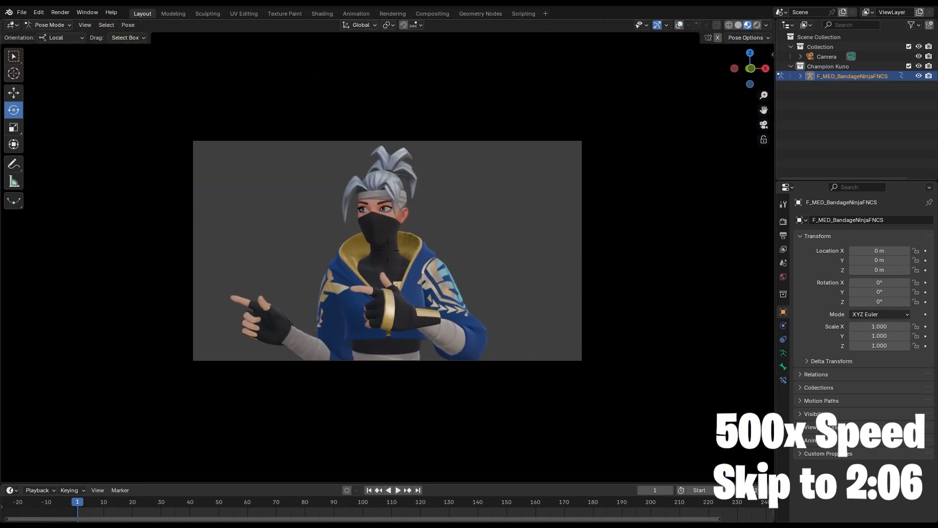
{"action": "scroll", "coordinate": [375, 229], "scroll_direction": "down", "scroll_amount": 2}
{"action": "mouse_move", "coordinate": [376, 229]}
{"action": "middle_mouse_down", "text": "shift"}
{"action": "mouse_move", "coordinate": [377, 215]}
{"action": "mouse_move", "coordinate": [377, 224]}
{"action": "middle_mouse_up", "text": "shift"}
{"action": "key", "text": "ctrl+s"}
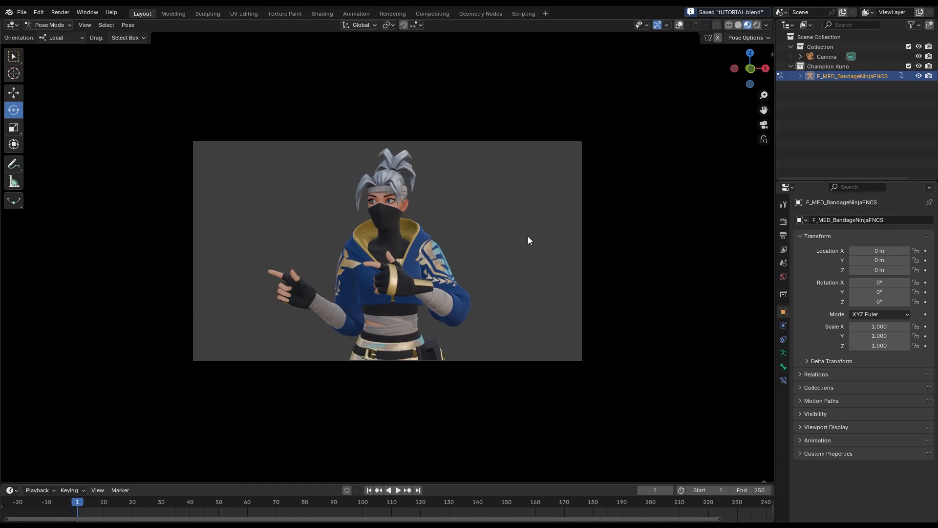
Leave the camera view and switch the character's armature from Pose Mode to Object Mode.
{"action": "key", "text": "KP_0"}
{"action": "scroll", "coordinate": [528, 237], "scroll_direction": "up", "scroll_amount": 4}
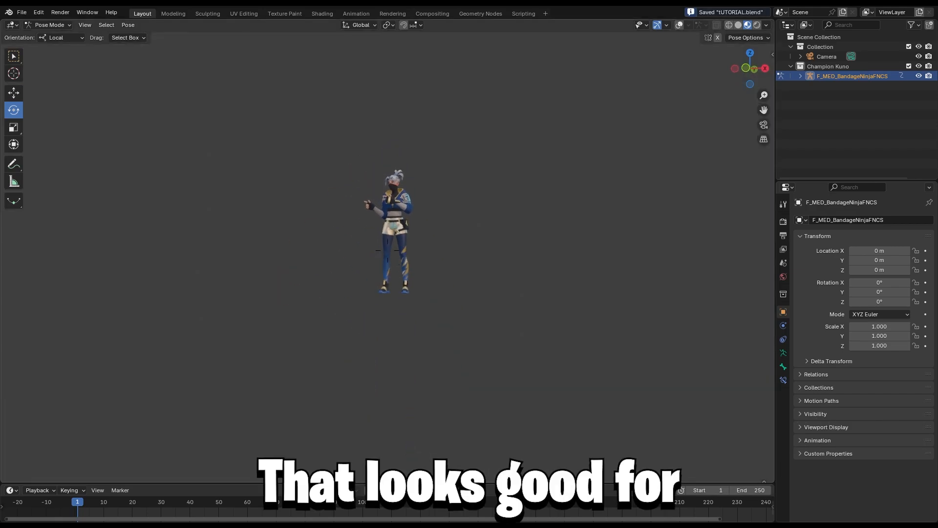
{"action": "key", "text": "KP_0"}
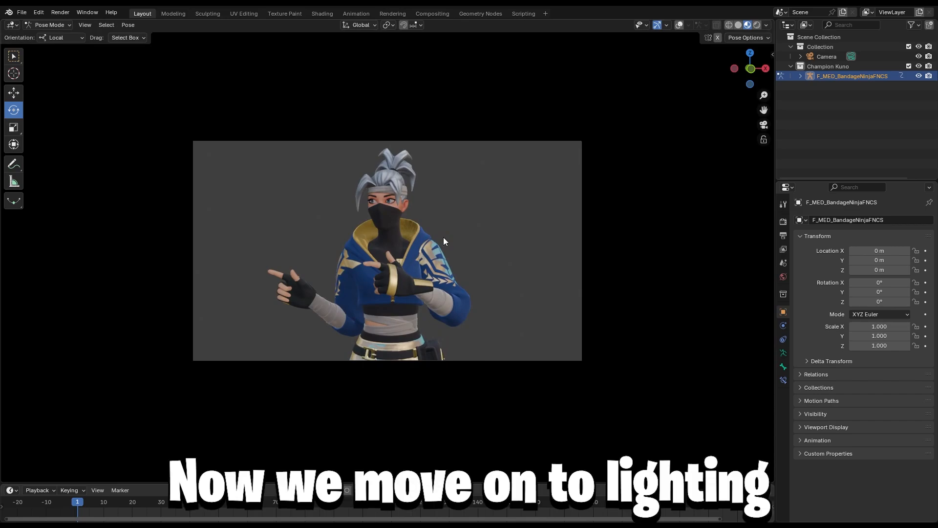
{"action": "key", "text": "KP_0"}
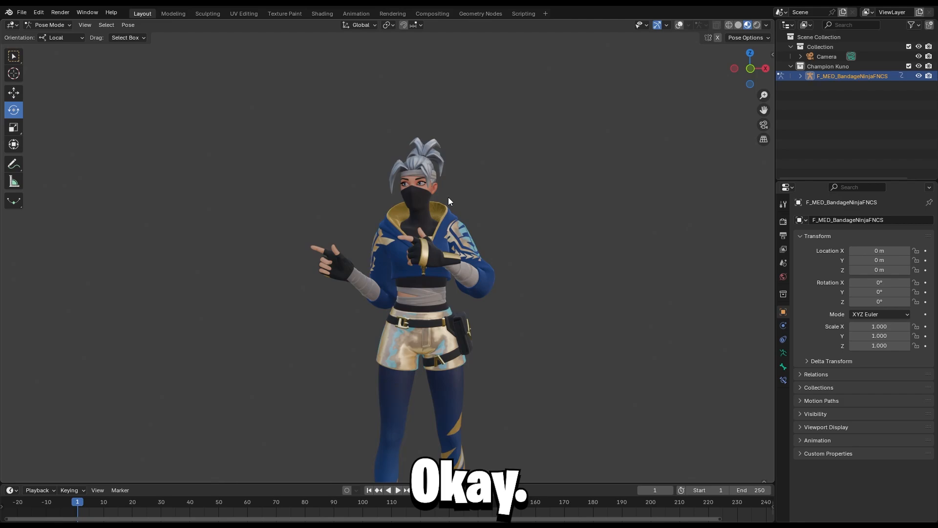
{"action": "middle_click_drag", "start_coordinate": [450, 198], "coordinate": [449, 197], "text": "shift"}
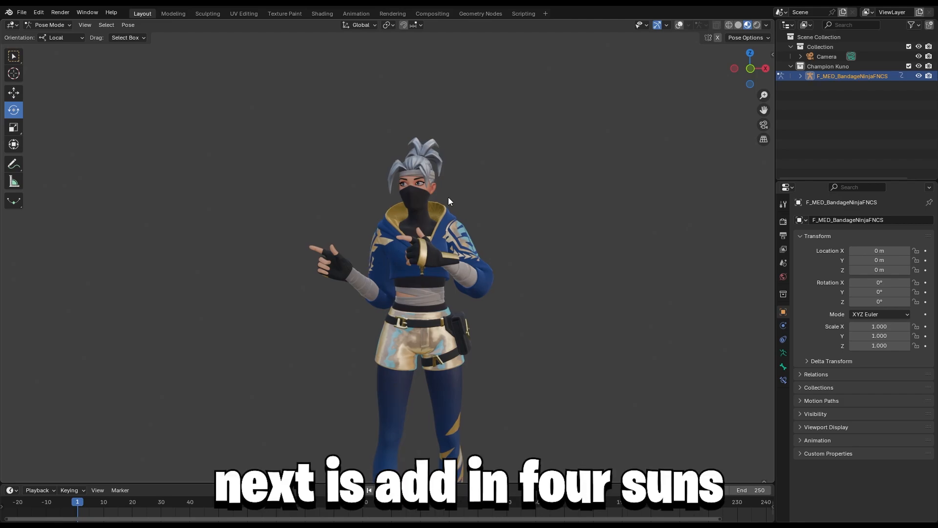
{"action": "left_click", "coordinate": [49, 25]}
{"action": "left_click", "coordinate": [49, 36]}
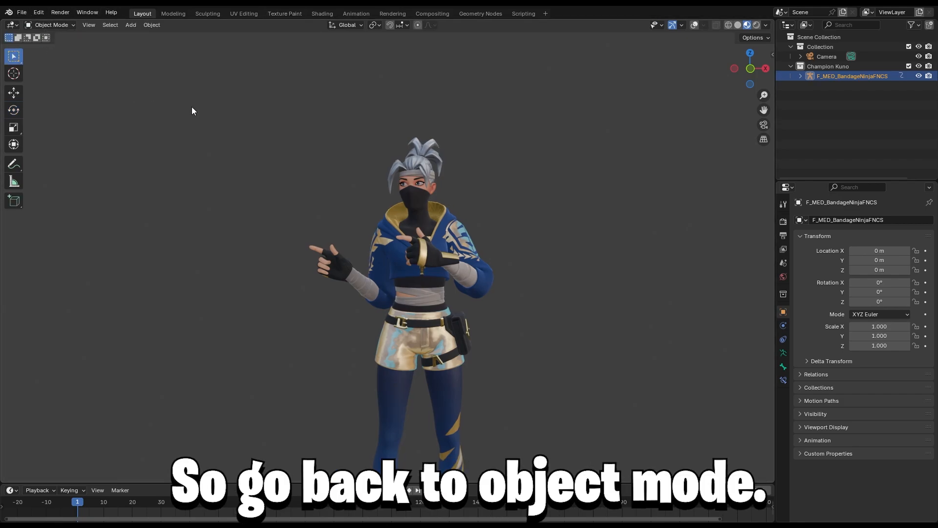
Switch the armature through Edit Mode and Pose Mode and return it to Object Mode.
{"action": "left_click", "coordinate": [57, 25]}
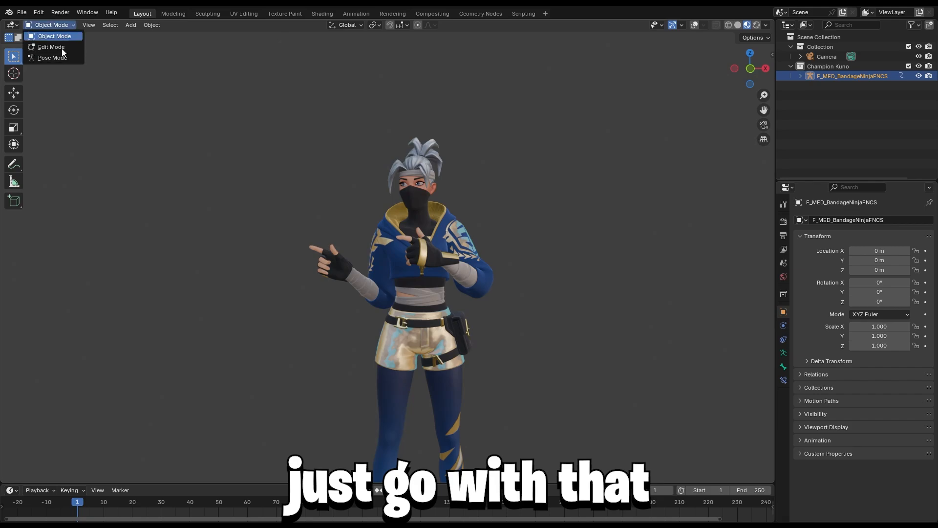
{"action": "key", "text": "Tab"}
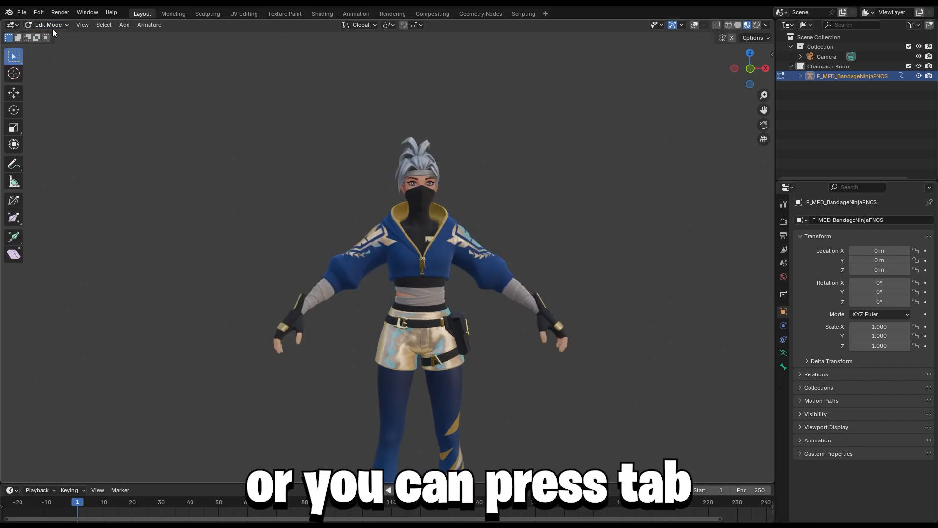
{"action": "key", "text": "Tab"}
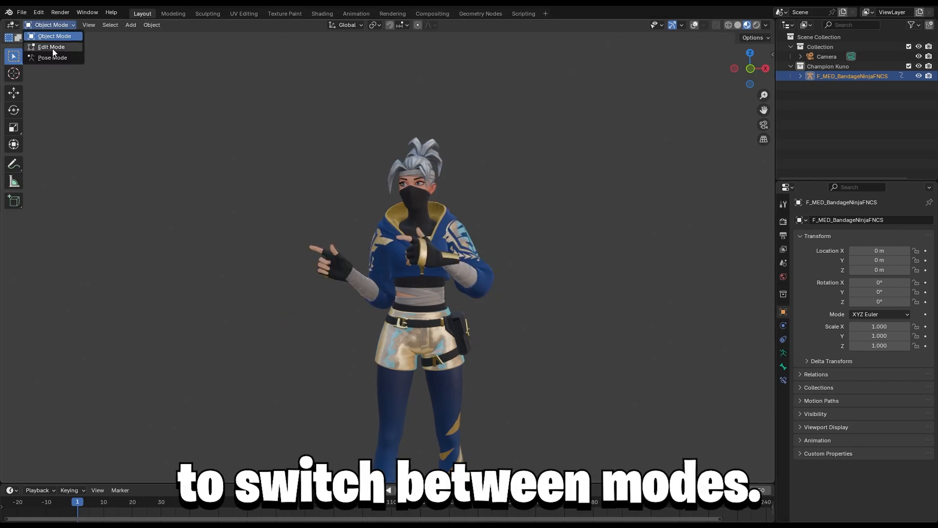
{"action": "left_click", "coordinate": [52, 48]}
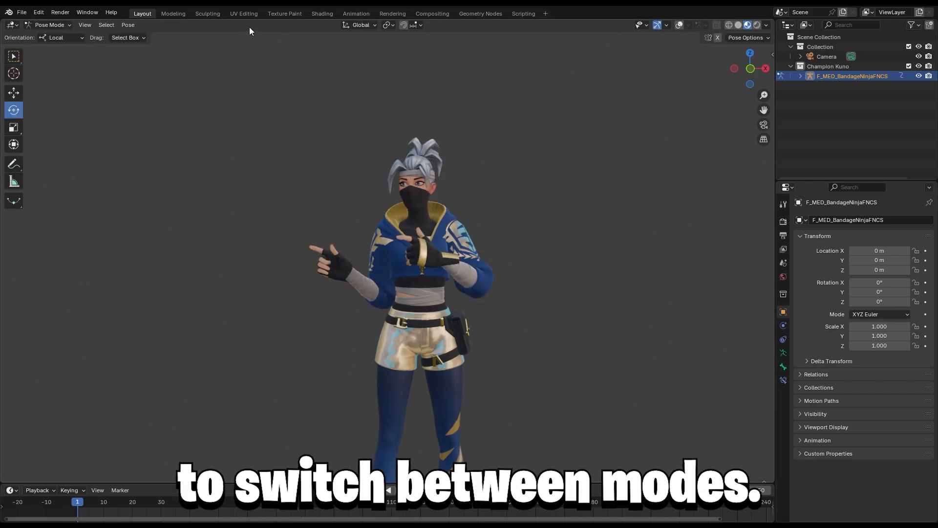
{"action": "left_click", "coordinate": [62, 26]}
{"action": "left_click", "coordinate": [56, 38]}
{"action": "left_click", "coordinate": [24, 12]}
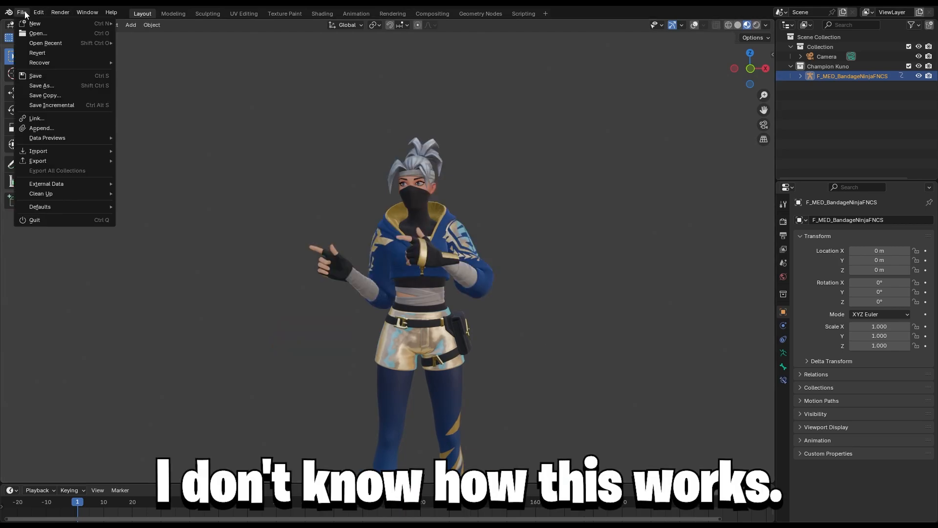
{"action": "left_click", "coordinate": [25, 14]}
Add a Sun light to the scene.
{"action": "left_click", "coordinate": [129, 25]}
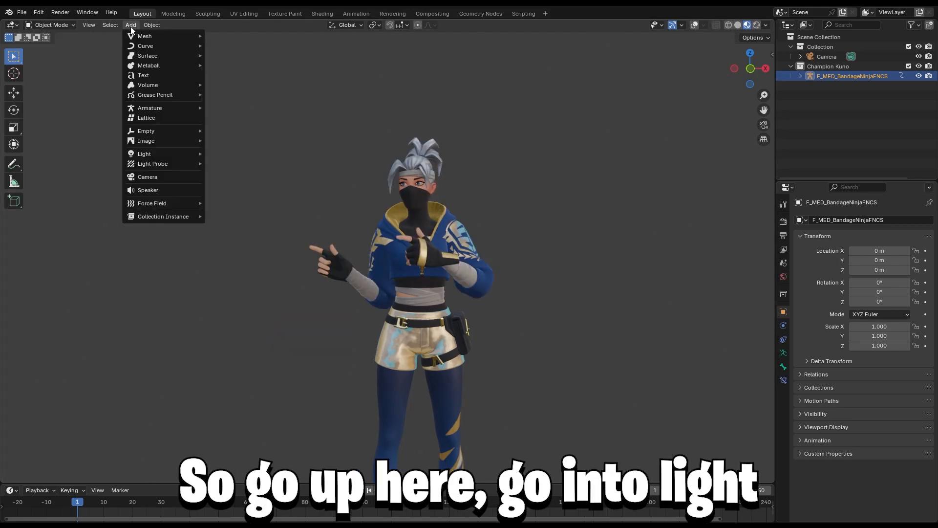
{"action": "mouse_move", "coordinate": [149, 155]}
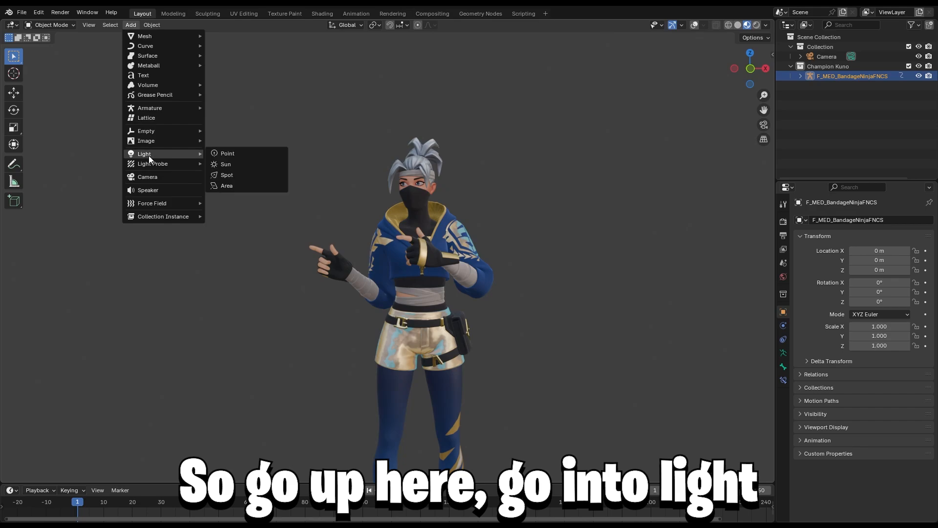
{"action": "left_click", "coordinate": [230, 165]}
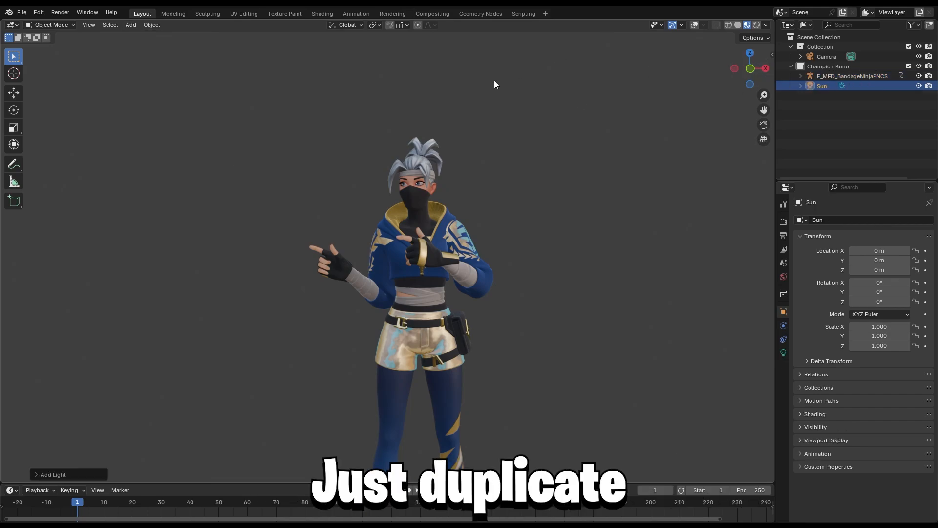
Duplicate the Sun light three times in place to make four suns.
{"action": "key", "text": "shift+d"}
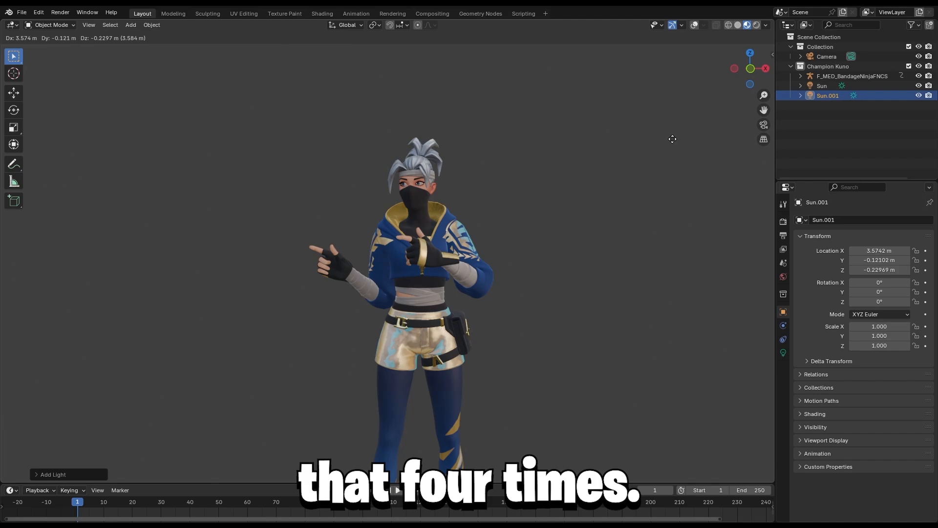
{"action": "key", "text": "Escape"}
{"action": "key", "text": "shift+d"}
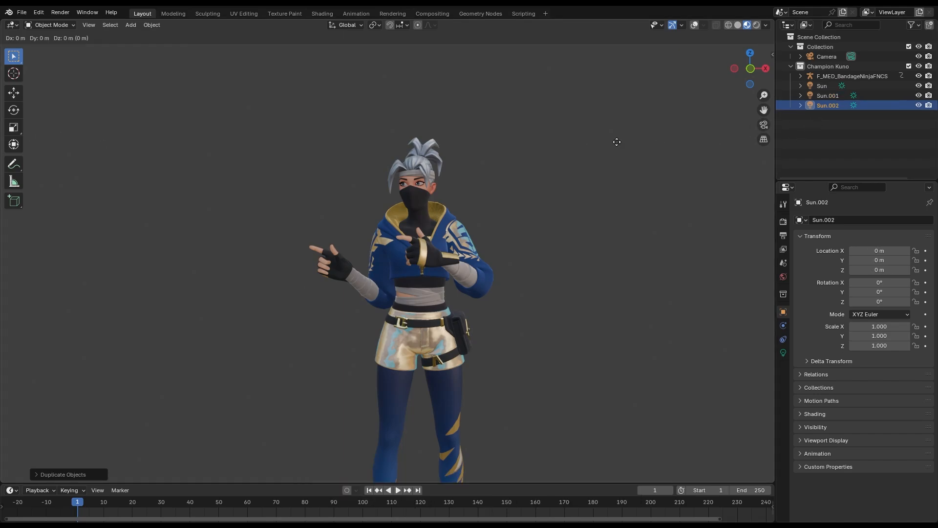
{"action": "key", "text": "Escape"}
{"action": "key", "text": "shift+d"}
{"action": "key", "text": "Escape"}
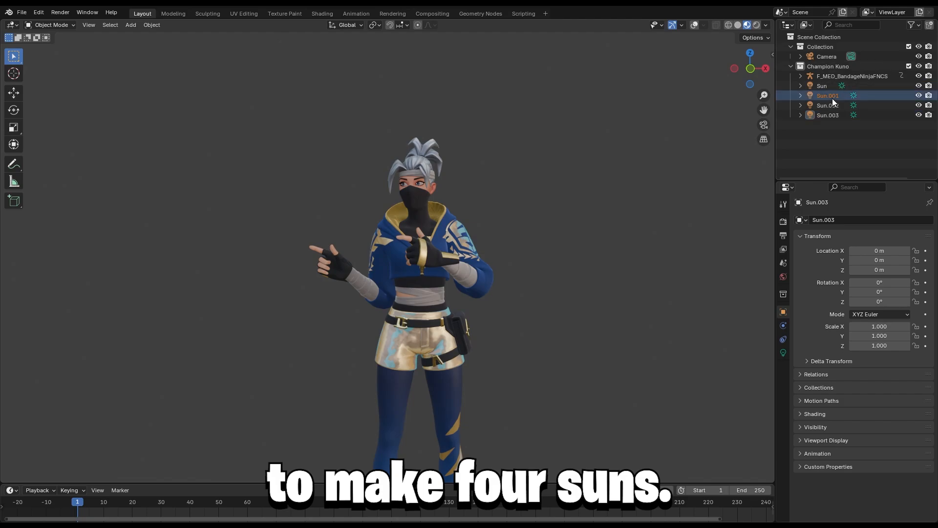
Rename the original Sun light as Main Sun.
{"action": "left_click", "coordinate": [821, 85]}
{"action": "double_click", "coordinate": [821, 85]}
{"action": "type", "text": "M"}
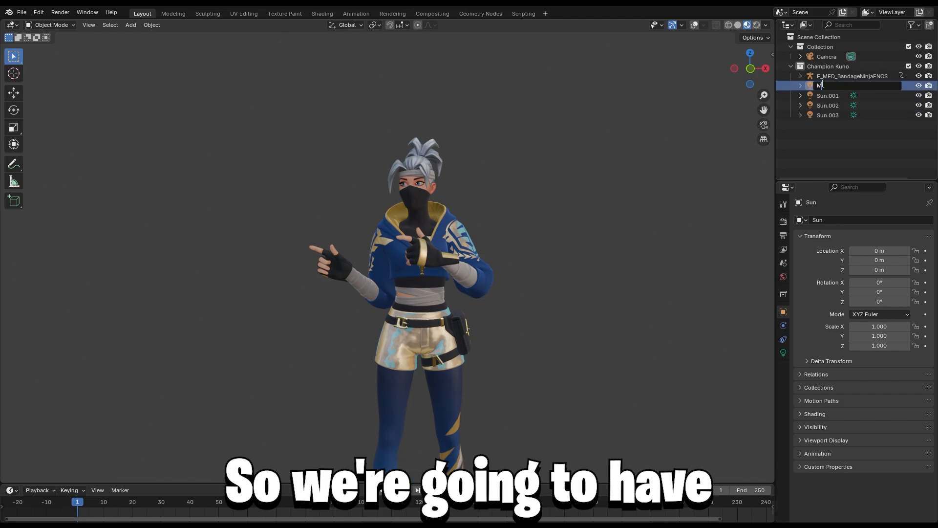
{"action": "type", "text": "ain SUn"}
{"action": "key", "text": "Return"}
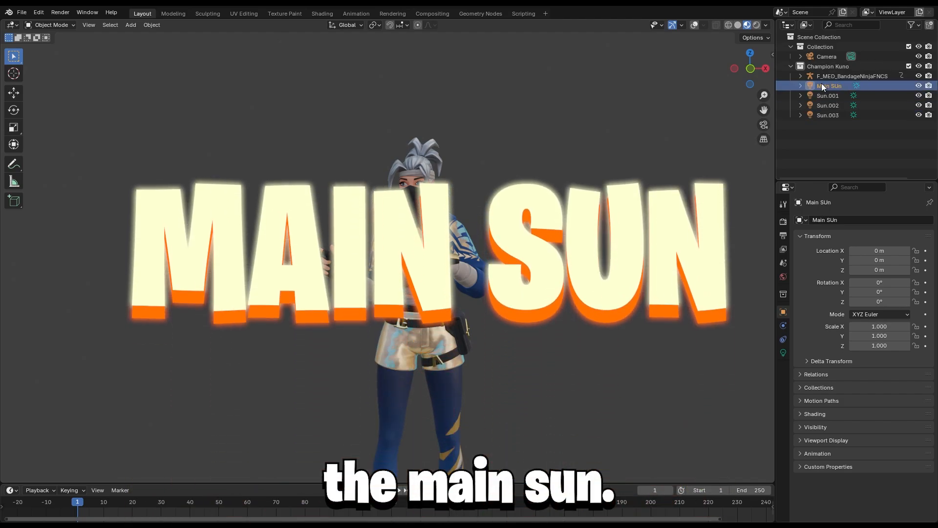
{"action": "double_click", "coordinate": [846, 88]}
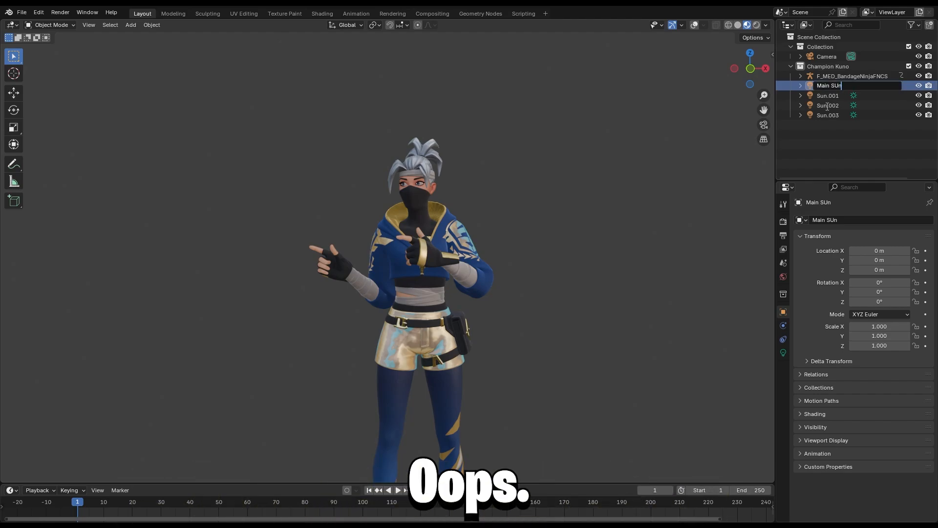
{"action": "key", "text": "Return"}
Rename the Sun.001 light as Fill Sun.
{"action": "left_click", "coordinate": [824, 94]}
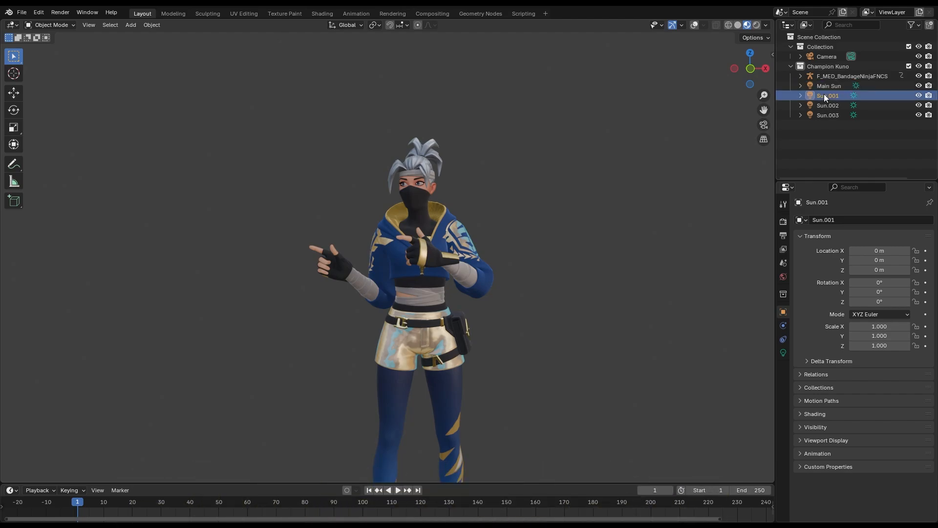
{"action": "double_click", "coordinate": [824, 94]}
{"action": "type", "text": "Fill Sun"}
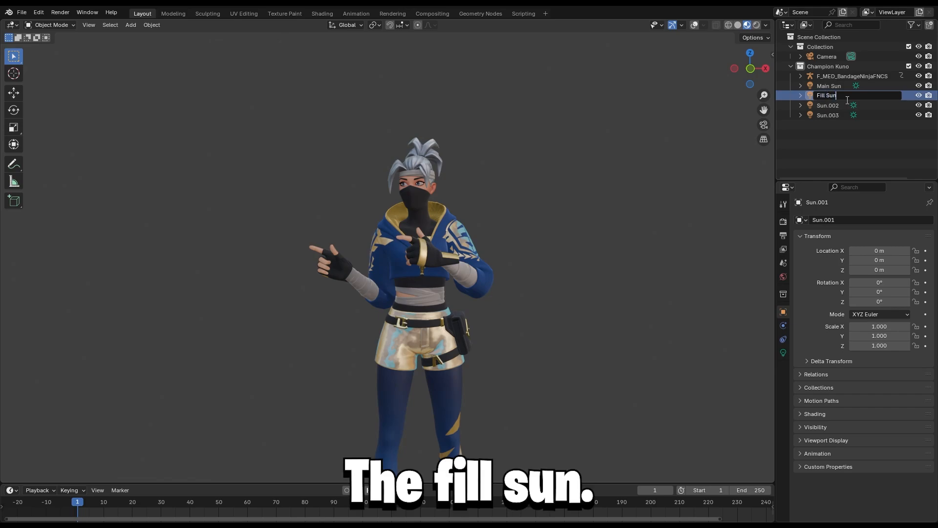
{"action": "key", "text": "Return"}
Rename the Sun.002 light as Main Rimlight.
{"action": "left_click", "coordinate": [843, 102]}
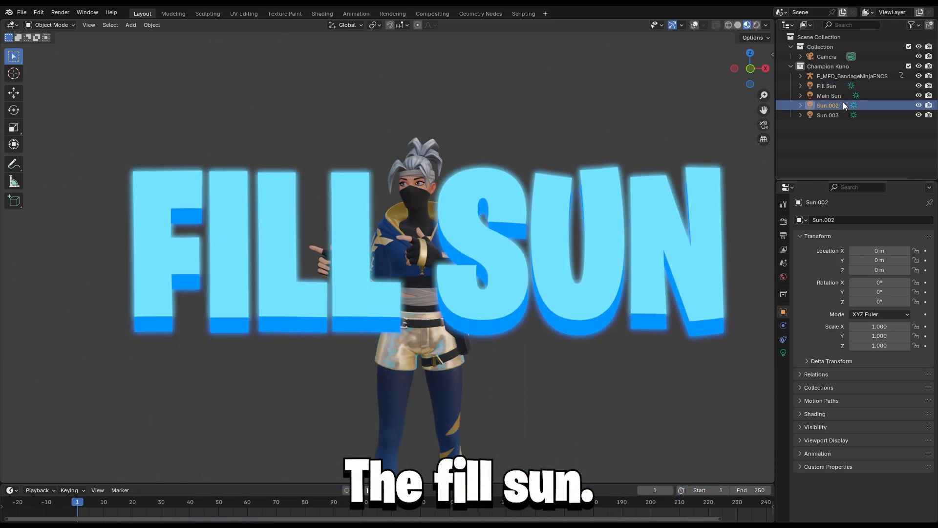
{"action": "double_click", "coordinate": [834, 104]}
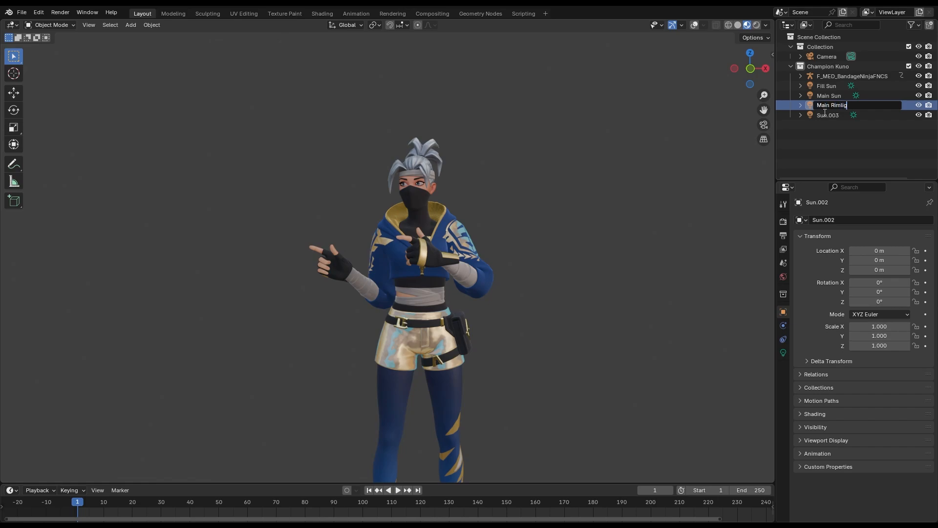
{"action": "key", "text": "Return"}
Rename the Sun.003 light as Back Rimlight.
{"action": "double_click", "coordinate": [839, 116]}
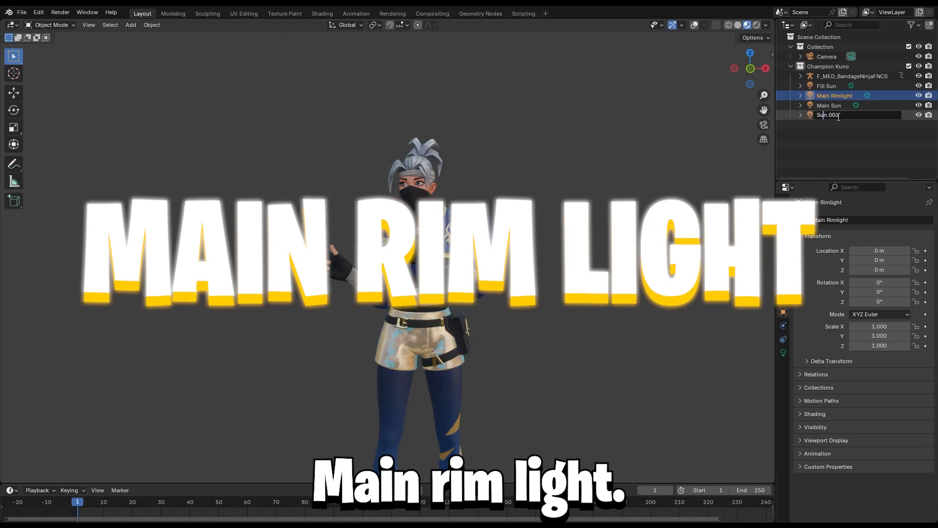
{"action": "type", "text": "Bac"}
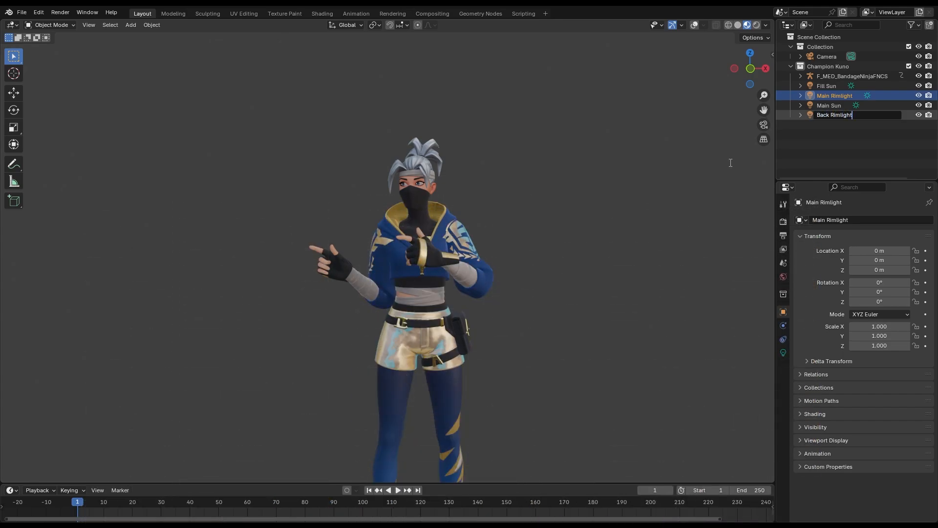
{"action": "type", "text": "k Rimlight"}
{"action": "key", "text": "Return"}
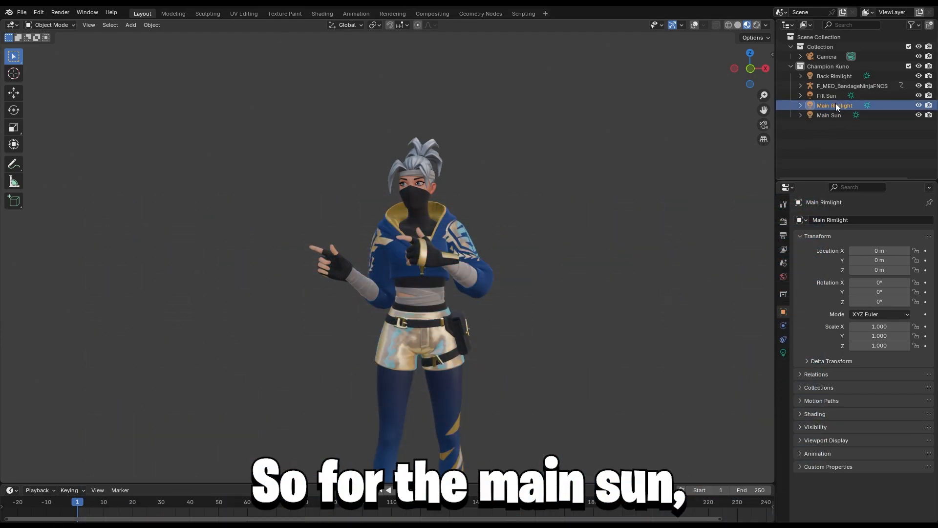
Set the Main Sun light's strength to 30.
{"action": "left_click", "coordinate": [830, 115]}
{"action": "left_click", "coordinate": [784, 352]}
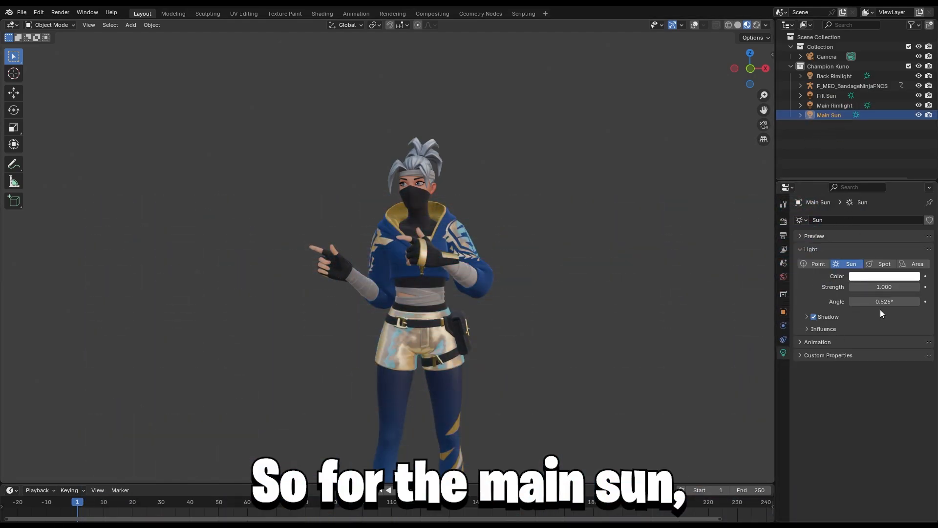
{"action": "left_click", "coordinate": [879, 302]}
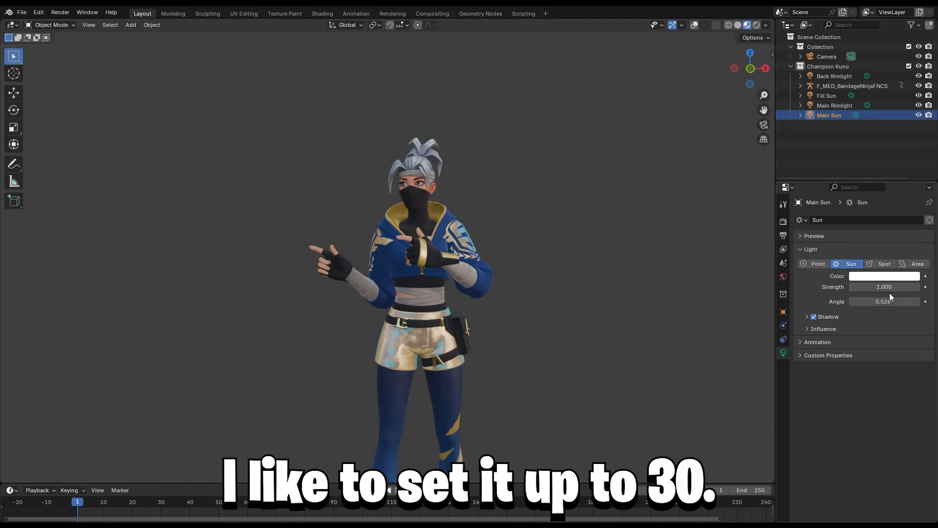
{"action": "key", "text": "Return"}
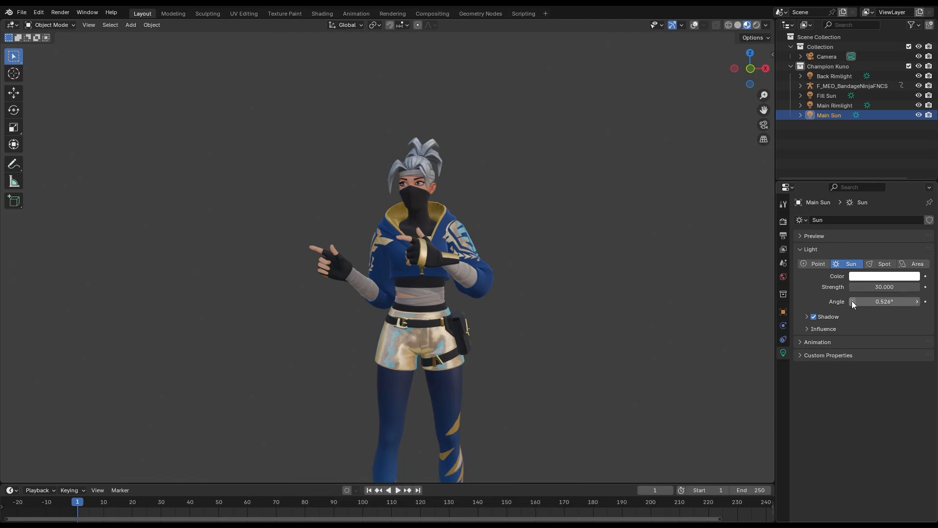
Tint the Main Sun's light colour a pale peach-orange leaning to red, about #FFE1CE.
{"action": "left_click", "coordinate": [880, 276]}
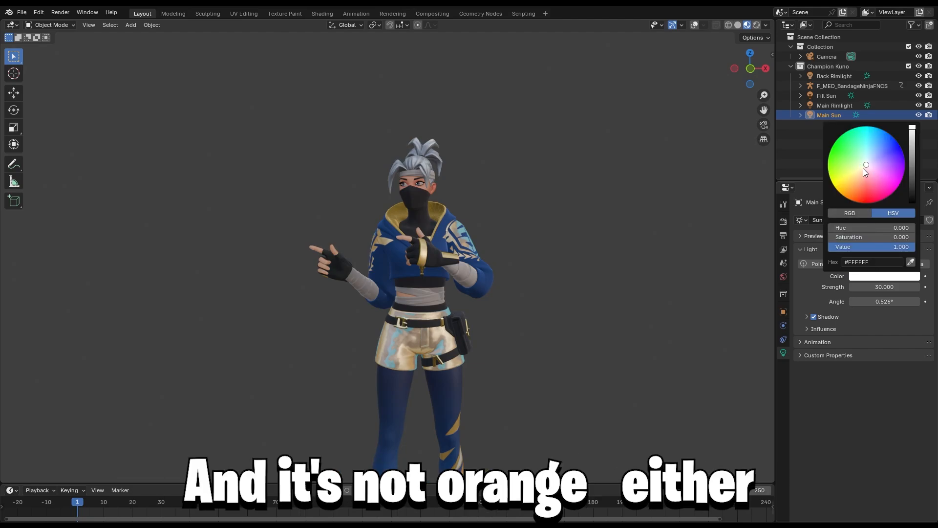
{"action": "left_click", "coordinate": [861, 169]}
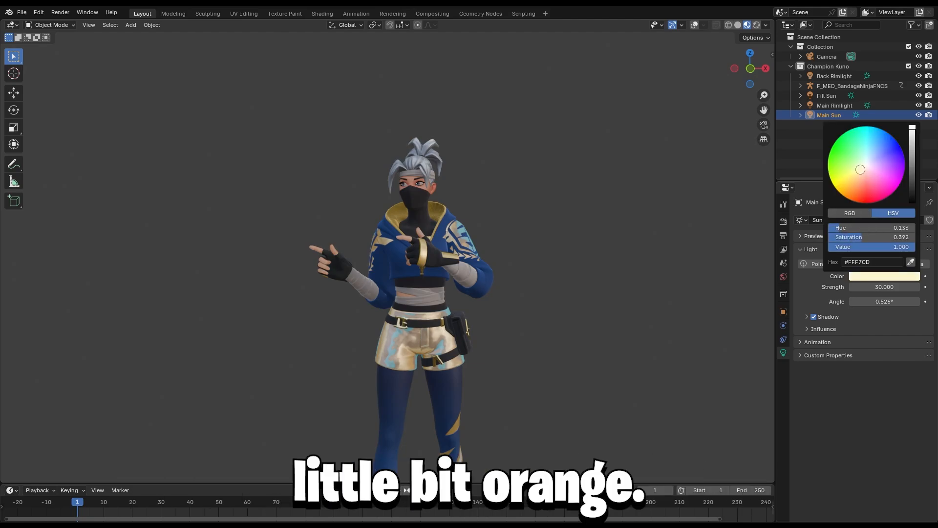
{"action": "left_click", "coordinate": [863, 171]}
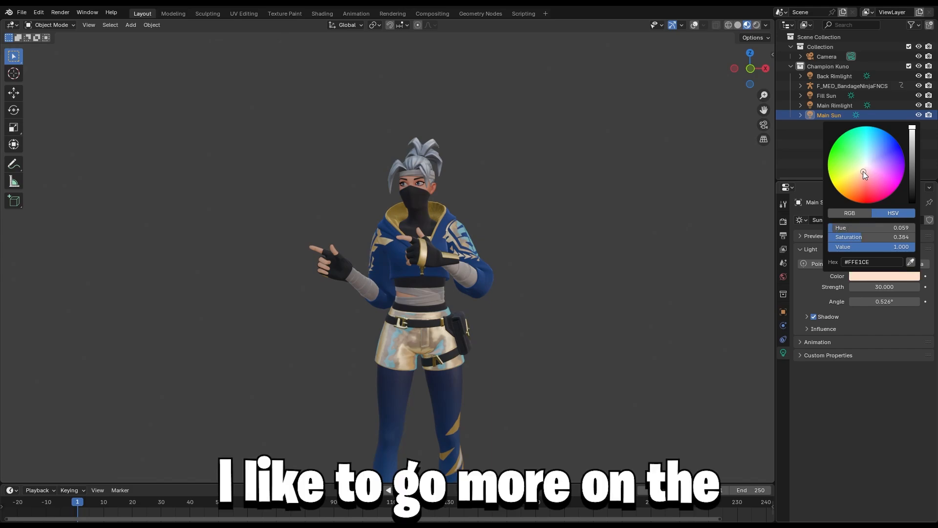
{"action": "left_click", "coordinate": [861, 171]}
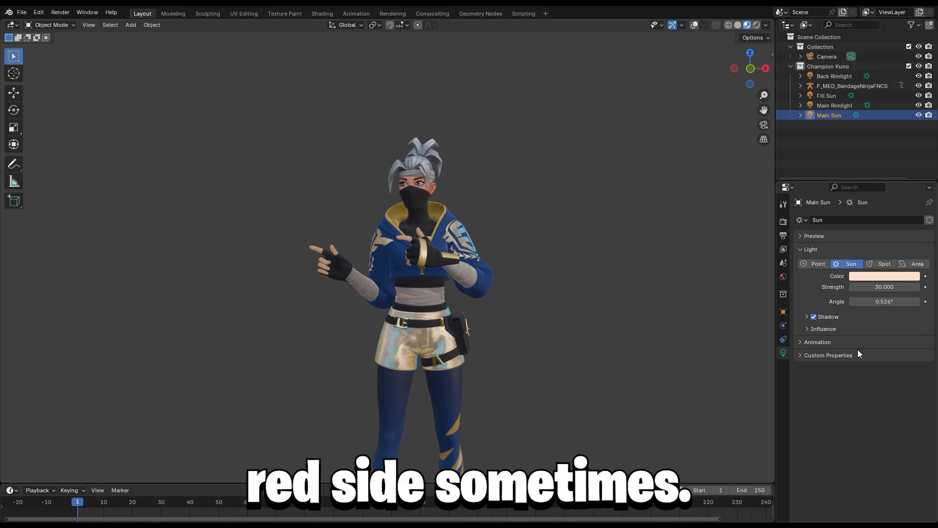
Tint the Main Rimlight's colour a very pale warm cream.
{"action": "left_click", "coordinate": [831, 106]}
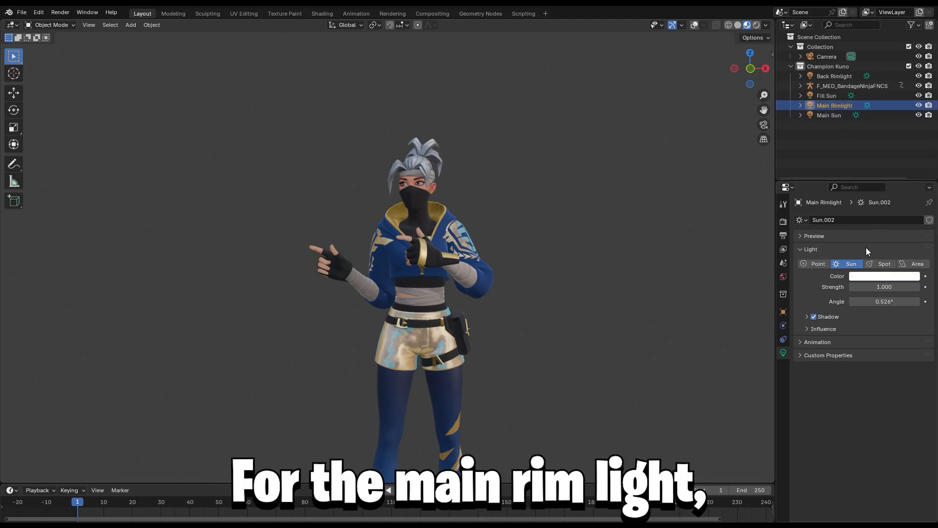
{"action": "left_click", "coordinate": [875, 277]}
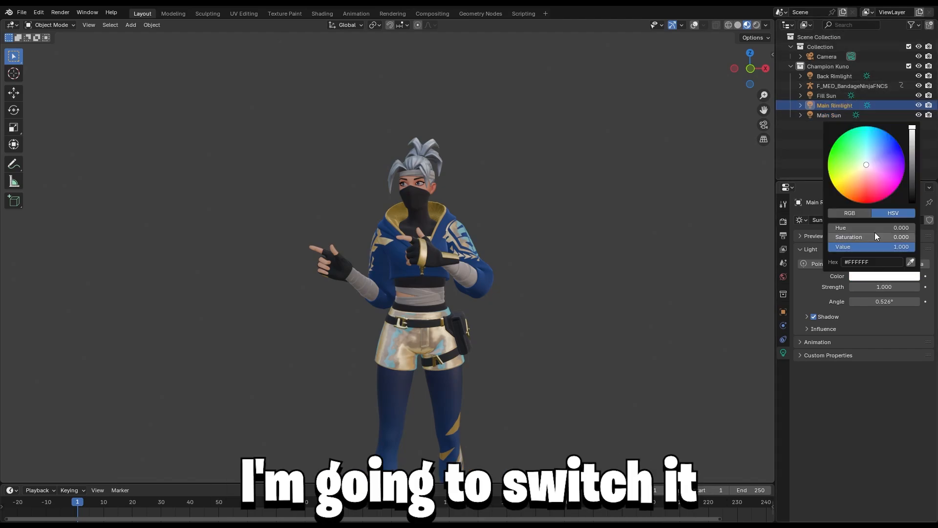
{"action": "left_click", "coordinate": [865, 167]}
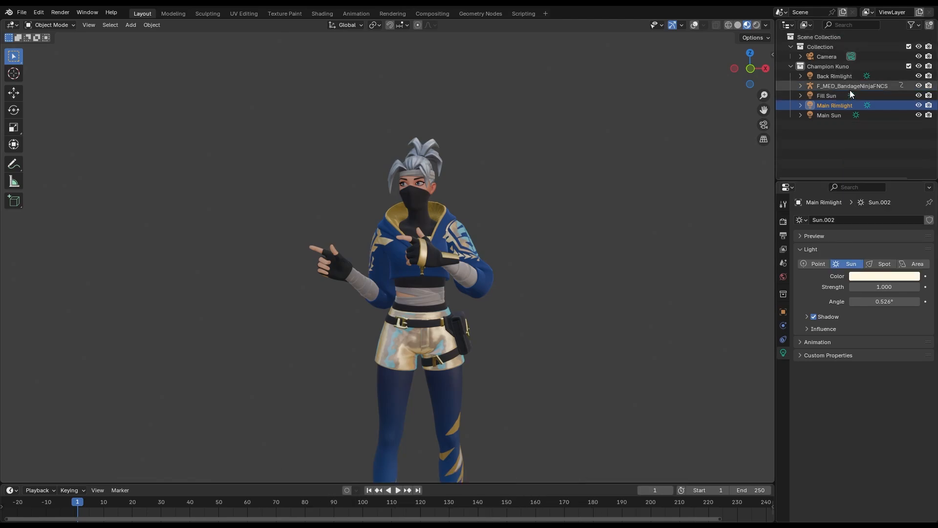
Tint the Fill Sun's colour a pale blue, about #C7DEFF.
{"action": "left_click", "coordinate": [834, 96]}
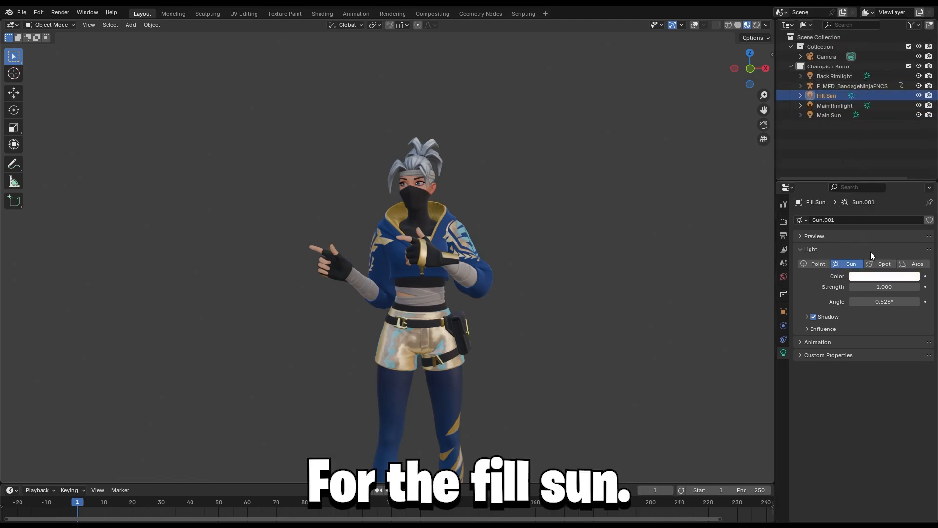
{"action": "left_click", "coordinate": [873, 276]}
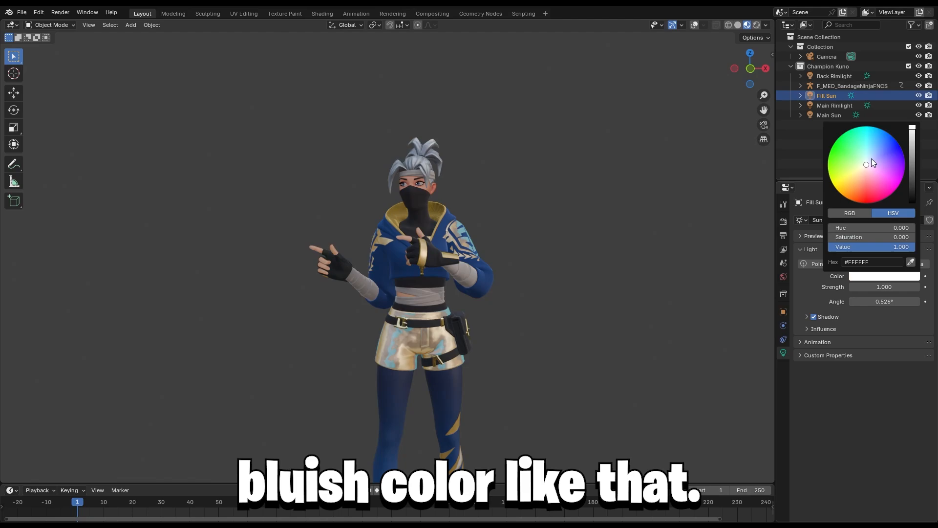
{"action": "left_click", "coordinate": [872, 157]}
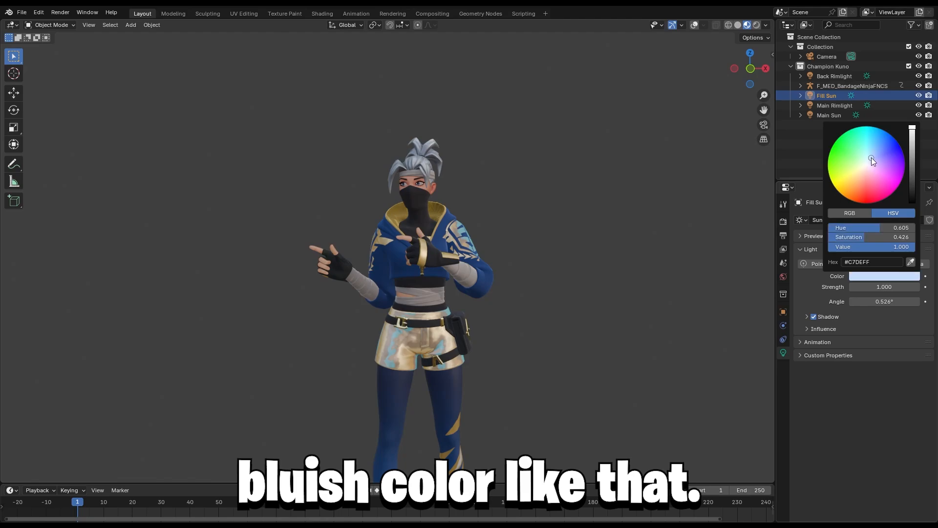
Tint the Back Rimlight's colour a pale blue, about #CFE9FF.
{"action": "left_click", "coordinate": [832, 78]}
{"action": "left_click", "coordinate": [873, 276]}
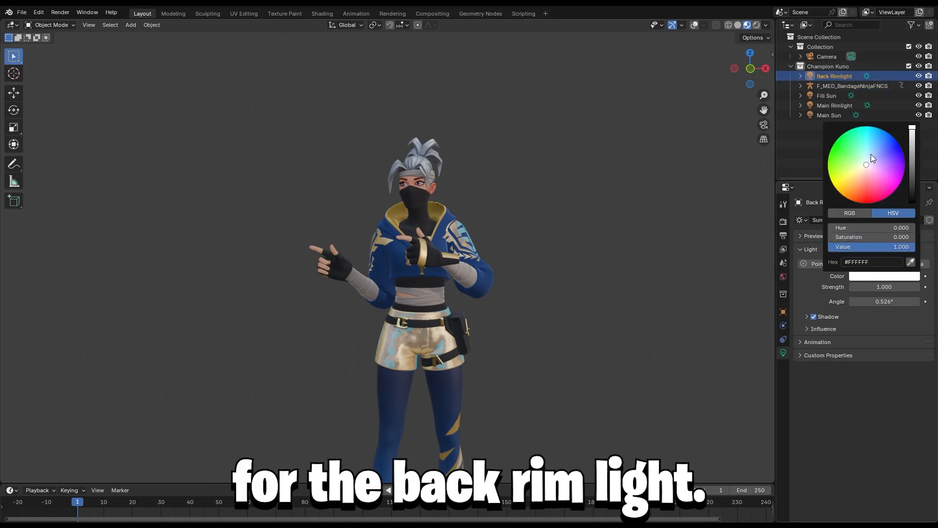
{"action": "left_click", "coordinate": [870, 158]}
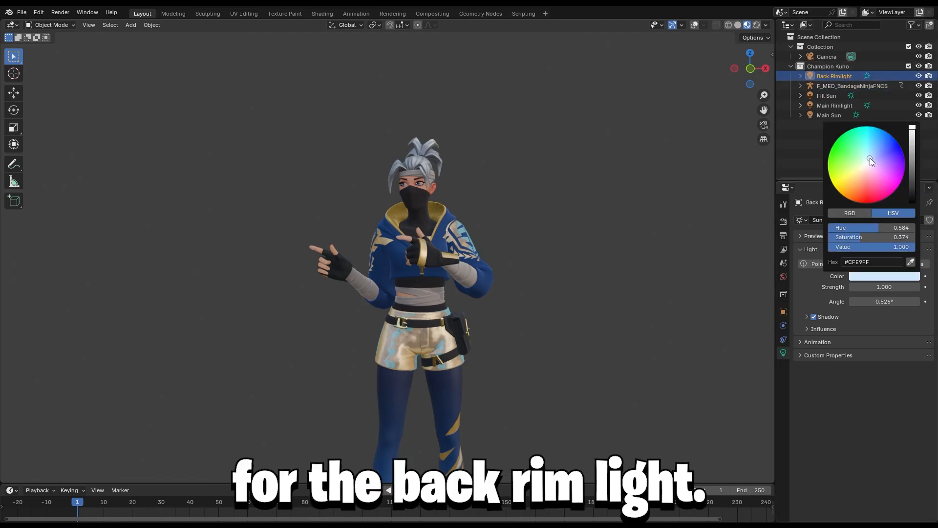
Switch the viewport to rendered shading with overlays on, viewing the whole scene from outside the camera.
{"action": "left_click", "coordinate": [757, 25]}
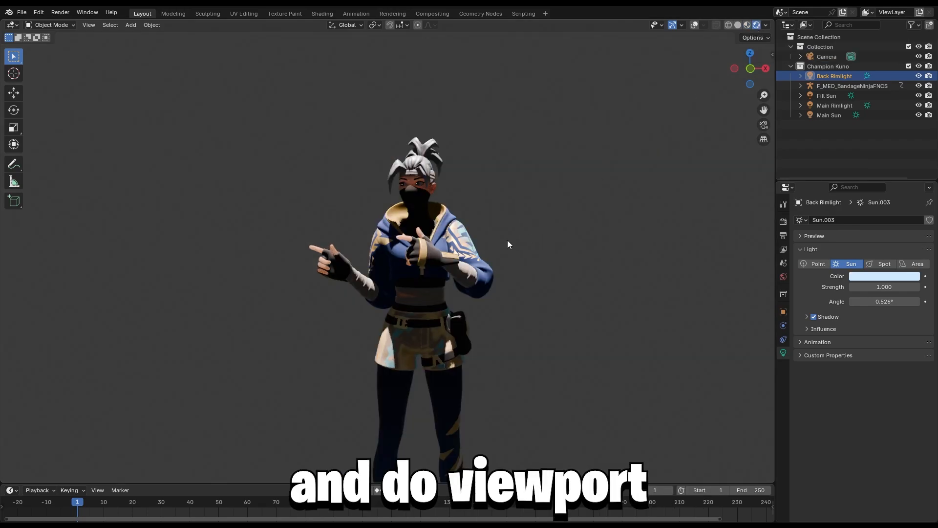
{"action": "scroll", "coordinate": [507, 240], "scroll_direction": "down", "scroll_amount": 5}
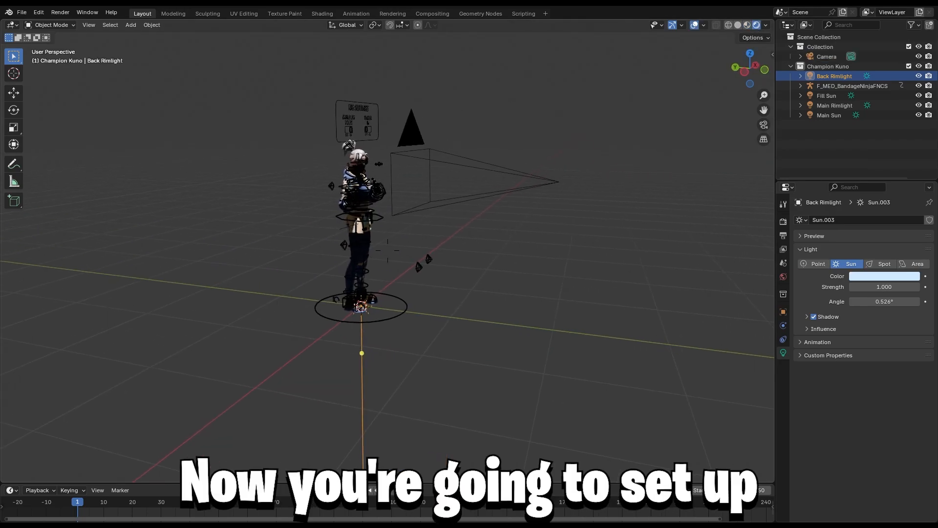
{"action": "middle_click_drag", "start_coordinate": [684, 168], "coordinate": [623, 158]}
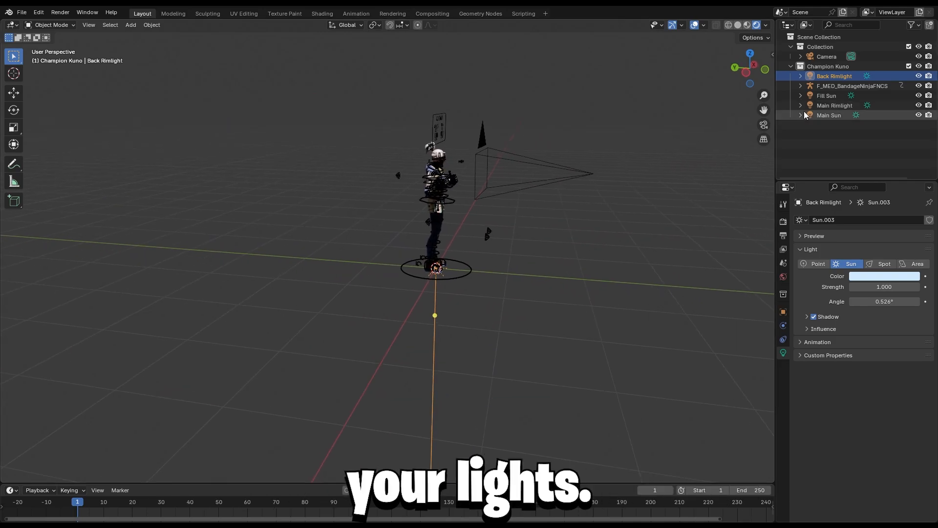
Move the Main Sun straight up along the Z axis to well above the character's head.
{"action": "left_click", "coordinate": [833, 114]}
{"action": "left_click", "coordinate": [10, 112]}
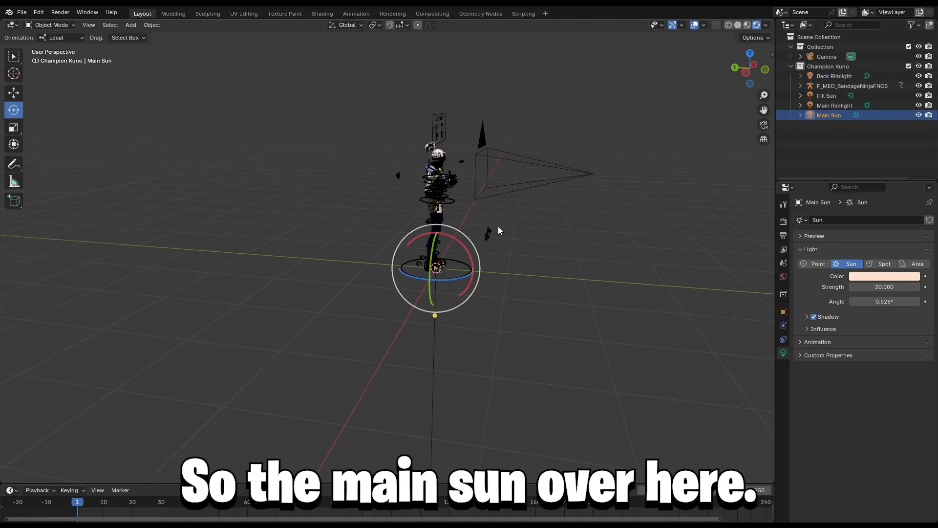
{"action": "key", "text": "shift+grave"}
{"action": "key", "text": "s"}
{"action": "key", "text": "d"}
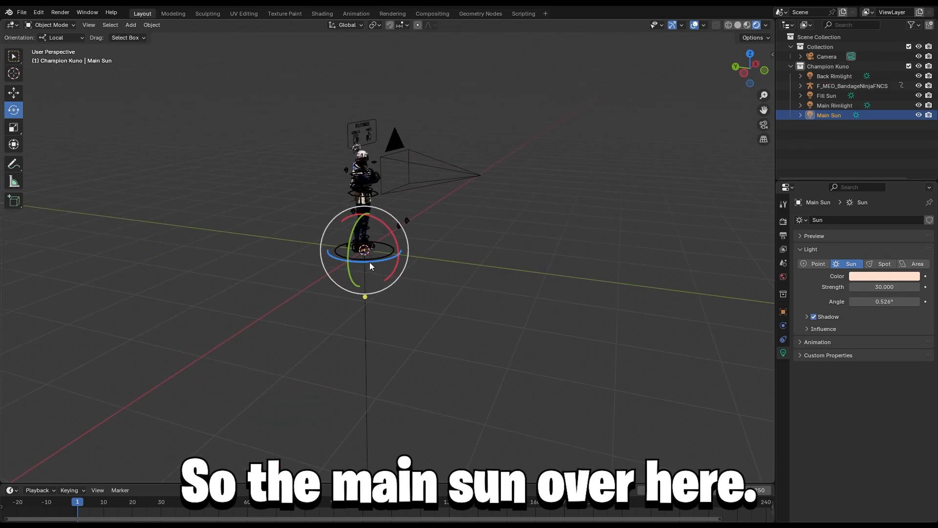
{"action": "left_click", "coordinate": [13, 96]}
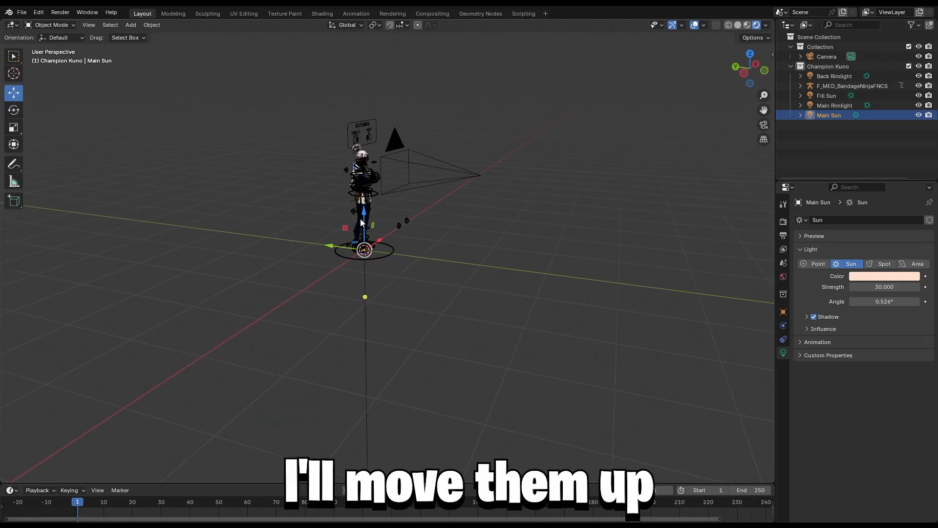
{"action": "left_click_drag", "start_coordinate": [360, 223], "coordinate": [362, 39]}
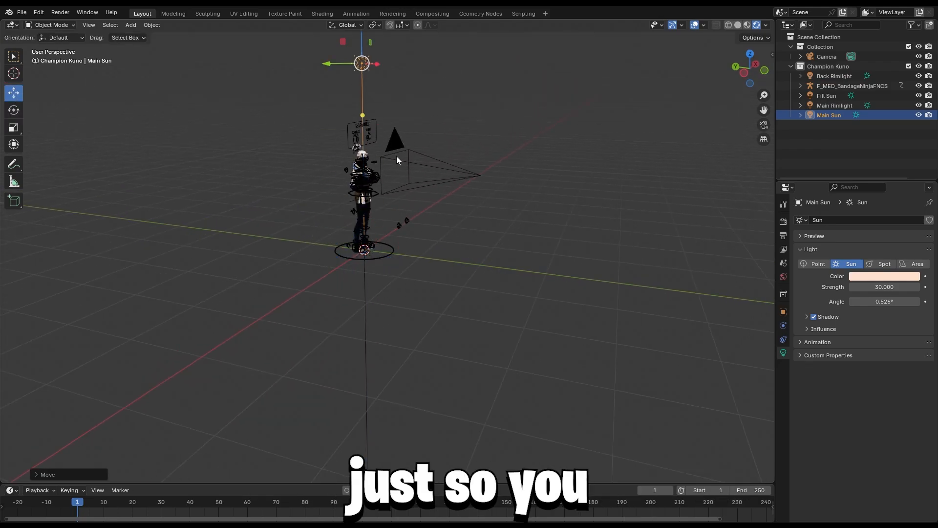
Move the Main Rimlight, Fill Sun and Back Rimlight together straight up to the Main Sun's height.
{"action": "left_click", "coordinate": [835, 105]}
{"action": "left_click", "coordinate": [827, 95], "text": "ctrl"}
{"action": "left_click", "coordinate": [834, 76], "text": "ctrl"}
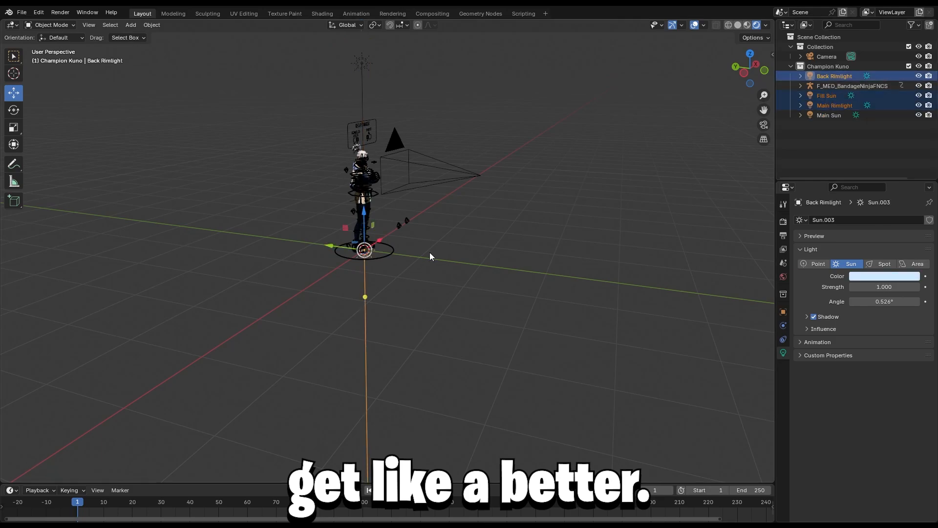
{"action": "left_click_drag", "start_coordinate": [371, 227], "coordinate": [372, 65]}
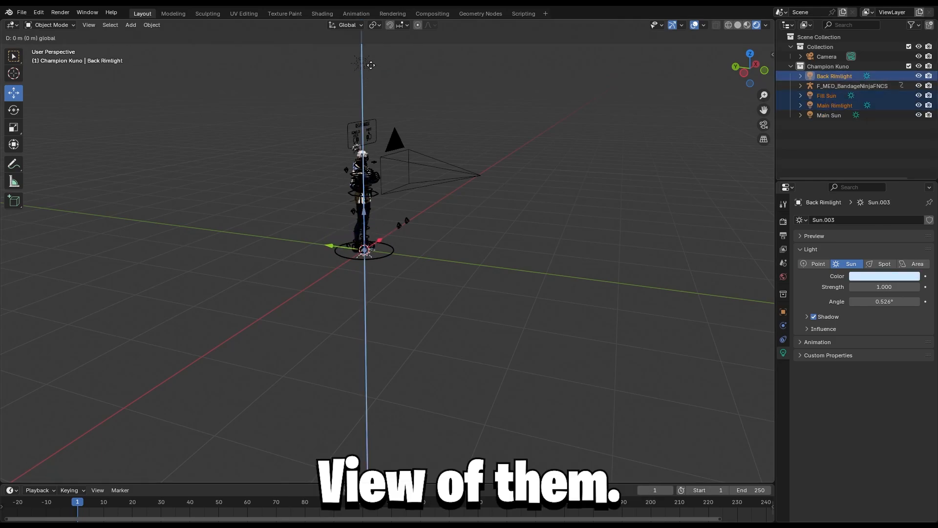
{"action": "left_click_drag", "start_coordinate": [366, 346], "coordinate": [367, 340]}
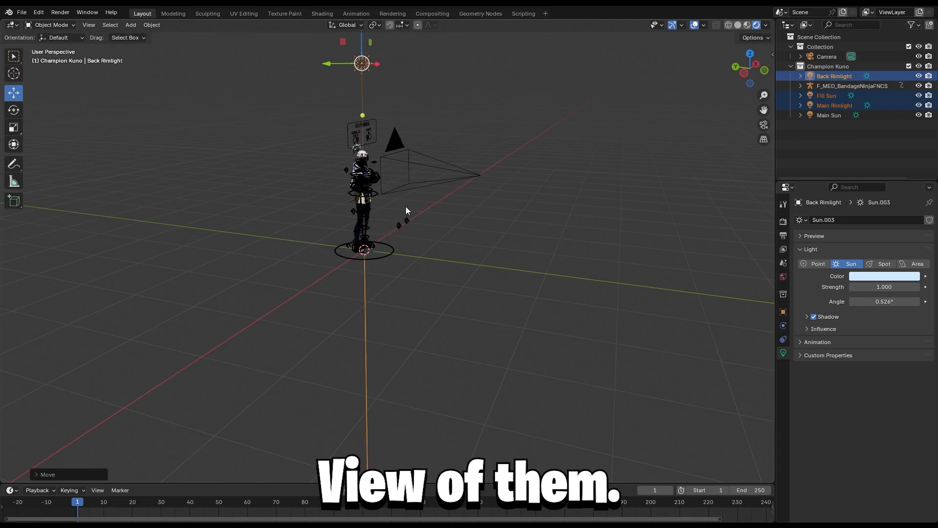
Ready the Main Sun for rotating and inspect up close how its light falls on the character's face and torso.
{"action": "middle_click_drag", "start_coordinate": [406, 206], "coordinate": [408, 179]}
{"action": "middle_click_drag", "start_coordinate": [408, 179], "coordinate": [461, 336], "text": "shift"}
{"action": "scroll", "coordinate": [462, 337], "scroll_direction": "up", "scroll_amount": 2}
{"action": "left_click", "coordinate": [829, 116]}
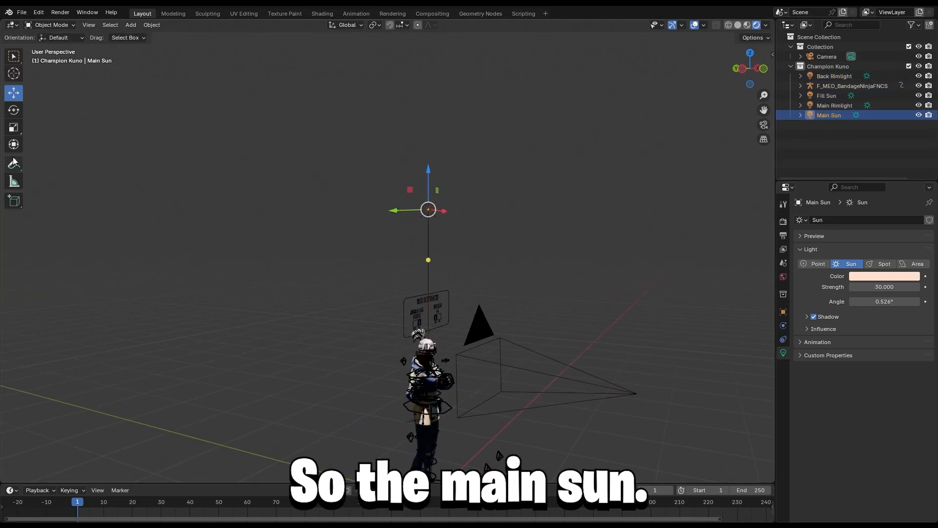
{"action": "left_click", "coordinate": [13, 113]}
{"action": "middle_click_drag", "start_coordinate": [459, 235], "coordinate": [323, 198]}
{"action": "scroll", "coordinate": [391, 245], "scroll_direction": "up", "scroll_amount": 5}
{"action": "middle_click_drag", "start_coordinate": [469, 196], "coordinate": [412, 249], "text": "shift"}
{"action": "scroll", "coordinate": [411, 249], "scroll_direction": "up", "scroll_amount": 6}
{"action": "scroll", "coordinate": [411, 249], "scroll_direction": "down", "scroll_amount": 4}
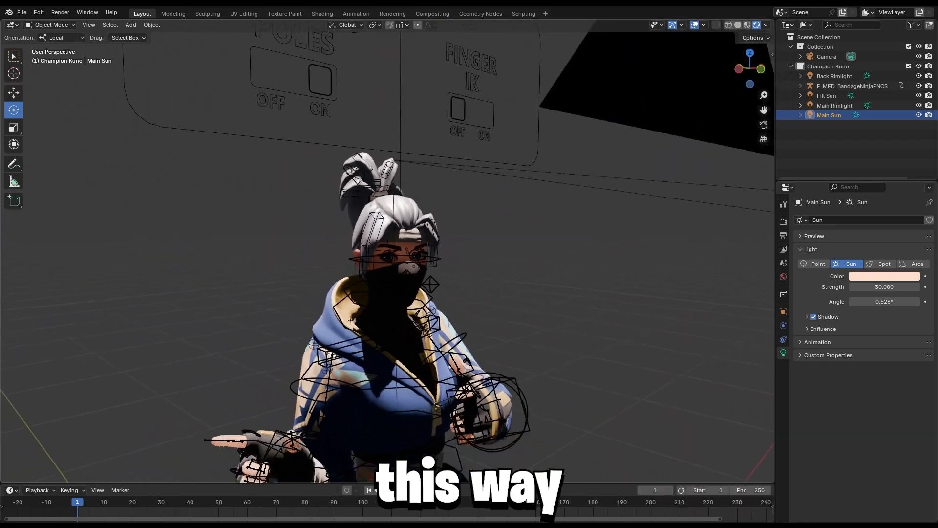
{"action": "scroll", "coordinate": [412, 249], "scroll_direction": "up", "scroll_amount": 4}
{"action": "scroll", "coordinate": [446, 273], "scroll_direction": "down", "scroll_amount": 4}
{"action": "middle_click_drag", "start_coordinate": [447, 277], "coordinate": [388, 352], "text": "shift"}
{"action": "scroll", "coordinate": [388, 251], "scroll_direction": "down", "scroll_amount": 7}
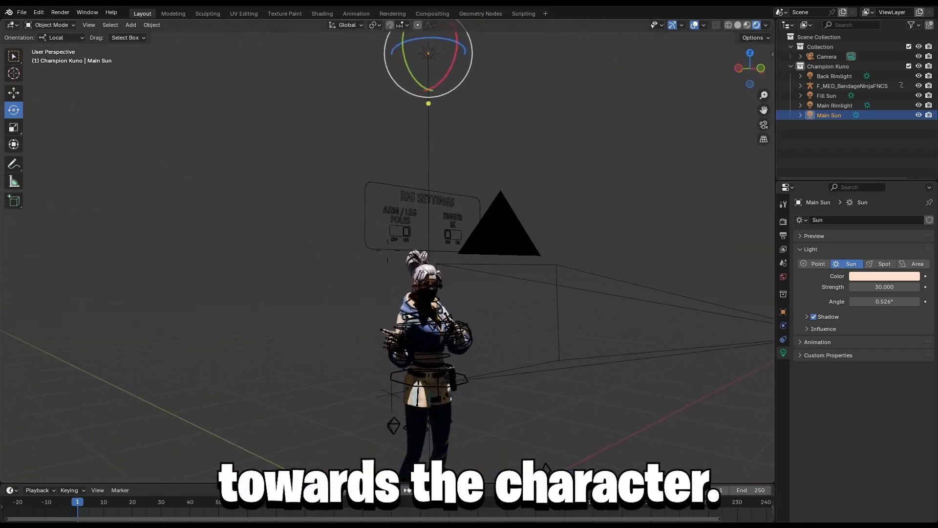
{"action": "scroll", "coordinate": [447, 258], "scroll_direction": "down", "scroll_amount": 1}
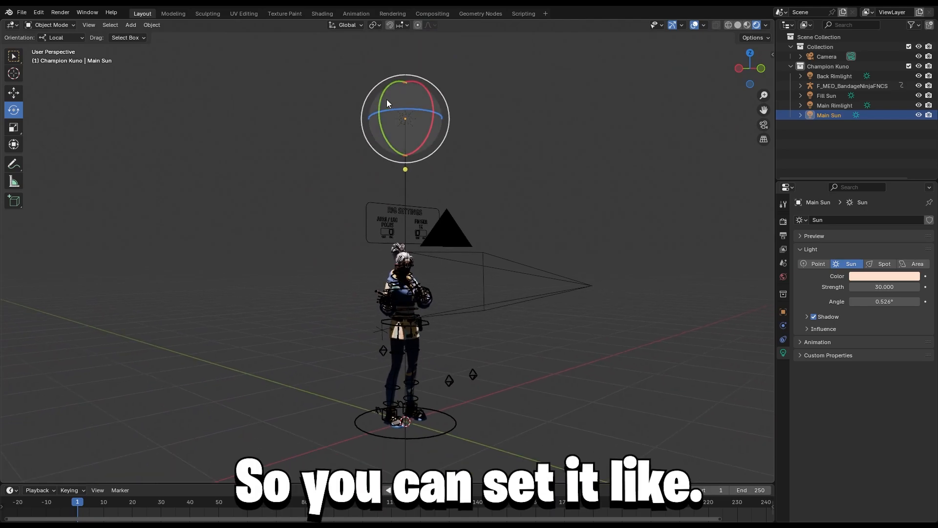
Rotate the Main Sun -45° about its local Y axis.
{"action": "left_click_drag", "start_coordinate": [382, 98], "coordinate": [364, 104]}
{"action": "type", "text": "45"}
{"action": "key", "text": "BackSpace"}
{"action": "key", "text": "BackSpace"}
{"action": "type", "text": "-"}
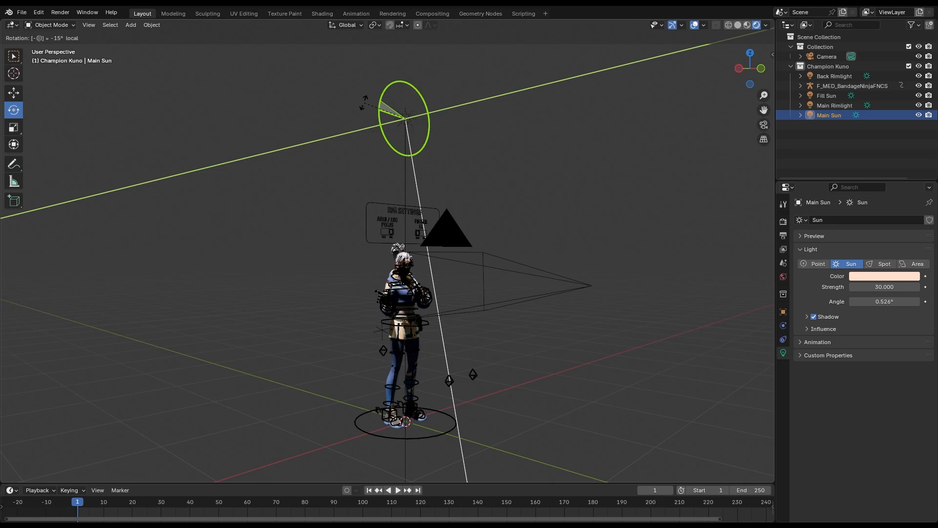
{"action": "type", "text": "45"}
{"action": "key", "text": "Return"}
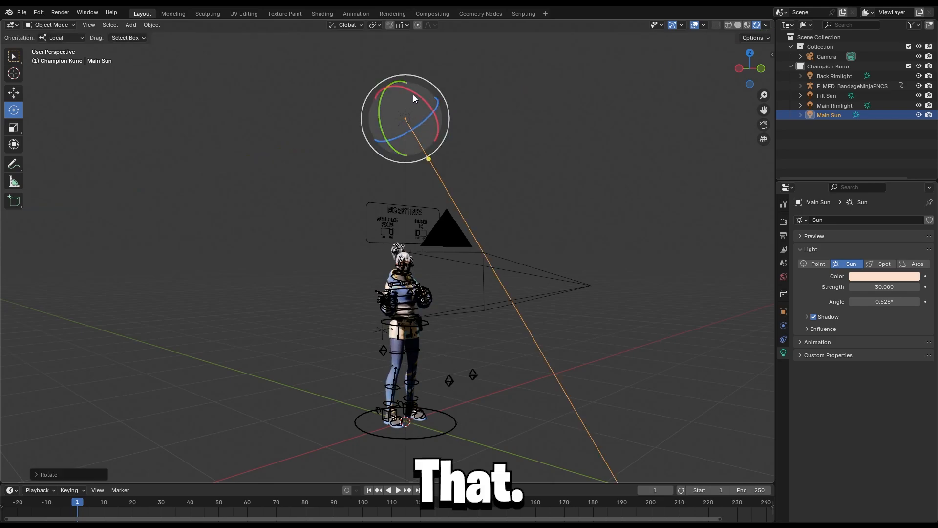
Rotate the Main Sun 45° about the global Z axis, using Global orientation, so it shines onto the character's front.
{"action": "left_click", "coordinate": [47, 37]}
{"action": "left_click", "coordinate": [58, 64]}
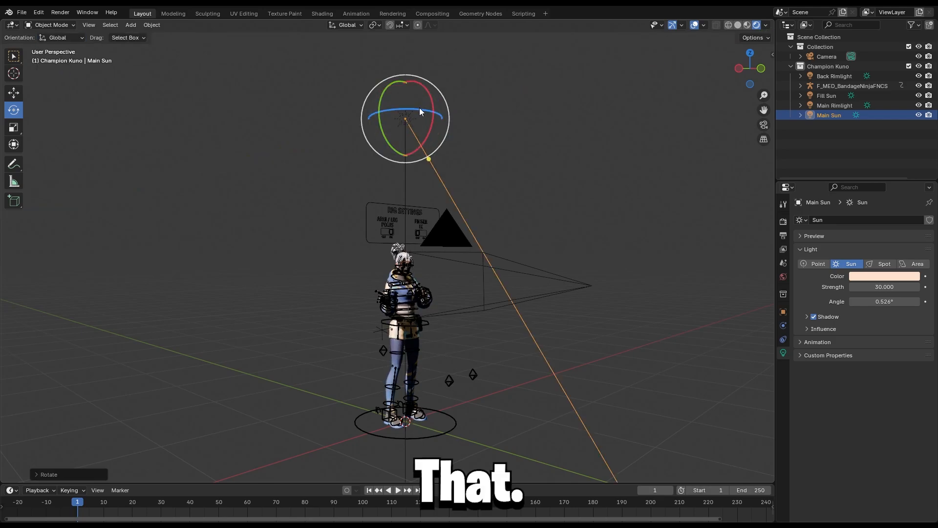
{"action": "left_click", "coordinate": [412, 110]}
{"action": "type", "text": "-45"}
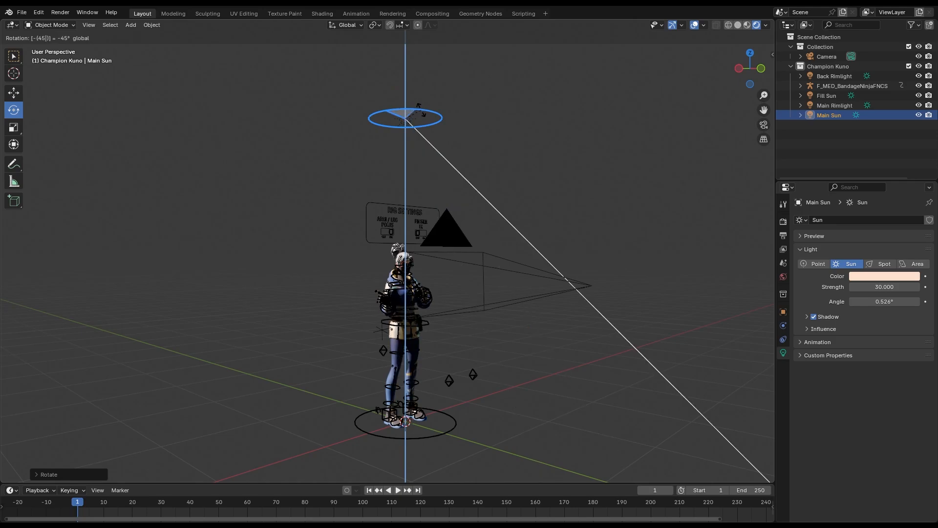
{"action": "key", "text": "BackSpace"}
{"action": "key", "text": "BackSpace"}
{"action": "key", "text": "BackSpace"}
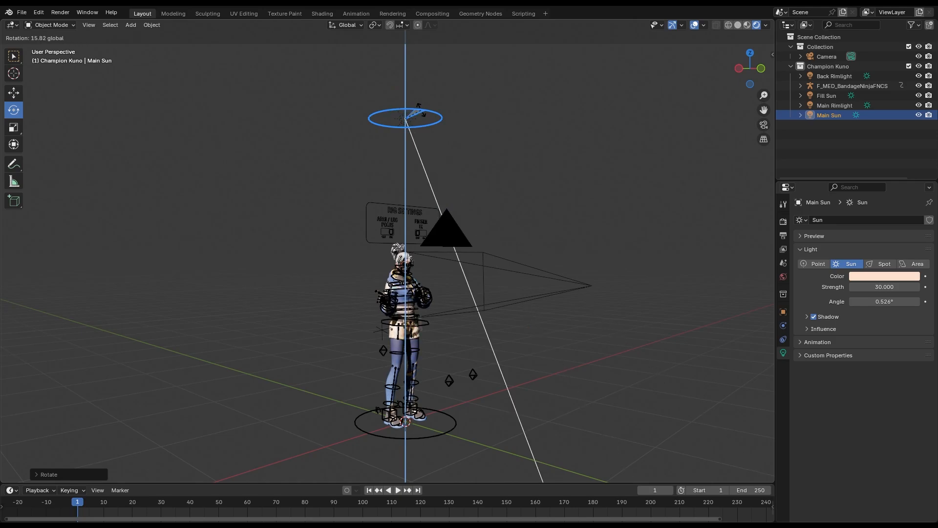
{"action": "type", "text": "-45"}
{"action": "key", "text": "BackSpace"}
{"action": "key", "text": "BackSpace"}
{"action": "key", "text": "BackSpace"}
{"action": "type", "text": "-45"}
{"action": "key", "text": "Return"}
Inspect the Main Sun's direction and its light on the character from the front.
{"action": "middle_click_drag", "start_coordinate": [338, 183], "coordinate": [388, 250]}
{"action": "right_click_drag", "start_coordinate": [388, 250], "coordinate": [357, 293]}
{"action": "key", "text": "w"}
{"action": "right_click_drag", "start_coordinate": [565, 193], "coordinate": [657, 209]}
{"action": "key", "text": "w"}
{"action": "key", "text": "s"}
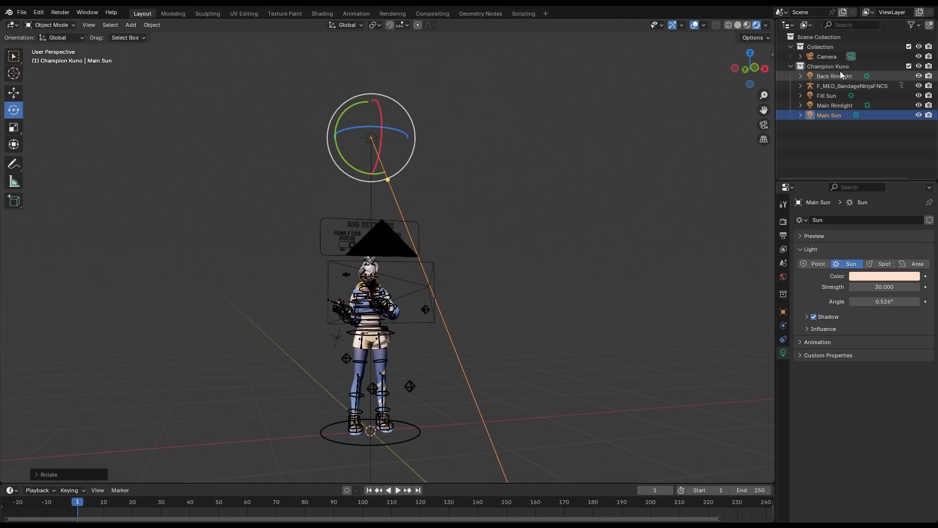
Select the Main Rimlight and try to rotate it freehand about the global Z axis.
{"action": "left_click", "coordinate": [839, 107]}
{"action": "key", "text": "a"}
{"action": "right_click_drag", "start_coordinate": [603, 182], "coordinate": [723, 191]}
{"action": "left_click_drag", "start_coordinate": [480, 122], "coordinate": [415, 113]}
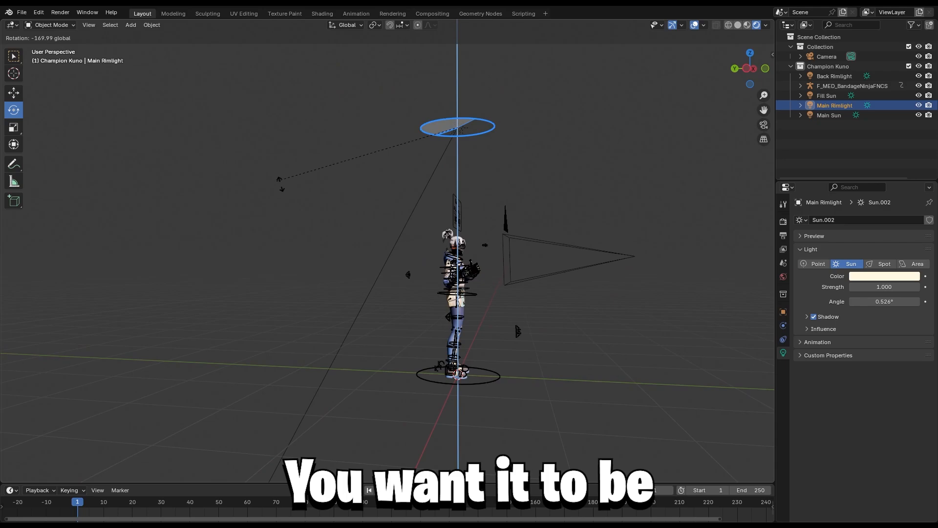
{"action": "left_click_drag", "start_coordinate": [281, 184], "coordinate": [493, 222]}
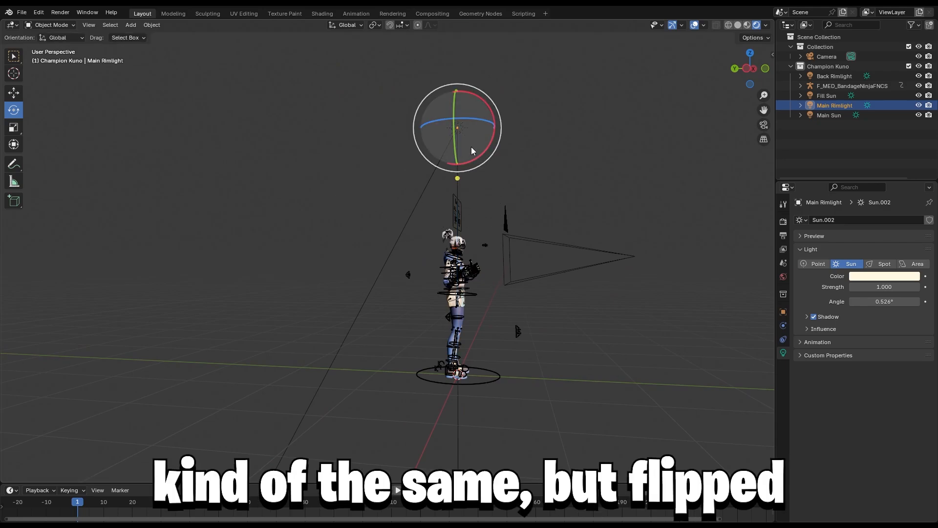
Rotate the Main Rimlight -45° about the global X axis.
{"action": "key", "text": "e"}
{"action": "mouse_move", "coordinate": [457, 117]}
{"action": "right_mouse_down"}
{"action": "mouse_move", "coordinate": [488, 117]}
{"action": "mouse_move", "coordinate": [488, 219]}
{"action": "mouse_move", "coordinate": [468, 109]}
{"action": "right_mouse_up"}
{"action": "key", "text": "s"}
{"action": "left_click_drag", "start_coordinate": [431, 197], "coordinate": [410, 183]}
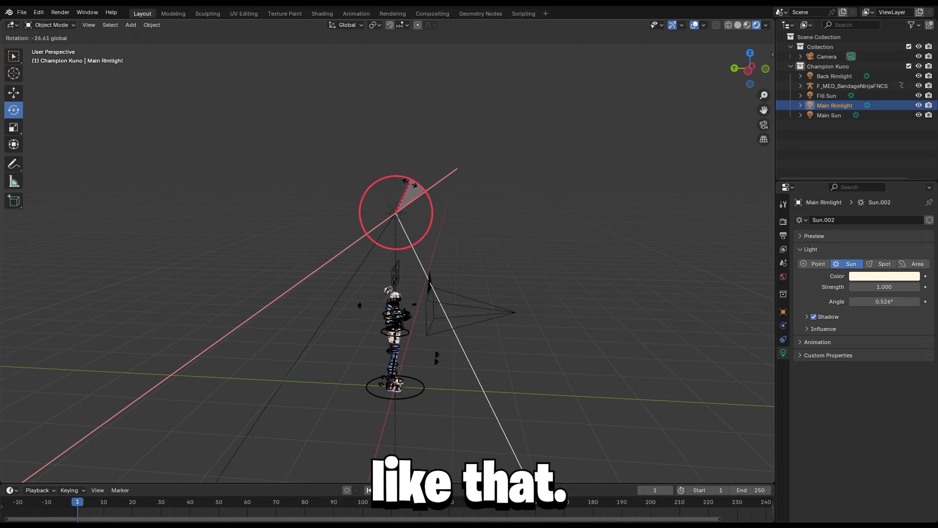
{"action": "type", "text": "45"}
{"action": "key", "text": "BackSpace"}
{"action": "key", "text": "BackSpace"}
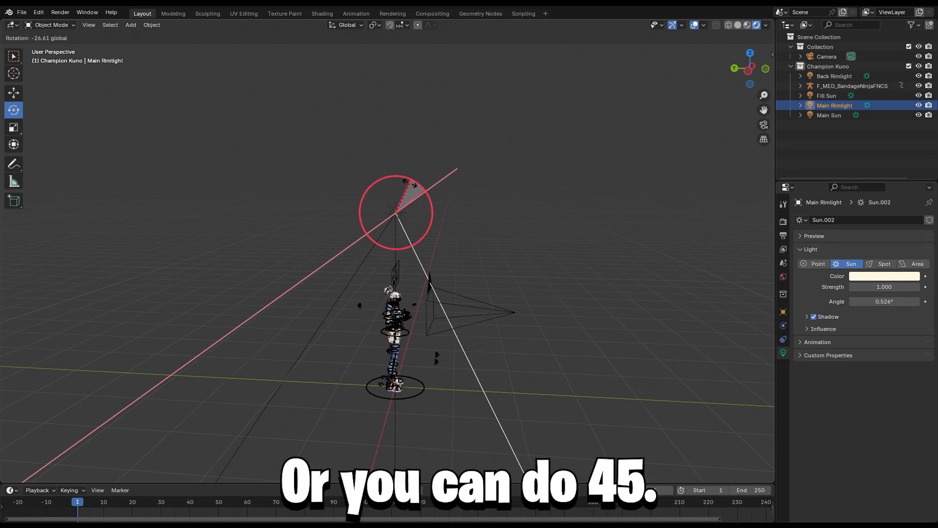
{"action": "type", "text": "45"}
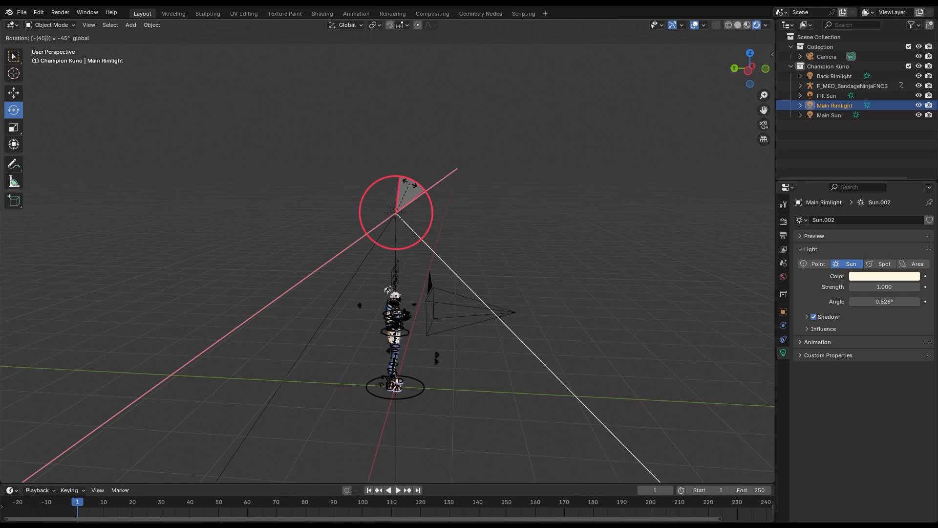
{"action": "key", "text": "Return"}
Turn the Main Rimlight freehand about the global Z axis and raise its strength to about 9.88.
{"action": "middle_click_drag", "start_coordinate": [412, 197], "coordinate": [360, 182]}
{"action": "left_click_drag", "start_coordinate": [361, 183], "coordinate": [399, 216]}
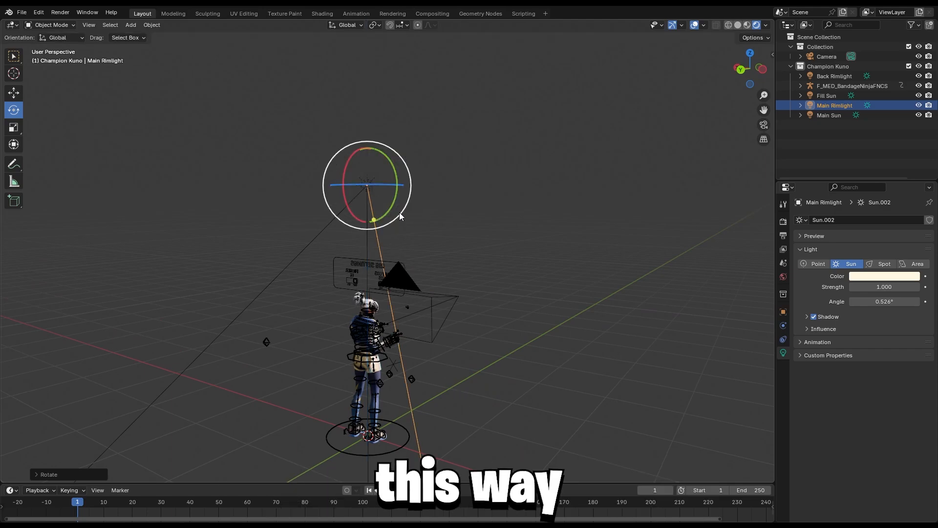
{"action": "left_click", "coordinate": [882, 287]}
{"action": "type", "text": "10"}
{"action": "key", "text": "Return"}
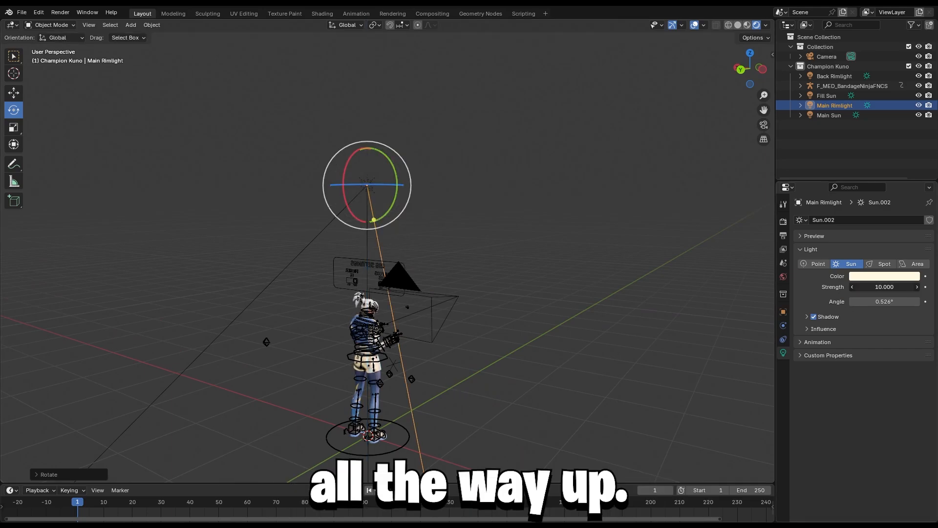
Check the Main Rimlight's effect in the camera view and rotate it freehand about the global X axis so it points upward.
{"action": "left_click", "coordinate": [763, 125]}
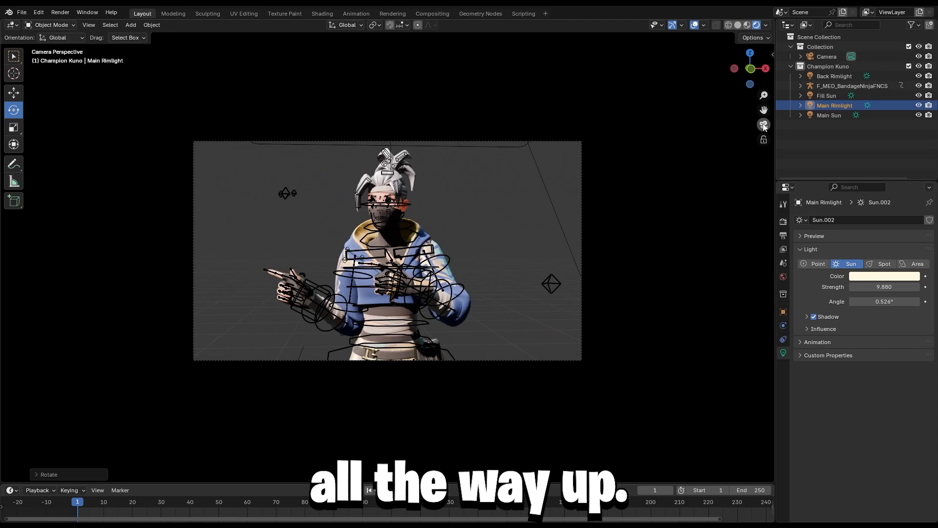
{"action": "left_click", "coordinate": [919, 105]}
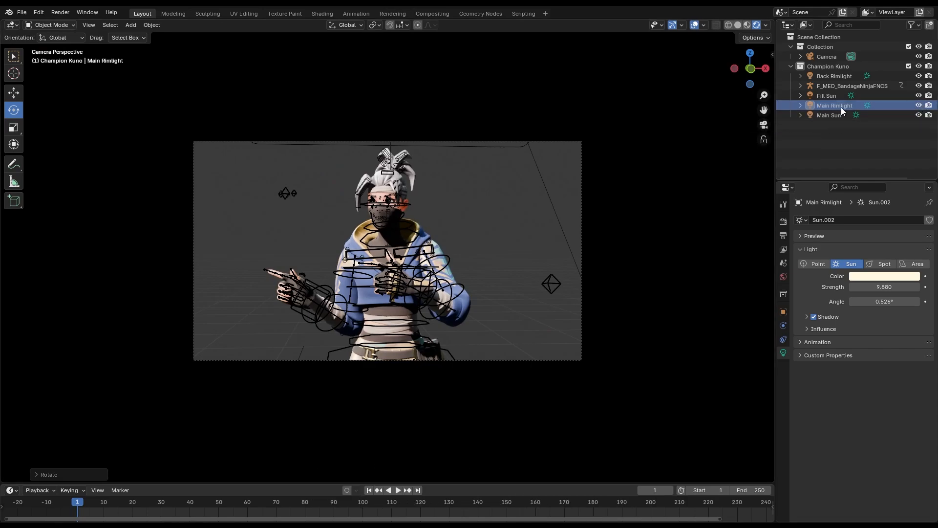
{"action": "left_click_drag", "start_coordinate": [416, 115], "coordinate": [411, 120]}
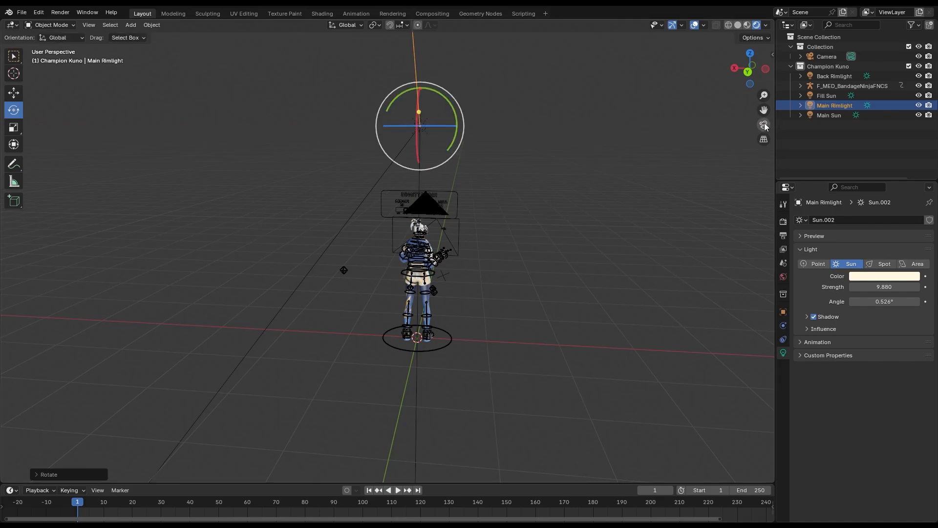
{"action": "left_click", "coordinate": [765, 125]}
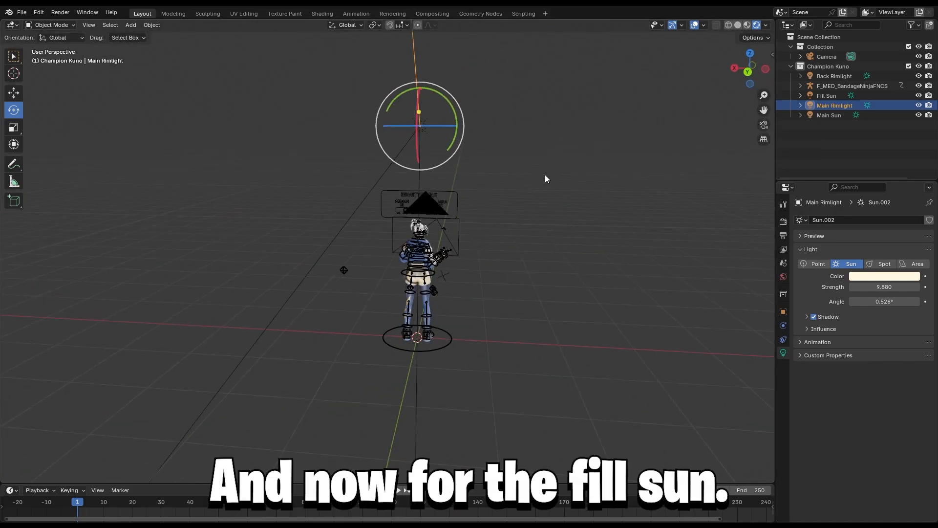
Rotate the Fill Sun 45° about the global Y axis.
{"action": "left_click", "coordinate": [826, 96]}
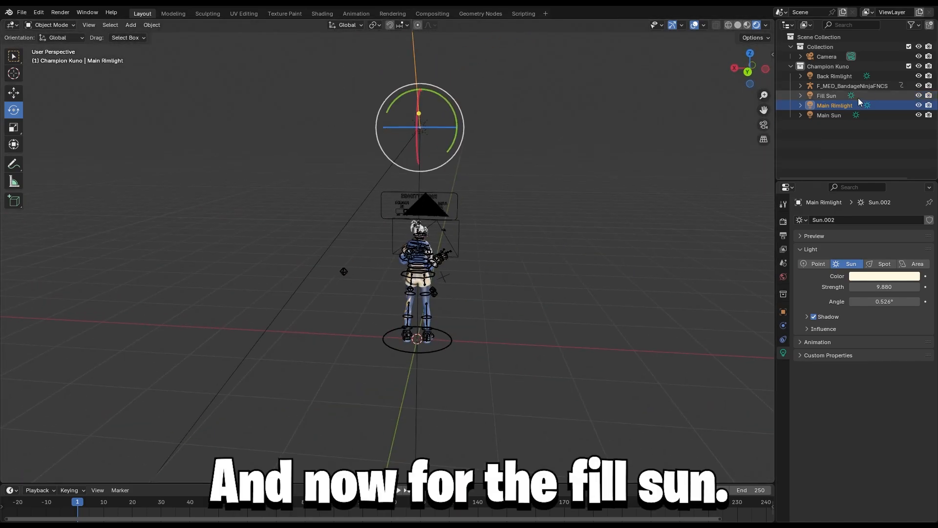
{"action": "middle_click_drag", "start_coordinate": [526, 174], "coordinate": [390, 247], "text": "shift"}
{"action": "middle_click_drag", "start_coordinate": [255, 240], "coordinate": [387, 251]}
{"action": "middle_click_drag", "start_coordinate": [465, 236], "coordinate": [396, 184]}
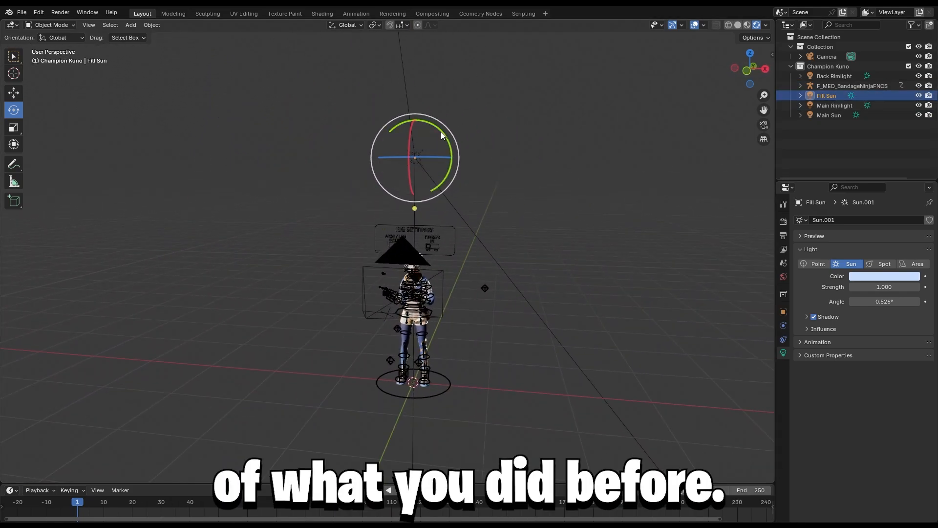
{"action": "left_click_drag", "start_coordinate": [443, 141], "coordinate": [459, 141]}
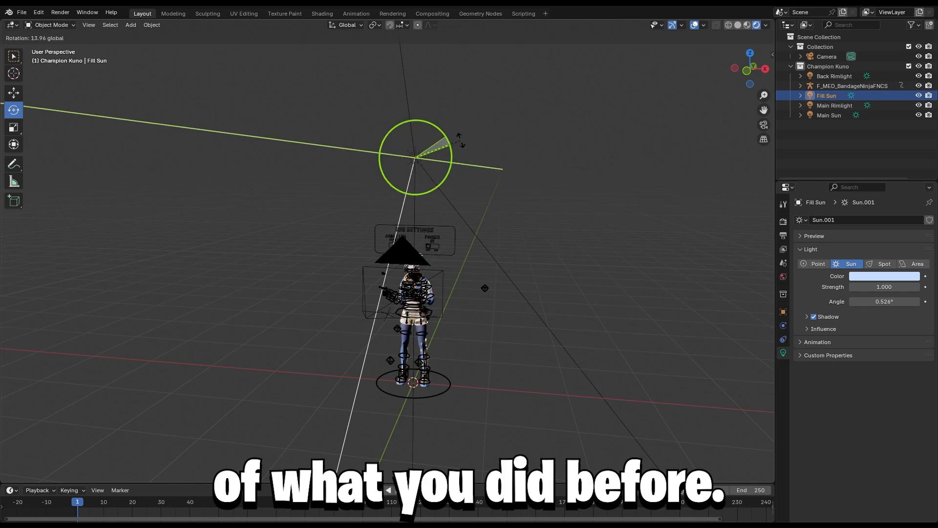
{"action": "type", "text": "45"}
{"action": "key", "text": "Return"}
Rotate the Fill Sun 45° about the global Z axis.
{"action": "middle_click_drag", "start_coordinate": [461, 141], "coordinate": [460, 140]}
{"action": "left_click_drag", "start_coordinate": [534, 148], "coordinate": [516, 147]}
{"action": "type", "text": "45"}
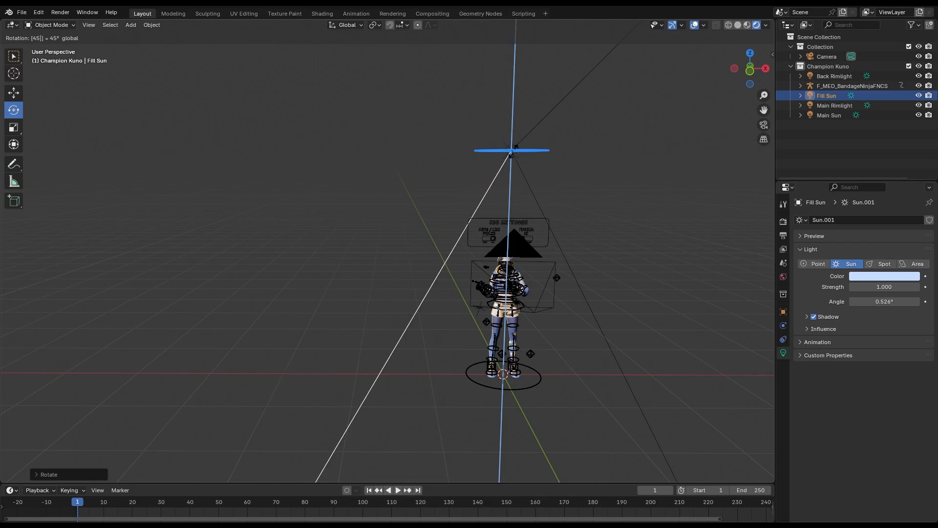
{"action": "key", "text": "Return"}
Inspect the Fill Sun's light on the character up close and in the camera view, and its direction from a distance.
{"action": "right_click_drag", "start_coordinate": [400, 144], "coordinate": [430, 147]}
{"action": "scroll", "coordinate": [385, 153], "scroll_direction": "up", "scroll_amount": 8}
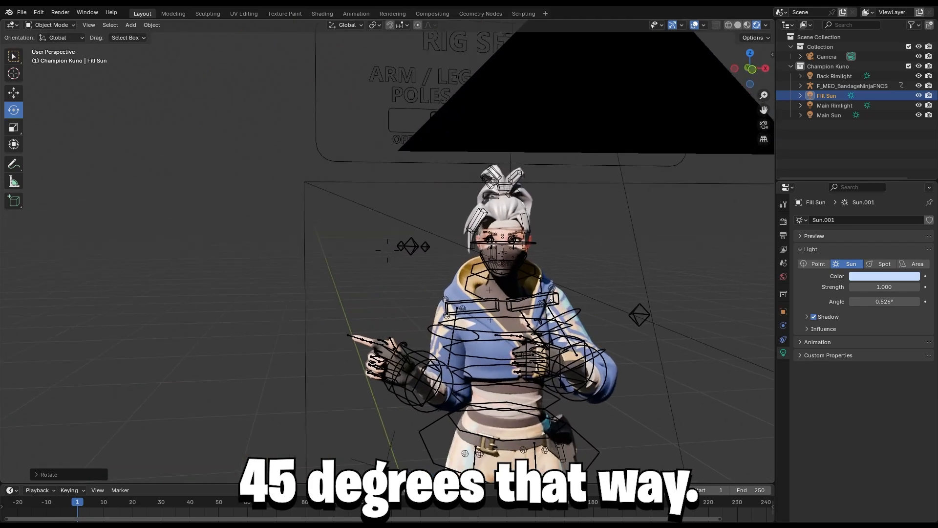
{"action": "left_click", "coordinate": [761, 126]}
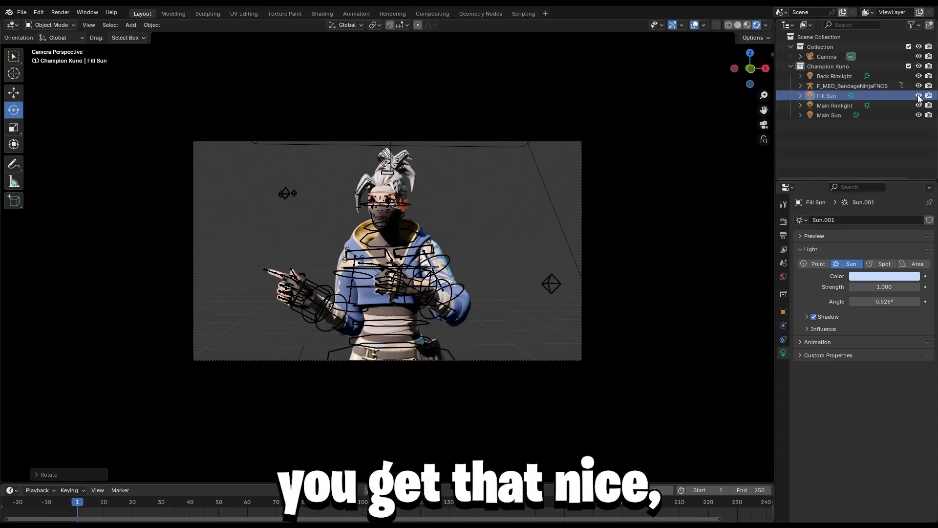
{"action": "left_click", "coordinate": [765, 126]}
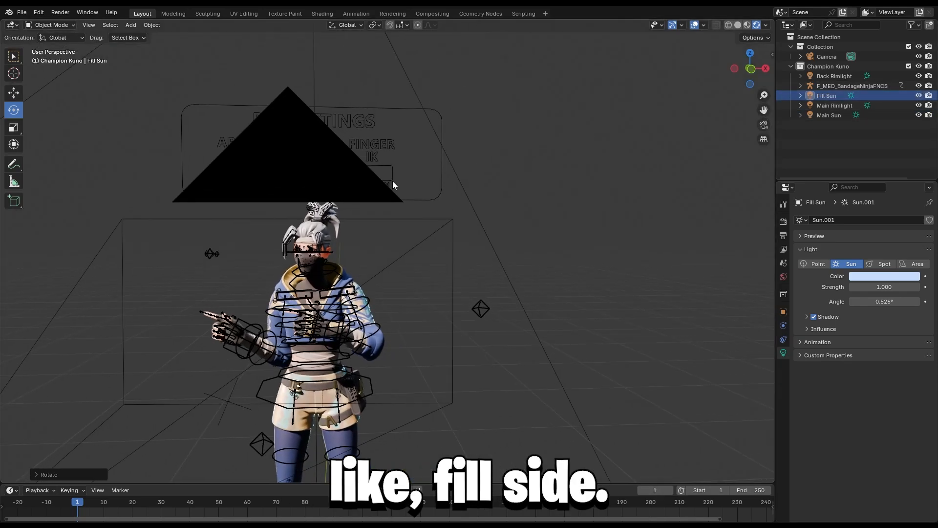
{"action": "key", "text": "shift+grave"}
{"action": "key", "text": "s"}
{"action": "key", "text": "w"}
{"action": "key", "text": "s"}
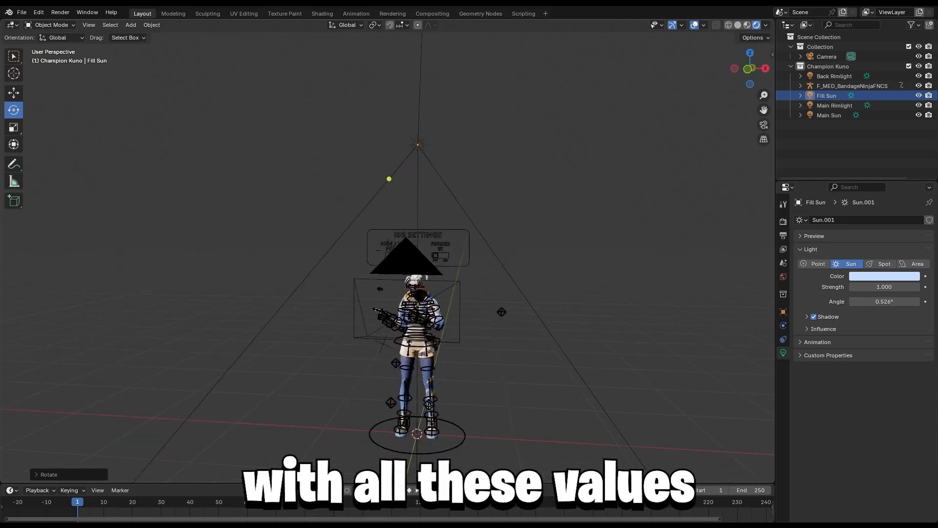
{"action": "key", "text": "w"}
{"action": "left_click", "coordinate": [268, 247]}
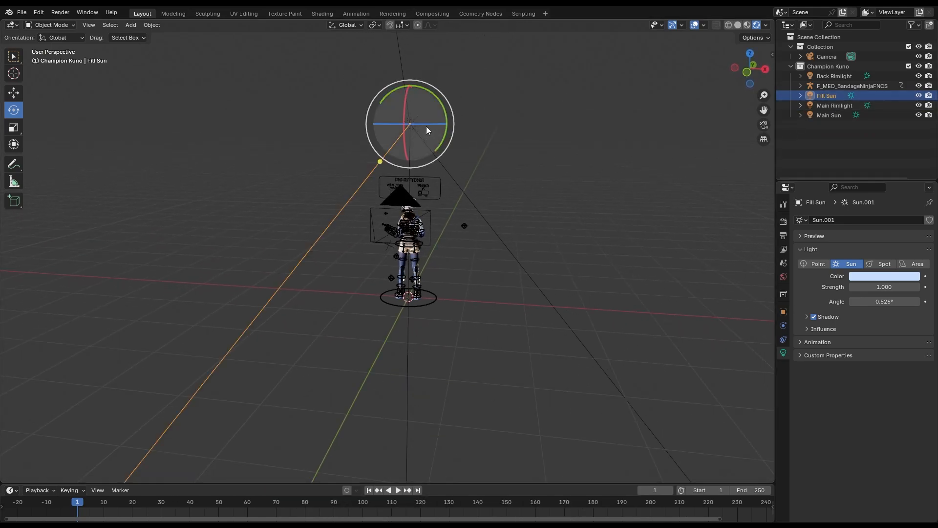
Turn the Fill Sun freehand about the global Z axis and check its effect on the character in the camera view.
{"action": "left_click_drag", "start_coordinate": [426, 125], "coordinate": [425, 122]}
{"action": "key", "text": "KP_Decimal"}
{"action": "key", "text": "s"}
{"action": "left_click", "coordinate": [504, 189]}
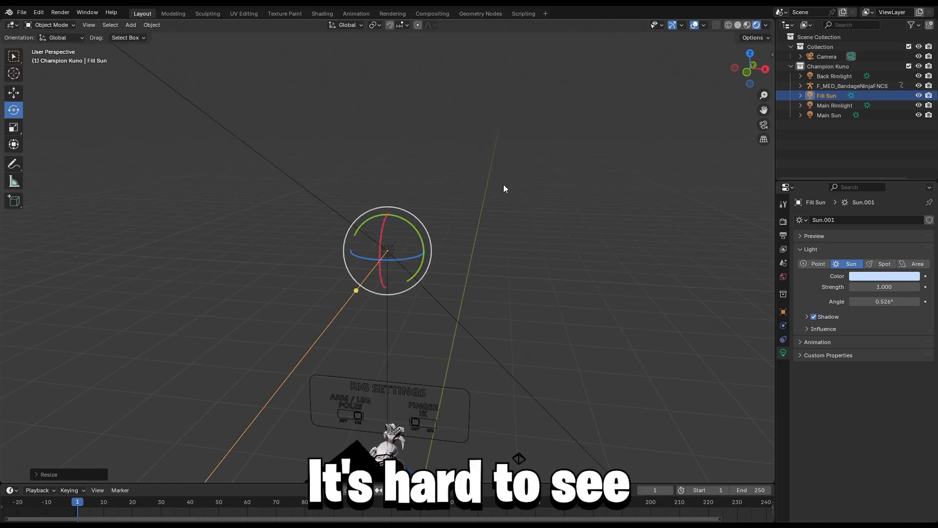
{"action": "key", "text": "shift+grave"}
{"action": "key", "text": "s"}
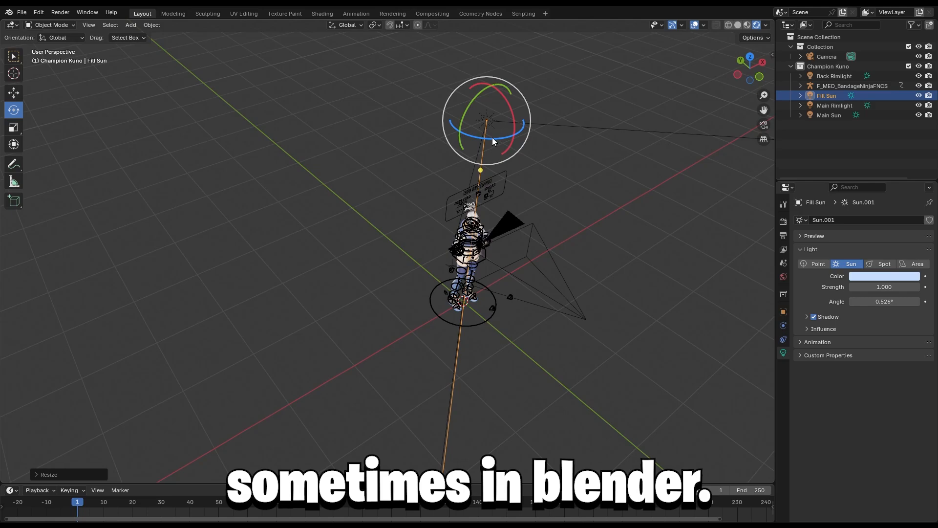
{"action": "left_click_drag", "start_coordinate": [492, 137], "coordinate": [156, 329]}
{"action": "left_click", "coordinate": [762, 125]}
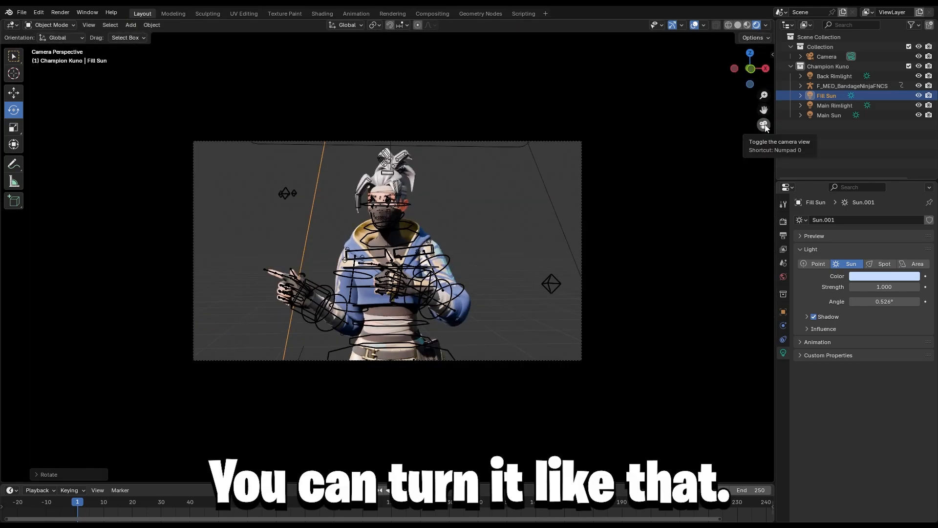
{"action": "left_click", "coordinate": [918, 95]}
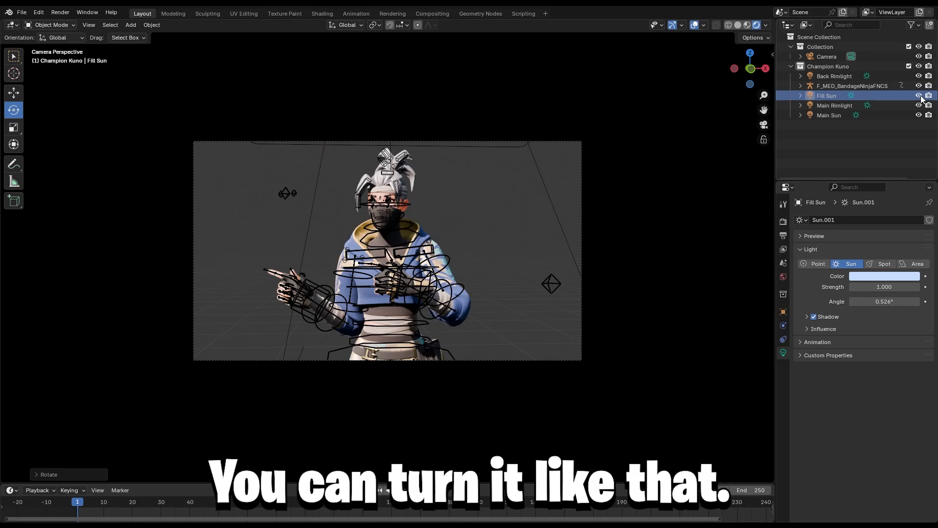
Rotate the Back Rimlight freehand so it shines at a slant, and set its strength to 3.2.
{"action": "left_click", "coordinate": [829, 76]}
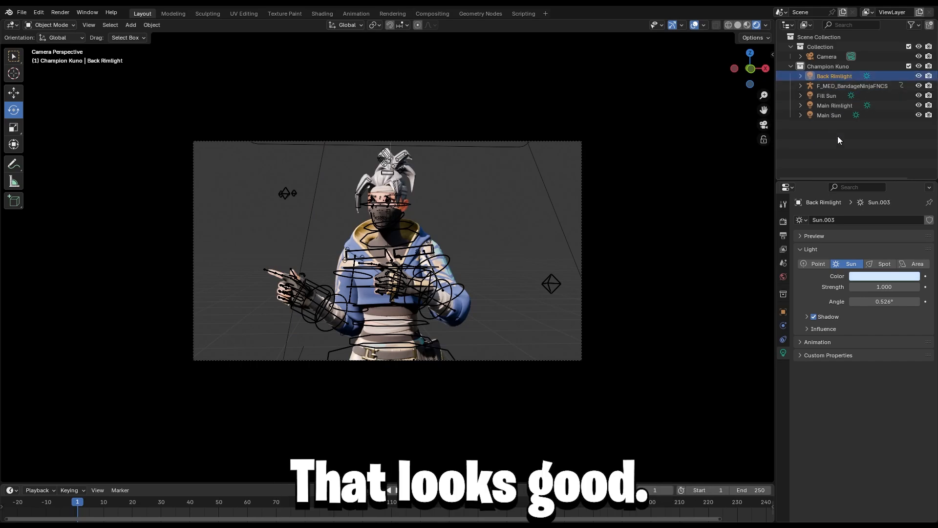
{"action": "left_click", "coordinate": [766, 124]}
{"action": "mouse_move", "coordinate": [541, 166]}
{"action": "middle_mouse_down"}
{"action": "mouse_move", "coordinate": [522, 169]}
{"action": "mouse_move", "coordinate": [541, 167]}
{"action": "middle_mouse_up"}
{"action": "left_click_drag", "start_coordinate": [477, 131], "coordinate": [690, 137]}
{"action": "left_click", "coordinate": [764, 125]}
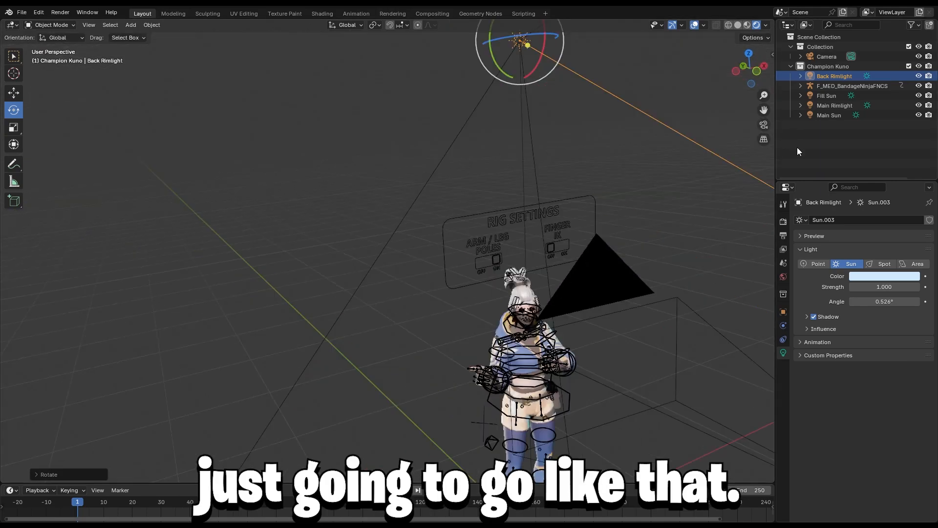
{"action": "left_click_drag", "start_coordinate": [885, 287], "coordinate": [865, 286]}
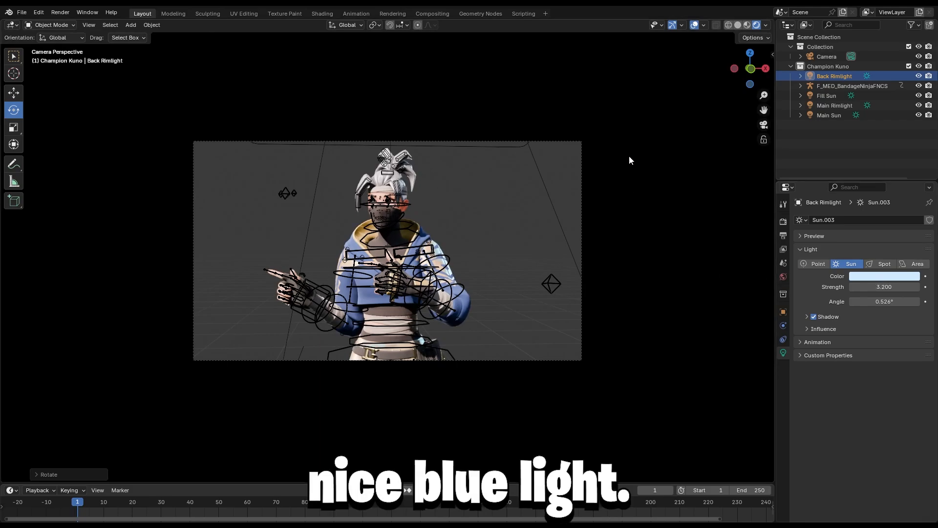
Hide the viewport overlays over the camera view and save the file.
{"action": "key", "text": "shift+alt+z"}
{"action": "key", "text": "ctrl+s"}
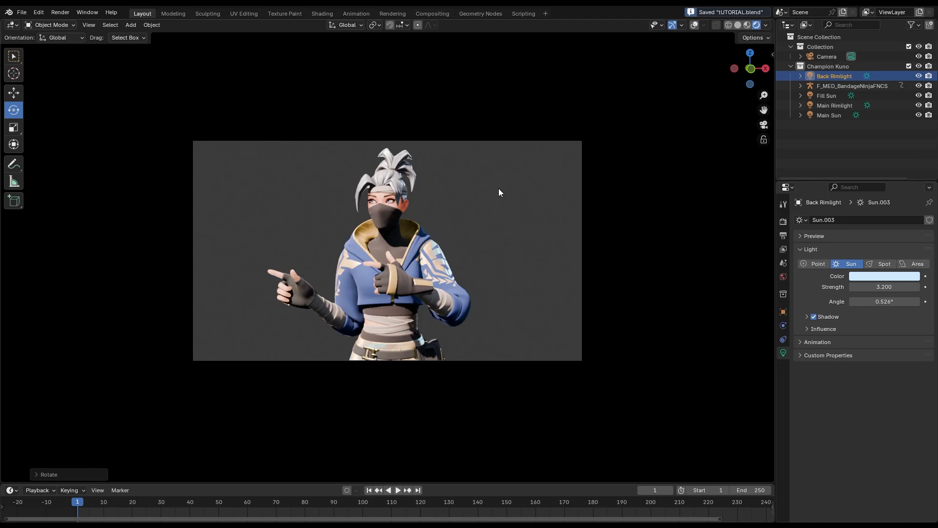
Lower the Main Sun's strength to about 8.89 so the character is less bright.
{"action": "left_click", "coordinate": [878, 116]}
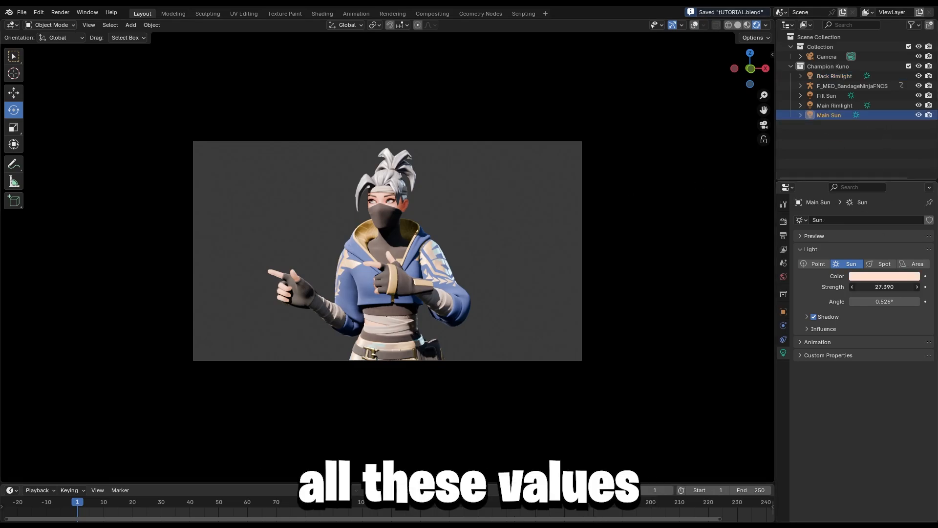
{"action": "left_click_drag", "start_coordinate": [885, 287], "coordinate": [845, 287]}
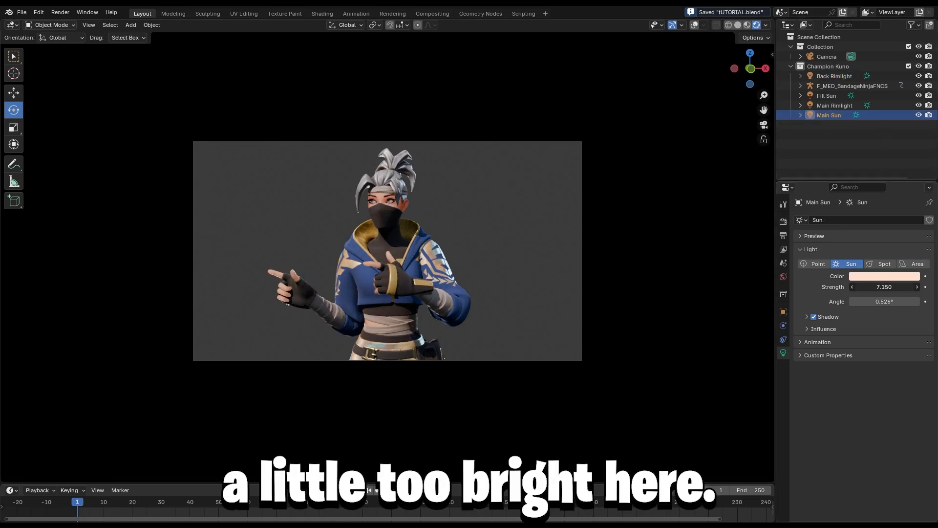
{"action": "left_click", "coordinate": [875, 106]}
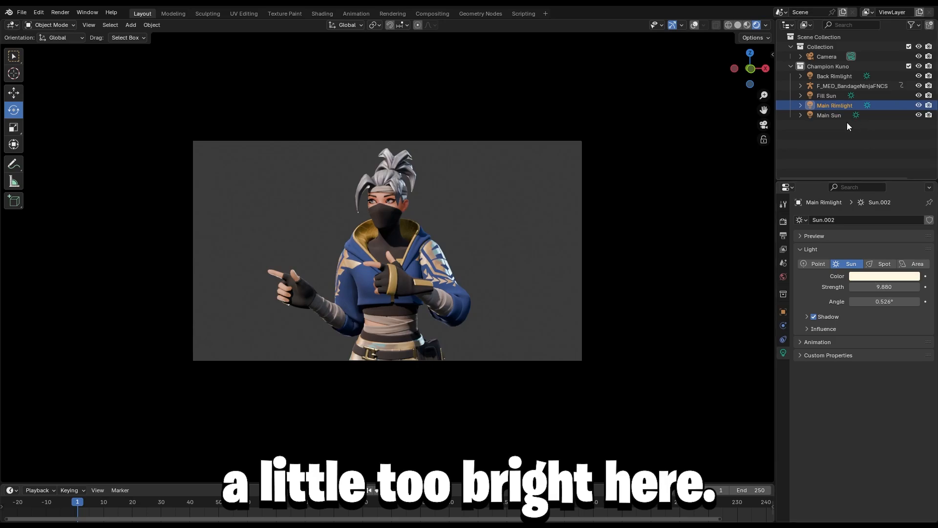
{"action": "left_click", "coordinate": [849, 116]}
{"action": "left_click_drag", "start_coordinate": [876, 282], "coordinate": [878, 282]}
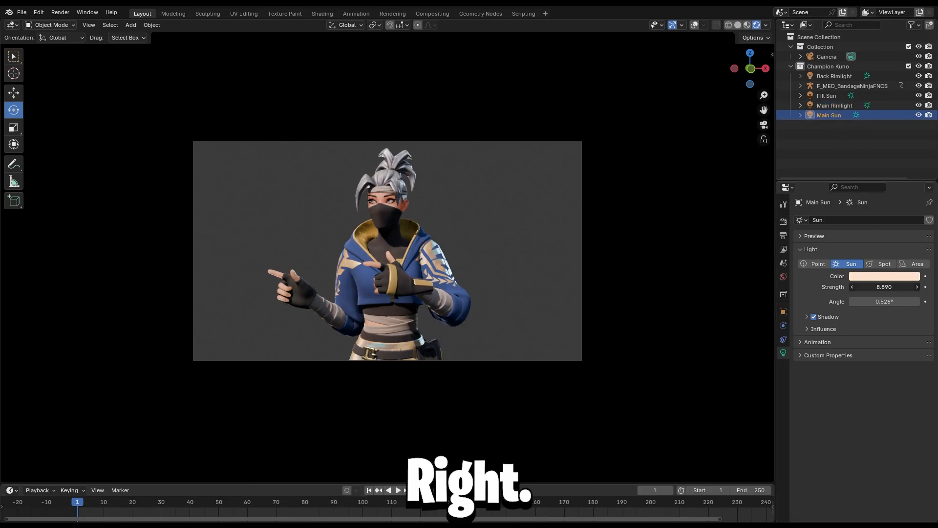
Set the Fill Sun's strength to 0.88 and compare the character with this light hidden and shown.
{"action": "left_click", "coordinate": [860, 96]}
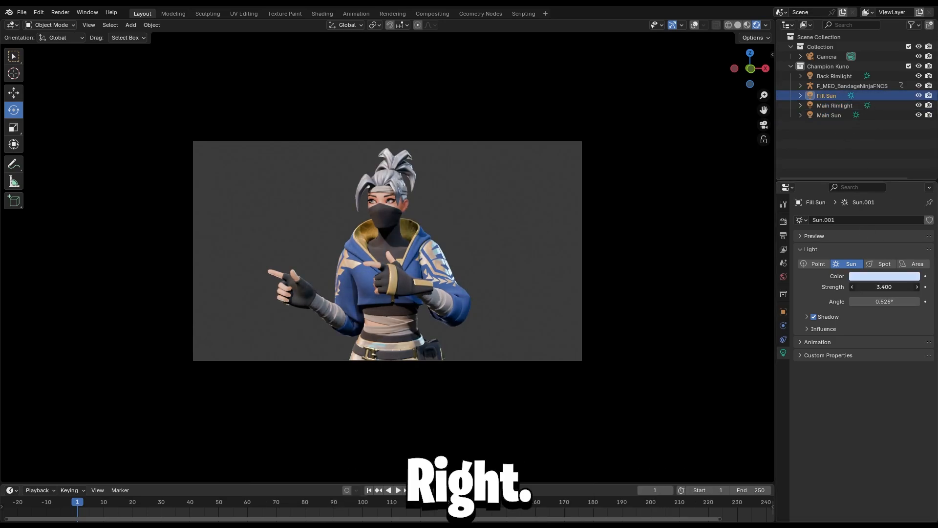
{"action": "left_click", "coordinate": [919, 95]}
{"action": "left_click", "coordinate": [918, 95]}
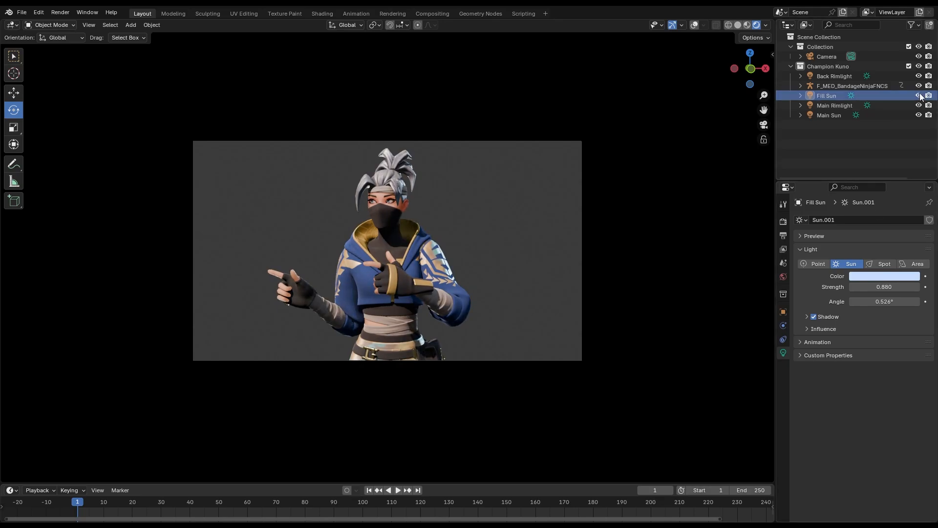
Compare the character in the camera view with the Back Rimlight and the Main Rimlight each hidden and shown.
{"action": "left_click", "coordinate": [860, 86]}
{"action": "left_click", "coordinate": [861, 77]}
{"action": "left_click", "coordinate": [919, 76]}
{"action": "left_click", "coordinate": [918, 75]}
{"action": "left_click", "coordinate": [919, 105]}
{"action": "left_click", "coordinate": [919, 105]}
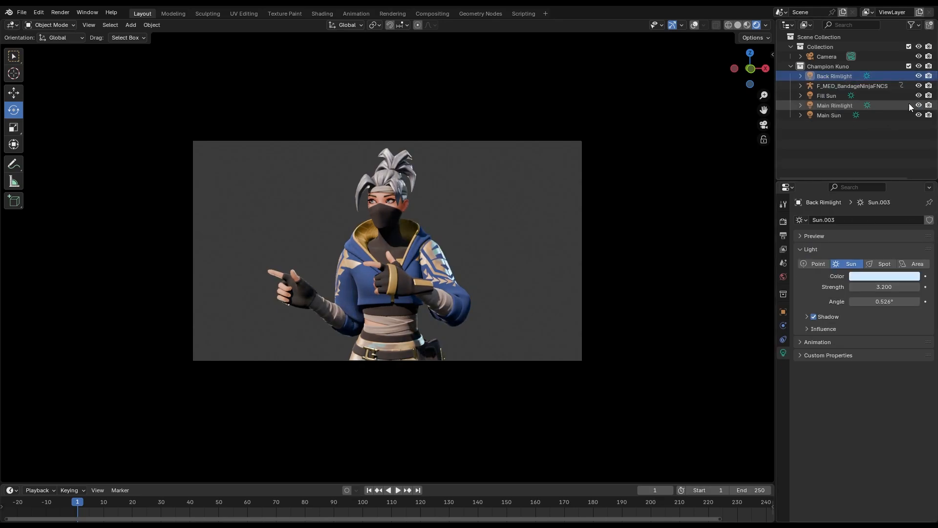
Rotate the Main Rimlight around the global Z axis to adjust the rim lighting on the character in the camera view.
{"action": "left_click", "coordinate": [861, 106]}
{"action": "left_click", "coordinate": [764, 125]}
{"action": "key", "text": "shift+alt+z"}
{"action": "middle_click_drag", "start_coordinate": [447, 136], "coordinate": [502, 224]}
{"action": "left_click_drag", "start_coordinate": [502, 225], "coordinate": [487, 203]}
{"action": "left_click_drag", "start_coordinate": [487, 261], "coordinate": [495, 261]}
{"action": "left_click", "coordinate": [764, 125]}
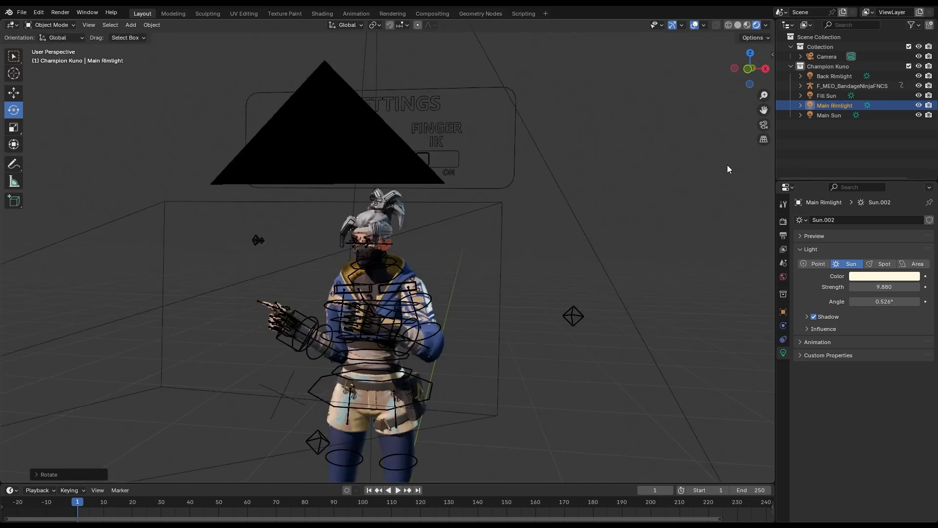
{"action": "key", "text": "r"}
{"action": "key", "text": "shift+alt+z"}
{"action": "key", "text": "z"}
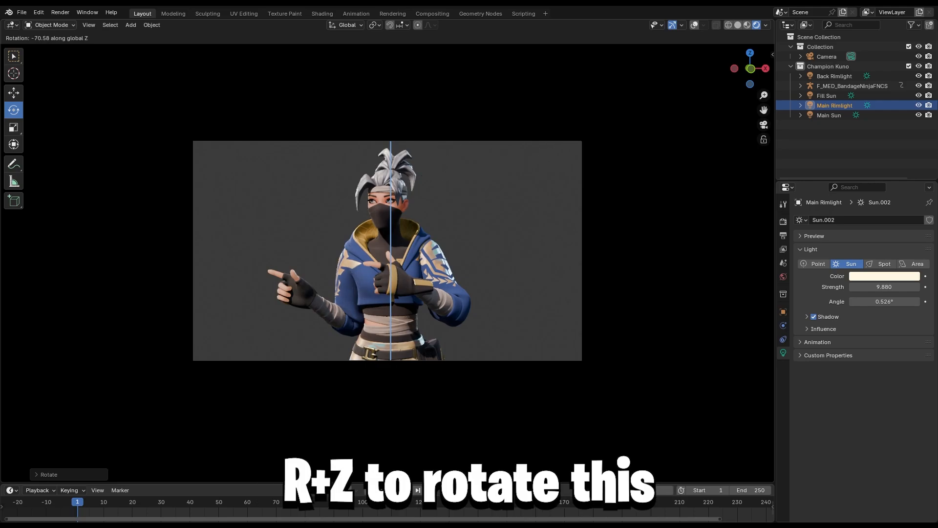
{"action": "left_click", "coordinate": [564, 148]}
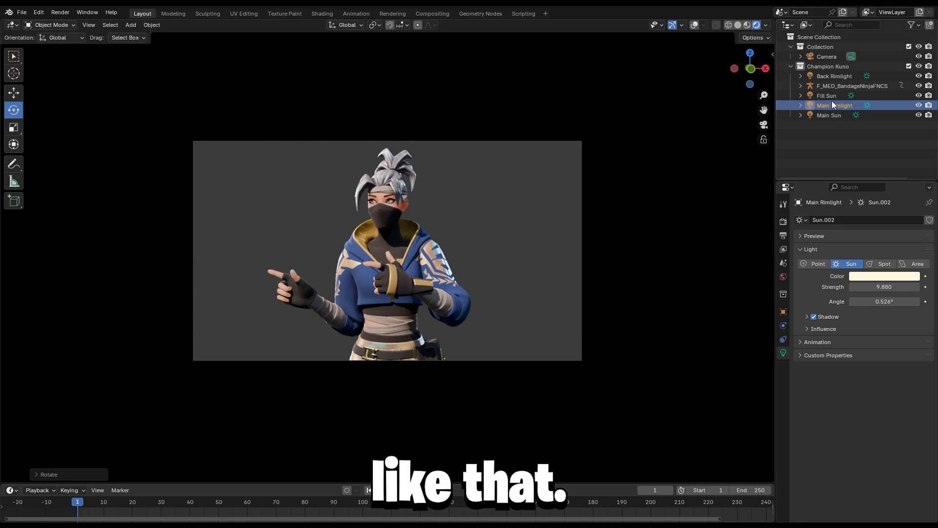
Rotate the Back Rimlight around the global Z axis to adjust its highlight along the character's back edge.
{"action": "left_click", "coordinate": [833, 76]}
{"action": "key", "text": "r"}
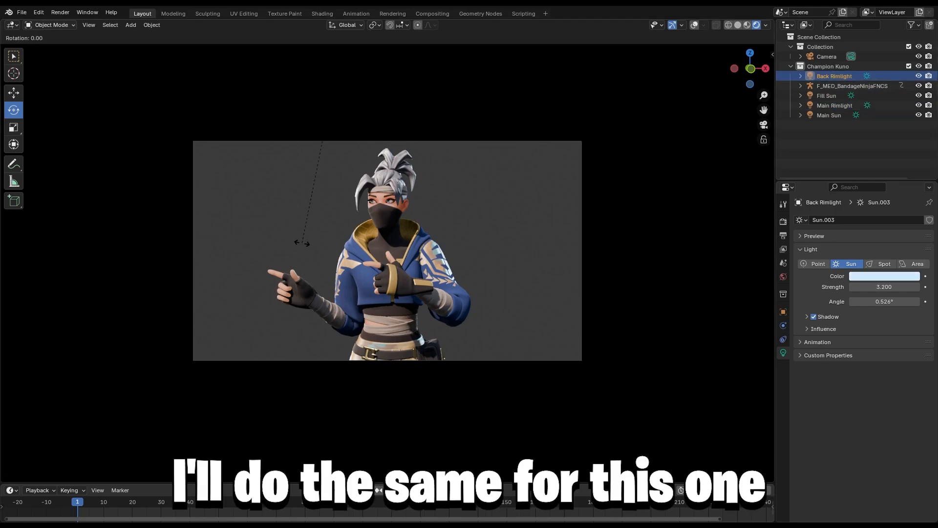
{"action": "key", "text": "z"}
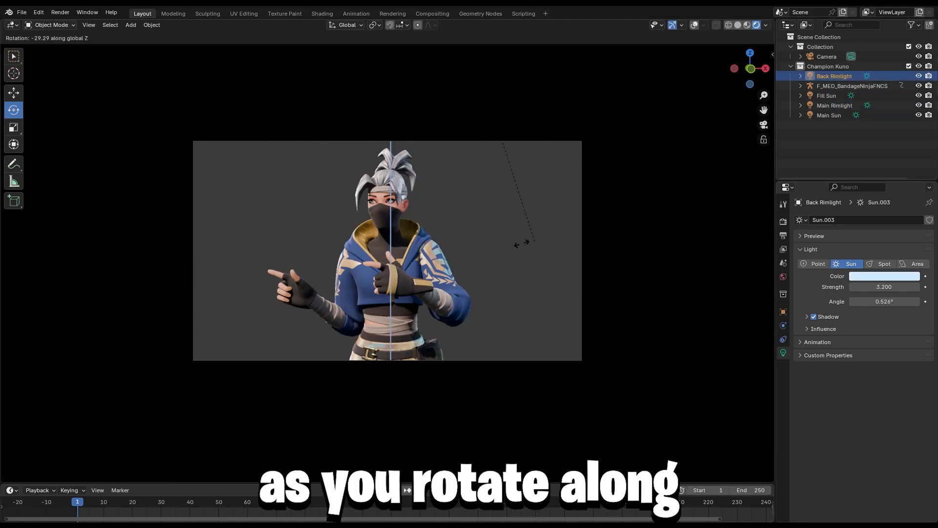
{"action": "left_click_drag", "start_coordinate": [521, 243], "coordinate": [271, 254]}
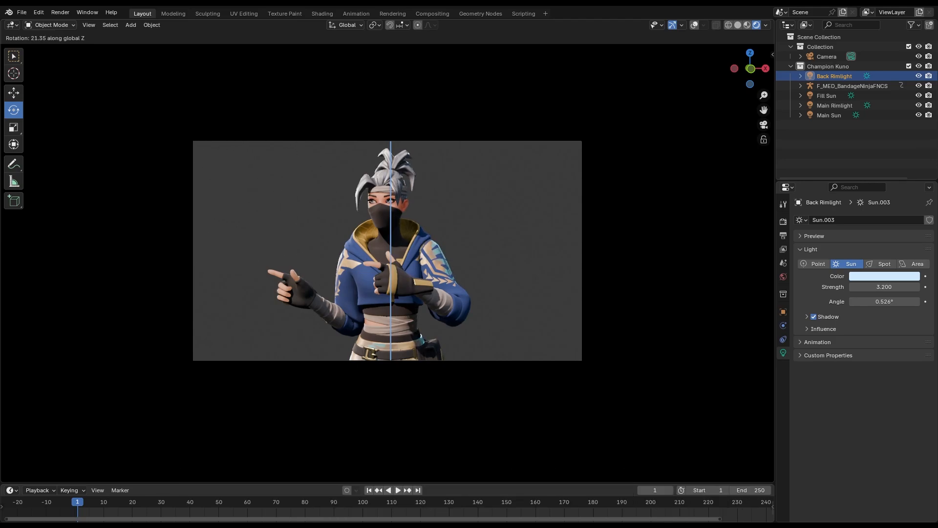
Rotate the Main Sun around the global Z axis to adjust the main light falling on the character.
{"action": "left_click", "coordinate": [829, 116]}
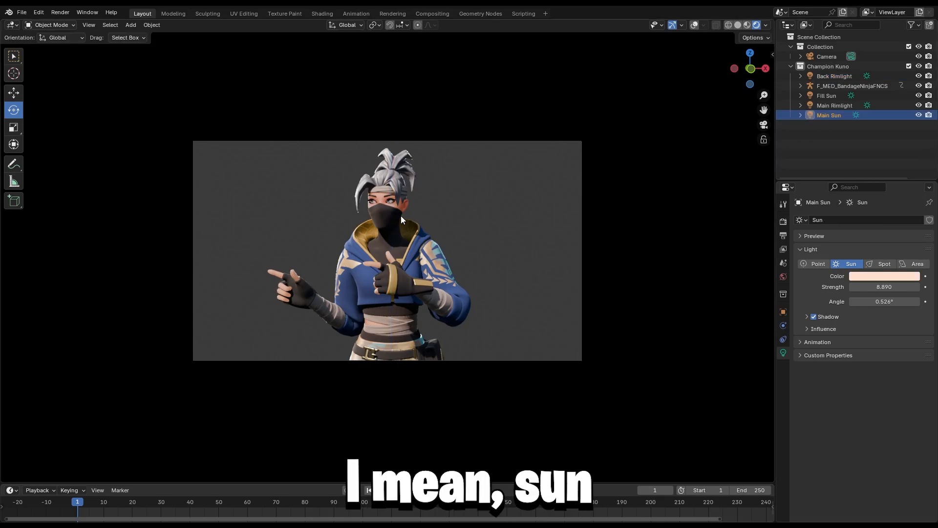
{"action": "key", "text": "r"}
{"action": "key", "text": "z"}
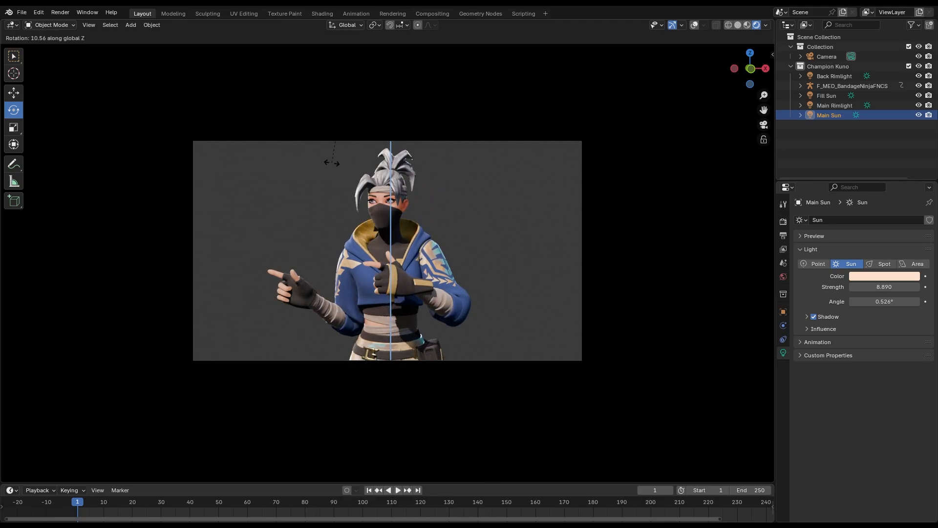
{"action": "left_click", "coordinate": [274, 155]}
Rotate the Fill Sun around the global Z axis, raising its strength to 10 to judge the light's direction.
{"action": "left_click", "coordinate": [827, 95]}
{"action": "key", "text": "r"}
{"action": "key", "text": "z"}
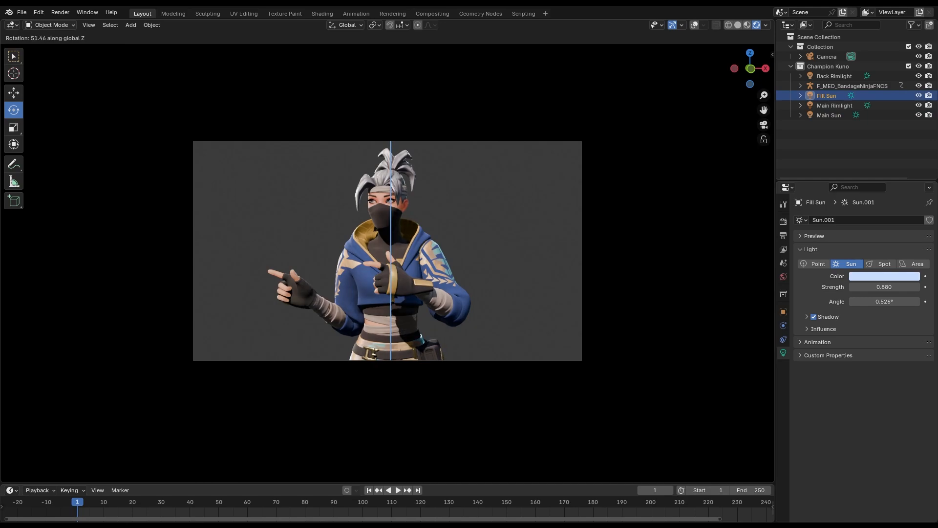
{"action": "left_click", "coordinate": [83, 197]}
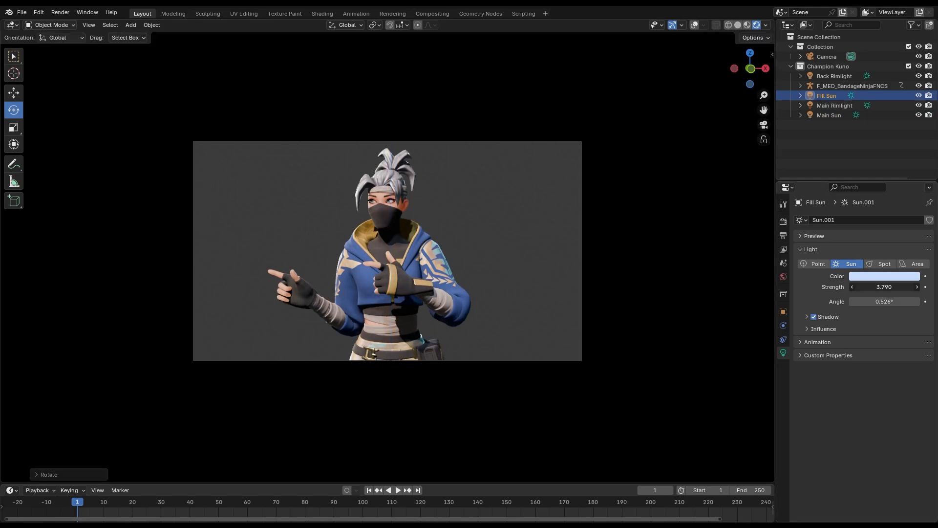
{"action": "key", "text": "r"}
{"action": "key", "text": "z"}
{"action": "left_click", "coordinate": [724, 288]}
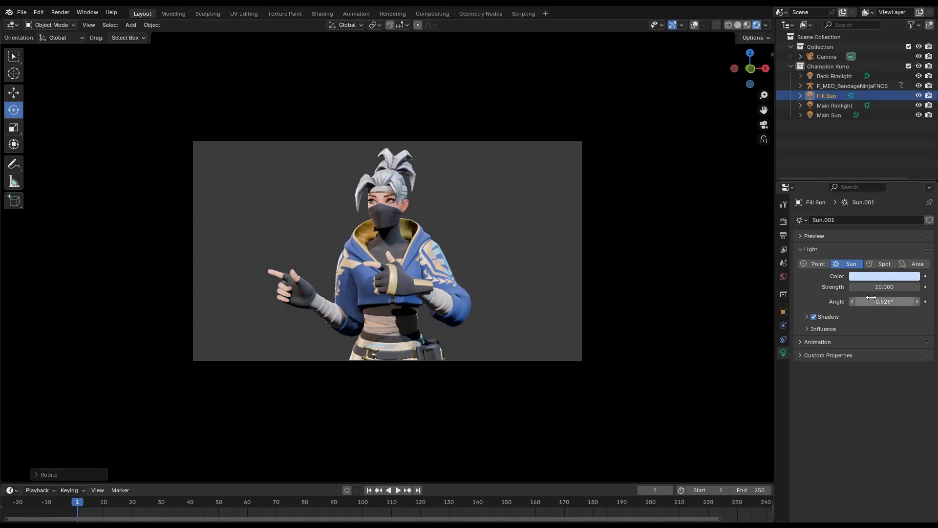
Set the Fill Sun's strength to 0.8 and save the file.
{"action": "left_click_drag", "start_coordinate": [880, 289], "coordinate": [854, 289]}
{"action": "double_click", "coordinate": [854, 289]}
{"action": "type", "text": "0.8"}
{"action": "key", "text": "Return"}
{"action": "key", "text": "ctrl+s"}
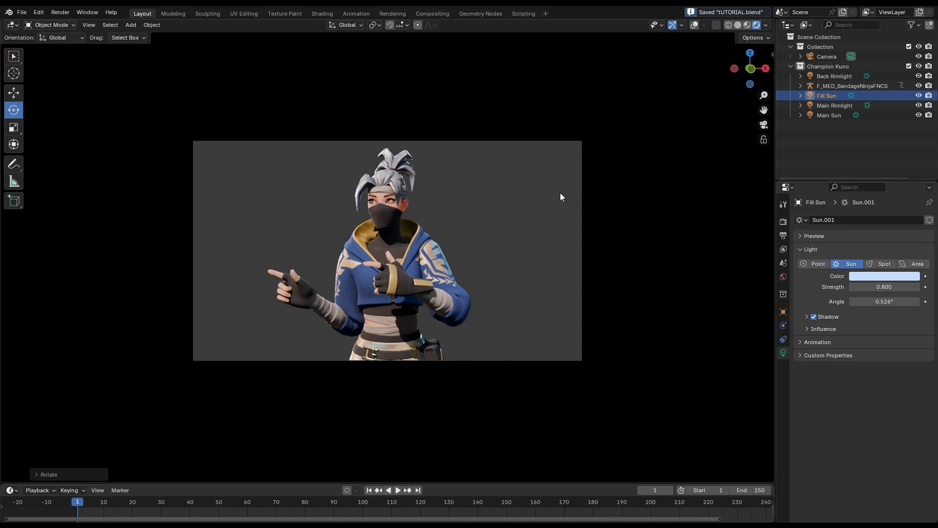
Select the character's body mesh and show its material nodes in an enlarged Shader Editor in place of the timeline.
{"action": "left_click", "coordinate": [554, 169]}
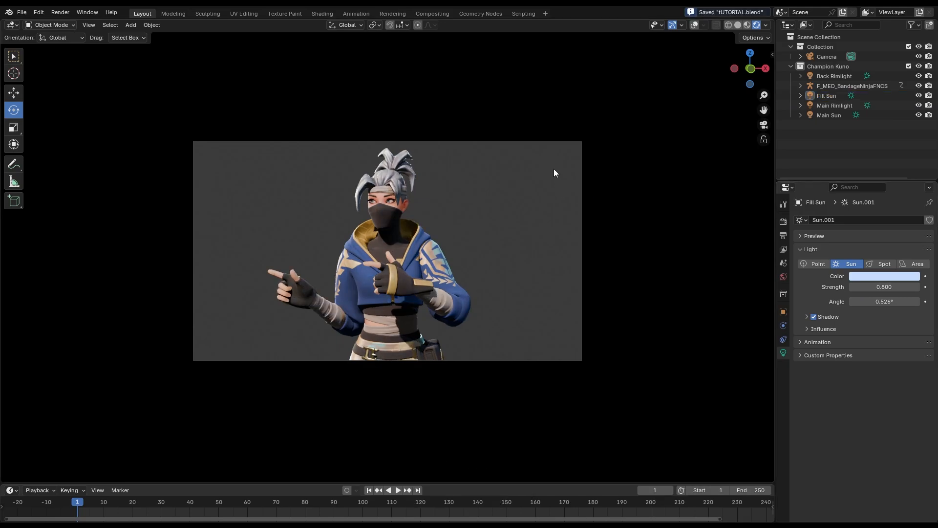
{"action": "left_click", "coordinate": [450, 265]}
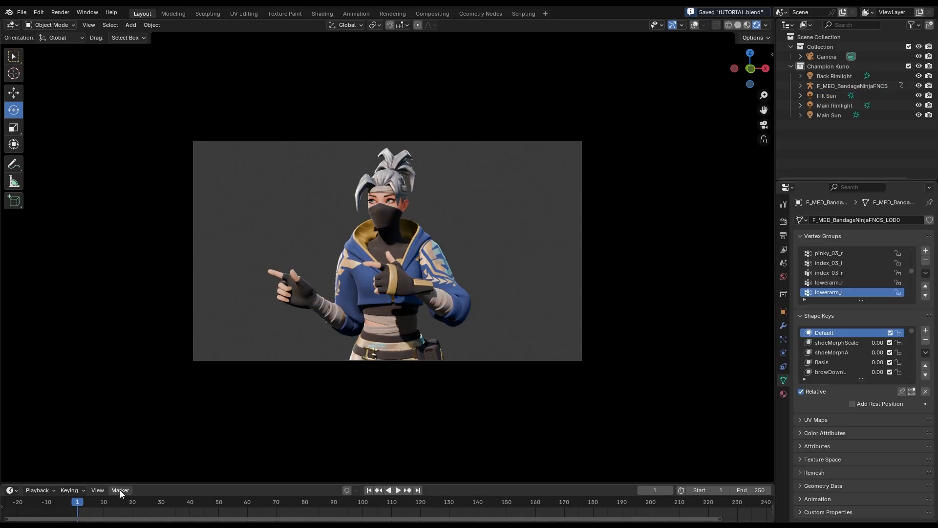
{"action": "left_click", "coordinate": [14, 490]}
{"action": "left_click", "coordinate": [30, 459]}
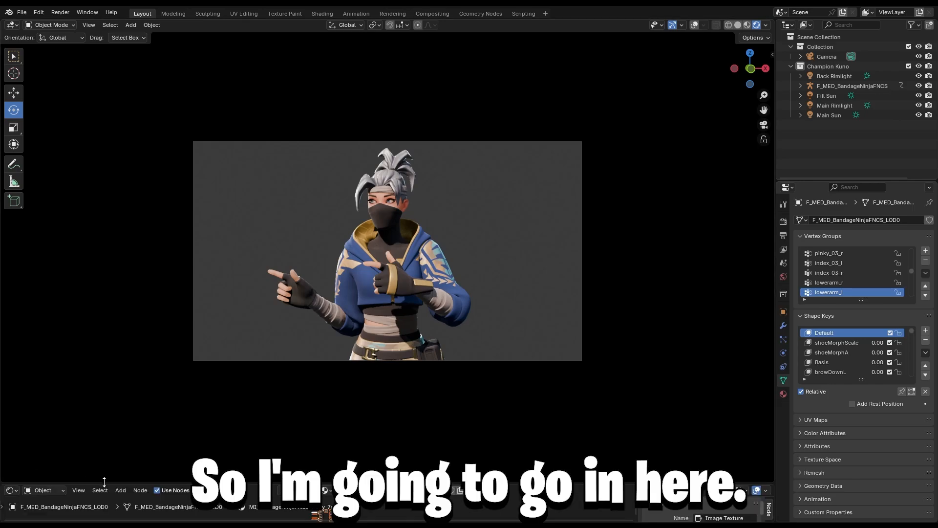
{"action": "left_click_drag", "start_coordinate": [104, 482], "coordinate": [104, 320]}
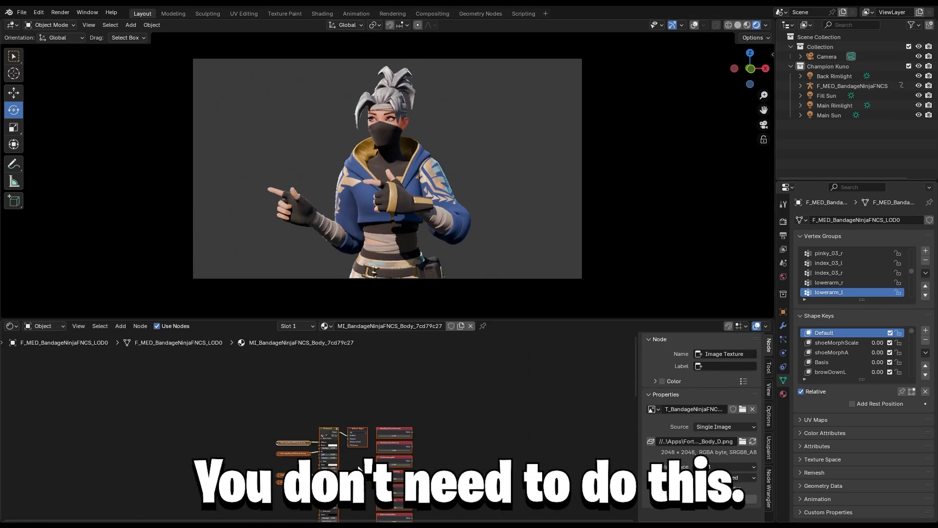
{"action": "scroll", "coordinate": [356, 454], "scroll_direction": "up", "scroll_amount": 5}
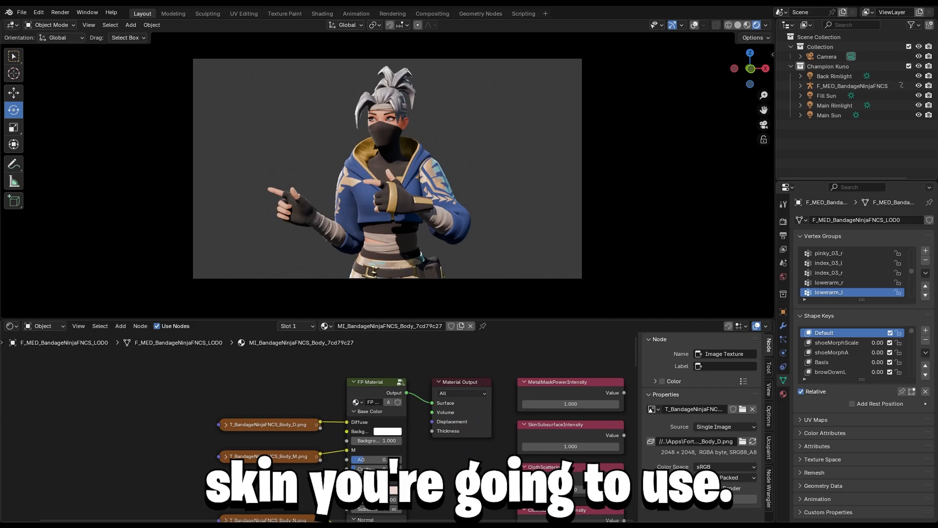
{"action": "scroll", "coordinate": [312, 481], "scroll_direction": "up", "scroll_amount": 3}
{"action": "middle_click_drag", "start_coordinate": [502, 464], "coordinate": [470, 436]}
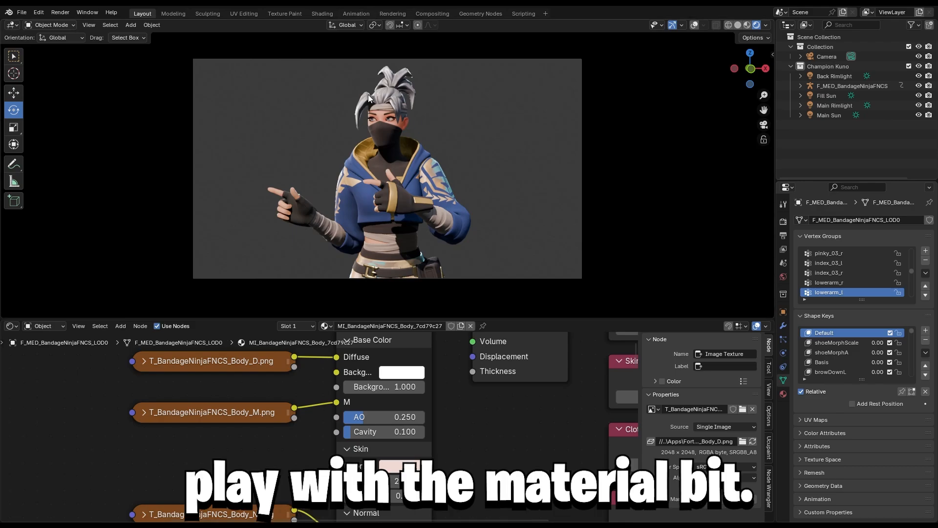
Try a Background Diffuse Alpha of 0 on the body material and undo the change.
{"action": "key", "text": "shift+alt+z"}
{"action": "middle_click_drag", "start_coordinate": [438, 389], "coordinate": [434, 378]}
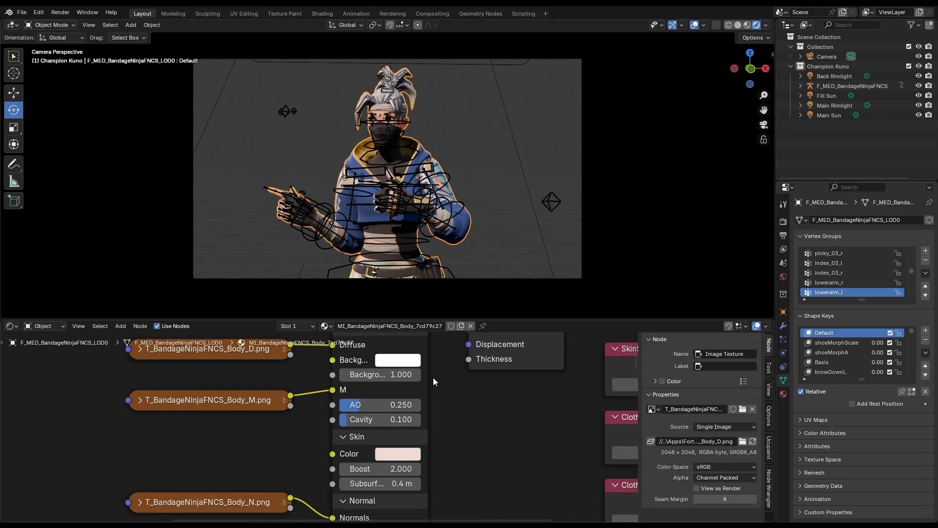
{"action": "key", "text": "shift+alt+z"}
{"action": "left_click", "coordinate": [398, 375]}
{"action": "key", "text": "Escape"}
{"action": "key", "text": "shift+alt+z"}
{"action": "left_click", "coordinate": [398, 375]}
{"action": "type", "text": "0"}
{"action": "key", "text": "Return"}
{"action": "left_click_drag", "start_coordinate": [415, 409], "coordinate": [477, 409]}
{"action": "key", "text": "ctrl+z"}
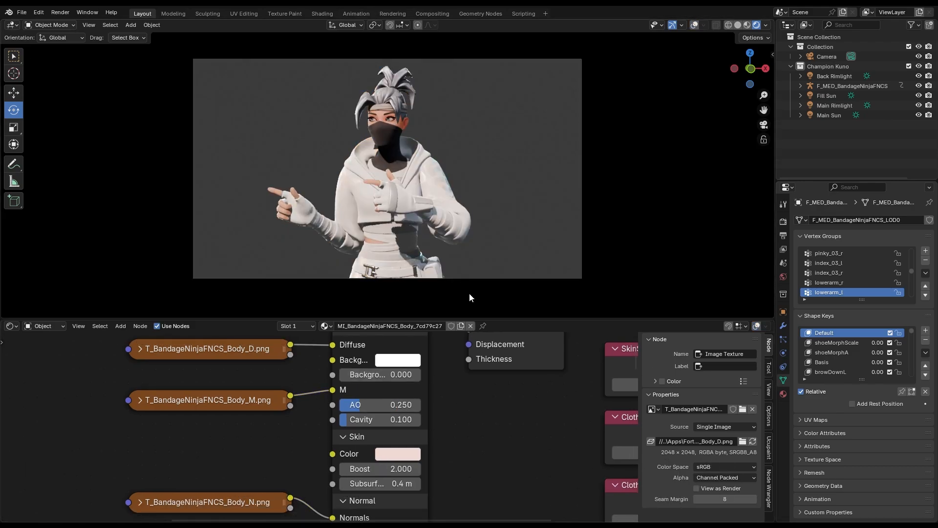
{"action": "key", "text": "ctrl+z"}
{"action": "key", "text": "ctrl+z"}
Try a saturated cyan background diffuse colour on the body material and undo it.
{"action": "left_click_drag", "start_coordinate": [389, 373], "coordinate": [433, 374]}
{"action": "left_click", "coordinate": [400, 360]}
{"action": "left_click", "coordinate": [459, 210]}
{"action": "left_click", "coordinate": [393, 360]}
{"action": "left_click_drag", "start_coordinate": [459, 211], "coordinate": [442, 157]}
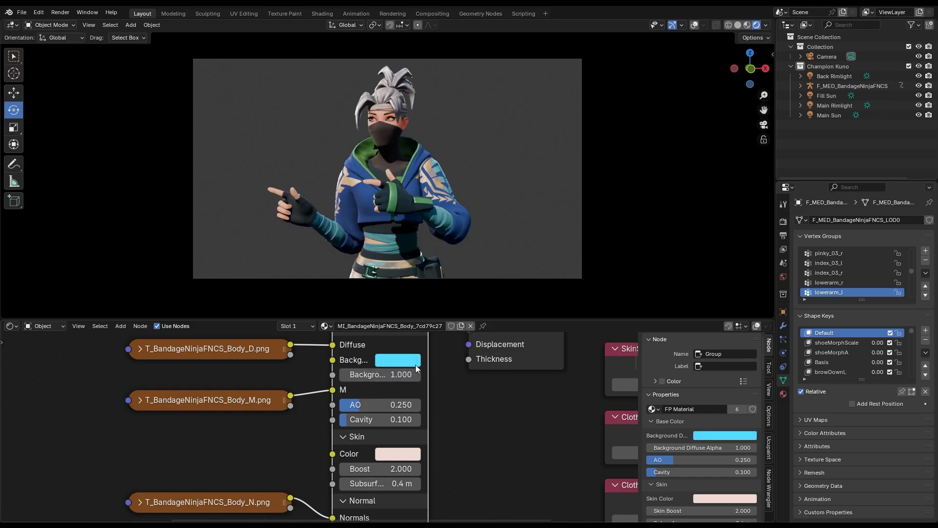
{"action": "key", "text": "ctrl+z"}
Set the body material's background diffuse colour to a pale blue.
{"action": "left_click", "coordinate": [415, 363]}
{"action": "left_click_drag", "start_coordinate": [483, 199], "coordinate": [443, 184]}
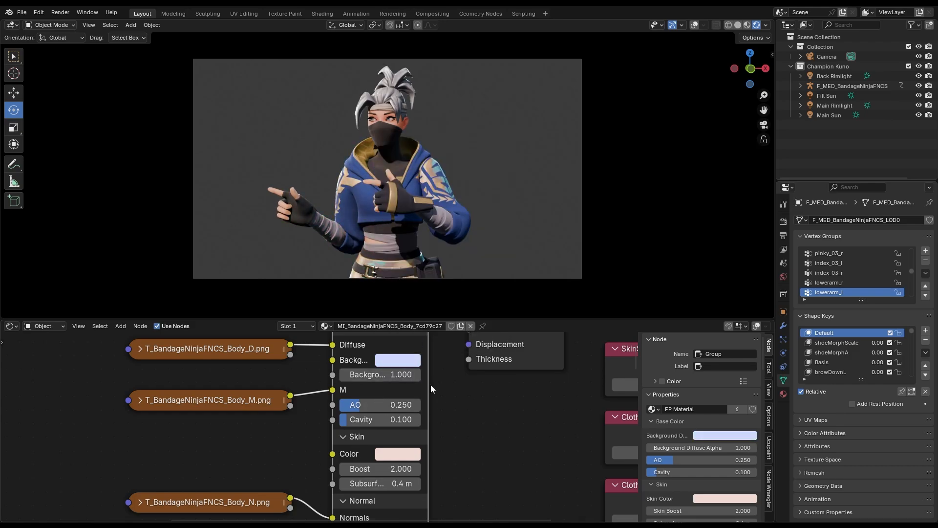
Set the body material's AO to 0.35, Cavity to 0.45 and skin Boost to 3.
{"action": "middle_click_drag", "start_coordinate": [430, 385], "coordinate": [449, 419]}
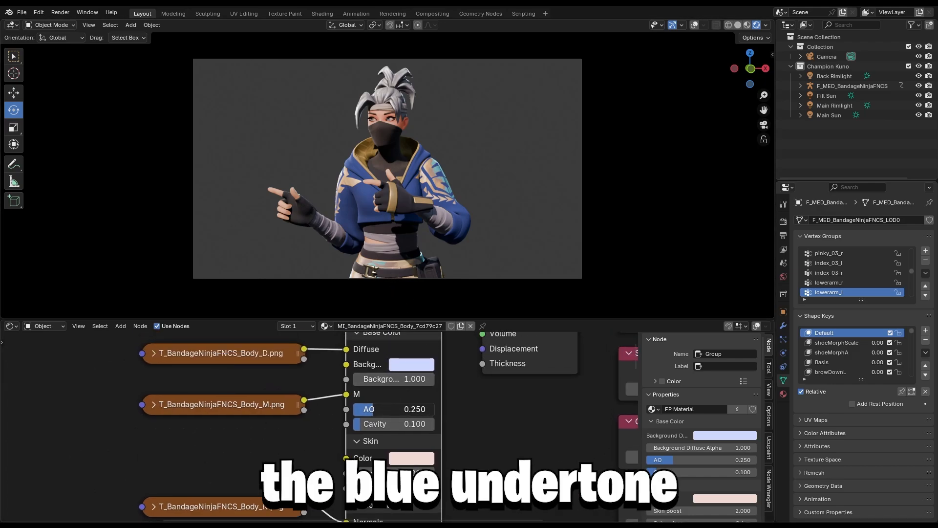
{"action": "left_click_drag", "start_coordinate": [374, 409], "coordinate": [390, 423]}
{"action": "middle_click_drag", "start_coordinate": [458, 457], "coordinate": [457, 411]}
{"action": "mouse_move", "coordinate": [398, 424]}
{"action": "left_mouse_down"}
{"action": "mouse_move", "coordinate": [411, 424]}
{"action": "mouse_move", "coordinate": [372, 426]}
{"action": "mouse_move", "coordinate": [408, 427]}
{"action": "mouse_move", "coordinate": [395, 426]}
{"action": "left_mouse_up"}
{"action": "middle_click_drag", "start_coordinate": [477, 441], "coordinate": [476, 395]}
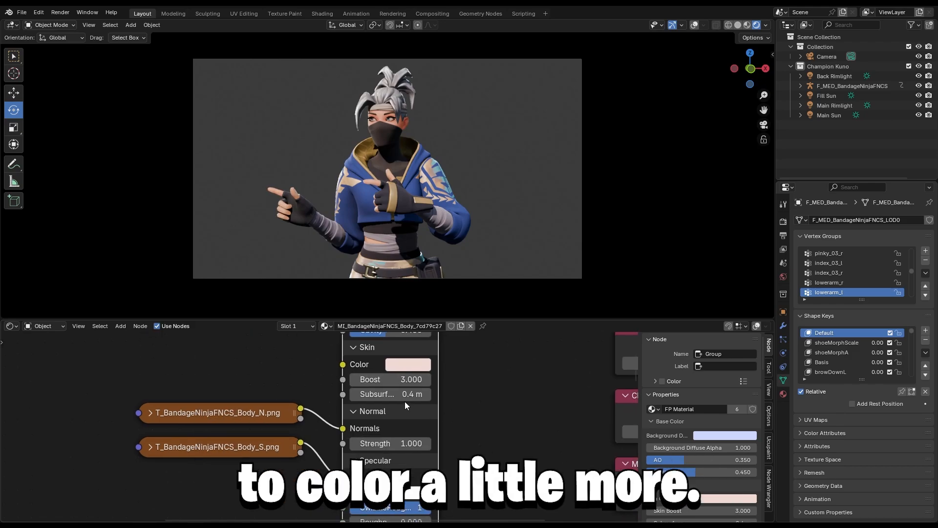
Try a stronger skin subsurface value, undo it, and tint the skin colour peach, about #EFCFBE.
{"action": "mouse_move", "coordinate": [386, 395]}
{"action": "left_mouse_down"}
{"action": "mouse_move", "coordinate": [410, 394]}
{"action": "mouse_move", "coordinate": [386, 394]}
{"action": "left_mouse_up"}
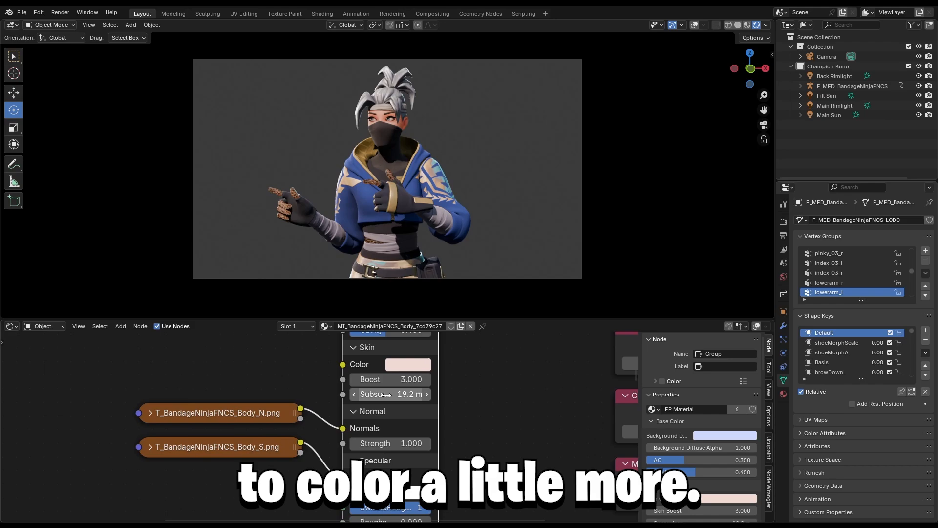
{"action": "key", "text": "ctrl+z"}
{"action": "middle_click_drag", "start_coordinate": [480, 428], "coordinate": [487, 417]}
{"action": "left_click", "coordinate": [409, 350]}
{"action": "left_click_drag", "start_coordinate": [452, 191], "coordinate": [449, 195]}
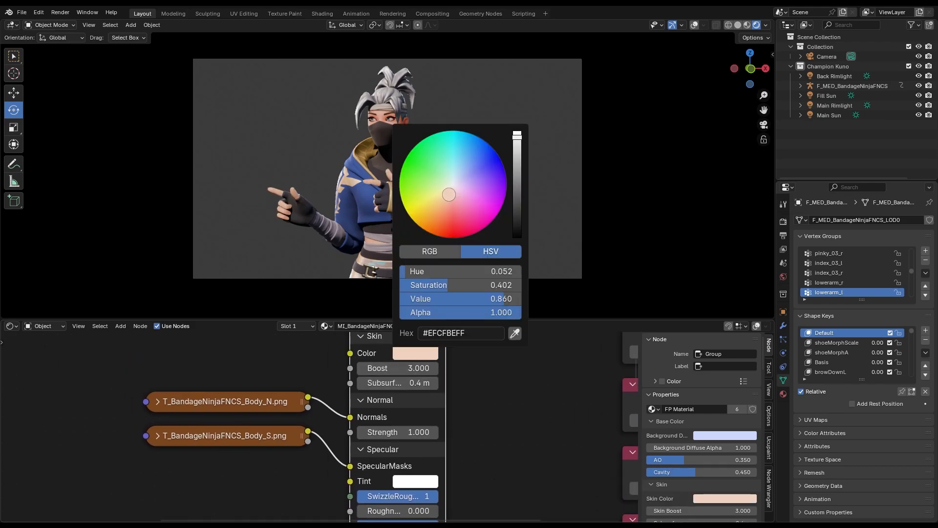
Raise the Metallic value in the body material's specular settings to about 2.1.
{"action": "middle_click_drag", "start_coordinate": [453, 474], "coordinate": [458, 369]}
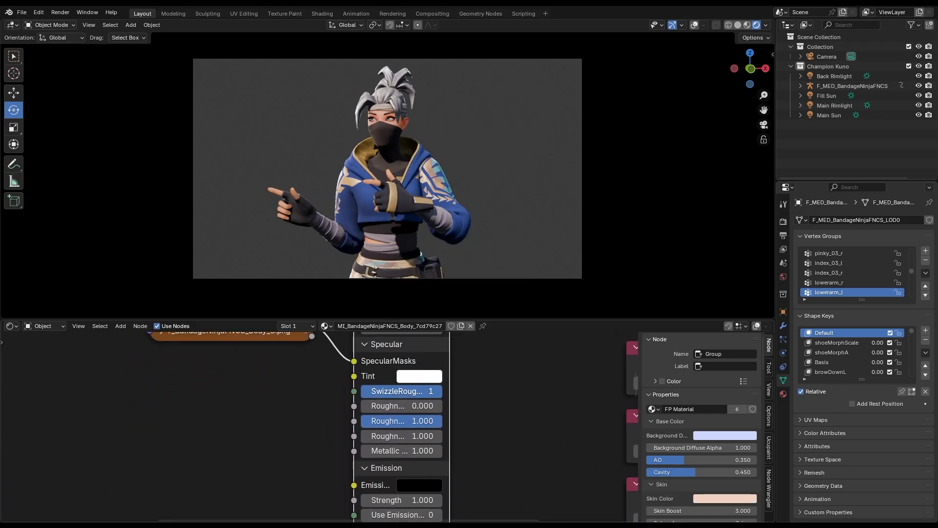
{"action": "left_click_drag", "start_coordinate": [401, 406], "coordinate": [421, 451]}
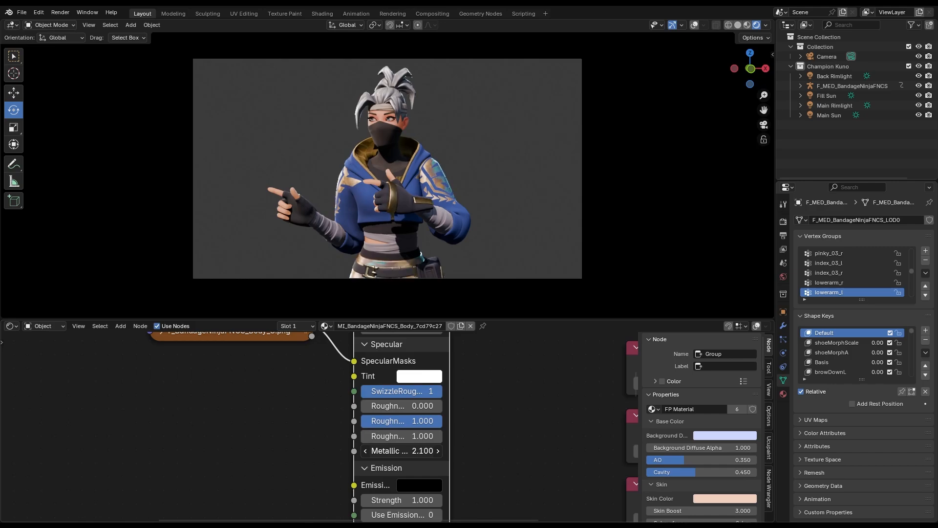
{"action": "middle_click_drag", "start_coordinate": [442, 451], "coordinate": [405, 399]}
{"action": "mouse_move", "coordinate": [406, 400]}
{"action": "left_mouse_down"}
{"action": "mouse_move", "coordinate": [444, 400]}
{"action": "mouse_move", "coordinate": [405, 400]}
{"action": "left_mouse_up"}
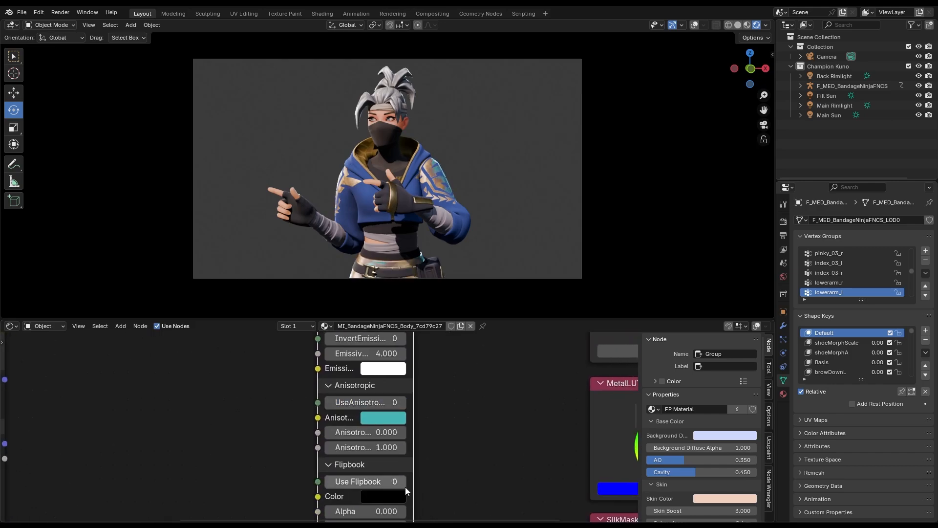
Test the body material's Use Flipbook value, set it back, and save the file.
{"action": "middle_click_drag", "start_coordinate": [406, 491], "coordinate": [411, 438]}
{"action": "left_click_drag", "start_coordinate": [407, 429], "coordinate": [444, 429]}
{"action": "left_click_drag", "start_coordinate": [445, 429], "coordinate": [405, 429]}
{"action": "middle_click_drag", "start_coordinate": [456, 461], "coordinate": [374, 518]}
{"action": "scroll", "coordinate": [454, 388], "scroll_direction": "down", "scroll_amount": 6}
{"action": "scroll", "coordinate": [464, 386], "scroll_direction": "down", "scroll_amount": 3}
{"action": "key", "text": "ctrl+s"}
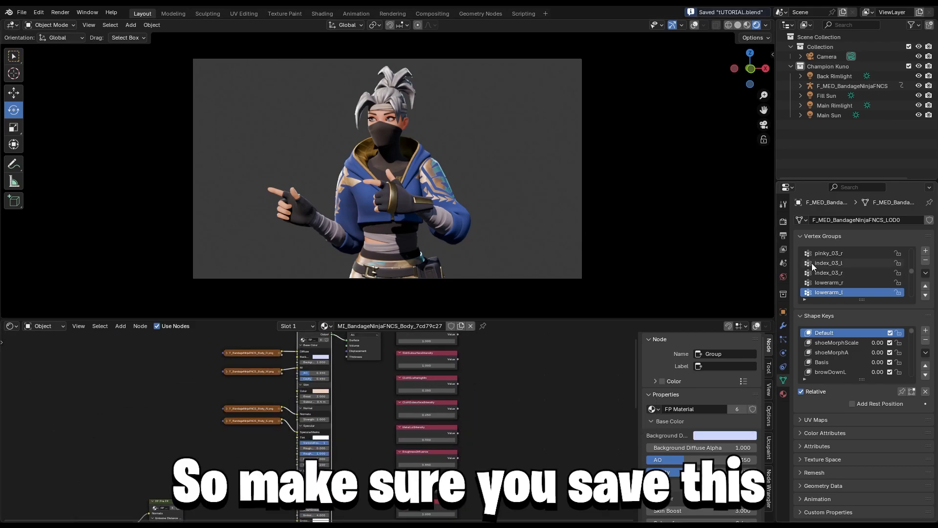
Keep EEVEE as the render engine and enable raytracing in the render settings.
{"action": "left_click", "coordinate": [782, 221]}
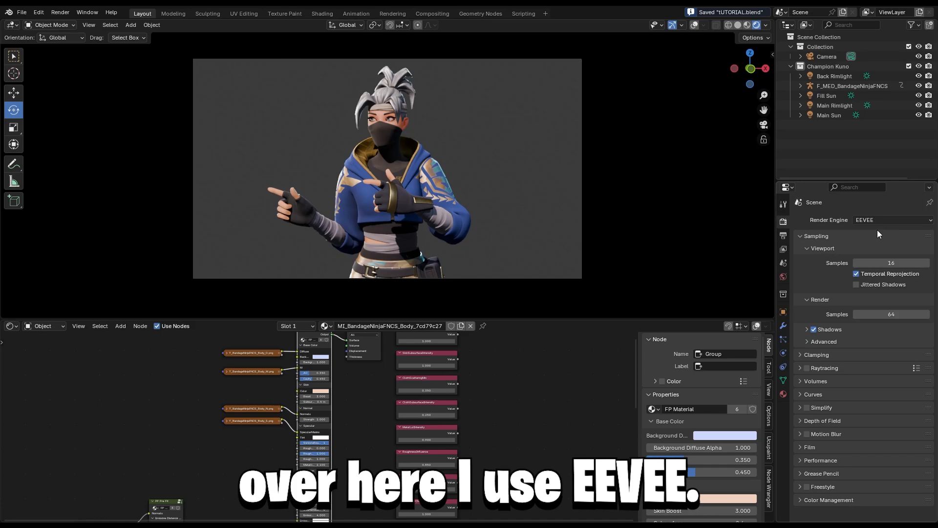
{"action": "left_click", "coordinate": [865, 220]}
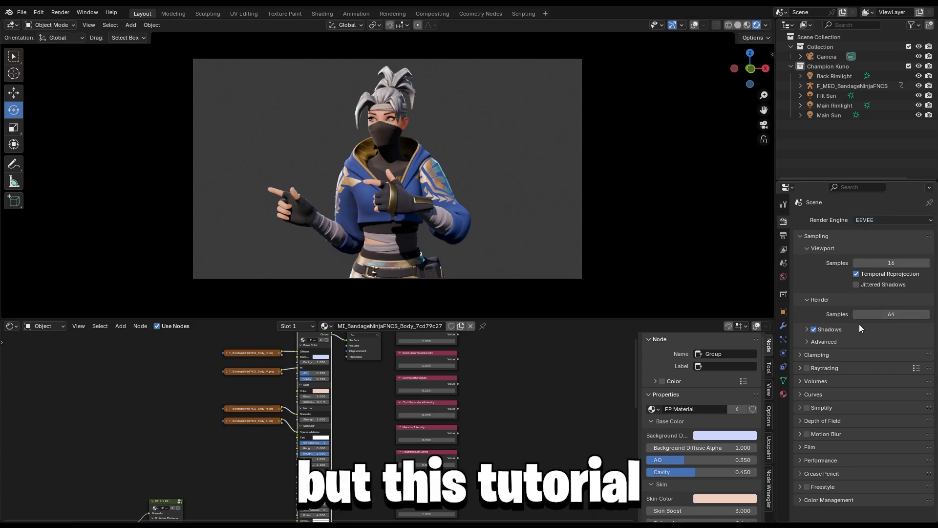
{"action": "left_click", "coordinate": [807, 367]}
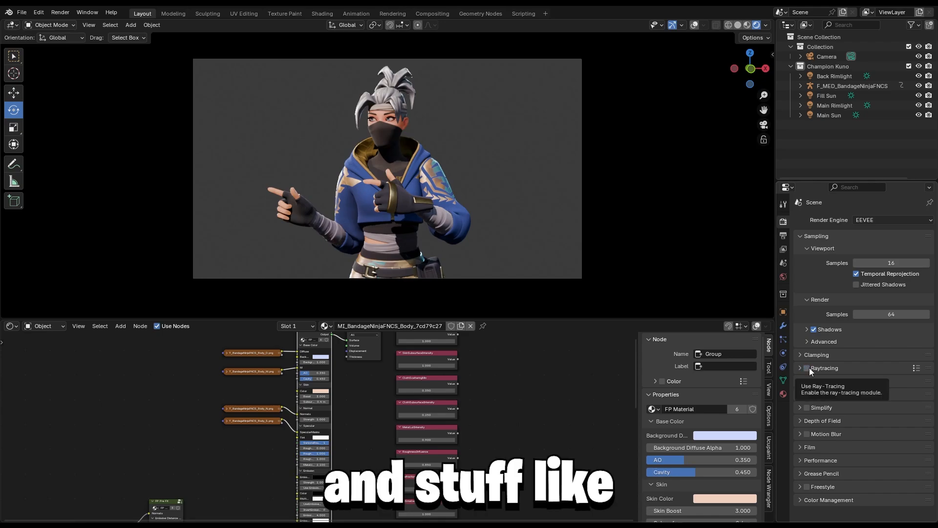
{"action": "left_click", "coordinate": [809, 367]}
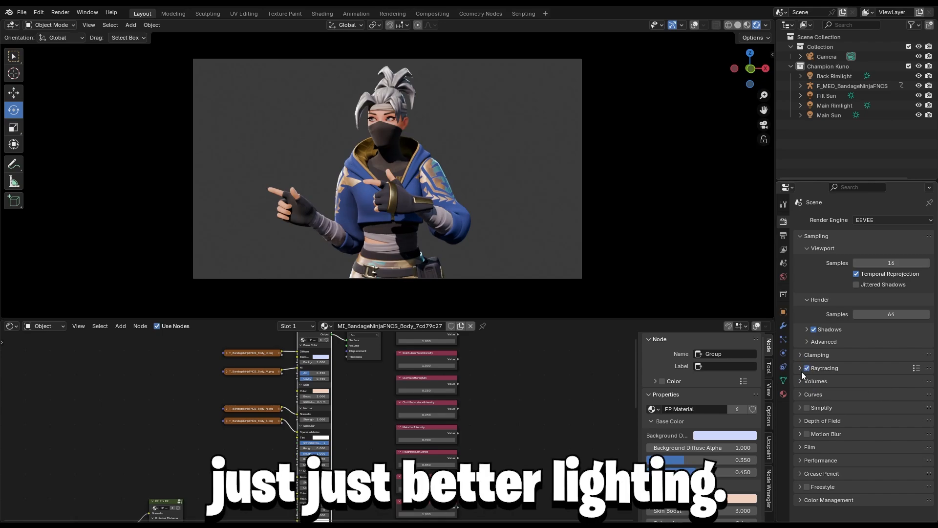
Turn on the Transparent option in the render's Film settings.
{"action": "left_click", "coordinate": [803, 448]}
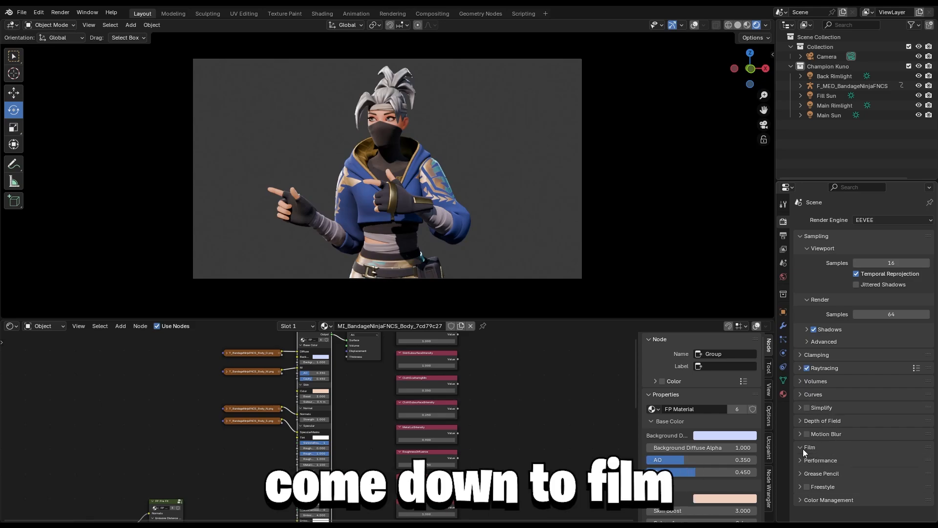
{"action": "scroll", "coordinate": [831, 448], "scroll_direction": "down", "scroll_amount": 1}
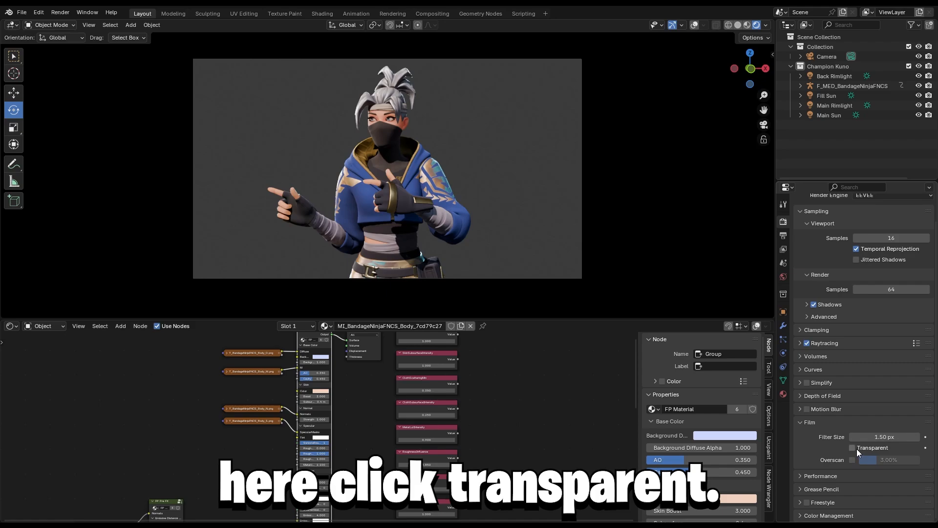
{"action": "left_click", "coordinate": [856, 448]}
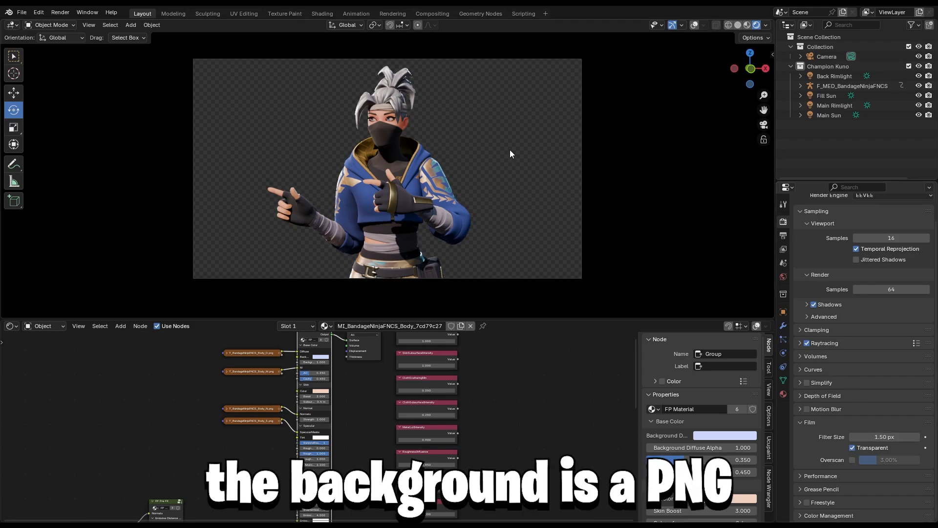
Set the colour management View Transform to Filmic and the Look to Medium High Contrast.
{"action": "scroll", "coordinate": [831, 440], "scroll_direction": "down", "scroll_amount": 5}
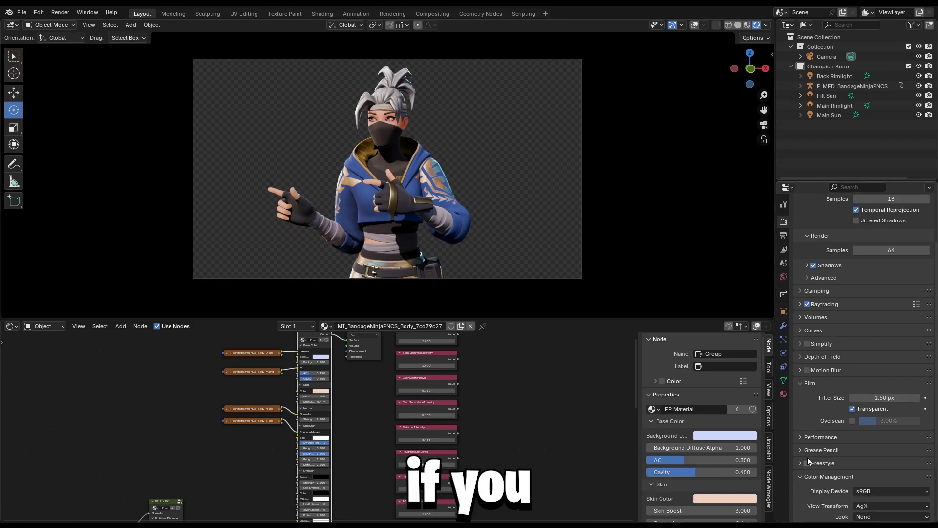
{"action": "left_click", "coordinate": [825, 400]}
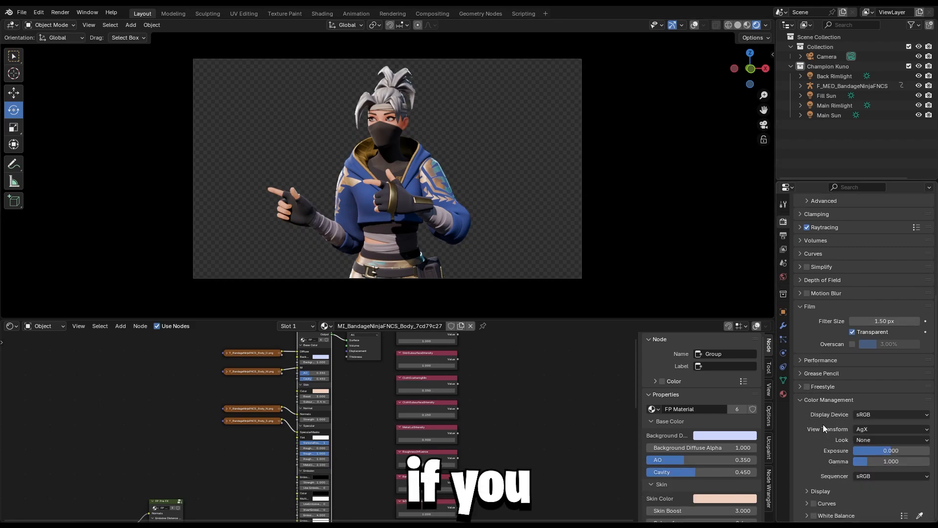
{"action": "left_click", "coordinate": [863, 429]}
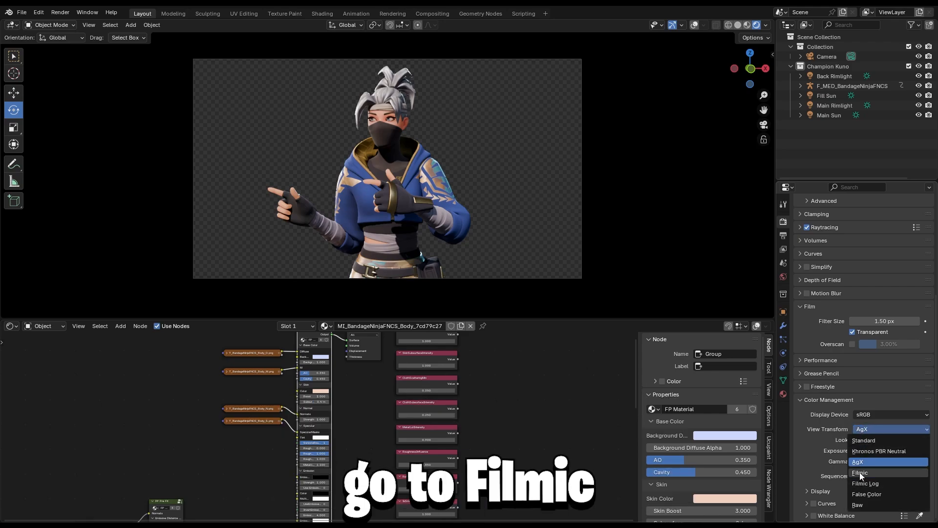
{"action": "left_click", "coordinate": [860, 472]}
{"action": "left_click", "coordinate": [876, 439]}
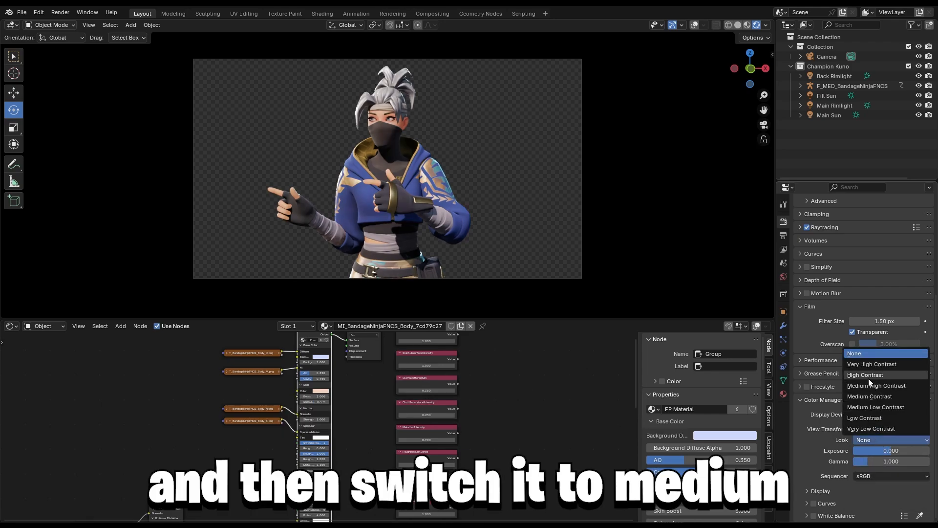
{"action": "left_click", "coordinate": [869, 386]}
Try the High Contrast look and return to Medium High Contrast.
{"action": "left_click", "coordinate": [890, 439]}
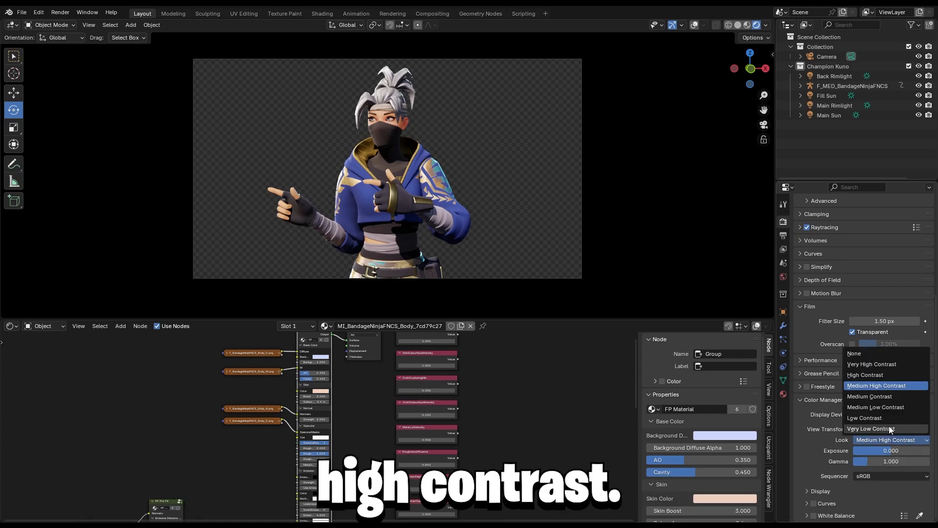
{"action": "left_click", "coordinate": [882, 375]}
{"action": "left_click", "coordinate": [883, 439]}
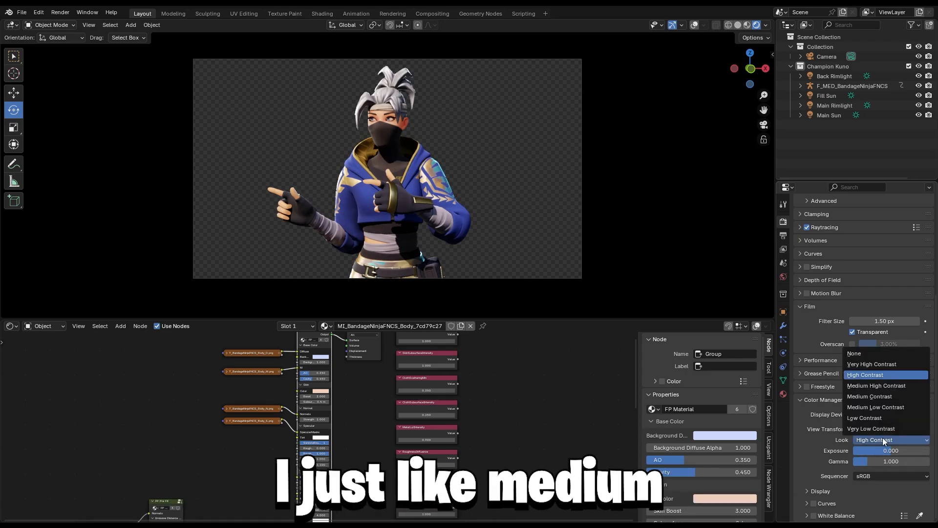
{"action": "left_click", "coordinate": [873, 385]}
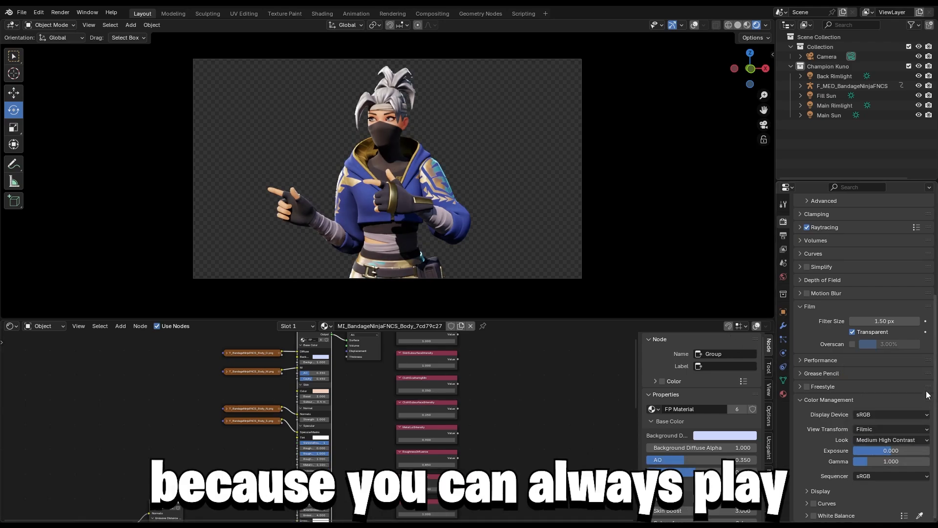
{"action": "scroll", "coordinate": [848, 466], "scroll_direction": "up", "scroll_amount": 5}
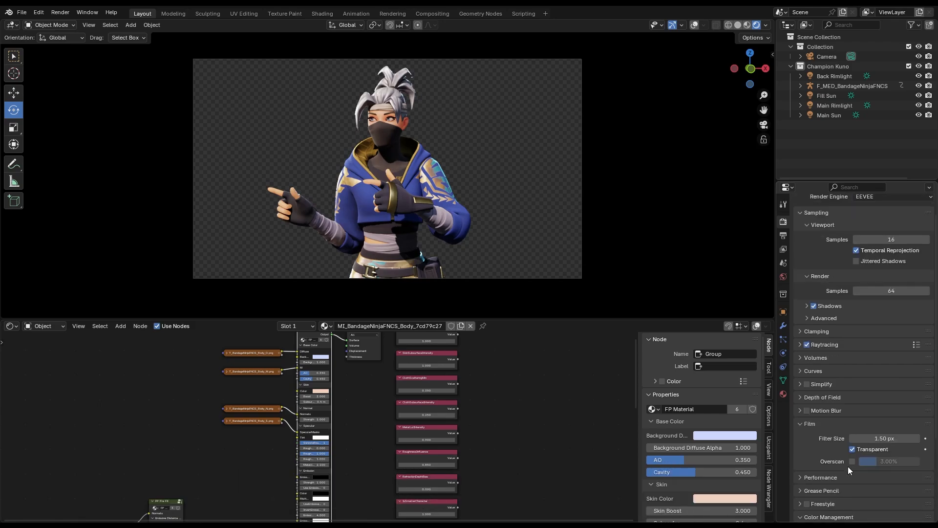
{"action": "scroll", "coordinate": [848, 403], "scroll_direction": "up", "scroll_amount": 1}
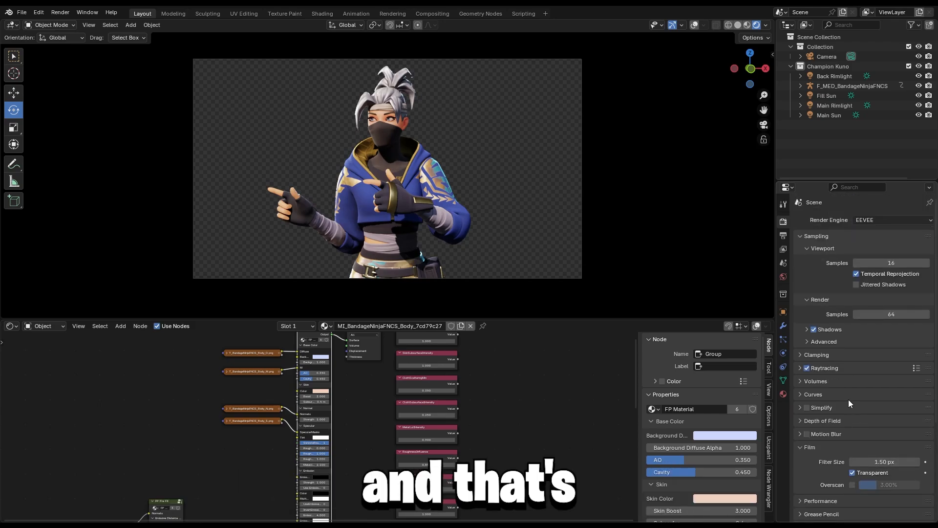
{"action": "left_click", "coordinate": [783, 325]}
{"action": "left_click", "coordinate": [779, 311]}
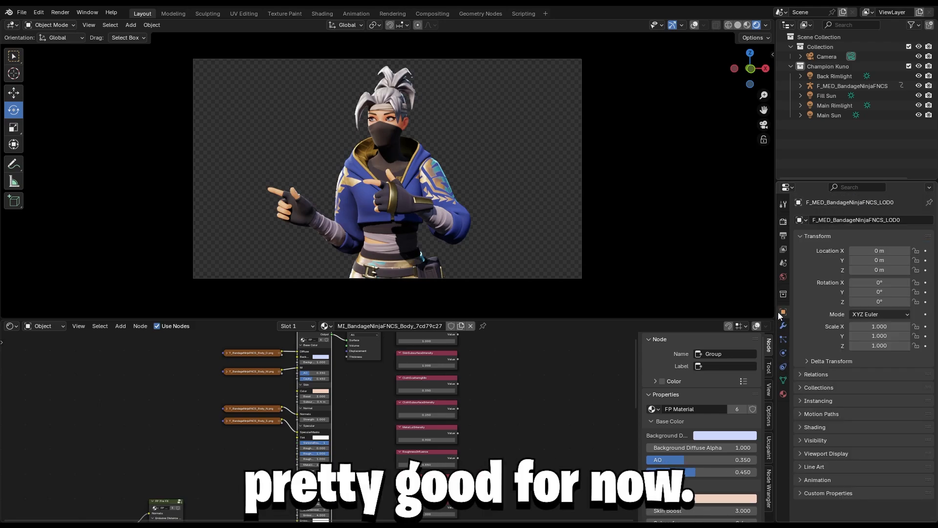
{"action": "left_click", "coordinate": [782, 279]}
{"action": "left_click", "coordinate": [783, 394]}
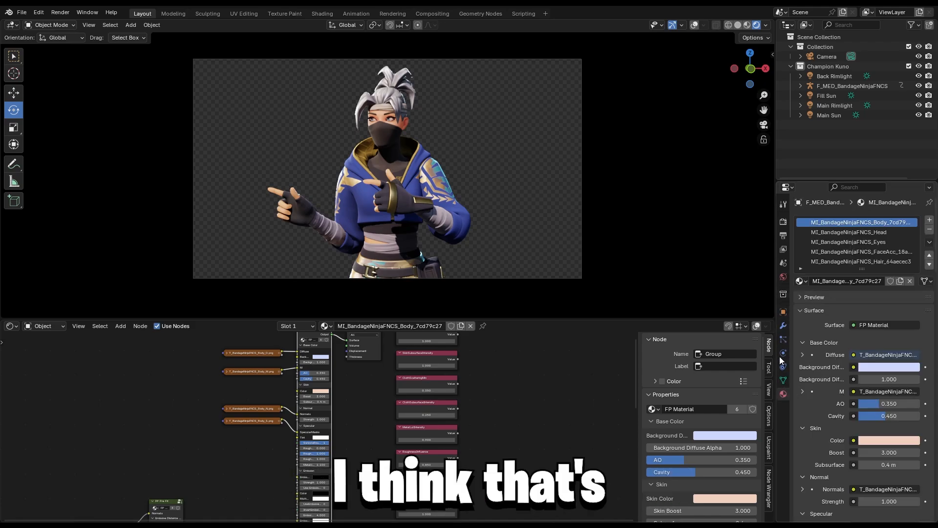
Set the scene's output folder to D:\Design\Renders\ with PNG as the file format.
{"action": "left_click", "coordinate": [784, 237]}
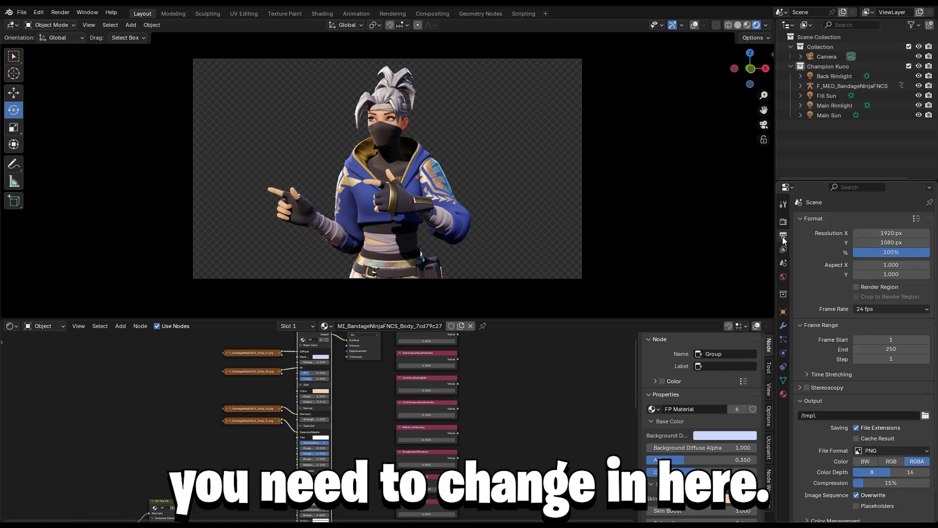
{"action": "scroll", "coordinate": [895, 381], "scroll_direction": "down", "scroll_amount": 2}
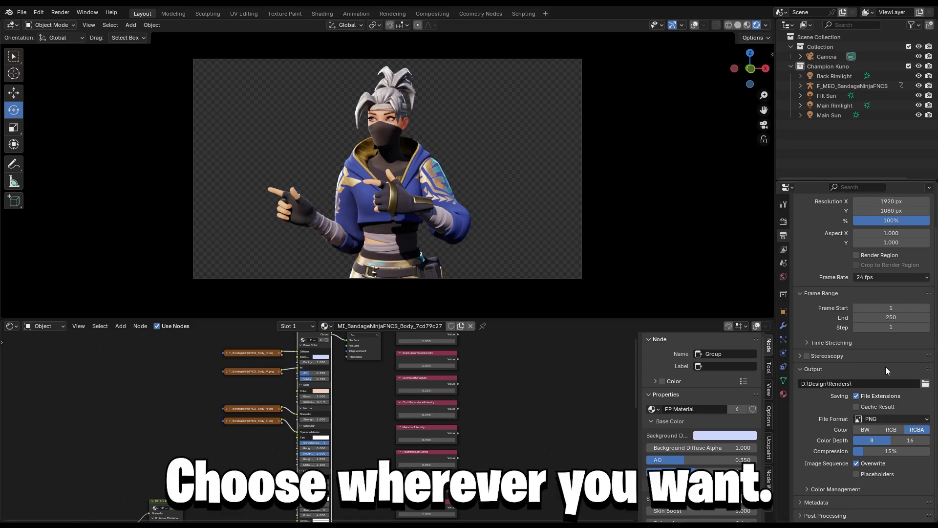
{"action": "scroll", "coordinate": [886, 400], "scroll_direction": "up", "scroll_amount": 1}
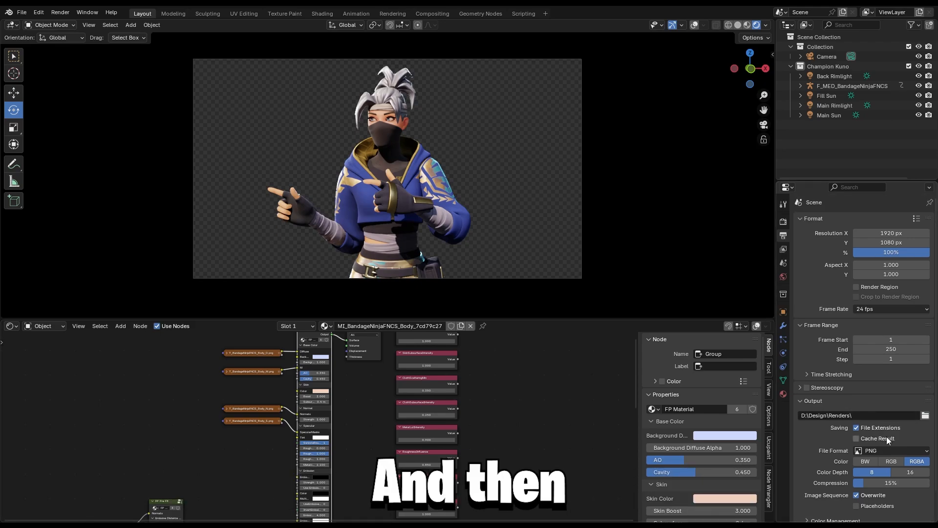
Try a PNG compression of 100% for the output and undo the change.
{"action": "scroll", "coordinate": [887, 430], "scroll_direction": "down", "scroll_amount": 1}
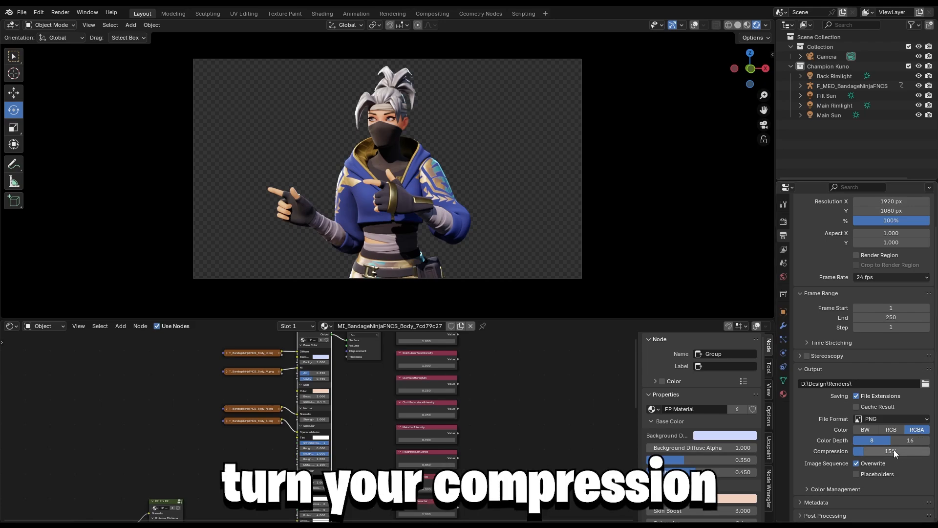
{"action": "left_click_drag", "start_coordinate": [893, 450], "coordinate": [932, 450]}
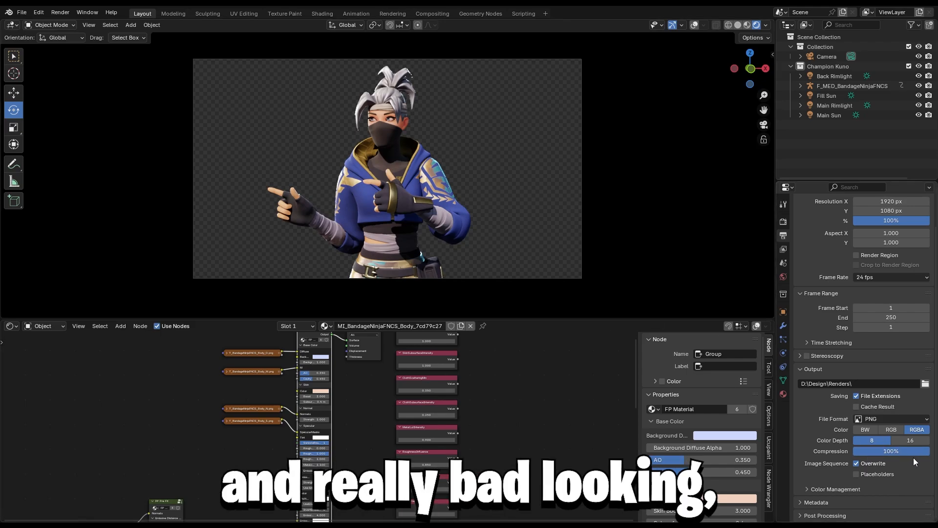
{"action": "key", "text": "ctrl+z"}
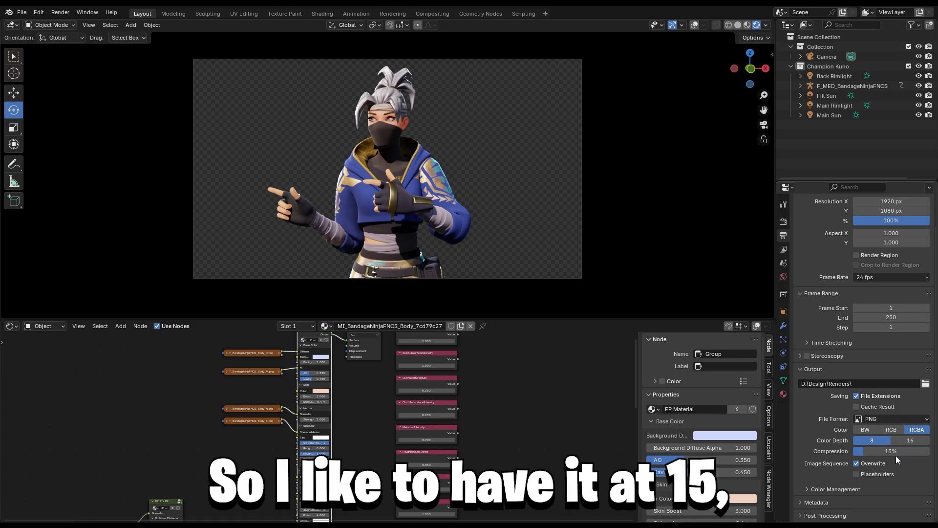
{"action": "scroll", "coordinate": [867, 456], "scroll_direction": "up", "scroll_amount": 2}
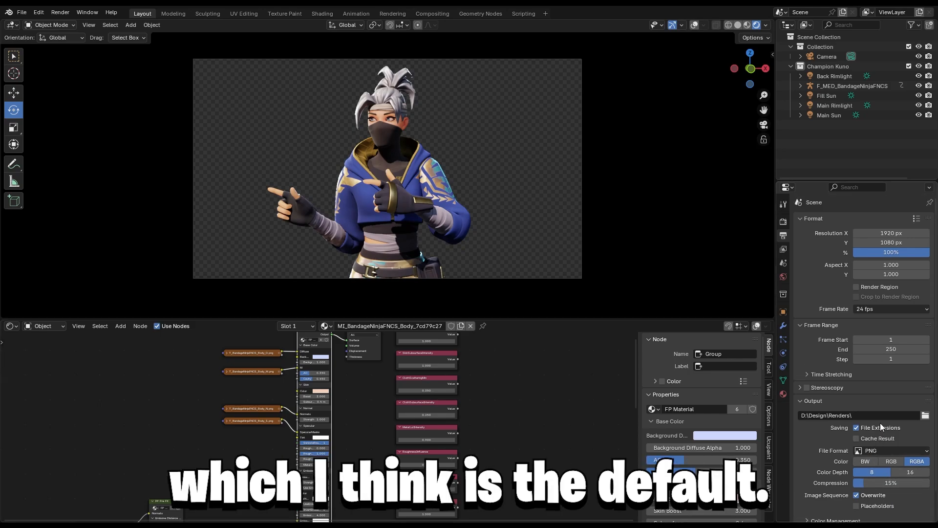
Double the output resolution to 3840 × 2160 px.
{"action": "left_click", "coordinate": [883, 232]}
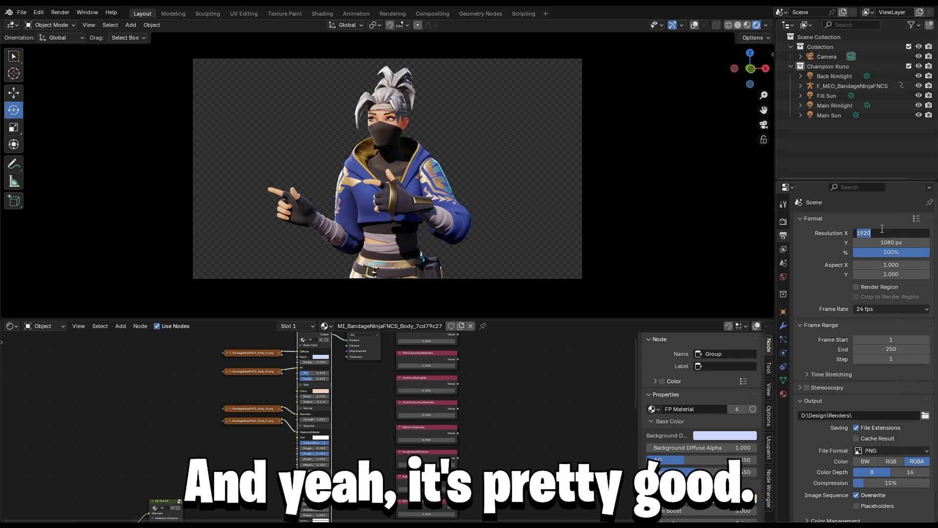
{"action": "type", "text": "*2"}
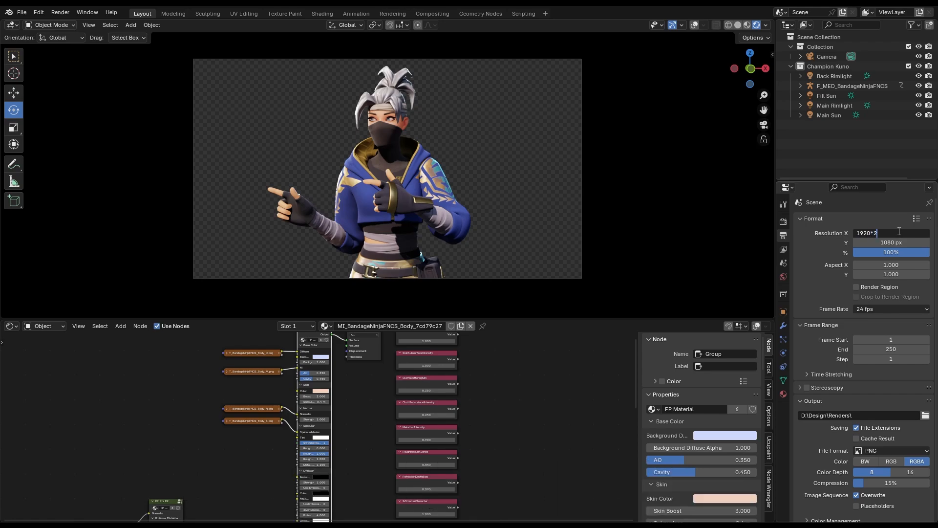
{"action": "key", "text": "Return"}
{"action": "left_click", "coordinate": [890, 243]}
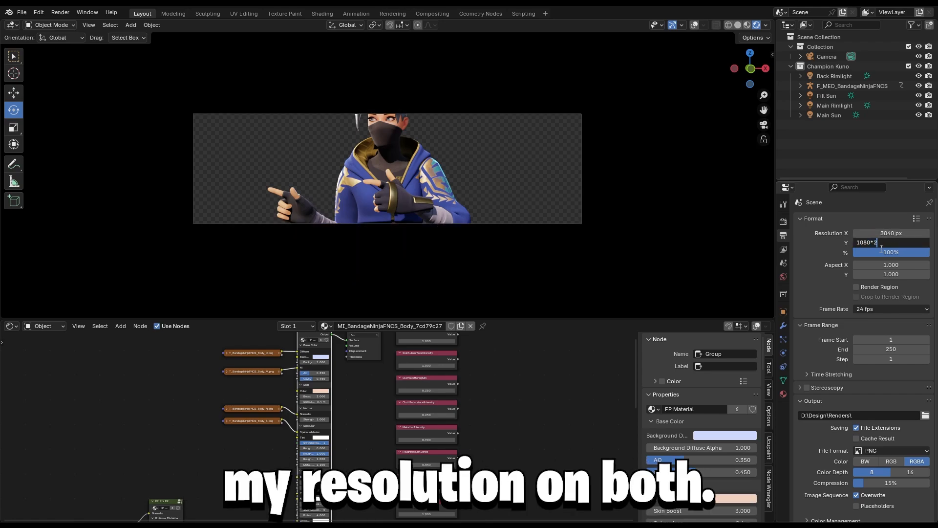
{"action": "key", "text": "Return"}
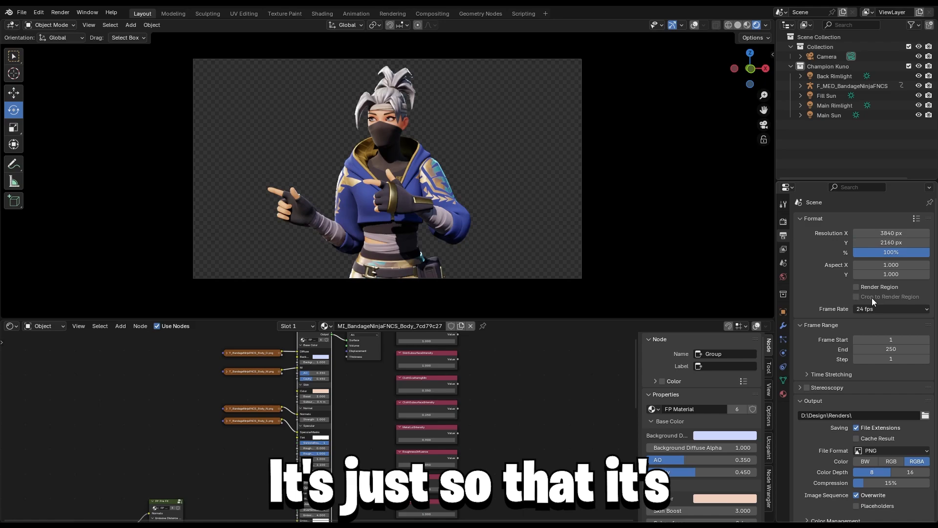
{"action": "scroll", "coordinate": [873, 312], "scroll_direction": "down", "scroll_amount": 1}
{"action": "scroll", "coordinate": [865, 294], "scroll_direction": "up", "scroll_amount": 1}
Check the Film and Color Management settings again and save the file.
{"action": "left_click", "coordinate": [784, 223]}
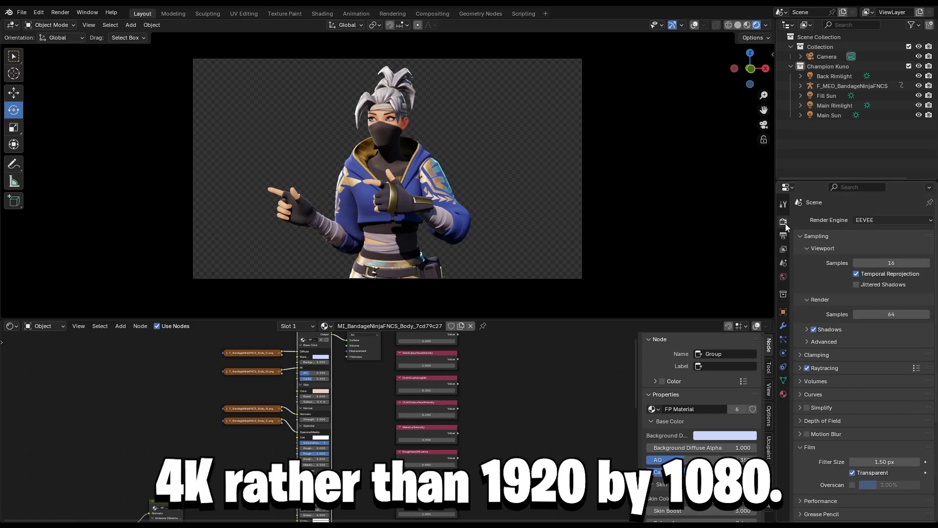
{"action": "scroll", "coordinate": [892, 267], "scroll_direction": "down", "scroll_amount": 2}
{"action": "scroll", "coordinate": [891, 269], "scroll_direction": "down", "scroll_amount": 5}
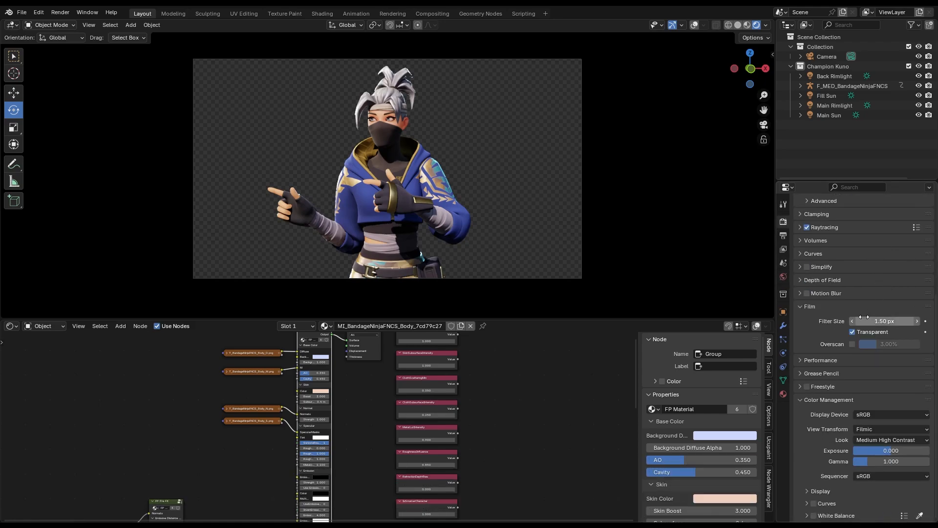
{"action": "key", "text": "ctrl+s"}
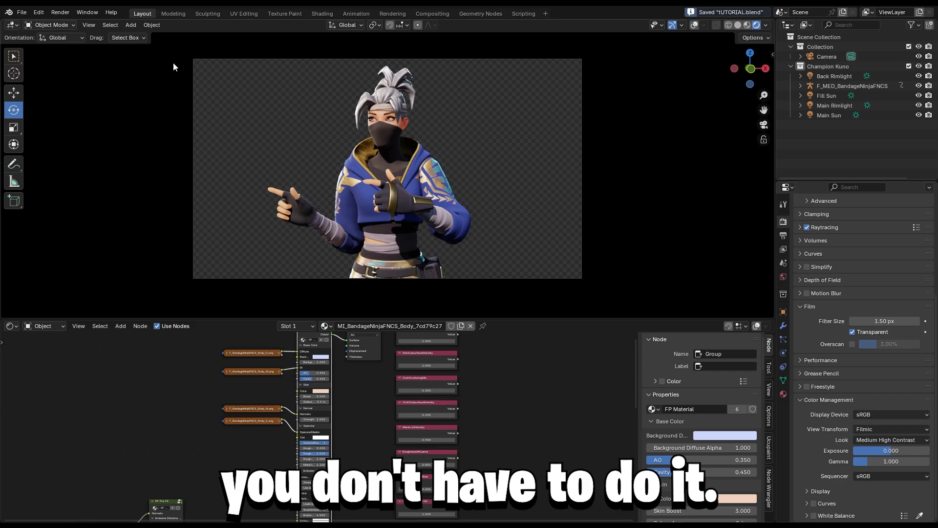
Render the camera view as a still image.
{"action": "left_click", "coordinate": [65, 9]}
{"action": "left_click", "coordinate": [64, 12]}
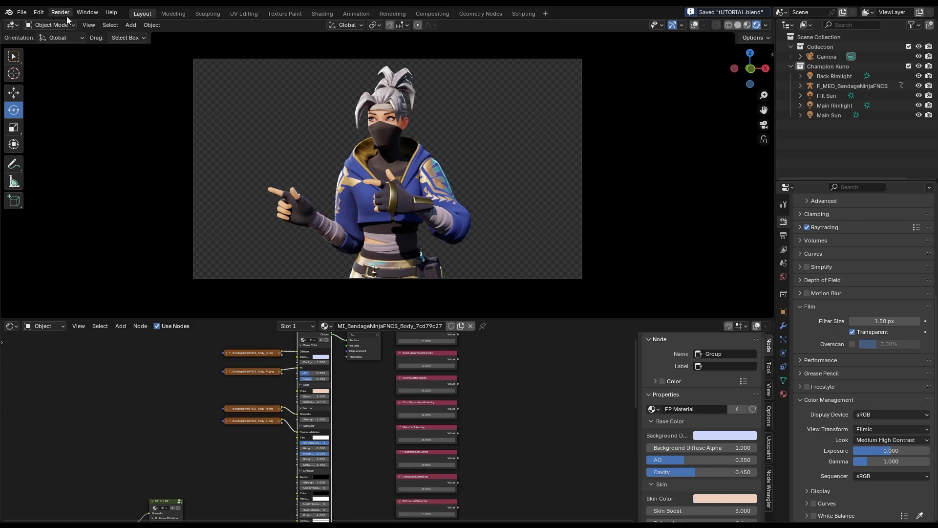
{"action": "left_click", "coordinate": [67, 16]}
{"action": "left_click", "coordinate": [69, 23]}
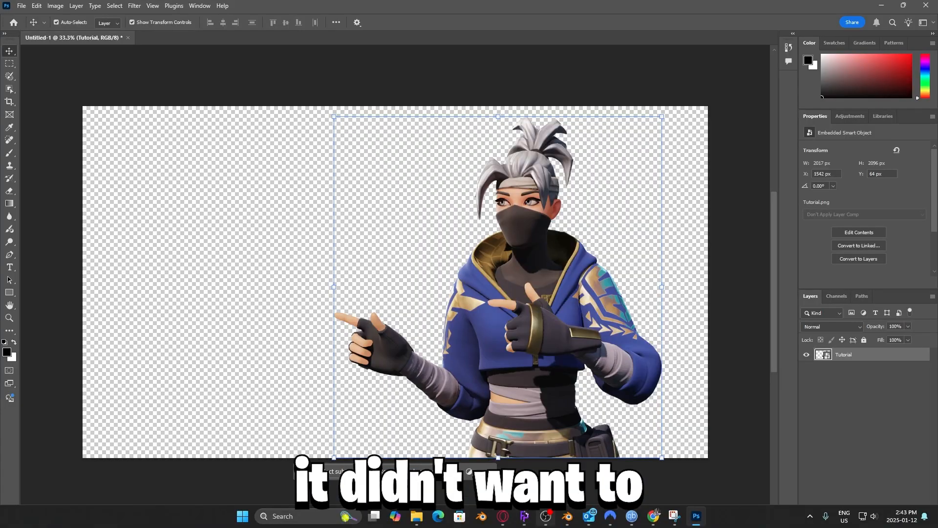
In Photoshop, deselect the placed Tutorial render layer.
{"action": "mouse_move", "coordinate": [549, 518]}
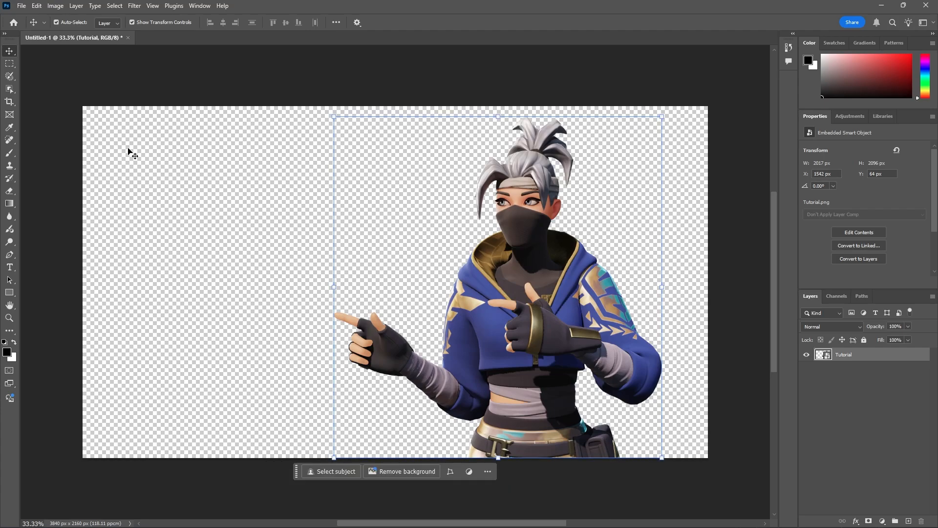
{"action": "left_click", "coordinate": [368, 220]}
{"action": "left_click_drag", "start_coordinate": [401, 244], "coordinate": [562, 331]}
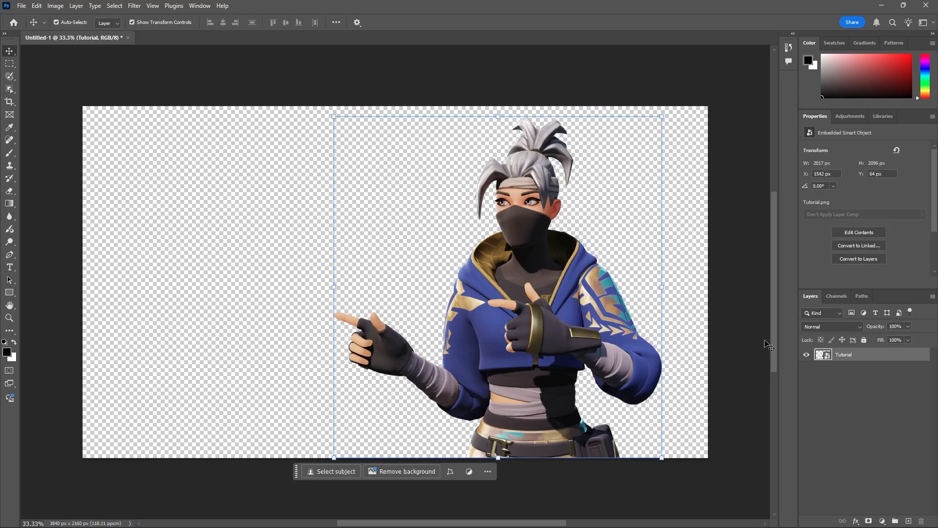
{"action": "left_click", "coordinate": [153, 88]}
{"action": "left_click", "coordinate": [21, 5]}
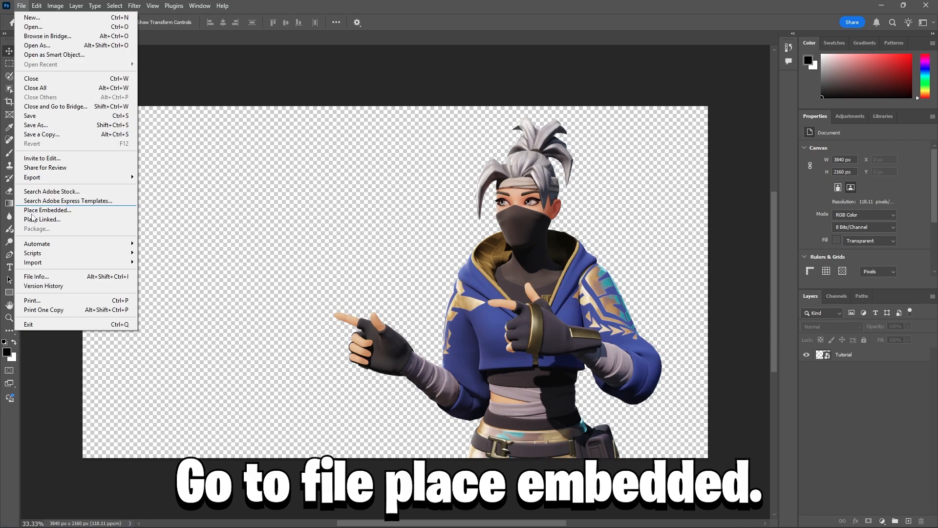
{"action": "left_click", "coordinate": [33, 213]}
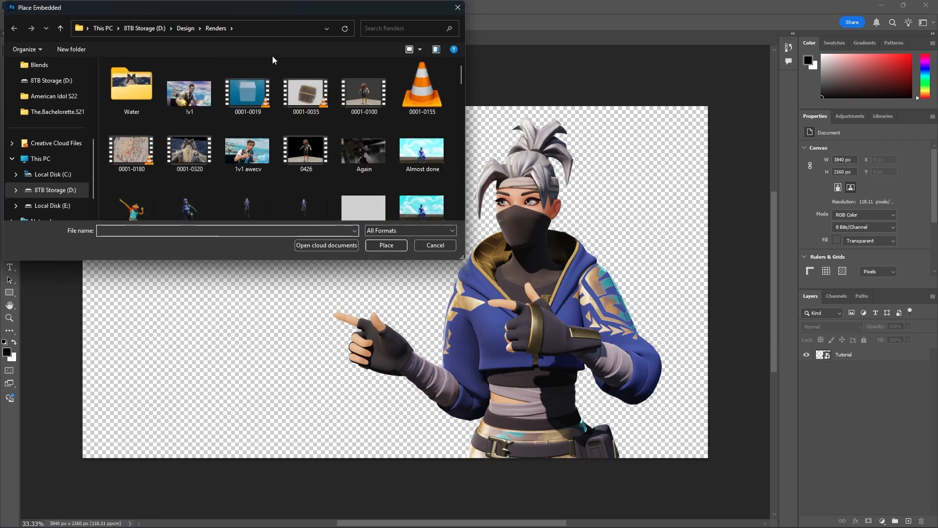
{"action": "left_click", "coordinate": [458, 8]}
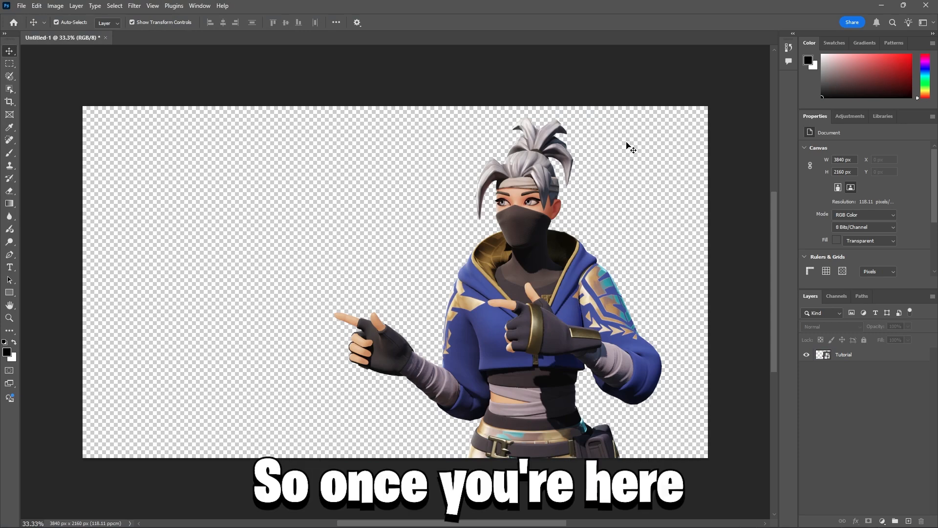
Shift the character render slightly to the right so its X position is 1593 px and deselect it.
{"action": "mouse_move", "coordinate": [536, 243]}
{"action": "left_mouse_down"}
{"action": "mouse_move", "coordinate": [405, 243]}
{"action": "mouse_move", "coordinate": [545, 247]}
{"action": "left_mouse_up"}
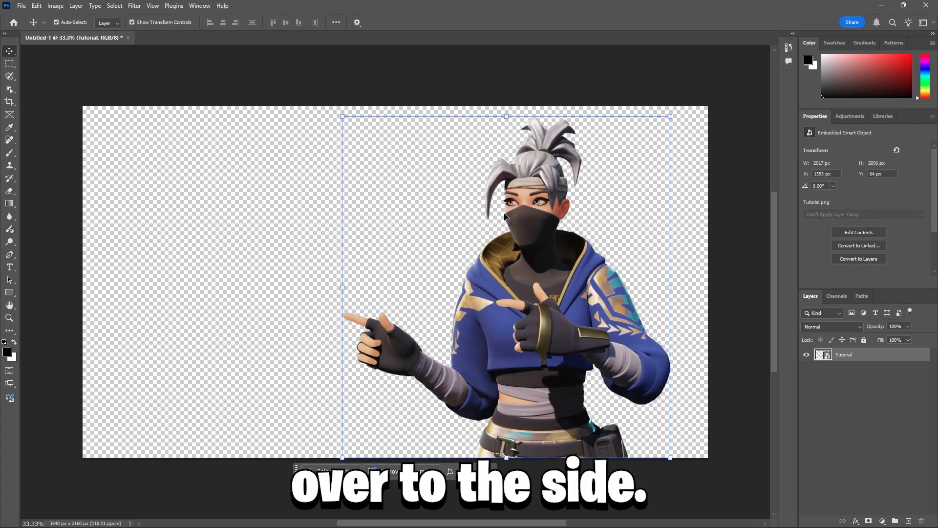
{"action": "left_click", "coordinate": [662, 266]}
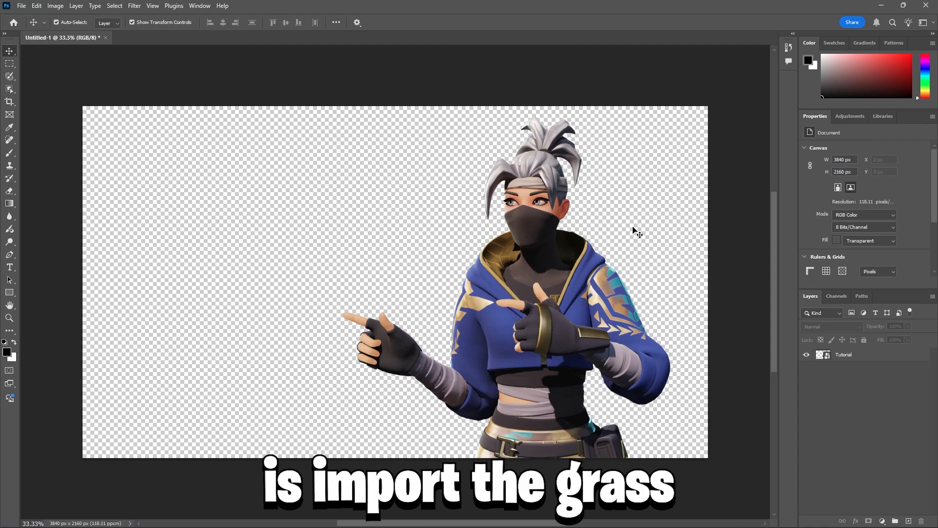
Open the chapter 6 background.psd file from the 8TB Storage (D:) drive.
{"action": "left_click", "coordinate": [22, 6]}
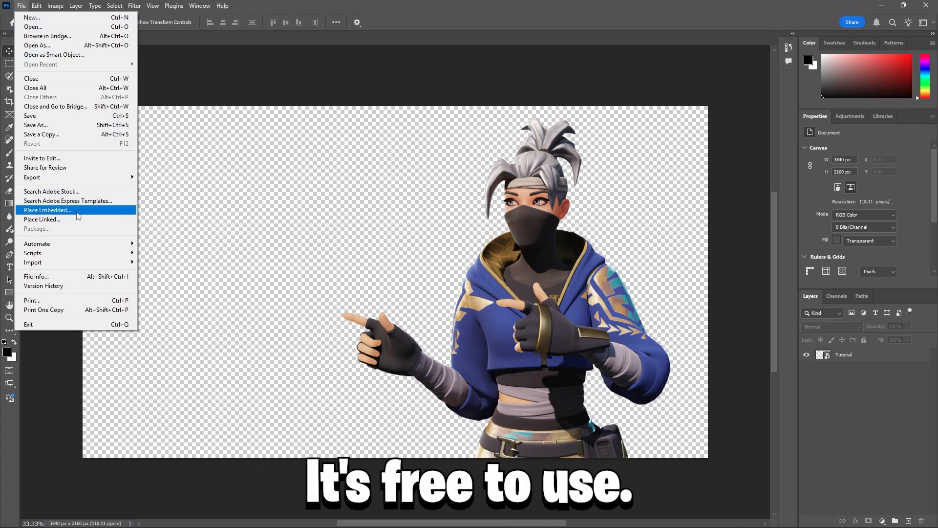
{"action": "left_click", "coordinate": [41, 28]}
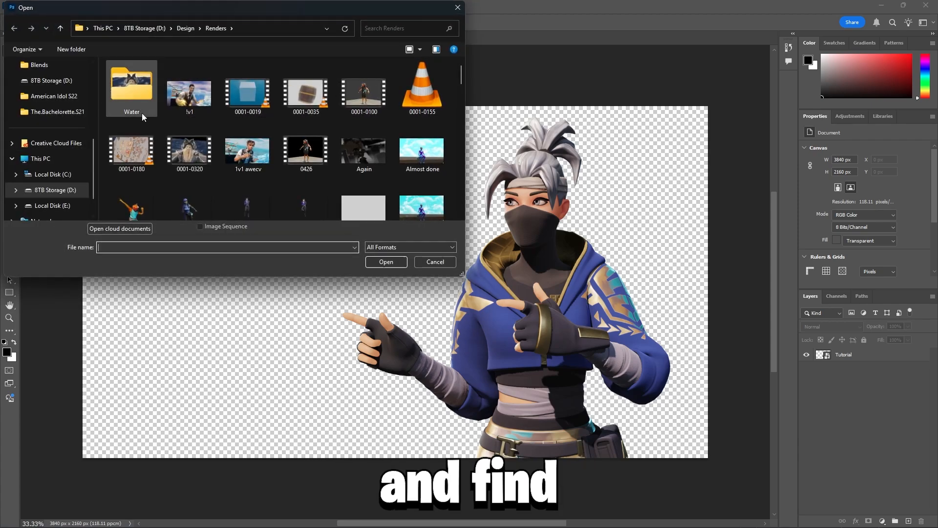
{"action": "left_click", "coordinate": [52, 175]}
{"action": "left_click", "coordinate": [54, 190]}
{"action": "double_click", "coordinate": [147, 80]}
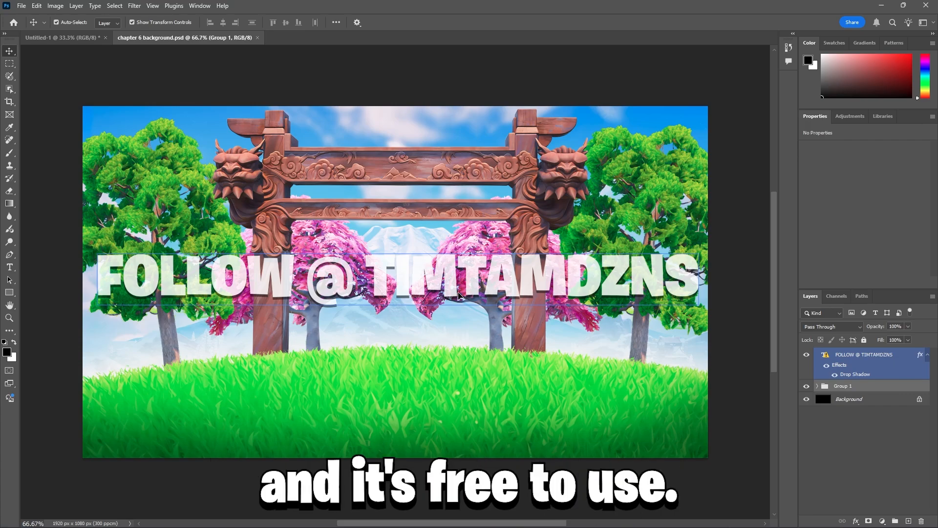
Hide the FOLLOW watermark text layer and copy the background's Group 1 into the centre of the Untitled-1 document.
{"action": "left_click", "coordinate": [806, 355]}
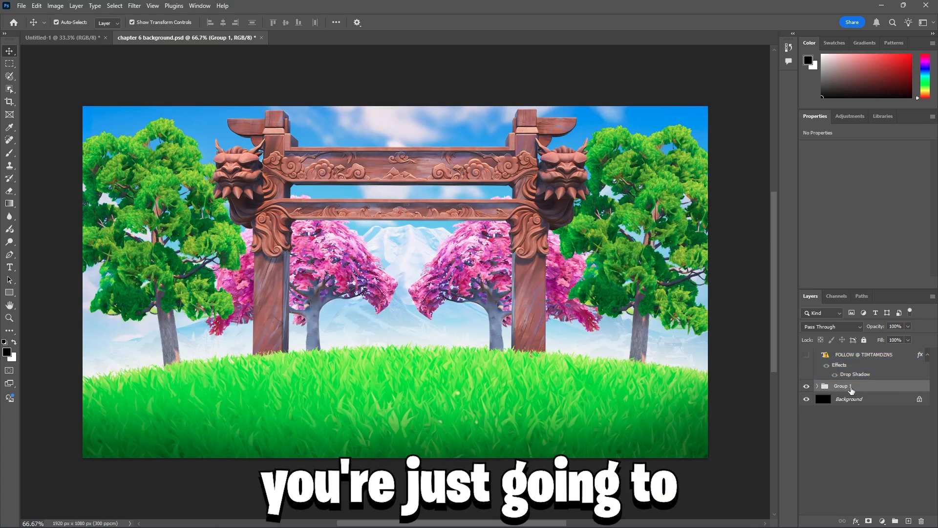
{"action": "left_click_drag", "start_coordinate": [858, 388], "coordinate": [569, 303]}
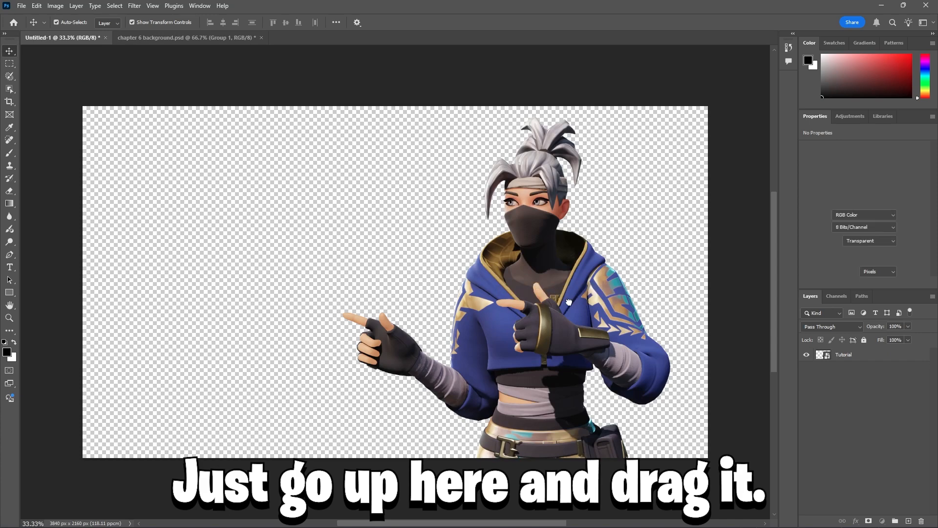
{"action": "left_click_drag", "start_coordinate": [633, 331], "coordinate": [521, 314]}
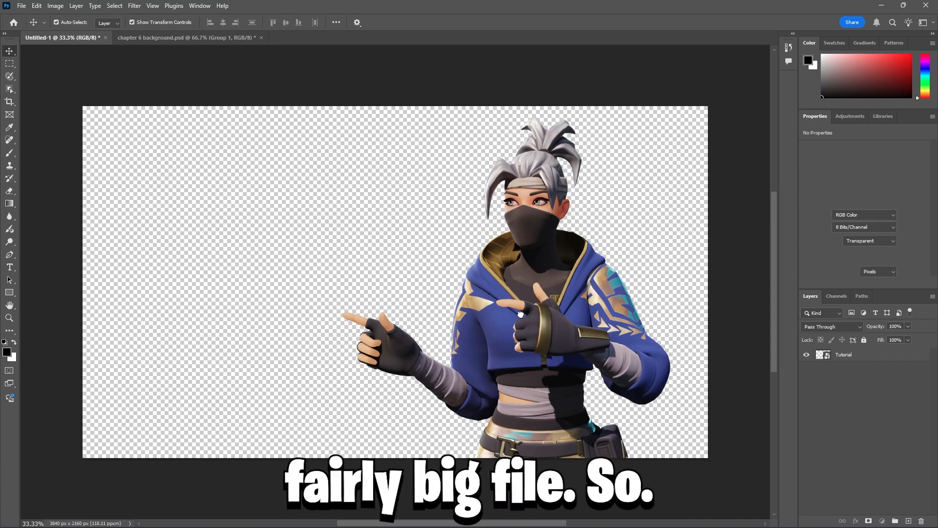
{"action": "left_click_drag", "start_coordinate": [521, 313], "coordinate": [395, 294]}
{"action": "left_click", "coordinate": [817, 355]}
Scale the background group up to cover the whole canvas and position it behind the character render.
{"action": "key", "text": "ctrl+t"}
{"action": "left_click", "coordinate": [481, 209]}
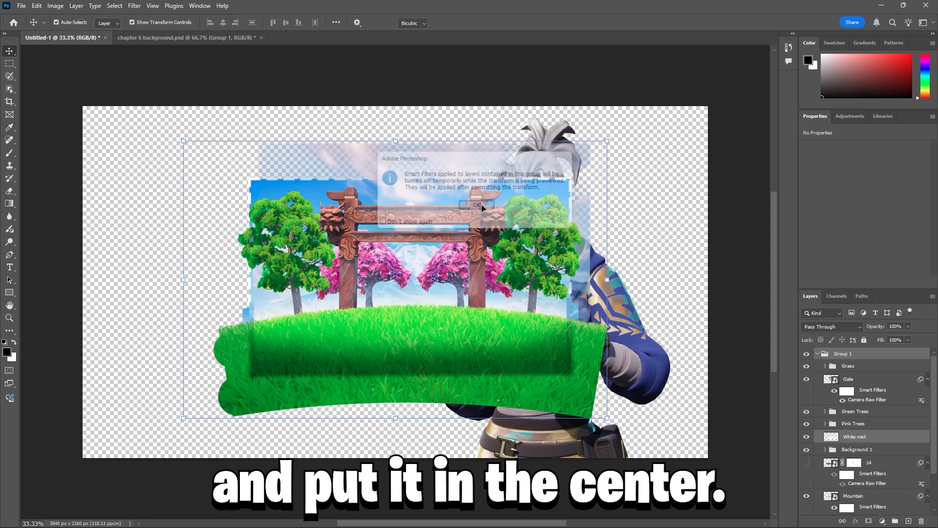
{"action": "left_click_drag", "start_coordinate": [213, 419], "coordinate": [21, 493]}
{"action": "scroll", "coordinate": [136, 320], "scroll_direction": "down", "scroll_amount": 2}
{"action": "scroll", "coordinate": [161, 313], "scroll_direction": "down", "scroll_amount": 2, "text": "alt"}
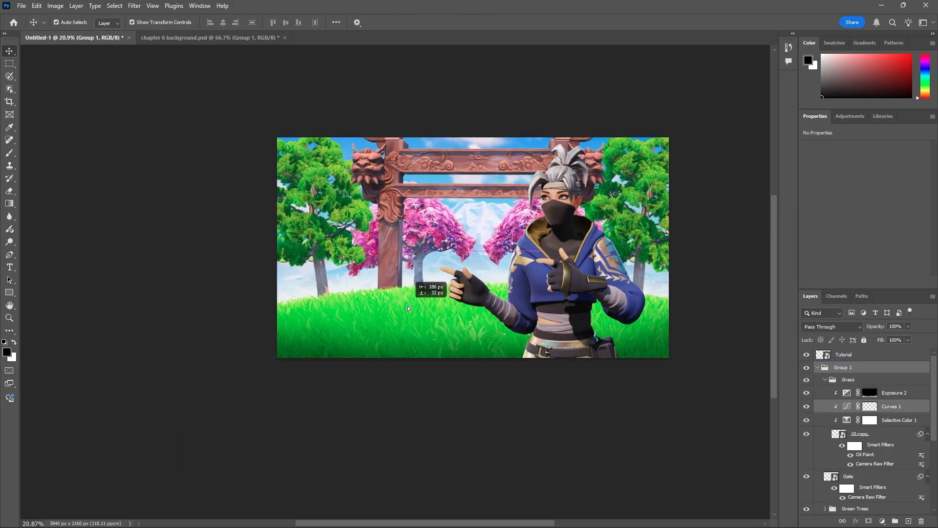
{"action": "mouse_move", "coordinate": [409, 308]}
{"action": "left_mouse_down"}
{"action": "mouse_move", "coordinate": [392, 309]}
{"action": "mouse_move", "coordinate": [398, 321]}
{"action": "left_mouse_up"}
{"action": "scroll", "coordinate": [552, 251], "scroll_direction": "up", "scroll_amount": 2, "text": "alt"}
Save the composition as a Photoshop file named Tutorial.psd.
{"action": "key", "text": "ctrl+shift+s"}
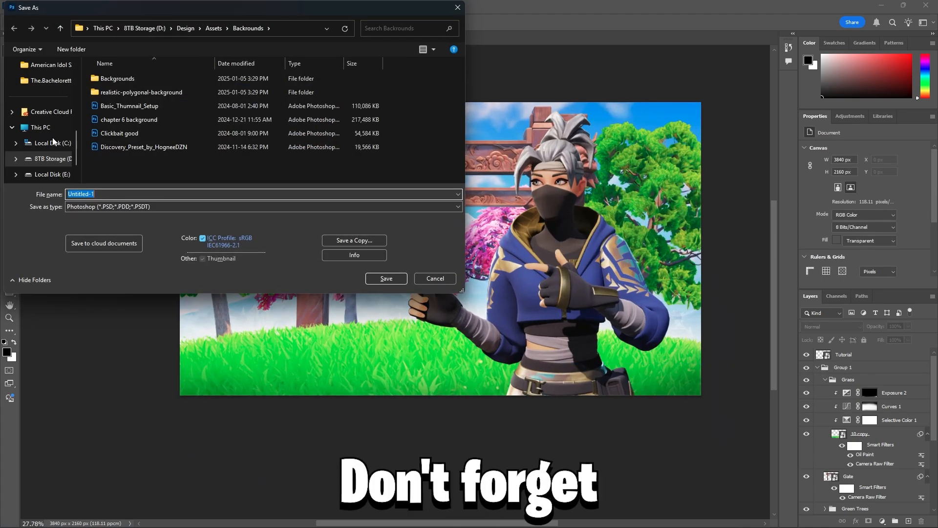
{"action": "left_click", "coordinate": [48, 159]}
{"action": "scroll", "coordinate": [48, 114], "scroll_direction": "up", "scroll_amount": 2}
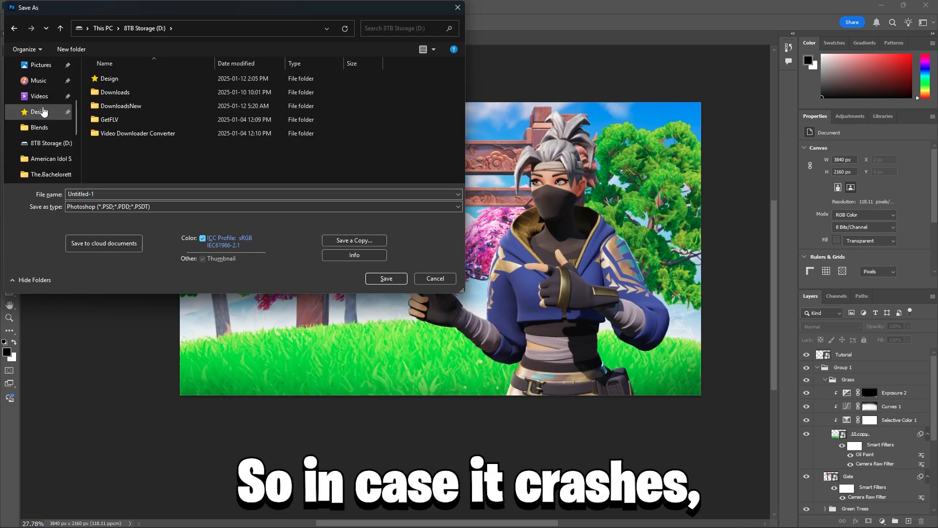
{"action": "left_click", "coordinate": [35, 113]}
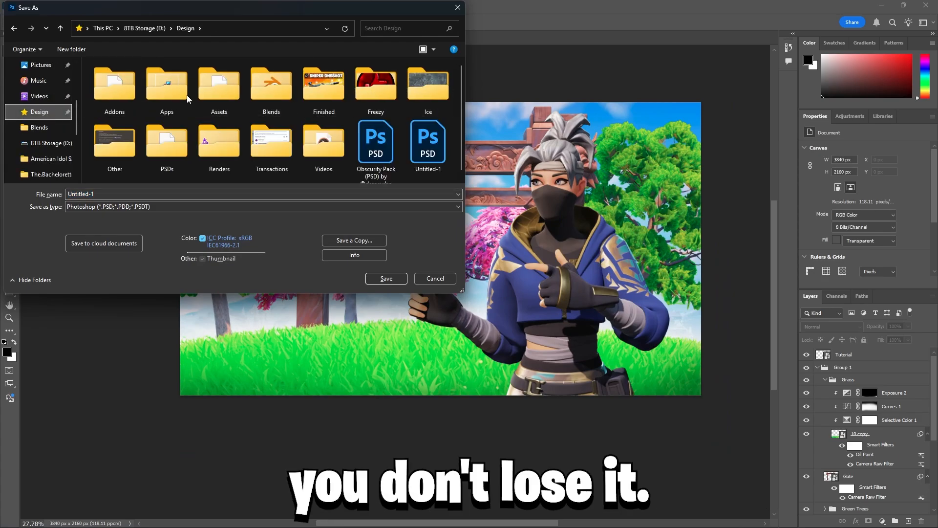
{"action": "left_click", "coordinate": [386, 278]}
{"action": "left_click", "coordinate": [511, 324]}
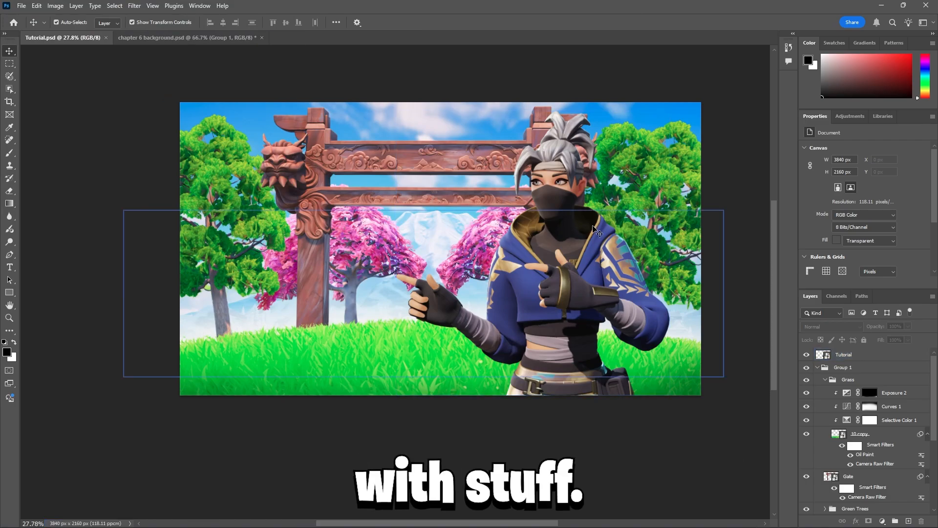
Delete both pink tree layers from the Pink Trees group.
{"action": "left_click", "coordinate": [348, 259]}
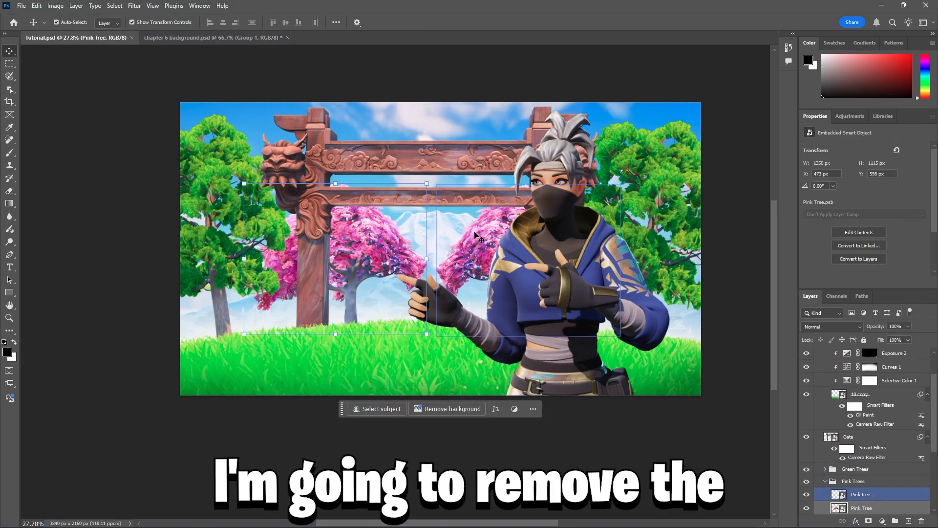
{"action": "left_click", "coordinate": [862, 494], "text": "shift"}
{"action": "scroll", "coordinate": [856, 422], "scroll_direction": "down", "scroll_amount": 3}
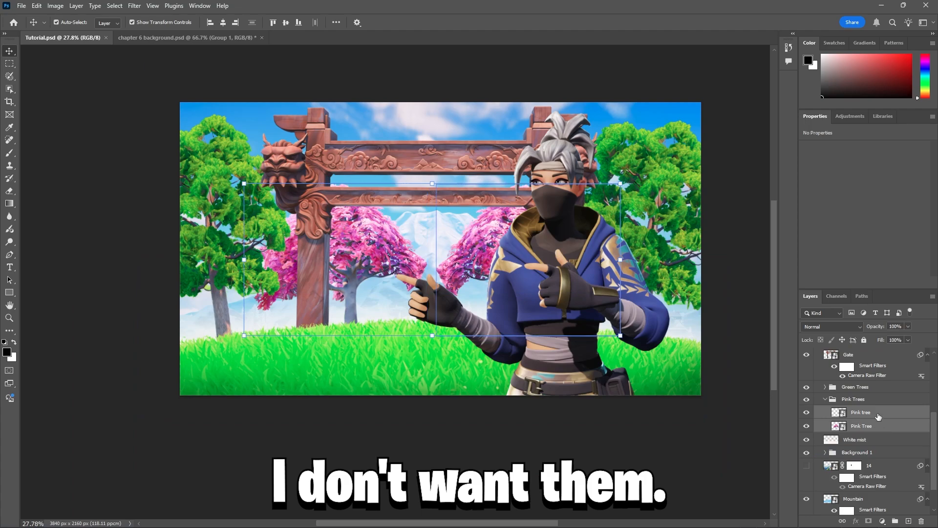
{"action": "key", "text": "Delete"}
Apply a Perspective transform to the Gate layer, pulling its top corners inward so it narrows upward.
{"action": "left_click", "coordinate": [365, 164]}
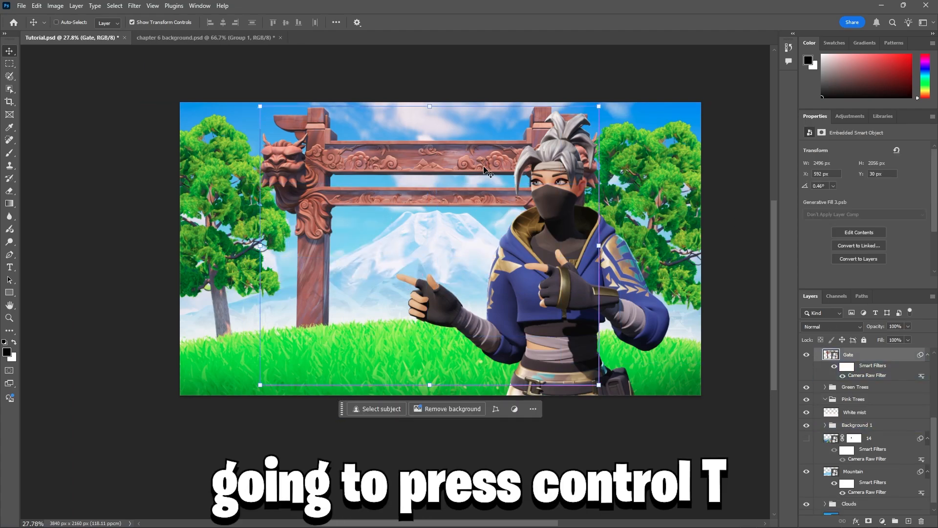
{"action": "key", "text": "ctrl+t"}
{"action": "left_click", "coordinate": [489, 206]}
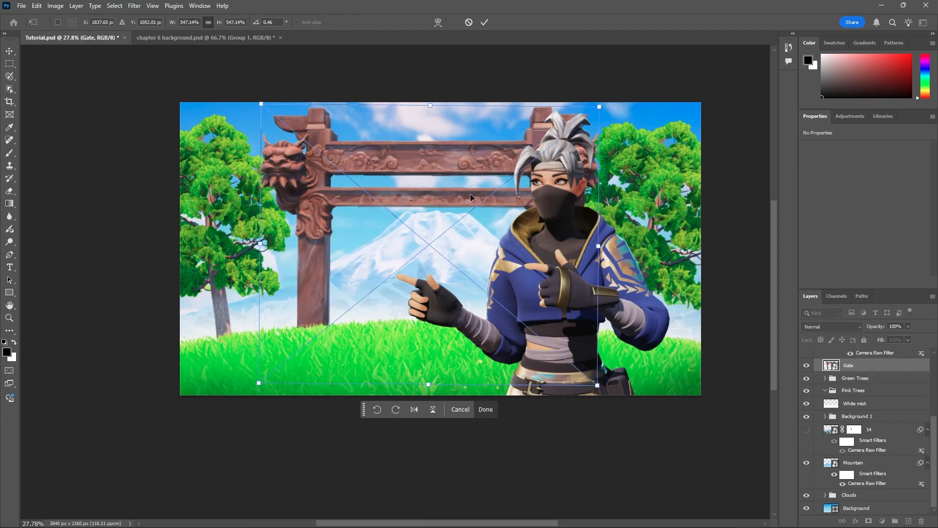
{"action": "right_click", "coordinate": [450, 186]}
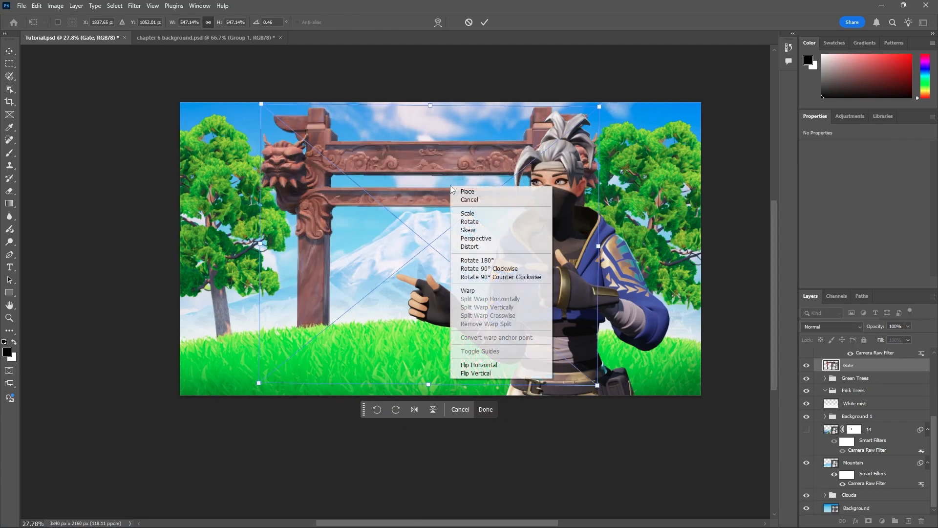
{"action": "left_click", "coordinate": [476, 239]}
{"action": "left_click_drag", "start_coordinate": [599, 106], "coordinate": [555, 106]}
{"action": "left_click", "coordinate": [484, 23]}
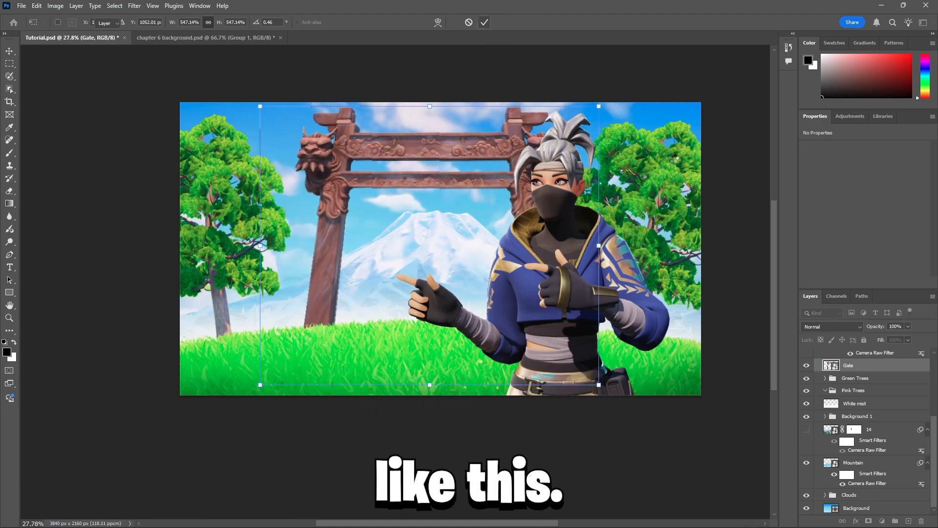
Move the green tree behind the character outward toward the right canvas edge and save the document.
{"action": "left_click", "coordinate": [645, 188]}
{"action": "left_click_drag", "start_coordinate": [645, 189], "coordinate": [692, 188]}
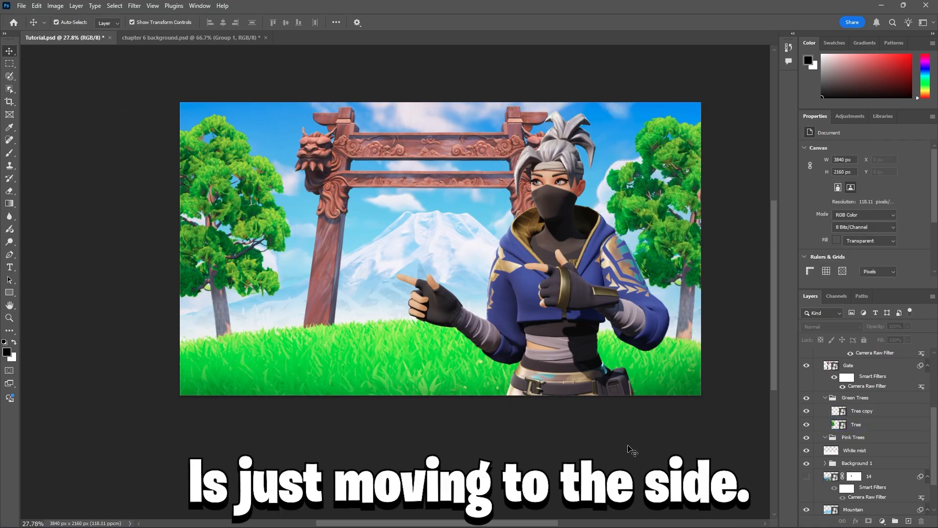
{"action": "key", "text": "ctrl+s"}
Move the character render right to an X position of 1694 px and collapse Group 1.
{"action": "left_click", "coordinate": [555, 269]}
{"action": "left_click_drag", "start_coordinate": [555, 269], "coordinate": [567, 266]}
{"action": "left_click", "coordinate": [817, 367]}
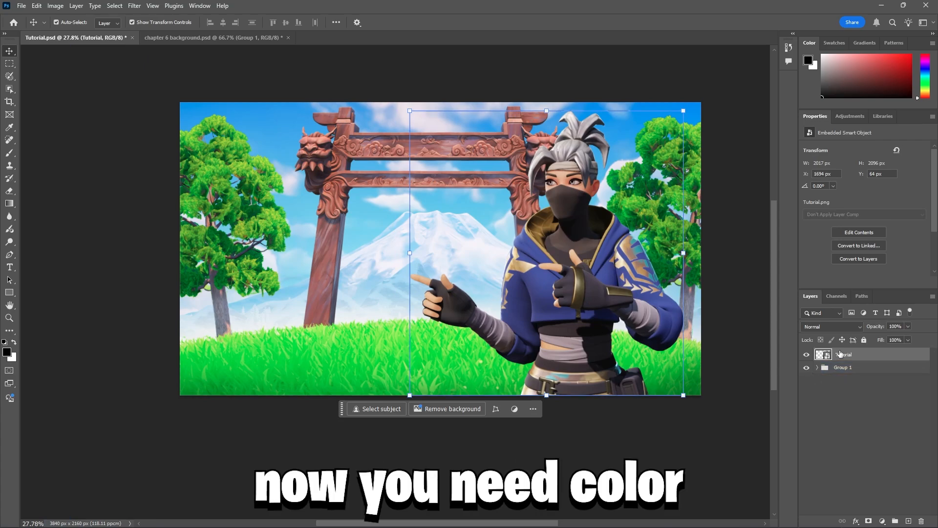
Add a Vibrance adjustment layer clipped to the character render, with vibrance +26 and saturation +44.
{"action": "left_click", "coordinate": [882, 521]}
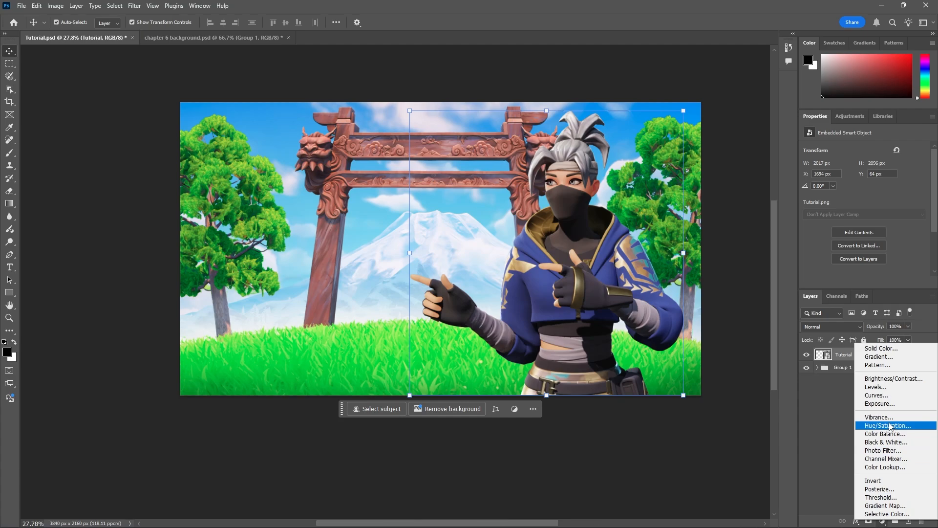
{"action": "left_click", "coordinate": [883, 417]}
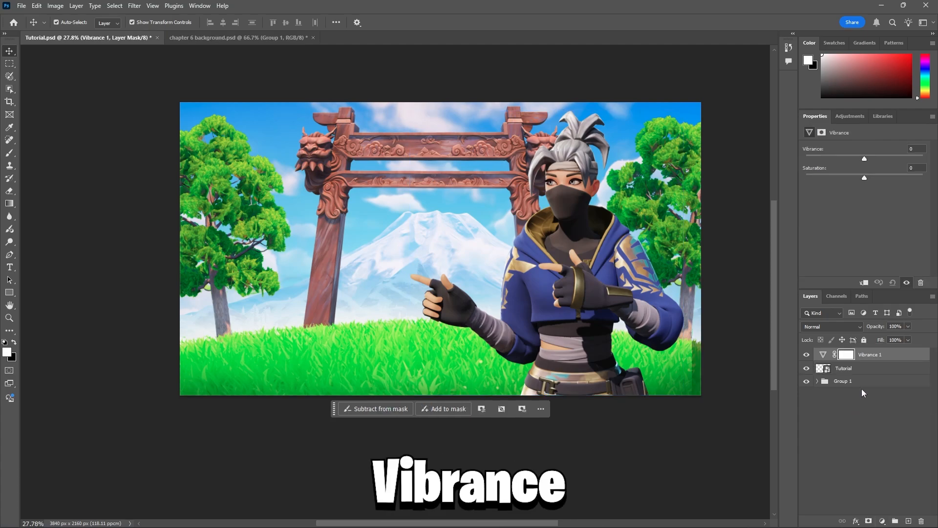
{"action": "right_click", "coordinate": [864, 358]}
{"action": "left_click", "coordinate": [866, 333]}
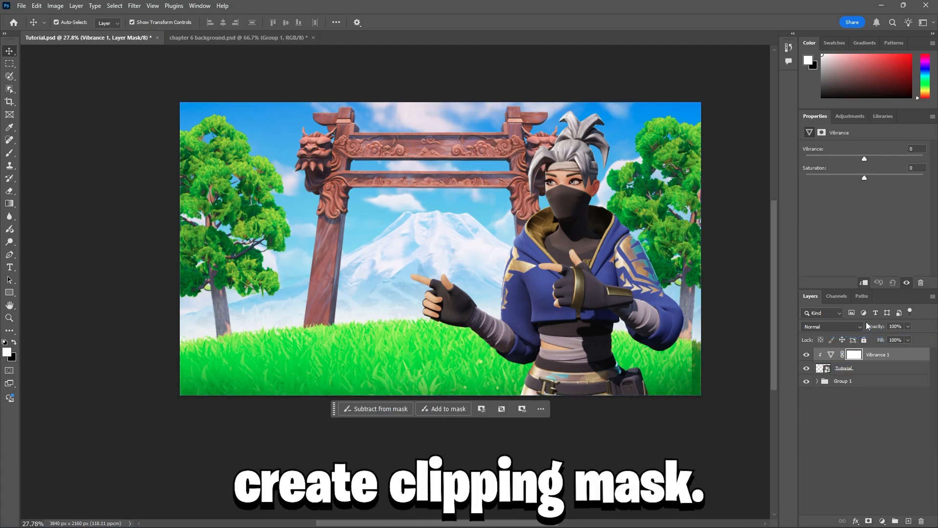
{"action": "right_click", "coordinate": [870, 353]}
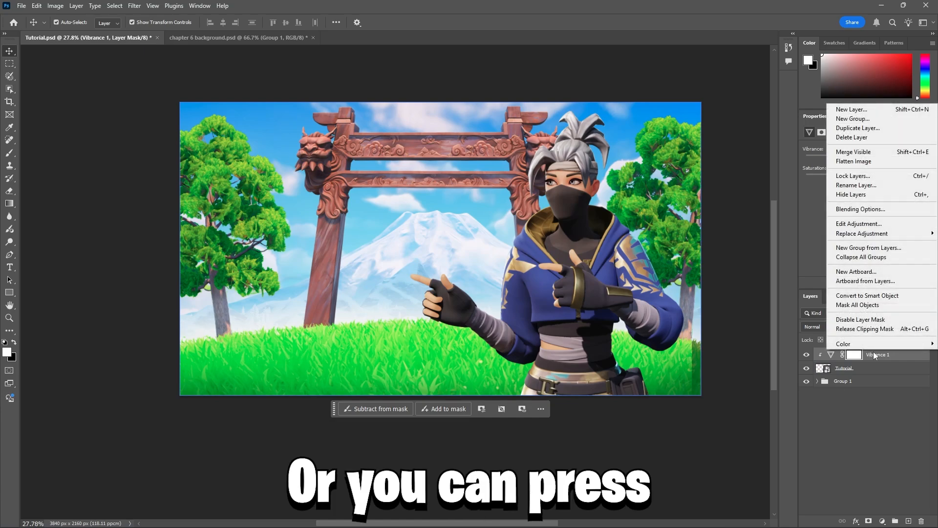
{"action": "left_click", "coordinate": [860, 360]}
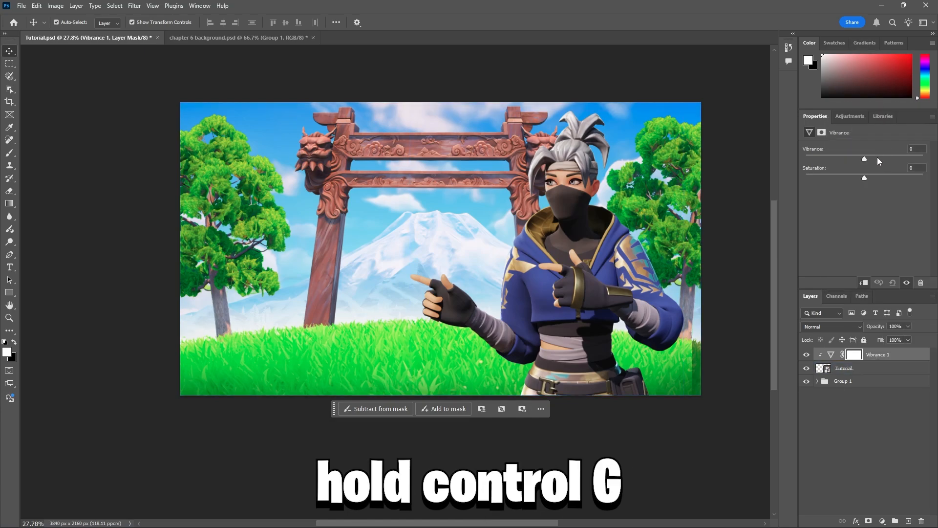
{"action": "mouse_move", "coordinate": [865, 159]}
{"action": "left_mouse_down"}
{"action": "mouse_move", "coordinate": [892, 160]}
{"action": "mouse_move", "coordinate": [773, 153]}
{"action": "mouse_move", "coordinate": [922, 158]}
{"action": "mouse_move", "coordinate": [861, 159]}
{"action": "mouse_move", "coordinate": [923, 178]}
{"action": "mouse_move", "coordinate": [869, 160]}
{"action": "left_mouse_up"}
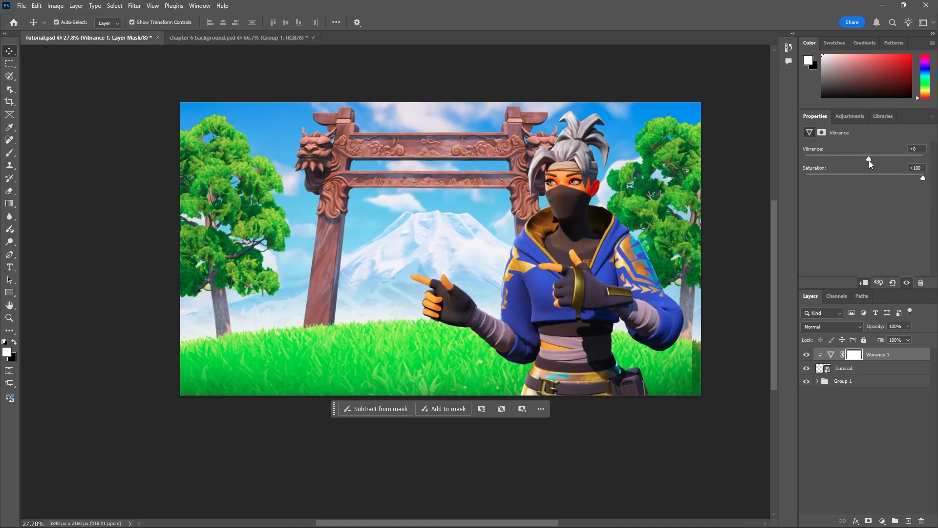
{"action": "left_click_drag", "start_coordinate": [923, 178], "coordinate": [880, 159]}
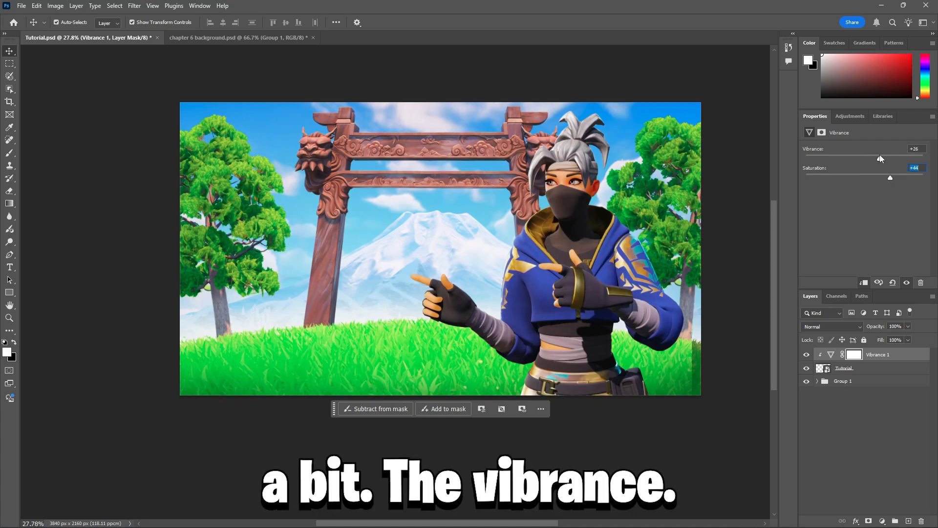
Add a Brightness/Contrast adjustment layer clipped to the character render and set its brightness to 45.
{"action": "left_click", "coordinate": [882, 521]}
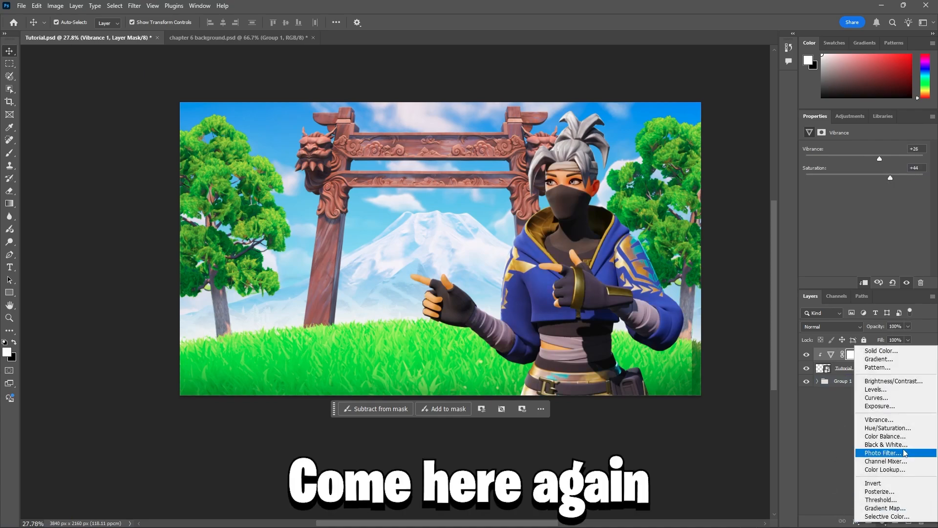
{"action": "left_click", "coordinate": [893, 381]}
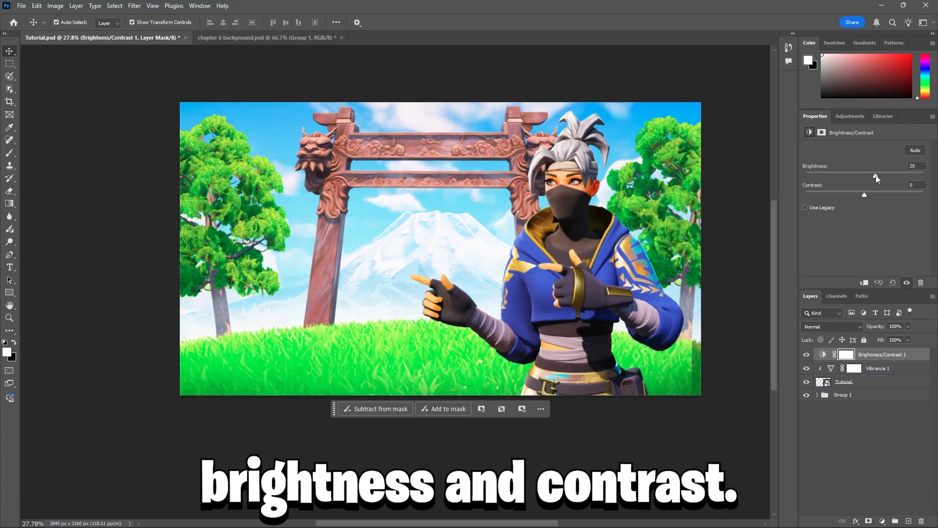
{"action": "right_click", "coordinate": [869, 359]}
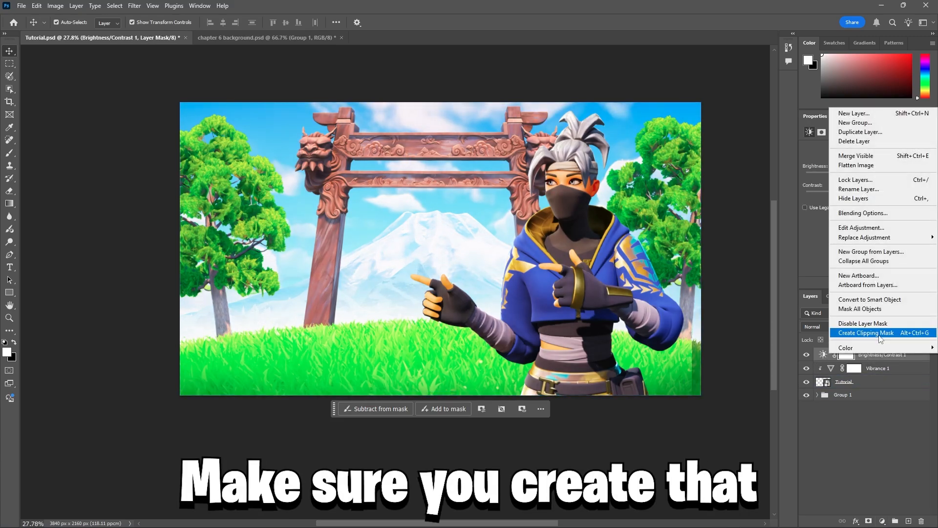
{"action": "left_click", "coordinate": [881, 332]}
{"action": "mouse_move", "coordinate": [876, 175]}
{"action": "left_mouse_down"}
{"action": "mouse_move", "coordinate": [893, 175]}
{"action": "mouse_move", "coordinate": [881, 175]}
{"action": "left_mouse_up"}
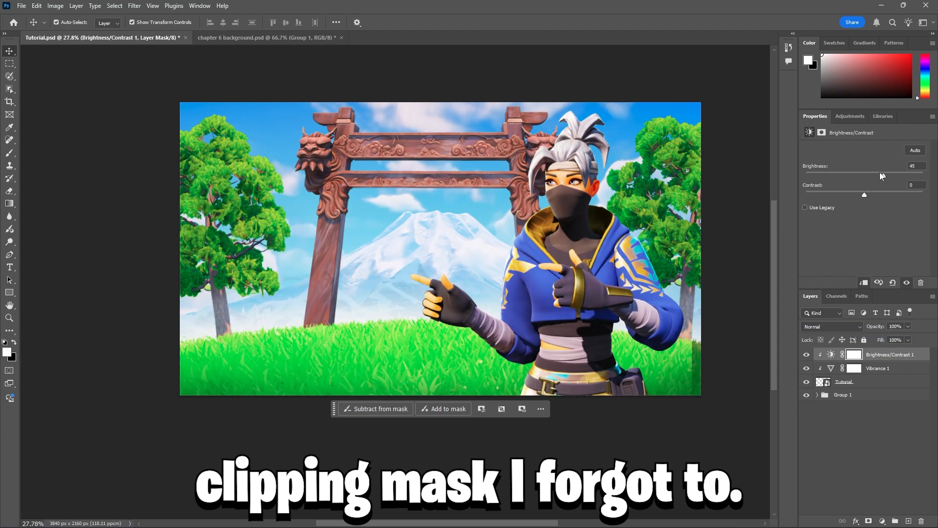
Retune the character's clipped adjustments to vibrance +8 and saturation +29, with brightness 15 and contrast 27, and save the document.
{"action": "left_click", "coordinate": [880, 368]}
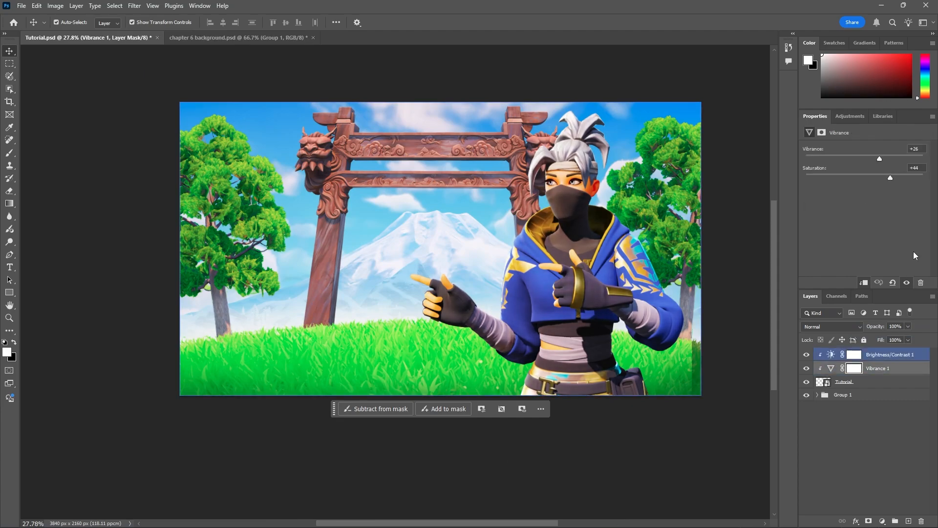
{"action": "left_click_drag", "start_coordinate": [875, 178], "coordinate": [879, 178]}
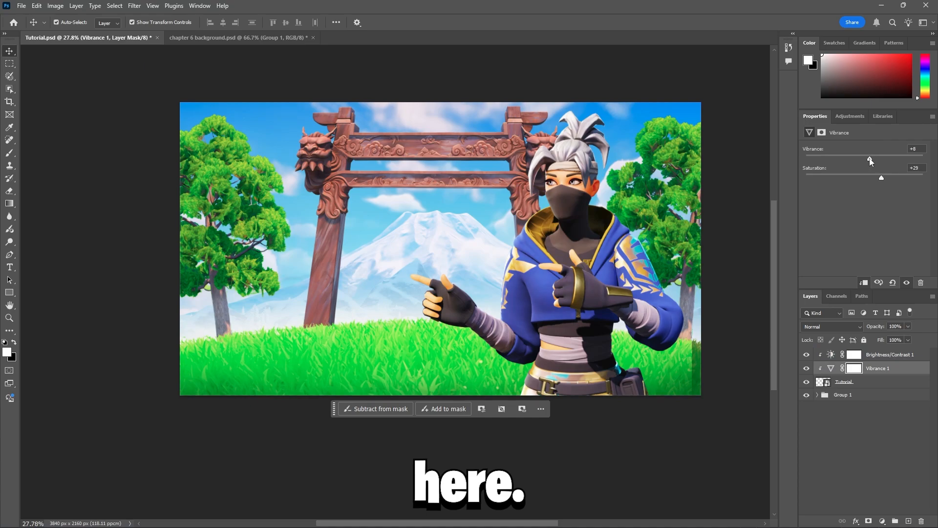
{"action": "left_click", "coordinate": [887, 355]}
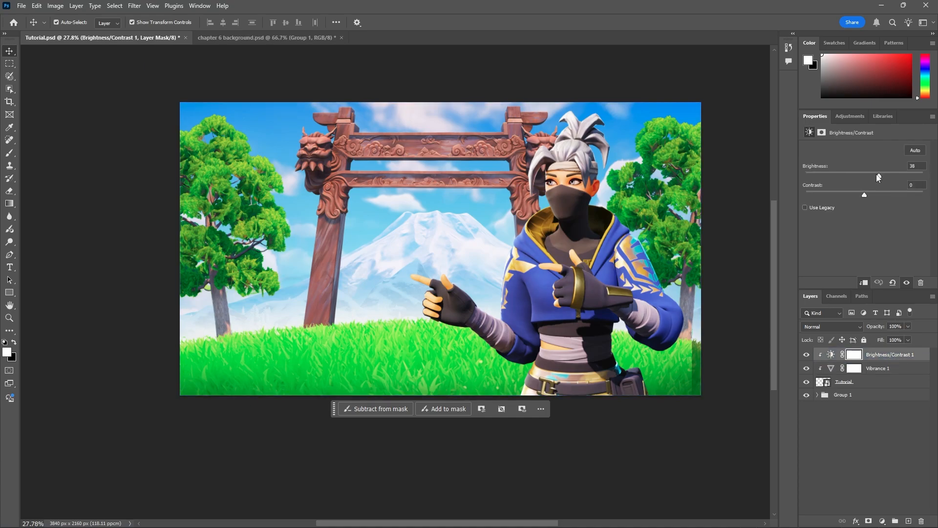
{"action": "mouse_move", "coordinate": [864, 194]}
{"action": "left_mouse_down"}
{"action": "mouse_move", "coordinate": [881, 193]}
{"action": "mouse_move", "coordinate": [884, 174]}
{"action": "mouse_move", "coordinate": [875, 177]}
{"action": "mouse_move", "coordinate": [924, 184]}
{"action": "mouse_move", "coordinate": [877, 183]}
{"action": "left_mouse_up"}
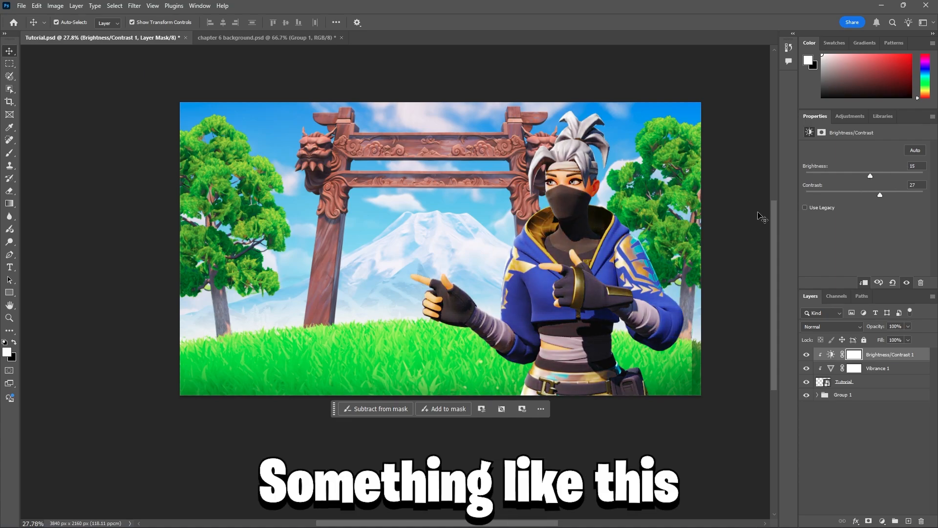
{"action": "key", "text": "ctrl+s"}
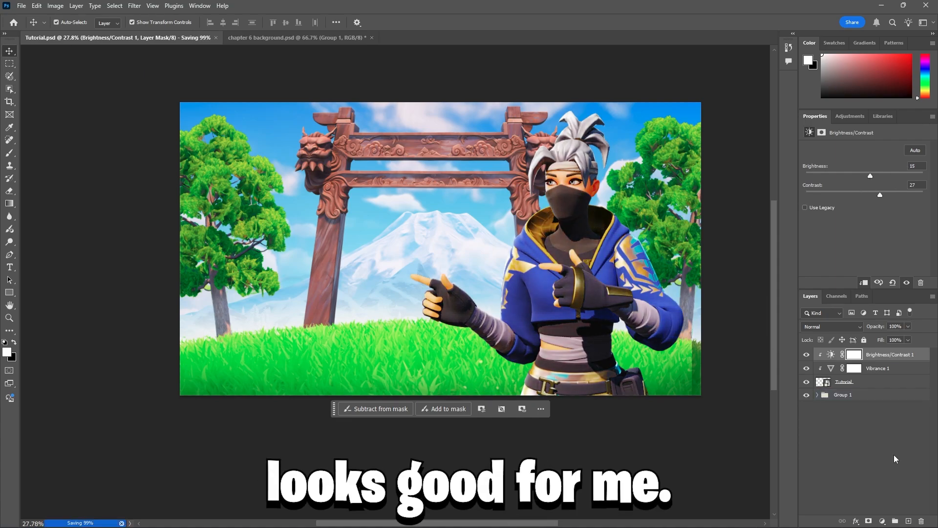
Add a Curves adjustment layer directly above the character render, clipped to it beneath the Vibrance layer.
{"action": "key", "text": "alt+bracketleft"}
{"action": "key", "text": "alt+bracketleft"}
{"action": "left_click", "coordinate": [884, 521]}
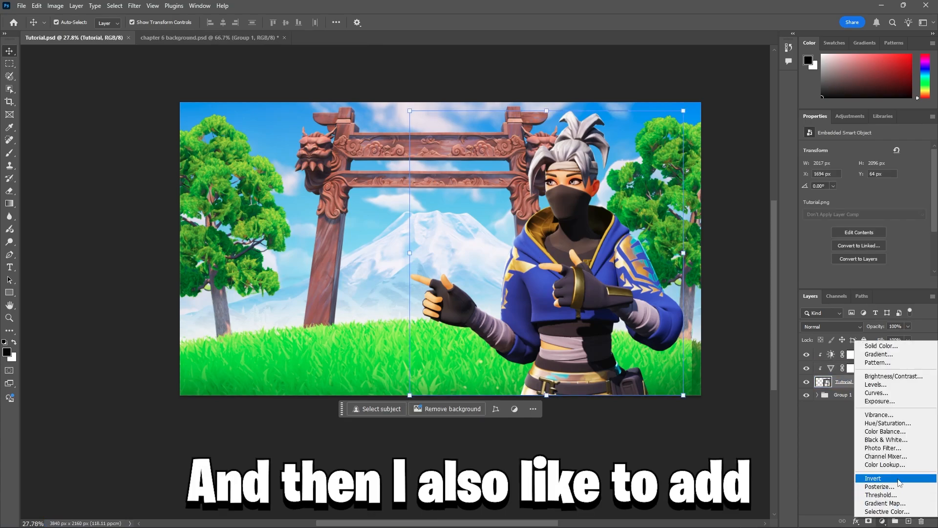
{"action": "left_click", "coordinate": [880, 397]}
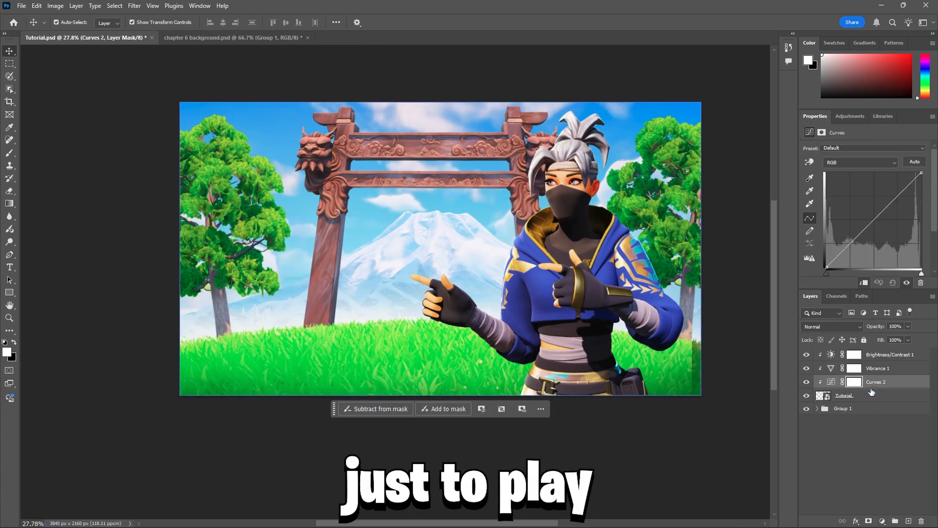
{"action": "right_click", "coordinate": [873, 382]}
{"action": "left_click", "coordinate": [871, 362]}
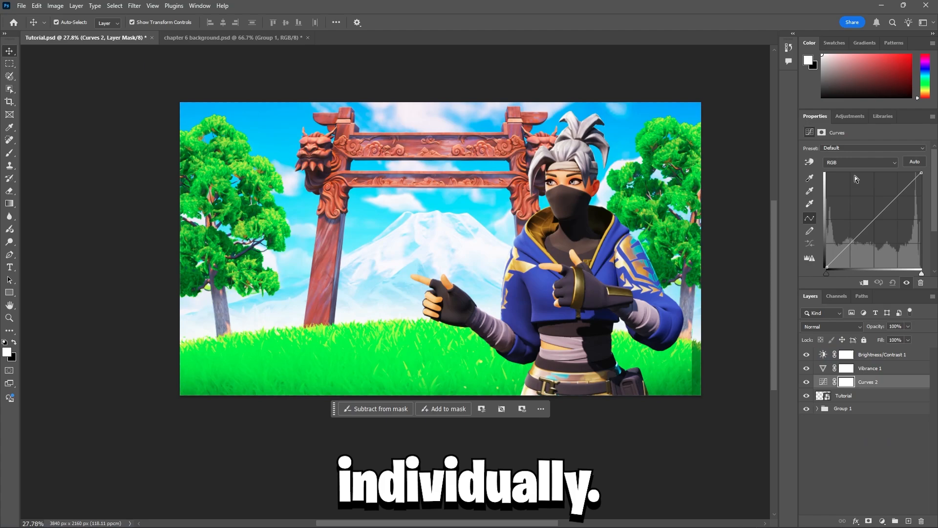
Adjust the midtones of the character's Curves layer in the individual color channels, including Red and Blue, and save the document.
{"action": "left_click", "coordinate": [844, 166]}
{"action": "left_click", "coordinate": [855, 173]}
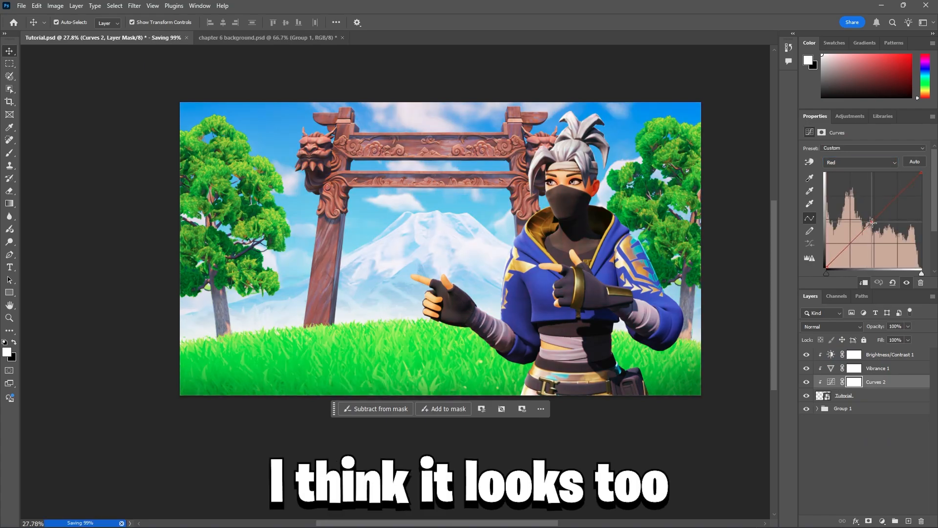
{"action": "left_click_drag", "start_coordinate": [875, 224], "coordinate": [866, 228]}
{"action": "left_click", "coordinate": [863, 163]}
{"action": "left_click", "coordinate": [861, 188]}
{"action": "left_click", "coordinate": [855, 163]}
{"action": "left_click", "coordinate": [859, 198]}
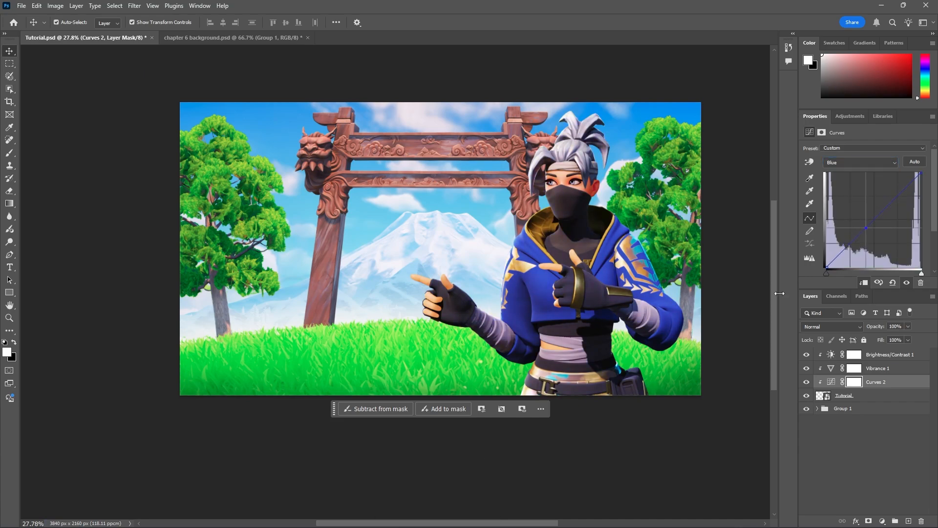
{"action": "key", "text": "ctrl+s"}
{"action": "scroll", "coordinate": [476, 322], "scroll_direction": "down", "scroll_amount": 3, "text": "alt"}
{"action": "scroll", "coordinate": [624, 203], "scroll_direction": "down", "scroll_amount": 3, "text": "alt"}
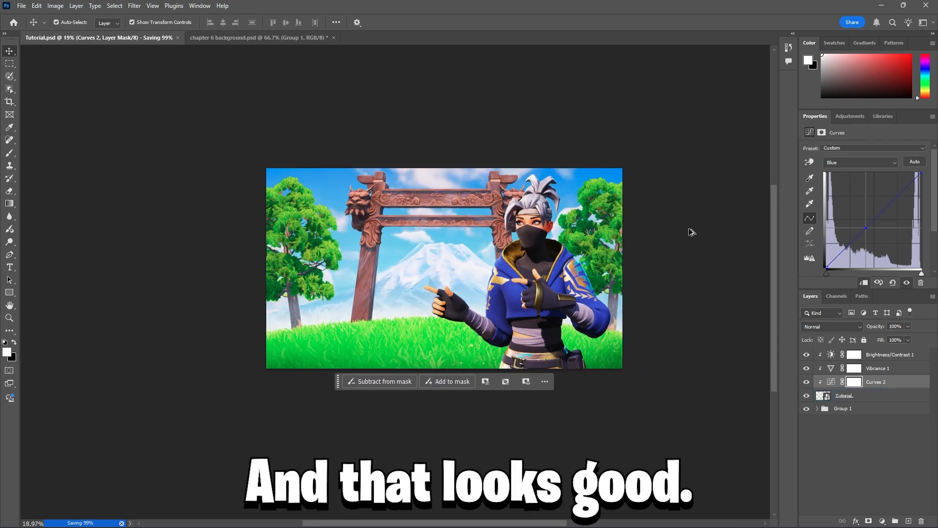
Open the character render's layer style and add an Inner Shadow effect with Use Global Light turned off.
{"action": "scroll", "coordinate": [593, 241], "scroll_direction": "up", "scroll_amount": 5, "text": "alt"}
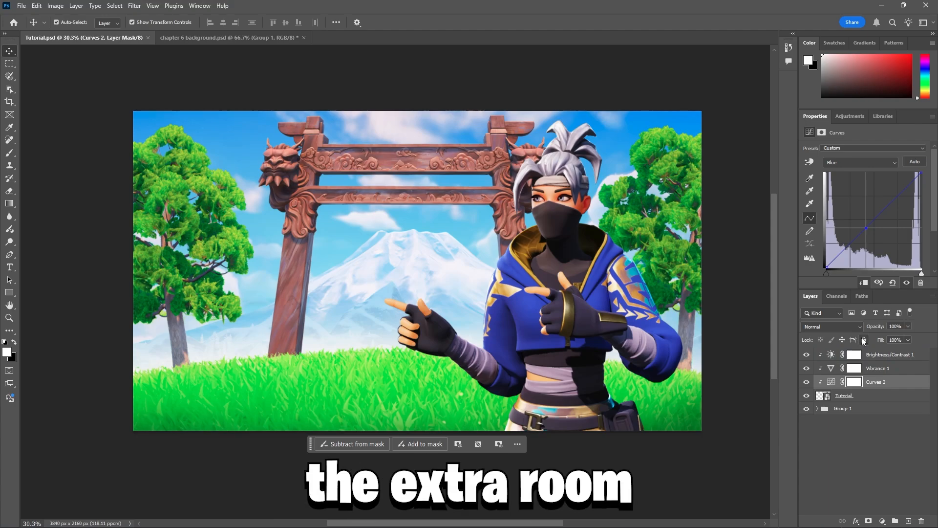
{"action": "left_click", "coordinate": [860, 395]}
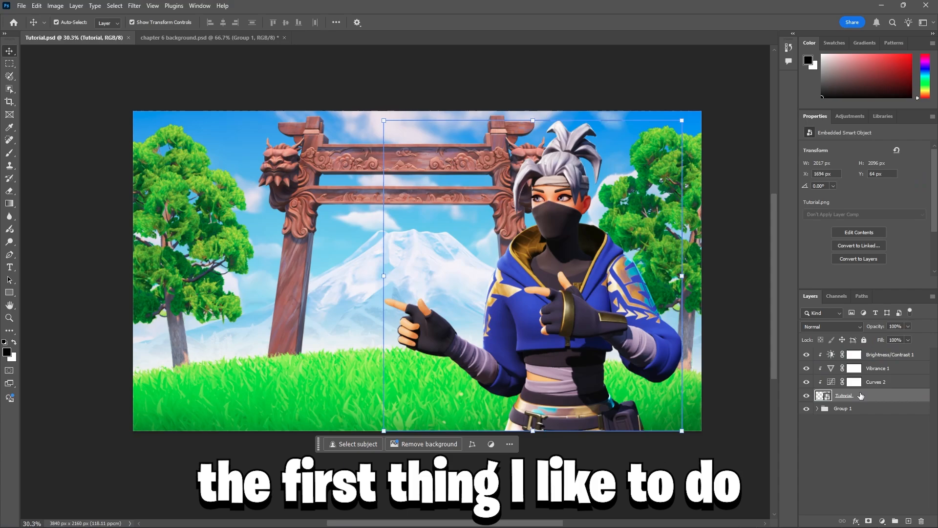
{"action": "double_click", "coordinate": [861, 396]}
{"action": "left_click_drag", "start_coordinate": [344, 84], "coordinate": [83, 120]}
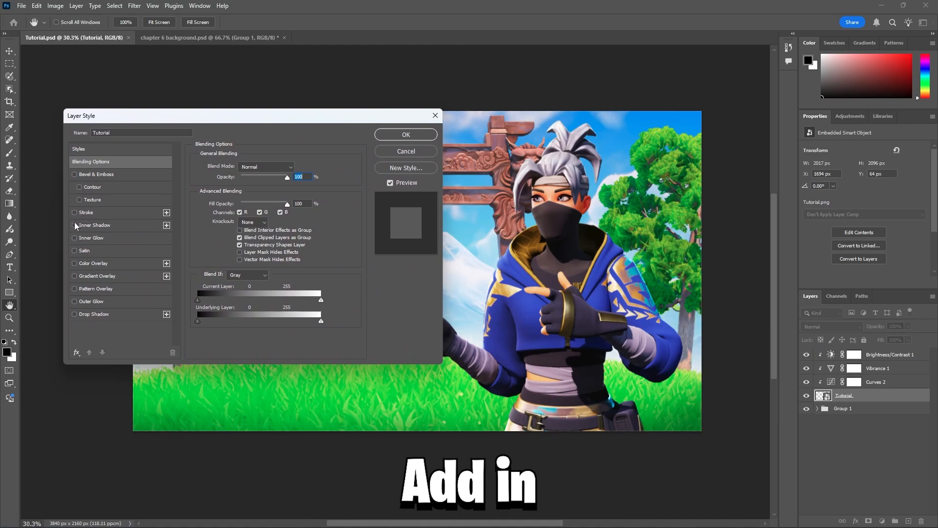
{"action": "left_click", "coordinate": [167, 225]}
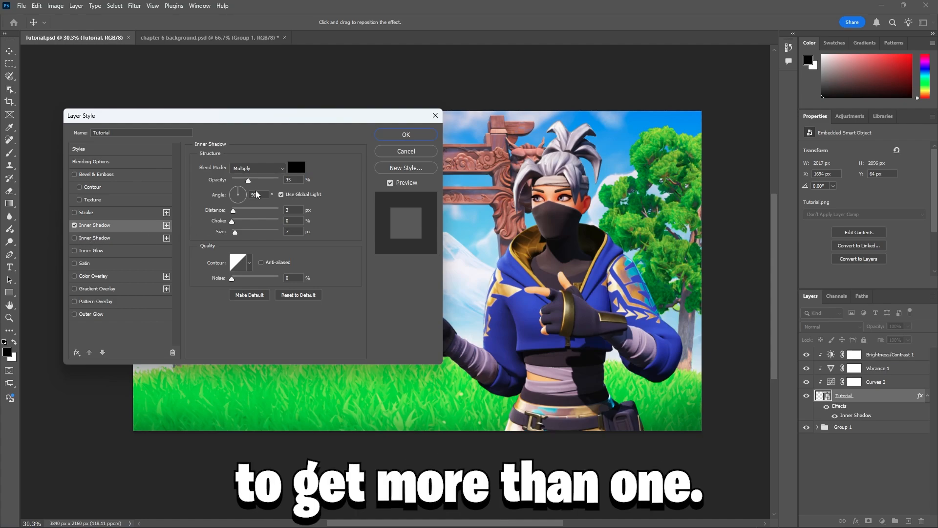
{"action": "left_click", "coordinate": [281, 196]}
Set the first inner shadow's color to a very pale orange tint with a hue of 41°.
{"action": "left_click", "coordinate": [298, 168]}
{"action": "left_click_drag", "start_coordinate": [412, 191], "coordinate": [340, 125]}
{"action": "left_click", "coordinate": [562, 120]}
{"action": "left_click", "coordinate": [297, 168]}
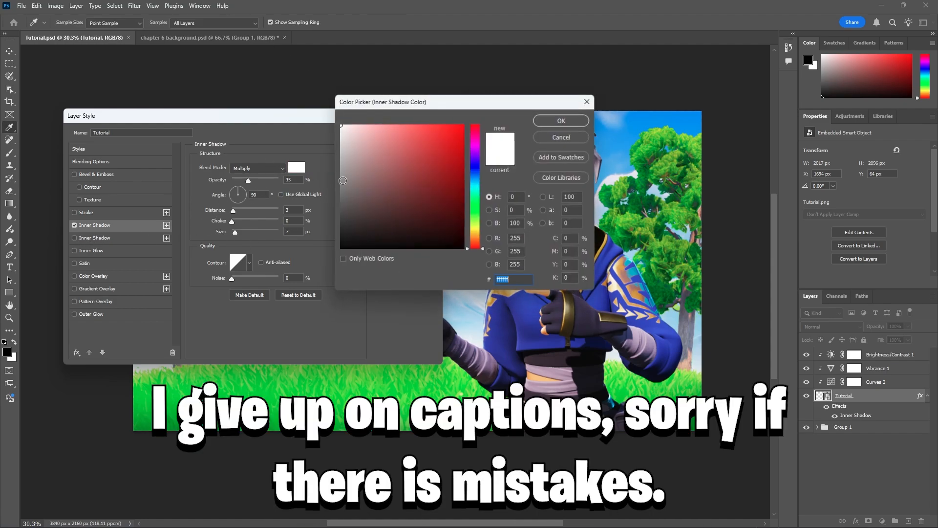
{"action": "left_click_drag", "start_coordinate": [477, 233], "coordinate": [477, 236]}
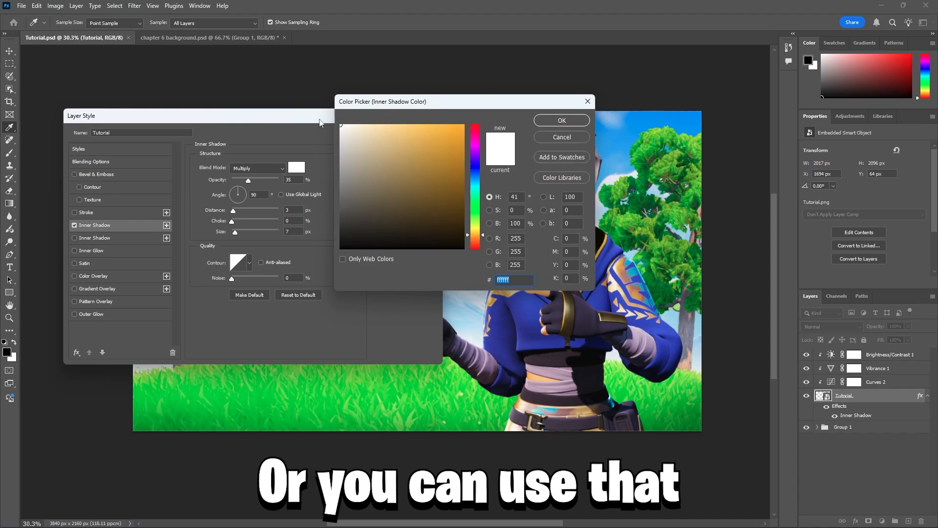
{"action": "left_click", "coordinate": [352, 125]}
{"action": "left_click", "coordinate": [562, 120]}
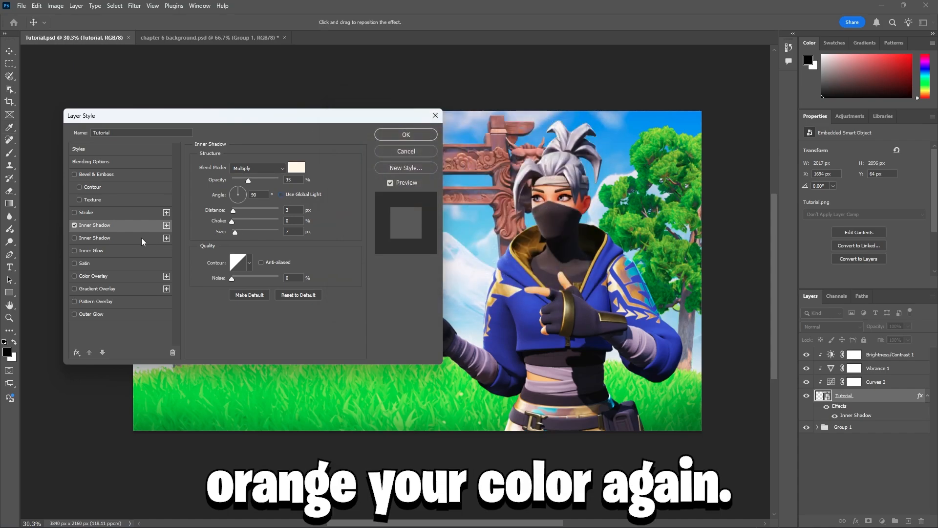
Add a second inner shadow to the character render and color it light cyan, #a4faff.
{"action": "left_click", "coordinate": [167, 225]}
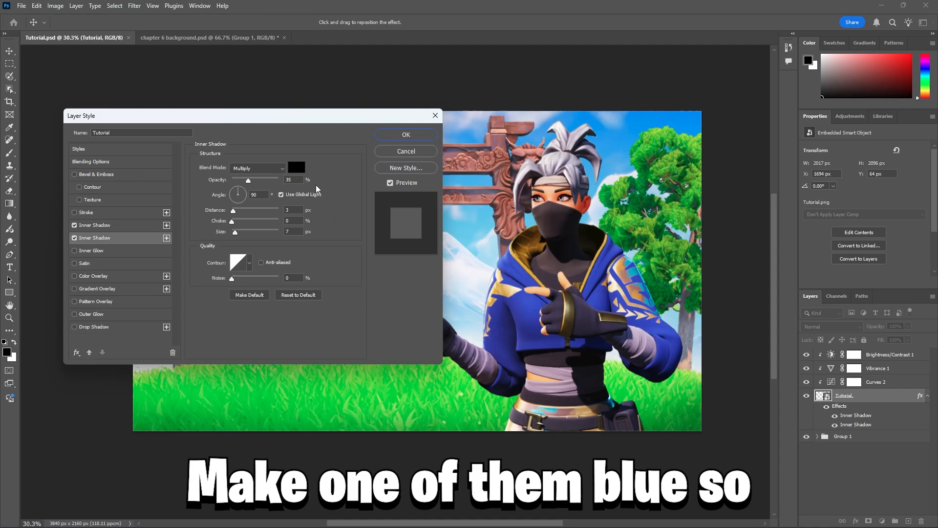
{"action": "left_click", "coordinate": [297, 167]}
{"action": "left_click", "coordinate": [471, 185]}
{"action": "mouse_move", "coordinate": [443, 170]}
{"action": "left_mouse_down"}
{"action": "mouse_move", "coordinate": [391, 118]}
{"action": "mouse_move", "coordinate": [384, 122]}
{"action": "left_mouse_up"}
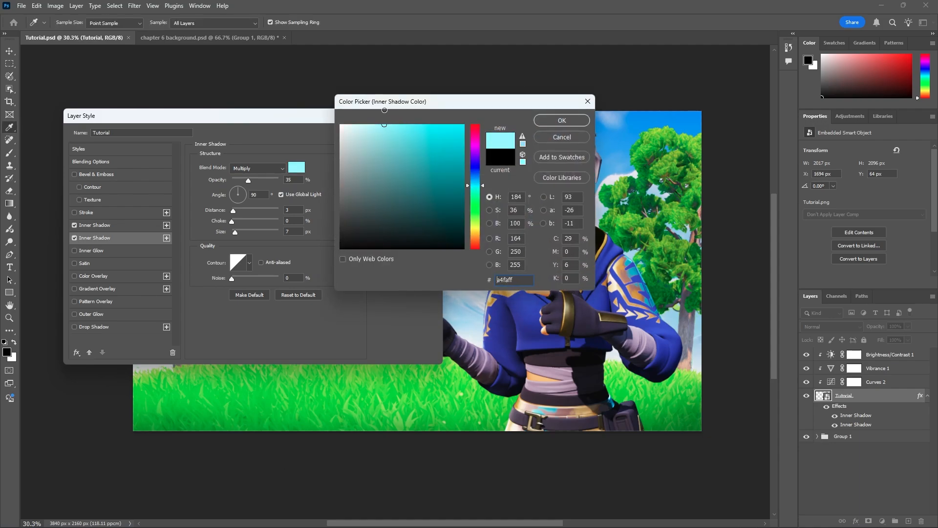
{"action": "left_click", "coordinate": [550, 126]}
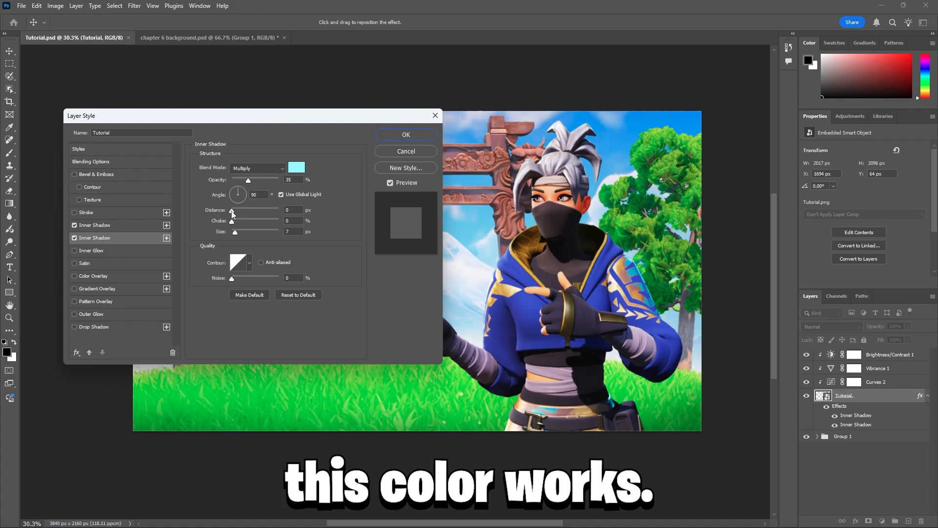
Set the cyan inner shadow to Normal blending, 100% opacity, angle 59°, distance 7 px, choke 100% and size 0 px.
{"action": "left_click_drag", "start_coordinate": [232, 211], "coordinate": [259, 218]}
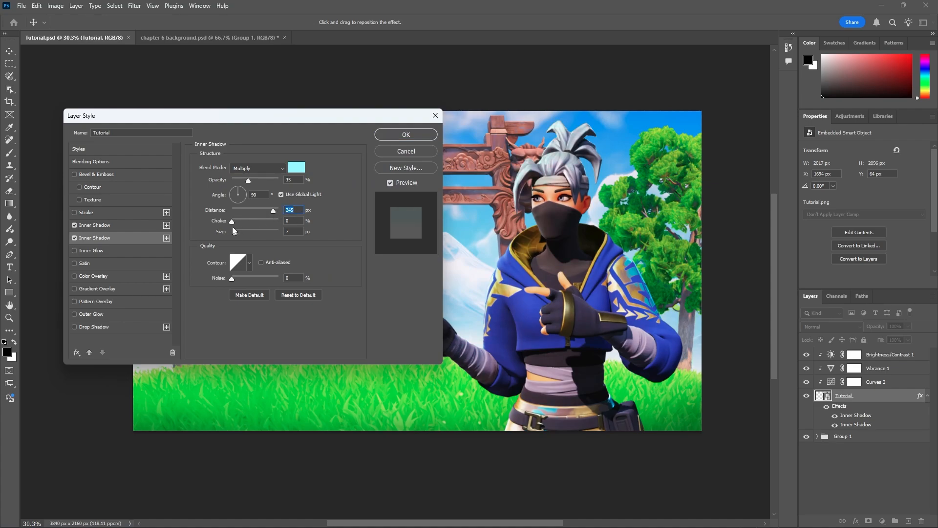
{"action": "key", "text": "Tab"}
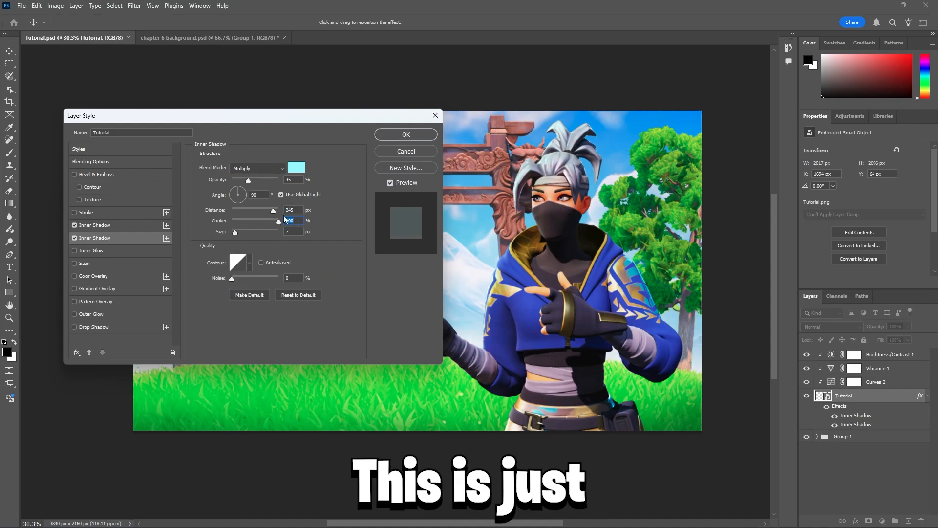
{"action": "left_click", "coordinate": [257, 168]}
{"action": "left_click", "coordinate": [244, 176]}
{"action": "mouse_move", "coordinate": [249, 180]}
{"action": "left_mouse_down"}
{"action": "mouse_move", "coordinate": [293, 180]}
{"action": "mouse_move", "coordinate": [249, 210]}
{"action": "mouse_move", "coordinate": [246, 180]}
{"action": "left_mouse_up"}
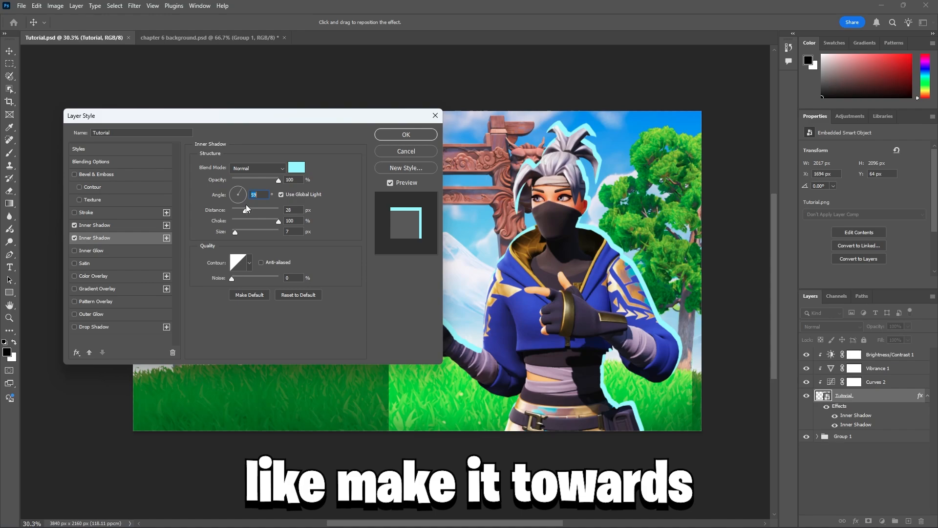
{"action": "left_click_drag", "start_coordinate": [246, 212], "coordinate": [231, 234]}
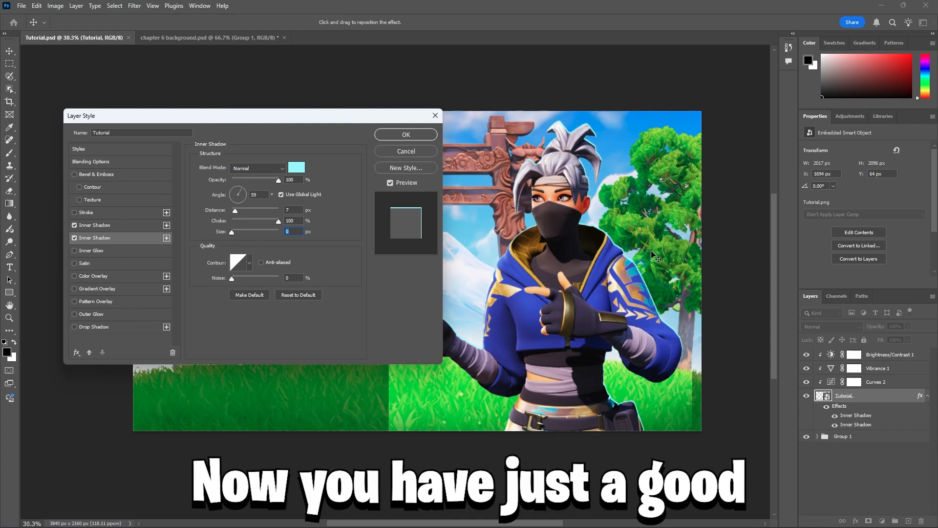
Set the pale orange inner shadow to Normal blending, 100% opacity, angle 134° and distance 6 px.
{"action": "left_click", "coordinate": [98, 225]}
{"action": "left_click_drag", "start_coordinate": [248, 181], "coordinate": [311, 174]}
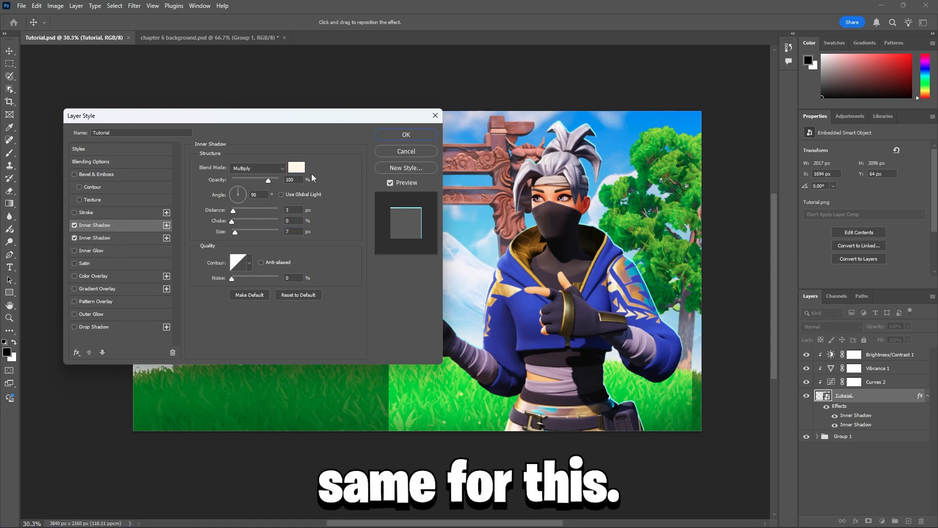
{"action": "left_click", "coordinate": [254, 168]}
{"action": "left_click", "coordinate": [244, 178]}
{"action": "left_click_drag", "start_coordinate": [233, 211], "coordinate": [230, 187]}
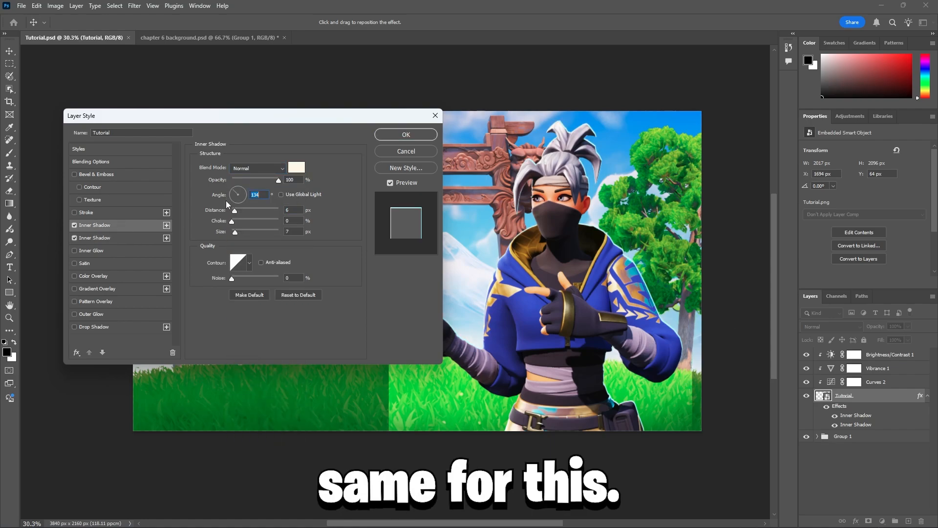
Recolor the pale orange inner shadow with a slightly more saturated light orange.
{"action": "left_click", "coordinate": [296, 167]}
{"action": "left_click_drag", "start_coordinate": [363, 207], "coordinate": [363, 123]}
{"action": "left_click", "coordinate": [548, 125]}
Set the cyan inner shadow's distance to 6 px and, after trying Multiply and Screen, its blend mode to Overlay.
{"action": "left_click", "coordinate": [98, 238]}
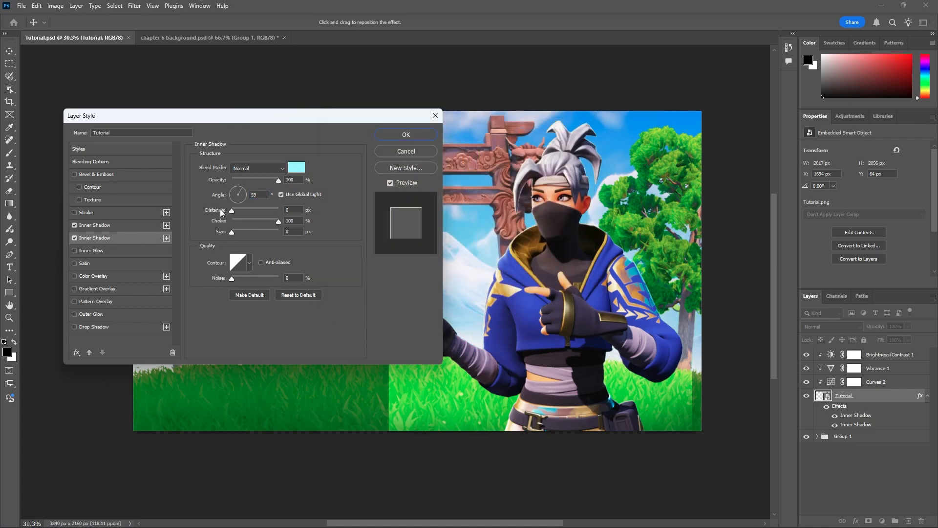
{"action": "left_click", "coordinate": [261, 168]}
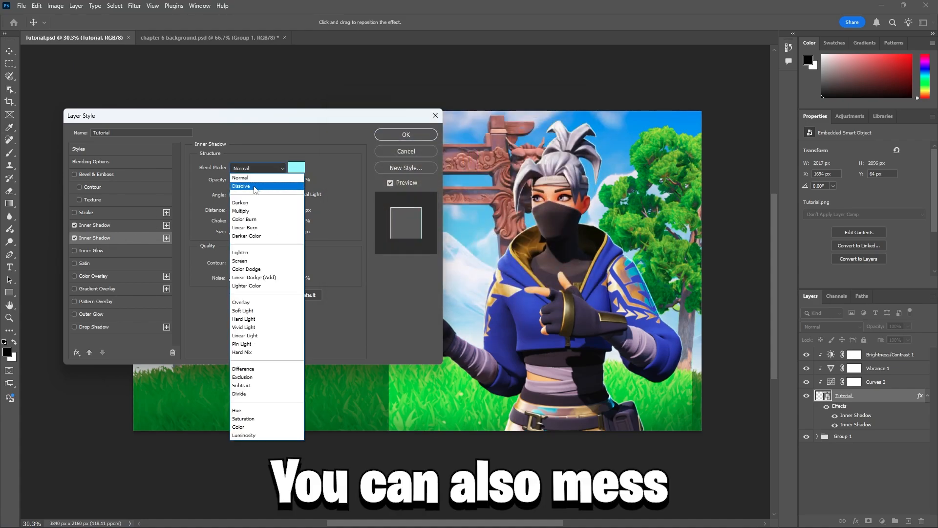
{"action": "left_click", "coordinate": [255, 211]}
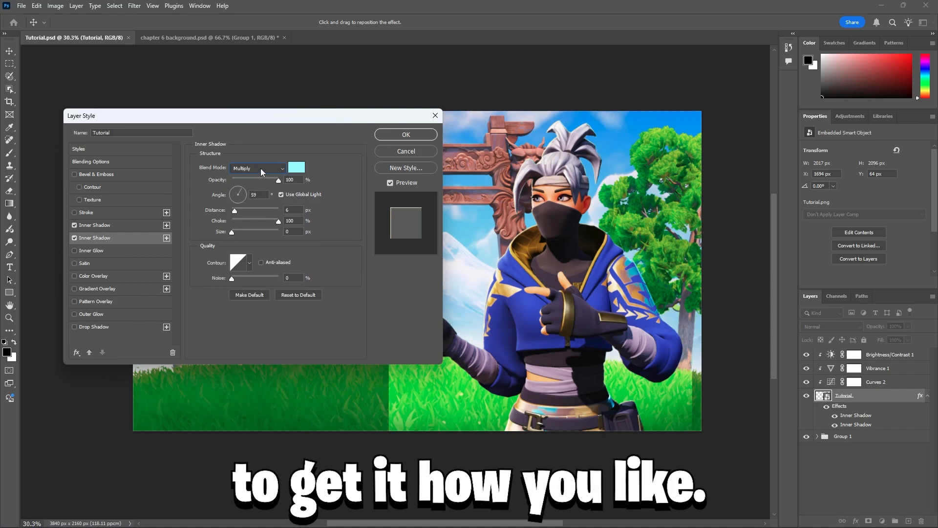
{"action": "left_click", "coordinate": [260, 168]}
{"action": "left_click", "coordinate": [247, 260]}
{"action": "left_click", "coordinate": [260, 165]}
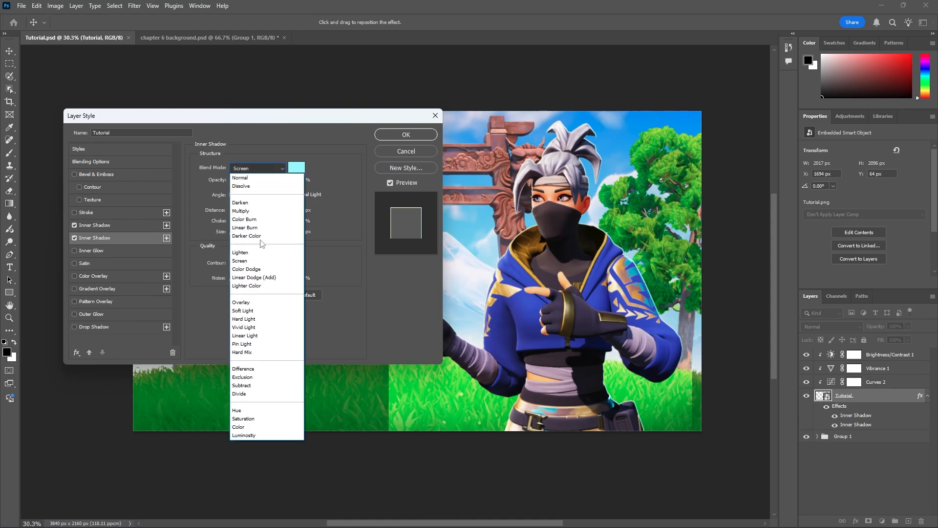
{"action": "left_click", "coordinate": [246, 302]}
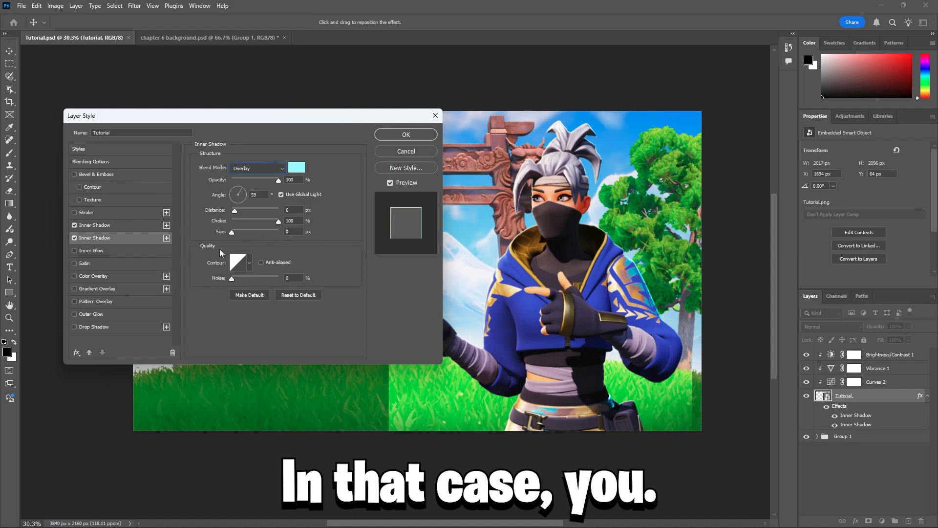
Set the light orange inner shadow to distance 11 px, choke 100% and size 0 px with Overlay blending.
{"action": "left_click", "coordinate": [101, 225]}
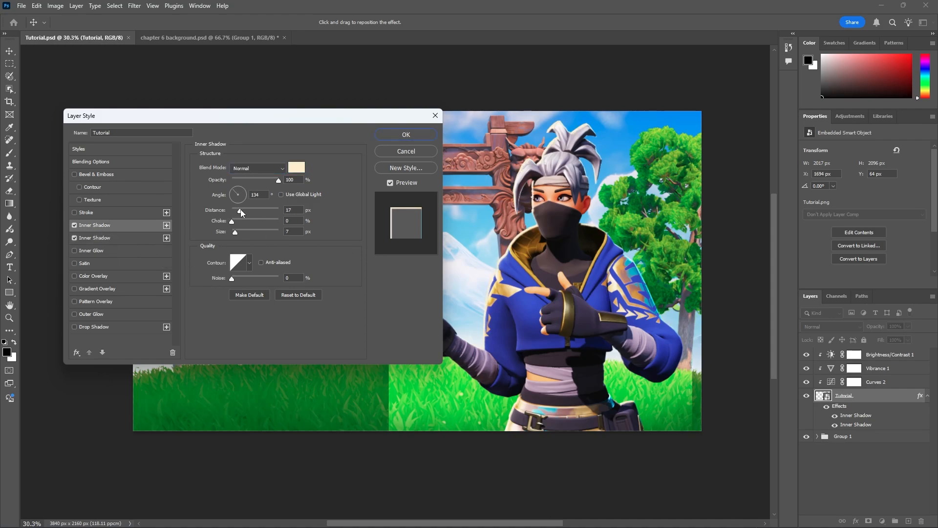
{"action": "mouse_move", "coordinate": [239, 209]}
{"action": "left_mouse_down"}
{"action": "mouse_move", "coordinate": [224, 207]}
{"action": "mouse_move", "coordinate": [228, 229]}
{"action": "mouse_move", "coordinate": [237, 211]}
{"action": "left_mouse_up"}
{"action": "left_click", "coordinate": [265, 167]}
{"action": "left_click", "coordinate": [249, 292]}
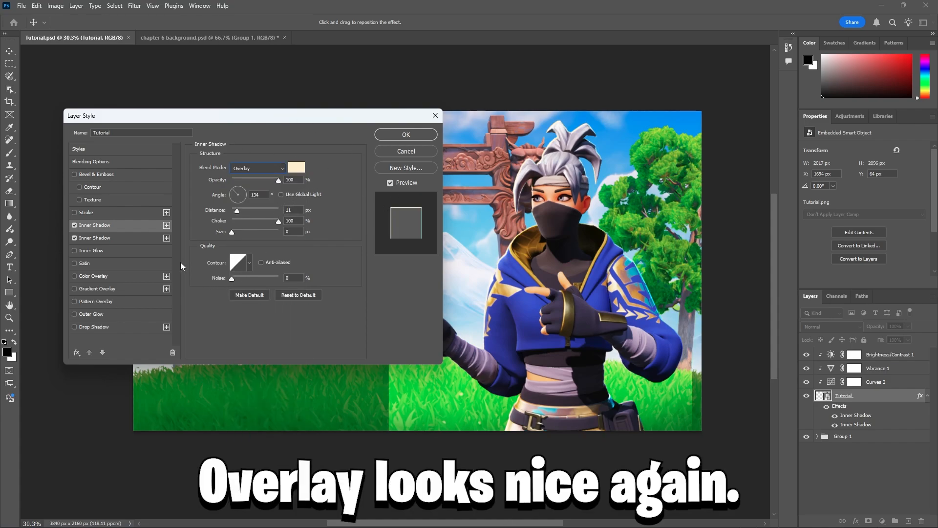
Add a Gradient Overlay to the character and recolor its gray starting stop dark brown, #3b1800.
{"action": "left_click", "coordinate": [74, 289]}
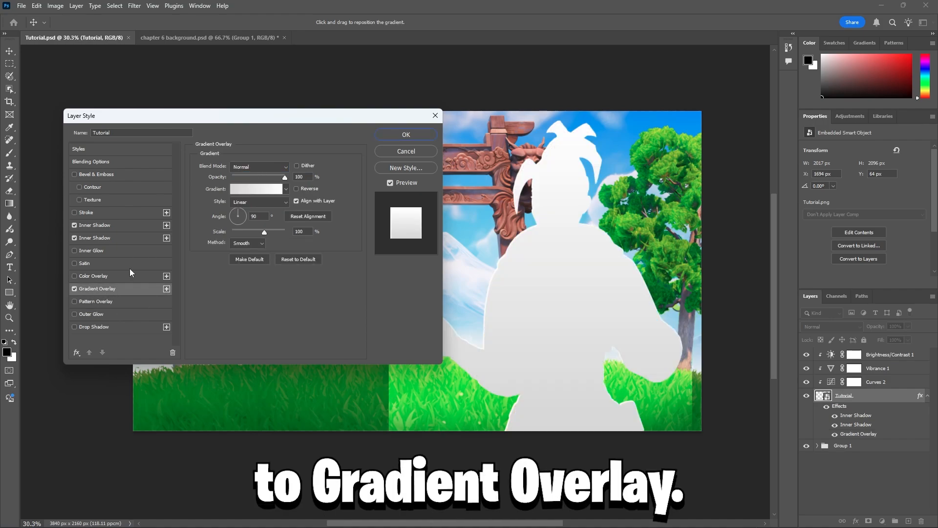
{"action": "left_click", "coordinate": [255, 189]}
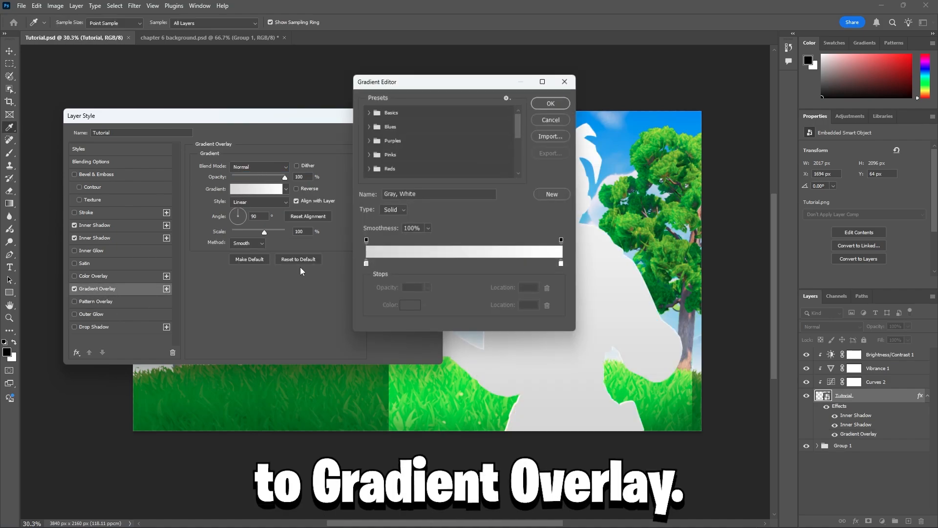
{"action": "left_click", "coordinate": [366, 265]}
{"action": "left_click", "coordinate": [411, 307]}
{"action": "left_click_drag", "start_coordinate": [477, 238], "coordinate": [477, 241]}
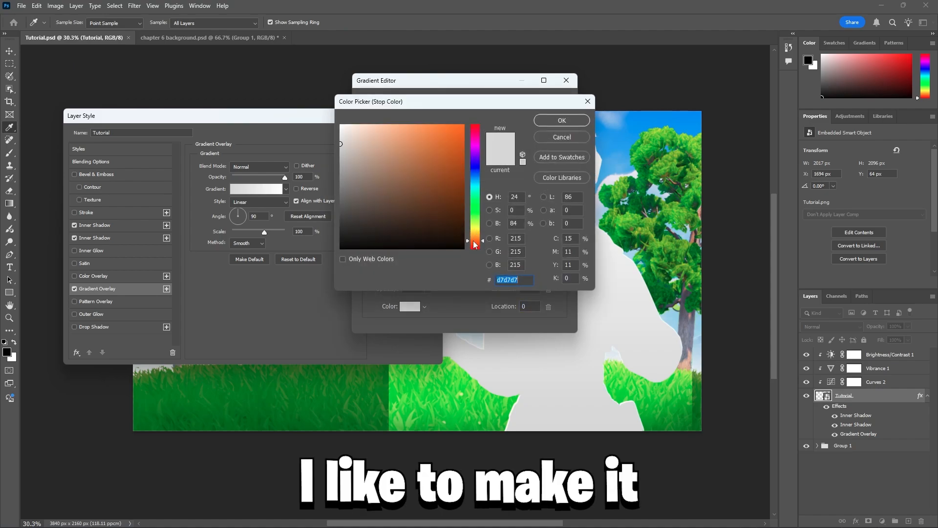
{"action": "left_click_drag", "start_coordinate": [439, 216], "coordinate": [466, 220]}
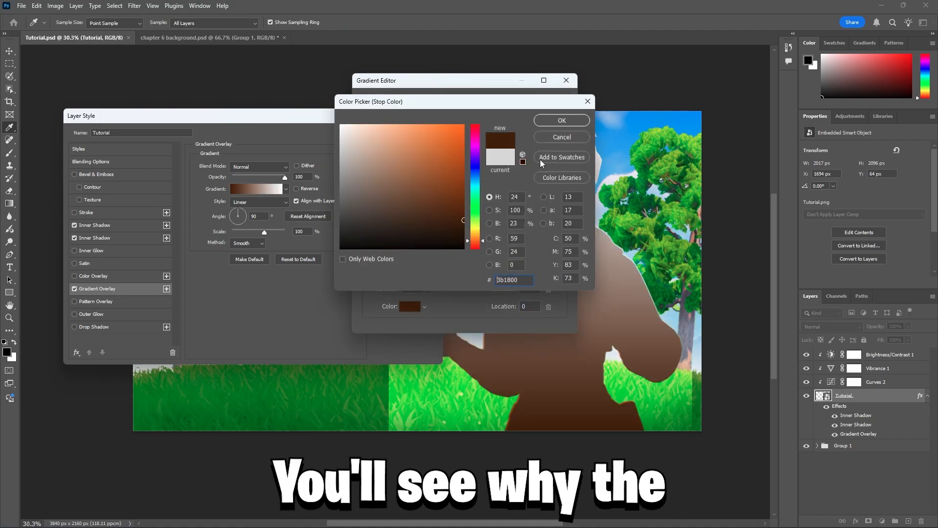
{"action": "left_click", "coordinate": [559, 121]}
{"action": "left_click", "coordinate": [554, 103]}
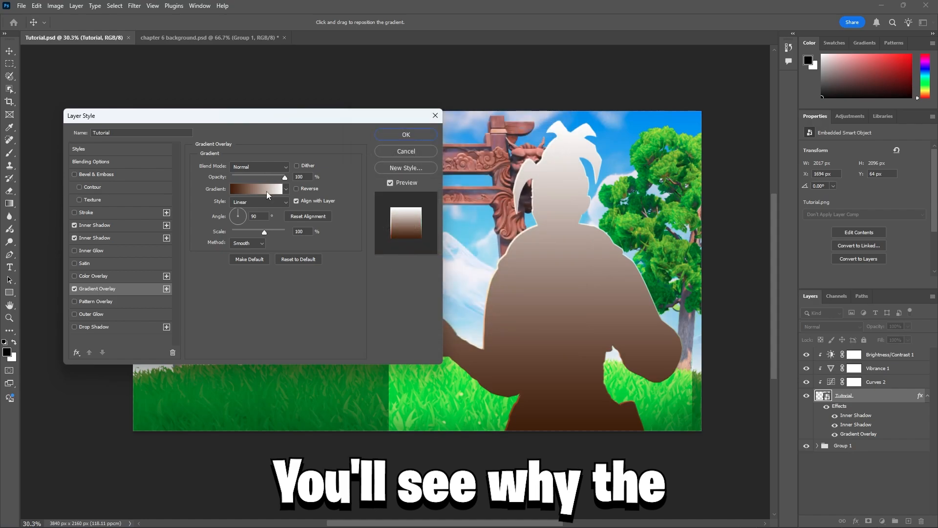
Set the gradient overlay to Multiply at 99% scale and move its white stop to the 47% location.
{"action": "left_click", "coordinate": [259, 167]}
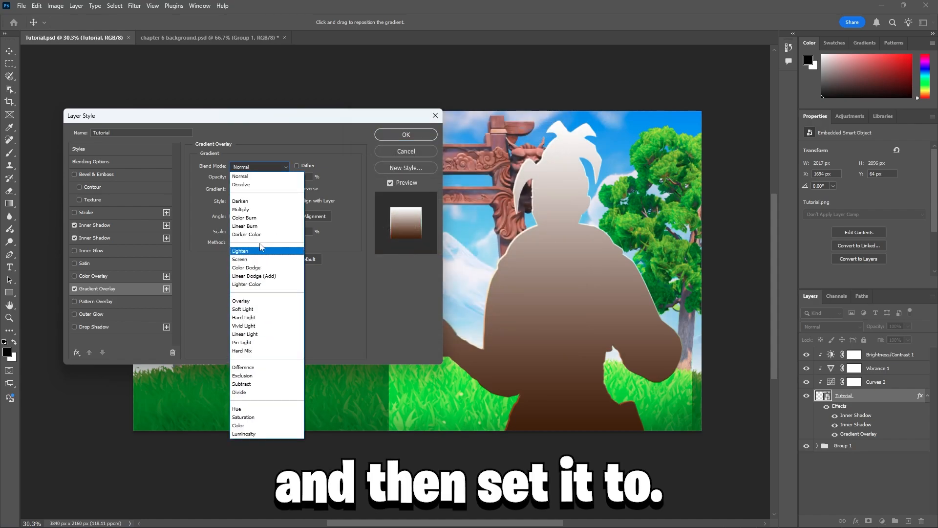
{"action": "left_click", "coordinate": [250, 209]}
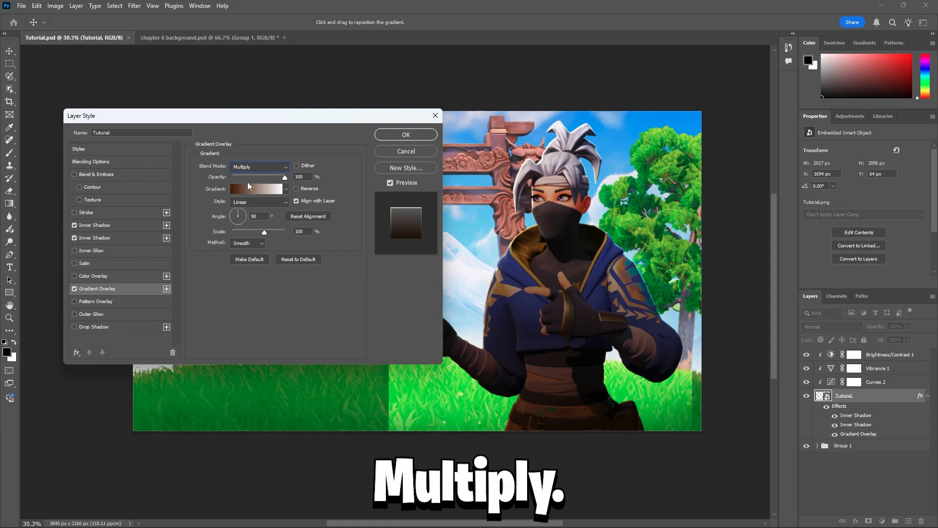
{"action": "left_click_drag", "start_coordinate": [275, 233], "coordinate": [265, 239]}
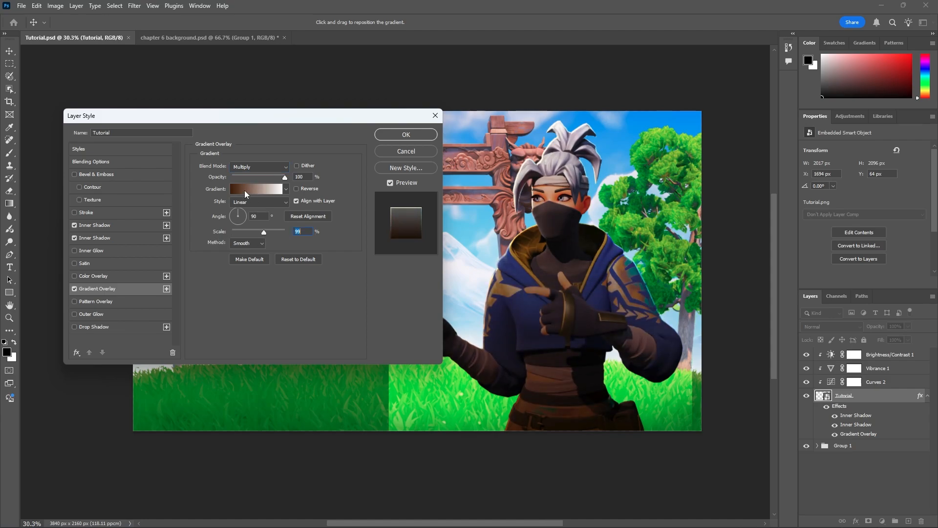
{"action": "left_click", "coordinate": [257, 189]}
{"action": "left_click", "coordinate": [562, 264]}
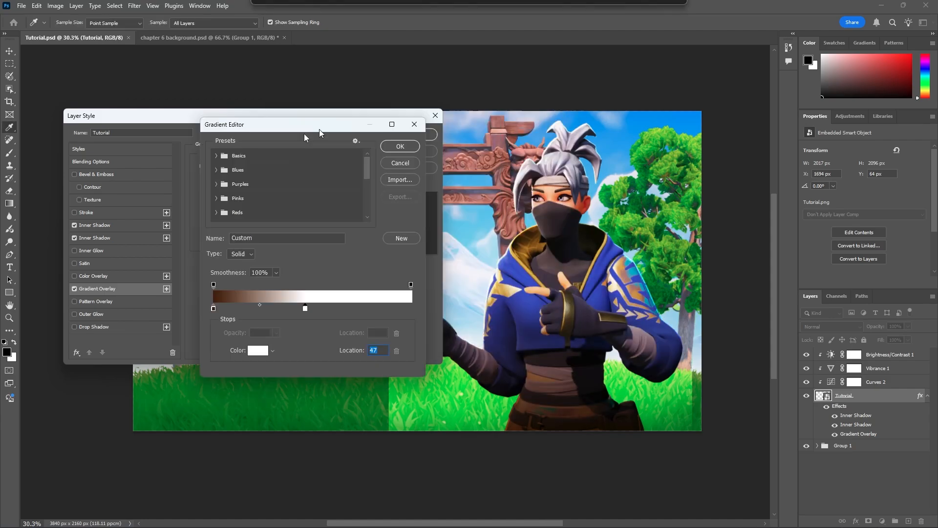
{"action": "left_click", "coordinate": [399, 148]}
Try Screen and Overlay on the gradient overlay, return it to Multiply and lower its opacity to 28%.
{"action": "left_click", "coordinate": [259, 167]}
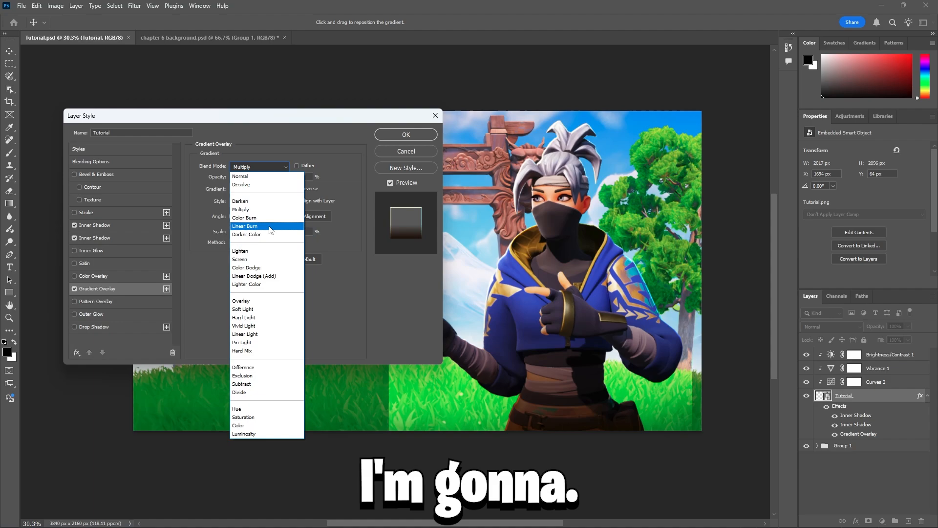
{"action": "left_click", "coordinate": [261, 259]}
{"action": "left_click", "coordinate": [264, 168]}
{"action": "left_click", "coordinate": [260, 300]}
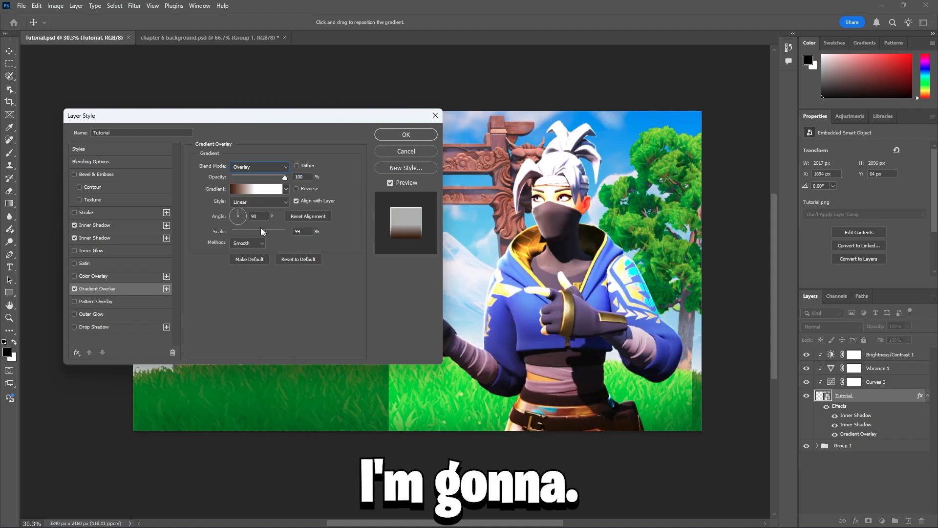
{"action": "left_click", "coordinate": [264, 168]}
{"action": "left_click", "coordinate": [254, 210]}
{"action": "left_click_drag", "start_coordinate": [284, 177], "coordinate": [256, 181]}
Try black and deep blue for the gradient's dark stop, then settle on dark brown #361600.
{"action": "left_click_drag", "start_coordinate": [355, 114], "coordinate": [200, 142]}
{"action": "left_click", "coordinate": [119, 211]}
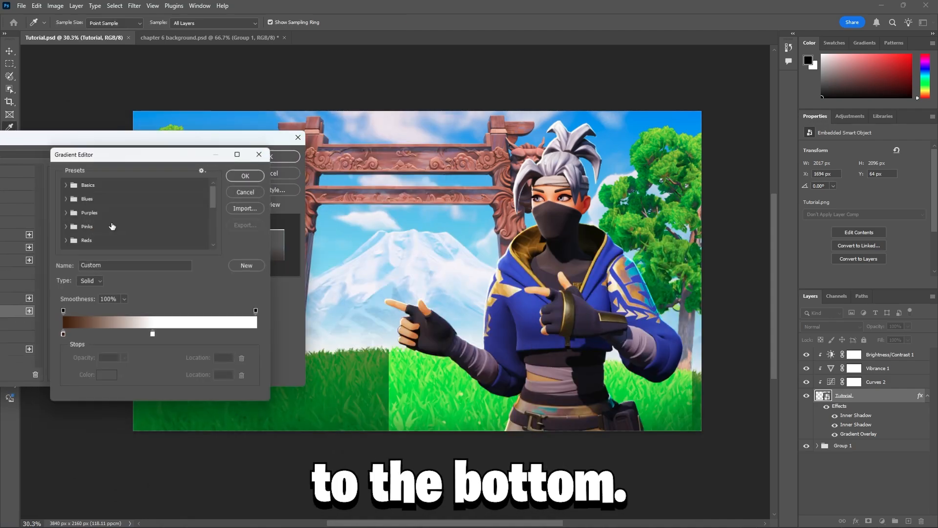
{"action": "left_click", "coordinate": [61, 336]}
{"action": "left_click", "coordinate": [107, 377]}
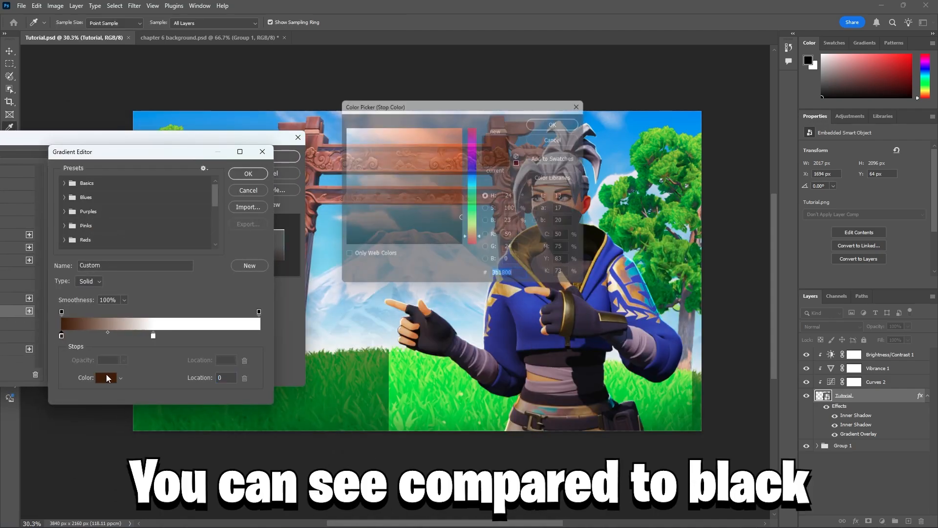
{"action": "left_click_drag", "start_coordinate": [352, 239], "coordinate": [165, 328]}
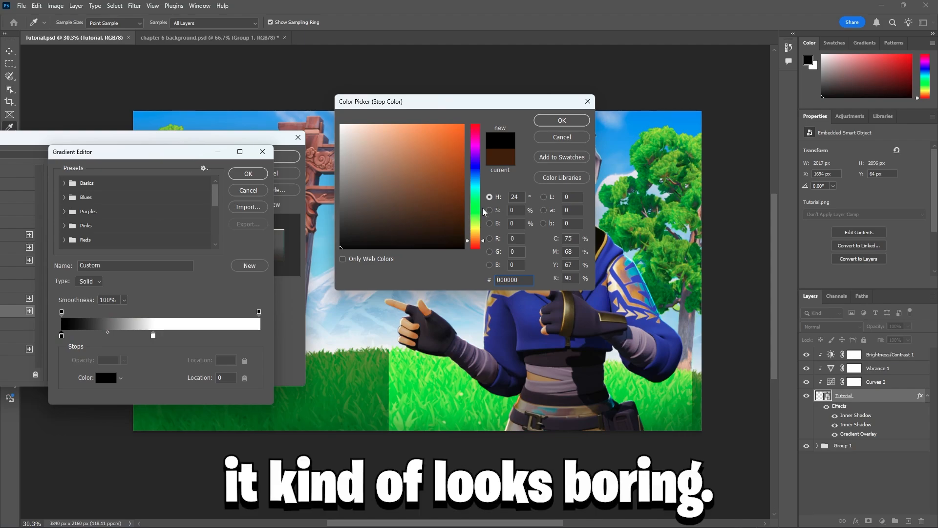
{"action": "left_click", "coordinate": [475, 161]}
{"action": "left_click", "coordinate": [464, 174]}
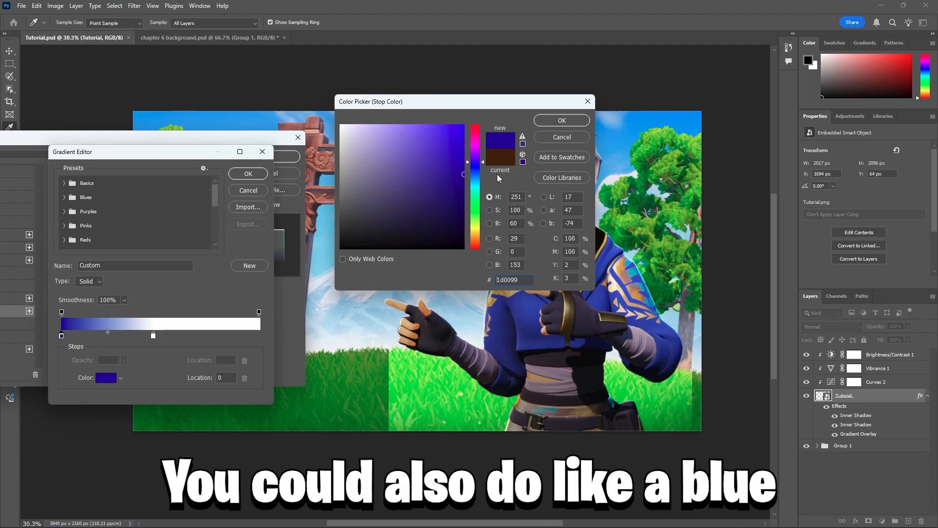
{"action": "left_click", "coordinate": [473, 245]}
{"action": "left_click_drag", "start_coordinate": [477, 246], "coordinate": [478, 225]}
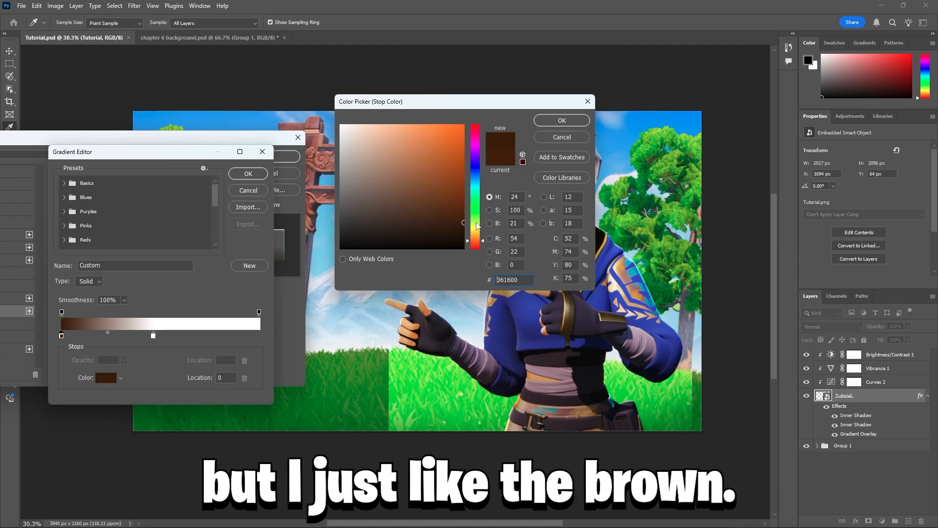
{"action": "left_click", "coordinate": [568, 121]}
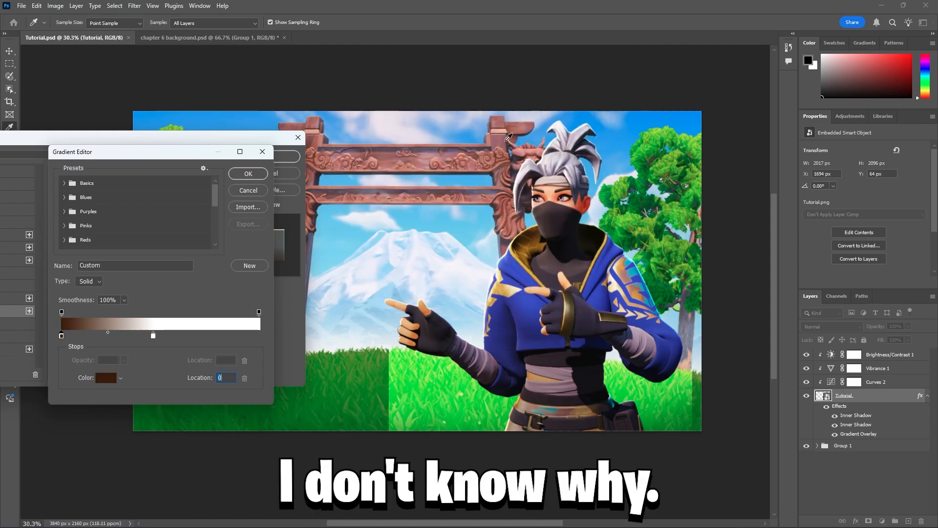
{"action": "left_click", "coordinate": [252, 172]}
Set the gradient overlay to Soft Light, shift its brown stop closer to the white stop, and apply the layer style.
{"action": "left_click", "coordinate": [122, 188]}
{"action": "left_click", "coordinate": [112, 281]}
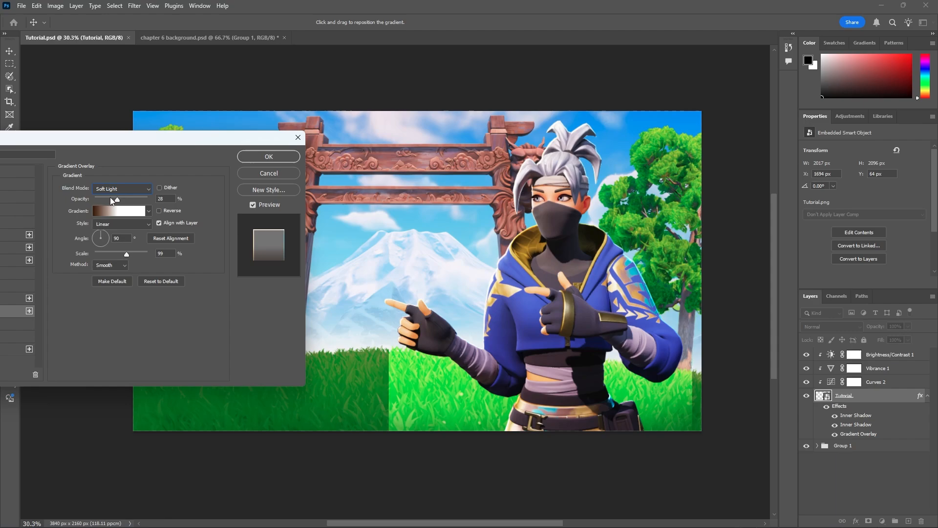
{"action": "left_click", "coordinate": [119, 210]}
{"action": "left_click", "coordinate": [153, 336]}
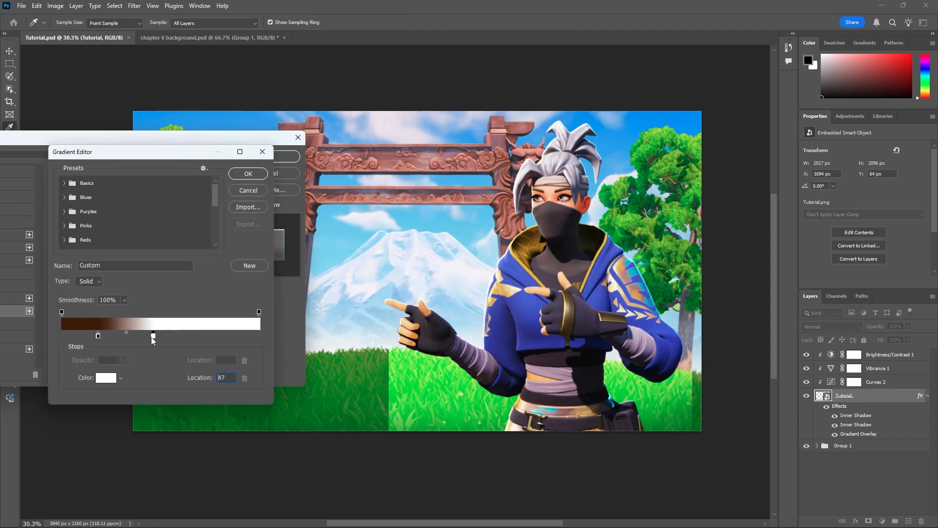
{"action": "left_click", "coordinate": [248, 173]}
{"action": "left_click", "coordinate": [262, 157]}
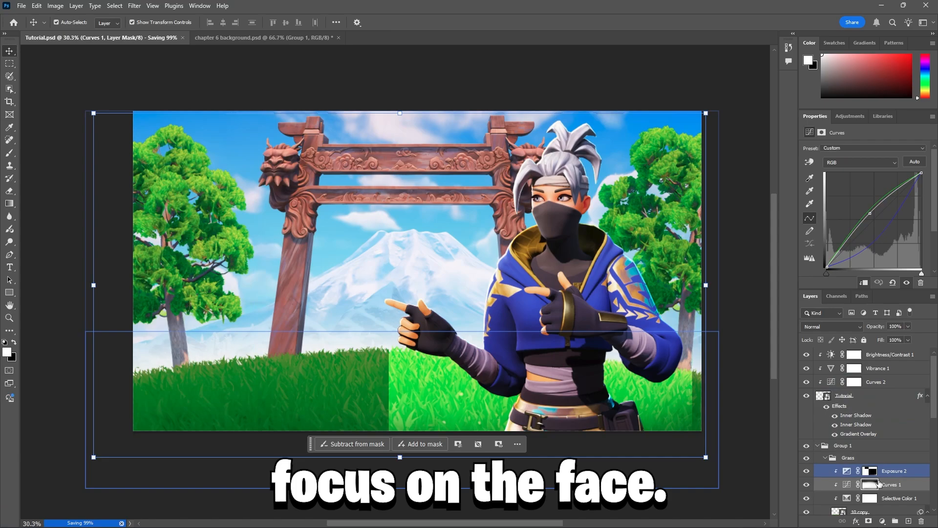
Select the Exposure 2 adjustment layer in the Grass group.
{"action": "left_click", "coordinate": [889, 471]}
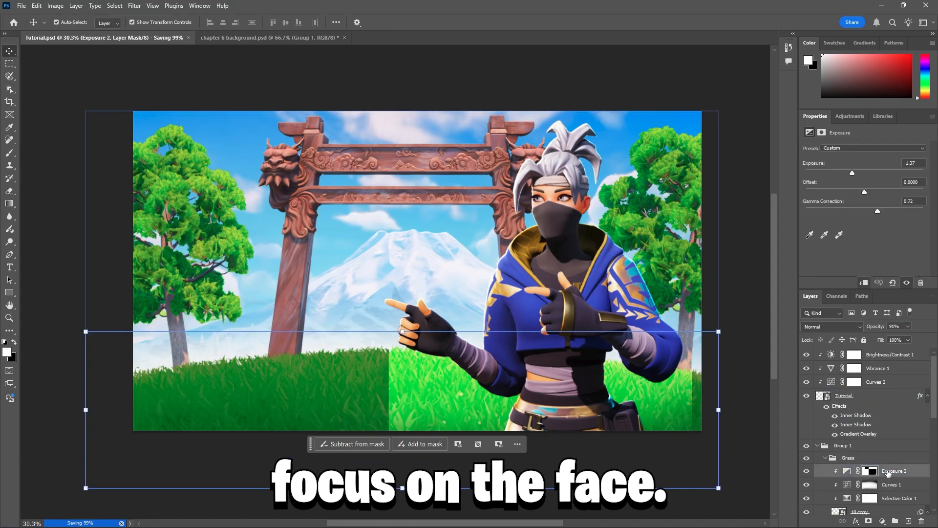
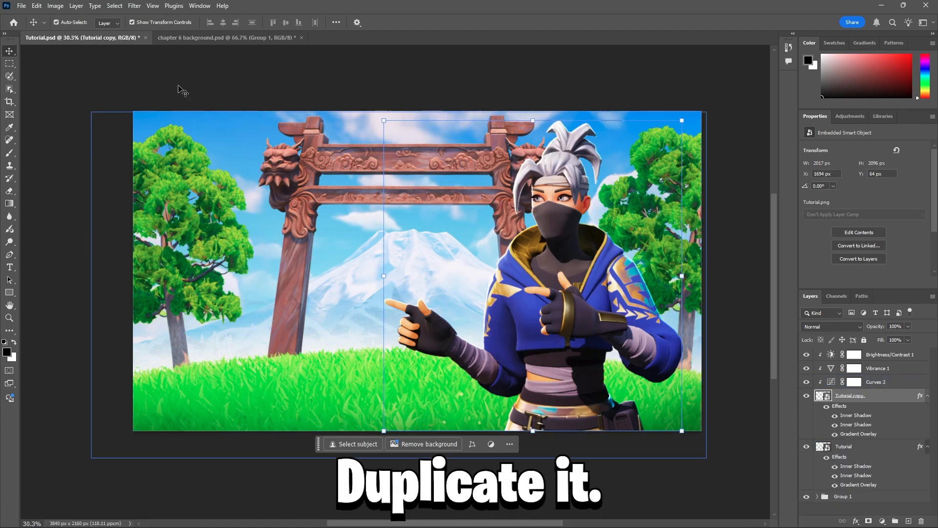
Rasterize the layer style of the duplicated character layer and apply a Gaussian Blur with a 27.7 px radius.
{"action": "right_click", "coordinate": [864, 399]}
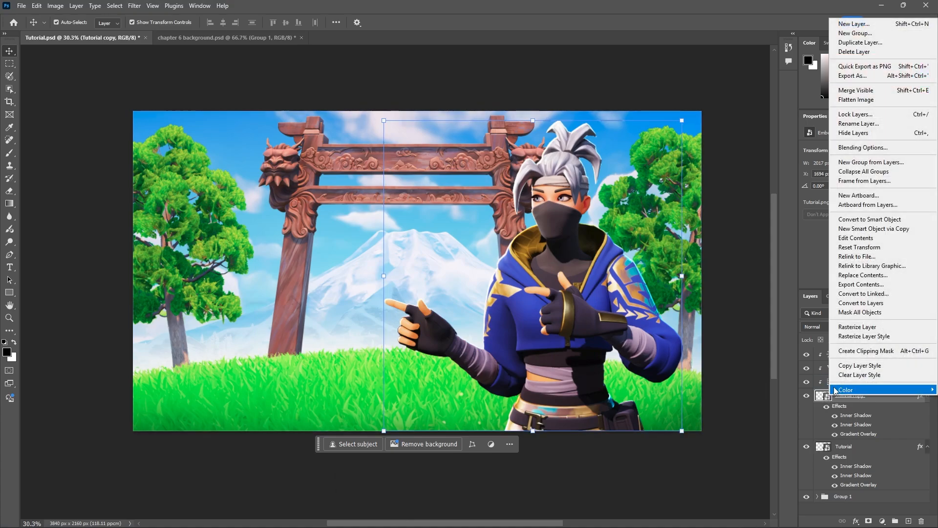
{"action": "left_click", "coordinate": [864, 336]}
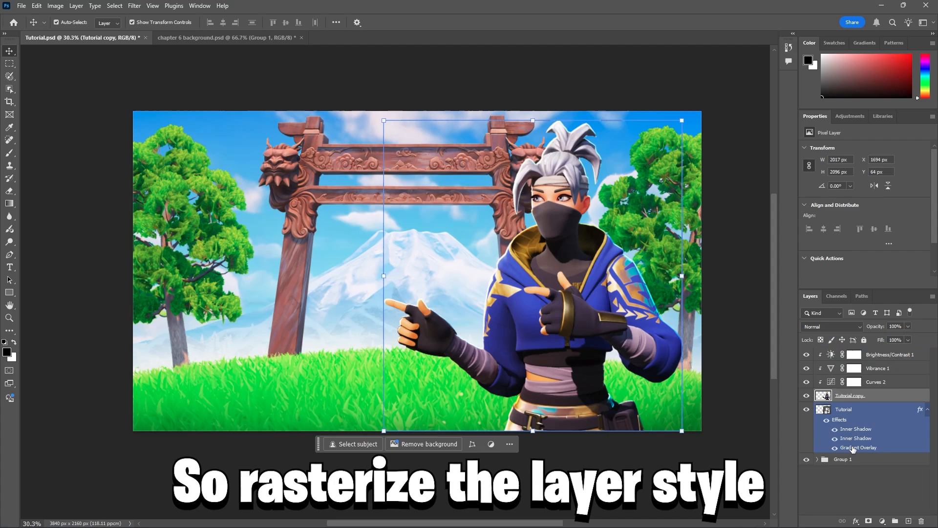
{"action": "left_click", "coordinate": [135, 6]}
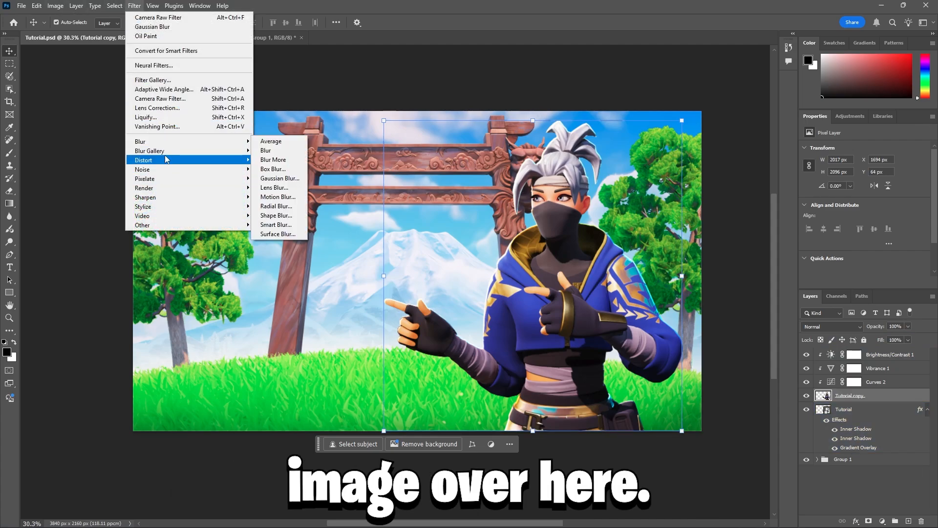
{"action": "mouse_move", "coordinate": [177, 143]}
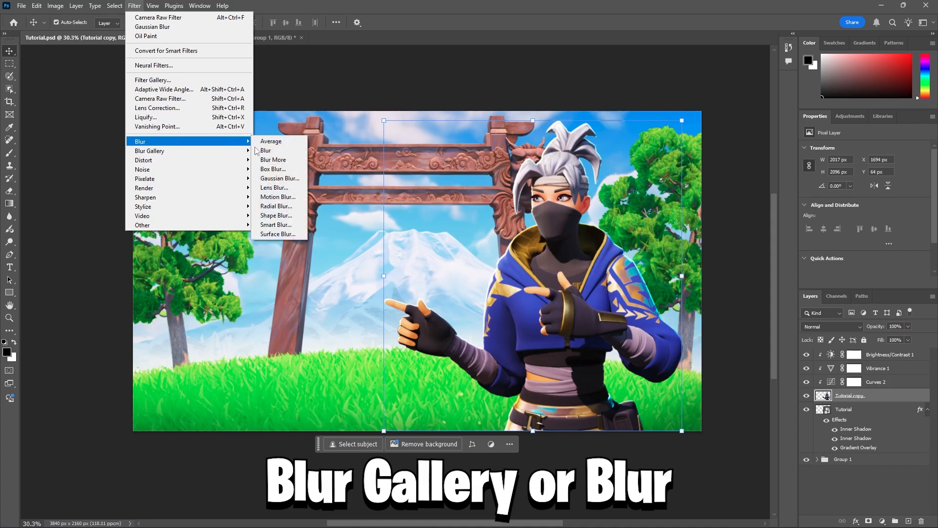
{"action": "left_click", "coordinate": [287, 180]}
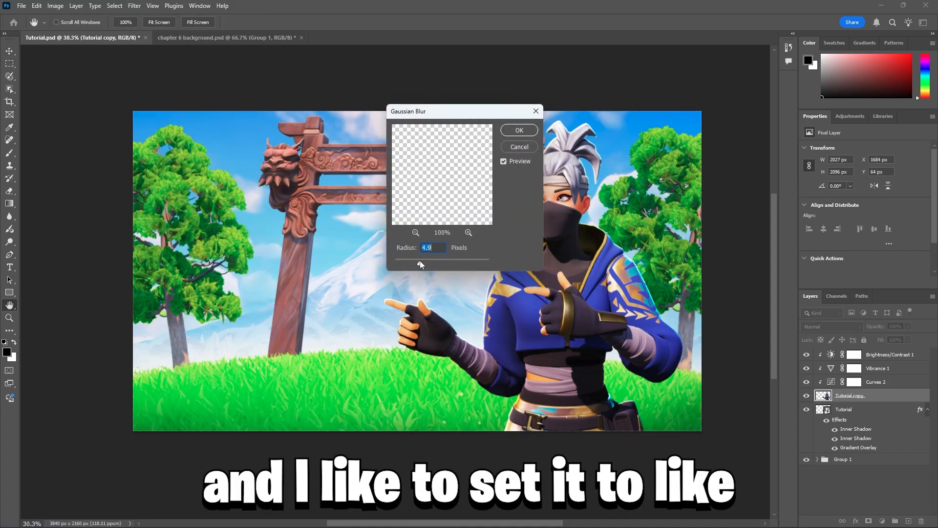
{"action": "left_click_drag", "start_coordinate": [450, 257], "coordinate": [439, 253]}
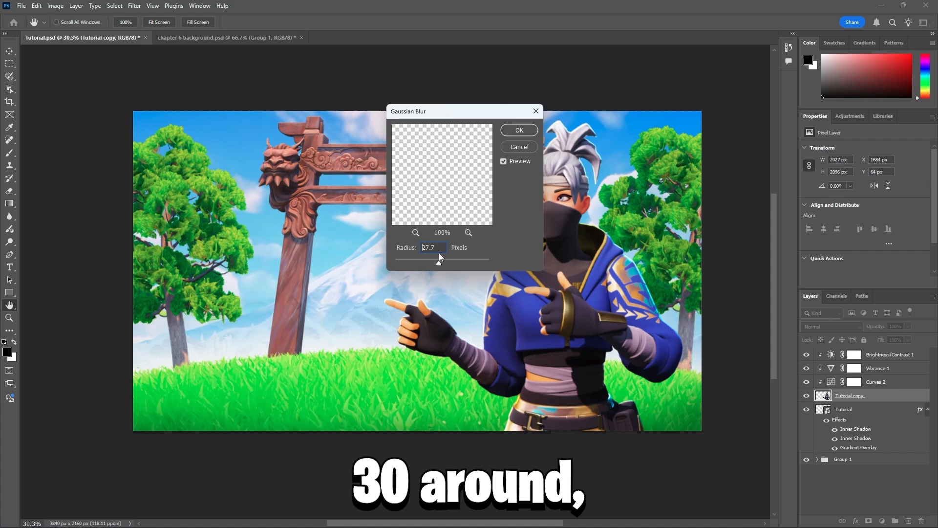
{"action": "left_click", "coordinate": [521, 130]}
Blend the blurred character copy in Screen mode at 22% opacity.
{"action": "left_click", "coordinate": [842, 328]}
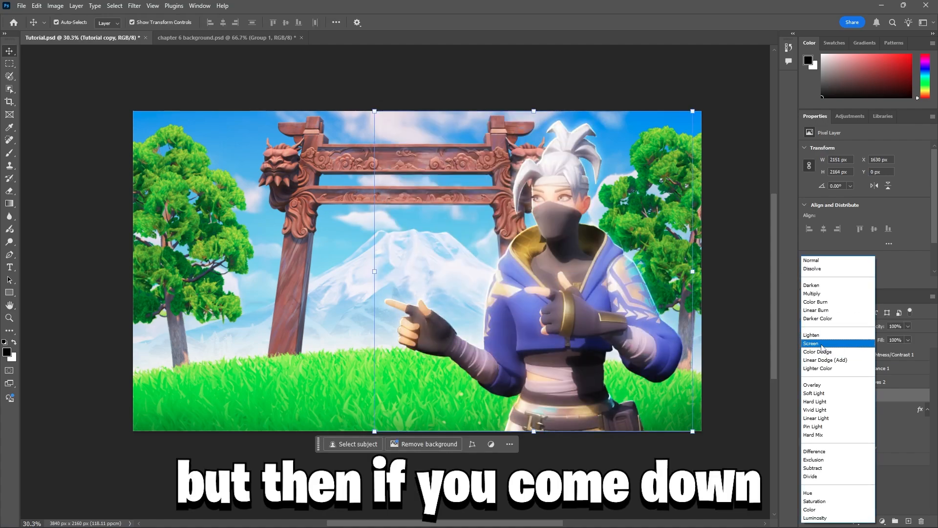
{"action": "left_click", "coordinate": [823, 345]}
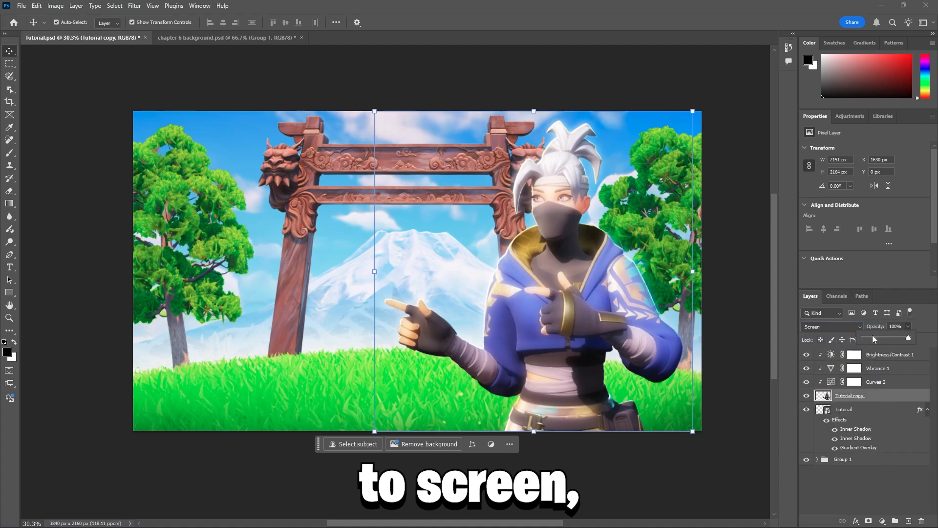
{"action": "left_click_drag", "start_coordinate": [873, 338], "coordinate": [874, 335]}
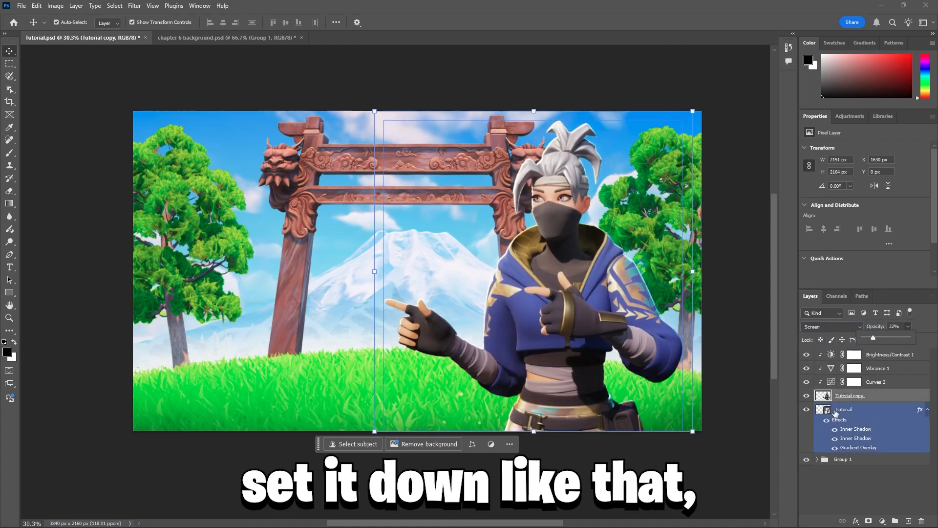
Compare the character with and without the blurred copy by toggling that layer's visibility.
{"action": "left_click", "coordinate": [807, 396]}
{"action": "left_click", "coordinate": [807, 396]}
{"action": "left_click", "coordinate": [807, 396]}
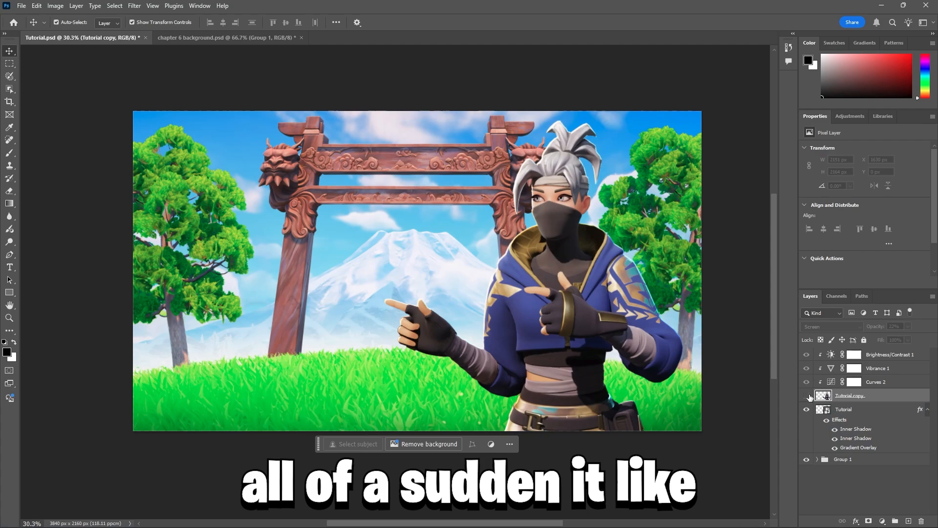
{"action": "left_click", "coordinate": [807, 396]}
{"action": "left_click", "coordinate": [807, 396]}
{"action": "left_click", "coordinate": [807, 396]}
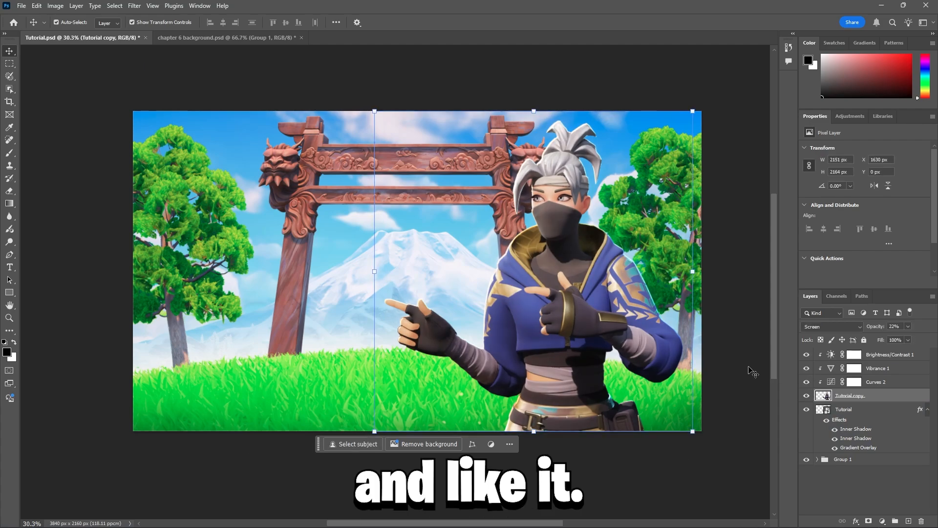
Group the Tutorial layer and its blurred copy together.
{"action": "left_click", "coordinate": [865, 410], "text": "shift"}
{"action": "left_click", "coordinate": [875, 355], "text": "shift"}
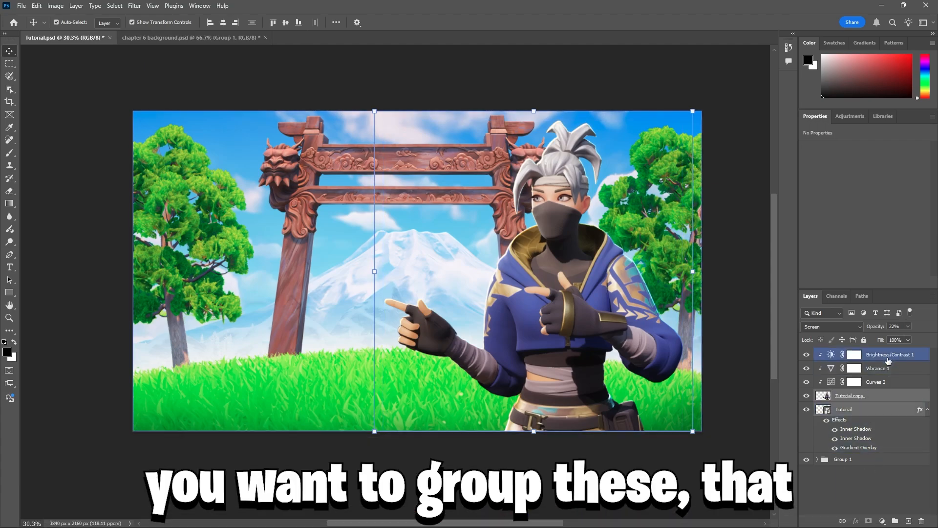
{"action": "key", "text": "ctrl+g"}
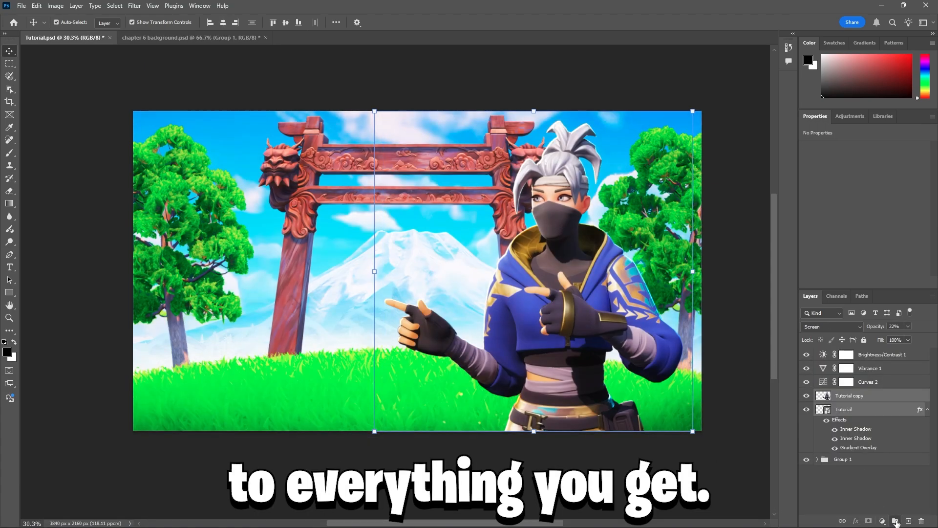
{"action": "left_click", "coordinate": [895, 521]}
Clip the Curves 2, Vibrance 1 and Brightness/Contrast 1 adjustment layers to the new character group.
{"action": "left_click", "coordinate": [867, 383]}
{"action": "left_click", "coordinate": [871, 357], "text": "shift"}
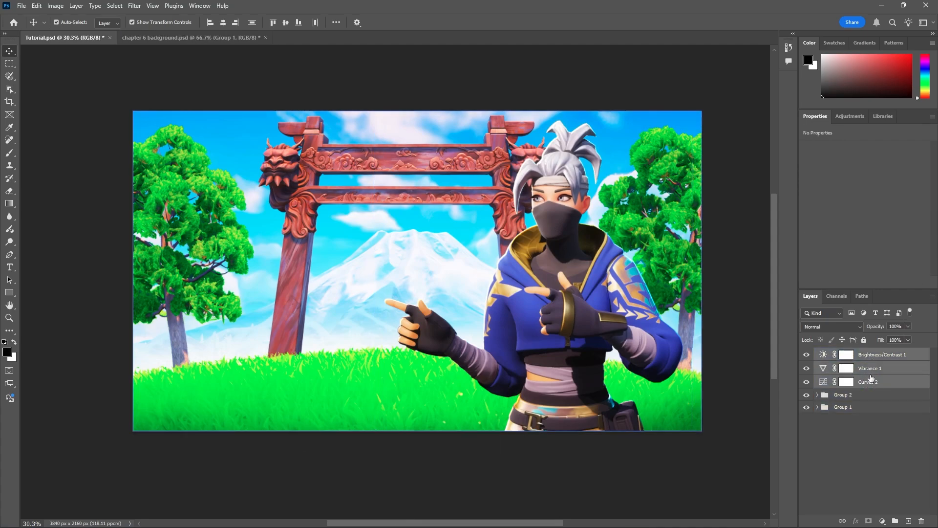
{"action": "right_click", "coordinate": [871, 378]}
{"action": "left_click", "coordinate": [877, 353]}
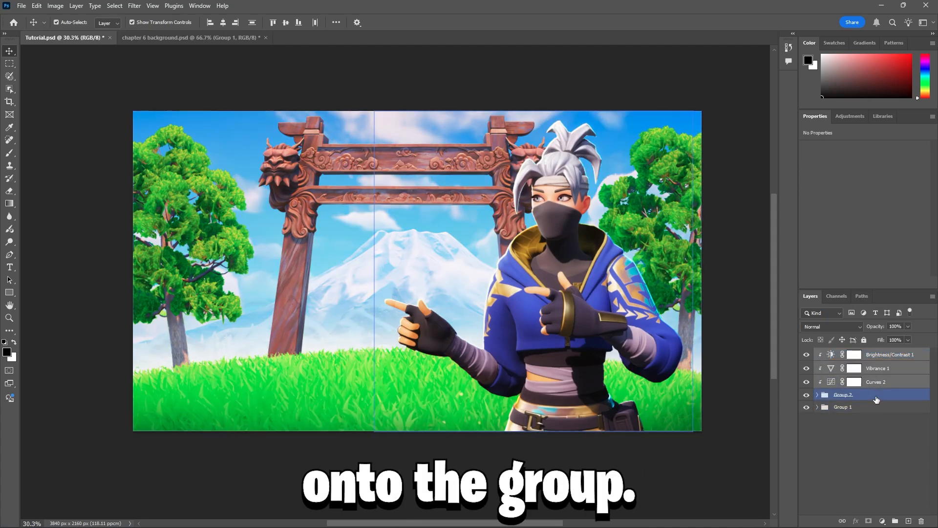
Expand the character group to check the blurred copy, clear the layer selection and save the document.
{"action": "left_click", "coordinate": [818, 395]}
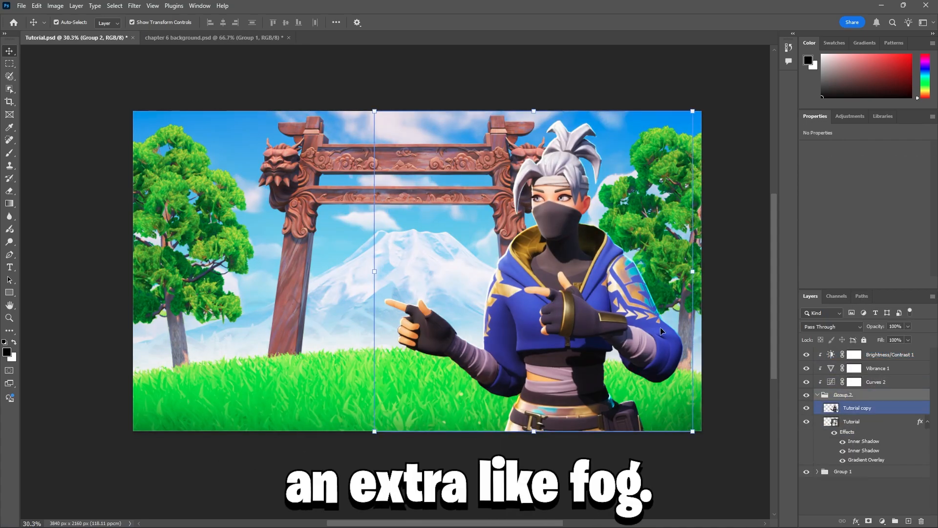
{"action": "left_click", "coordinate": [860, 408]}
{"action": "left_click", "coordinate": [743, 369]}
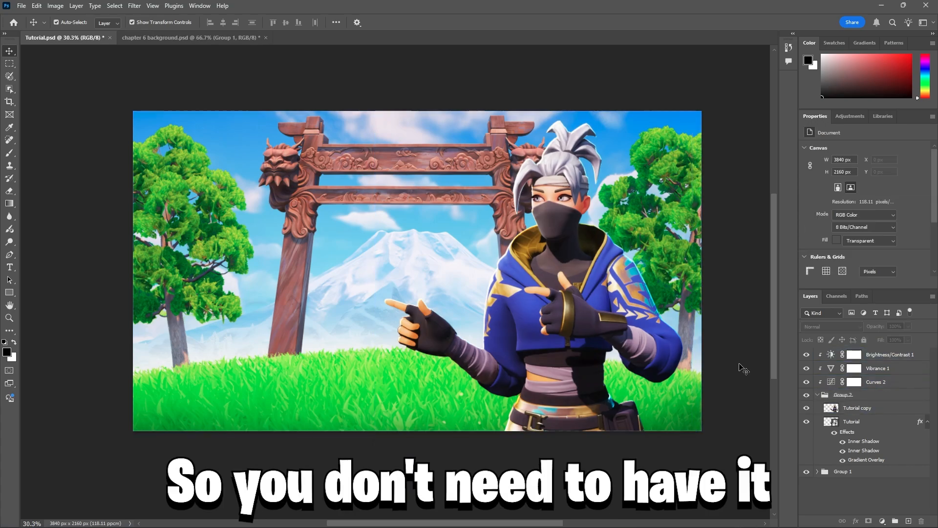
{"action": "key", "text": "ctrl+s"}
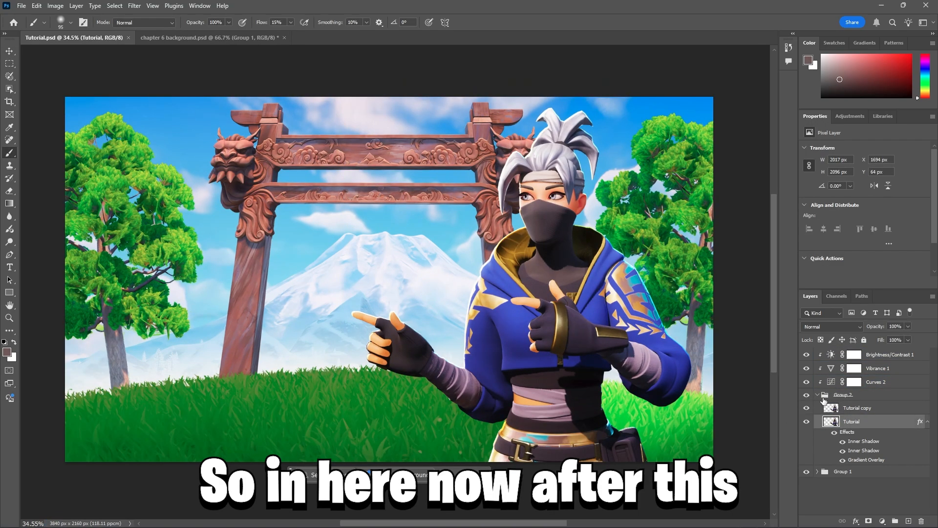
Select and collapse the character group, and open the choice of new fill and adjustment layers.
{"action": "left_click", "coordinate": [825, 398]}
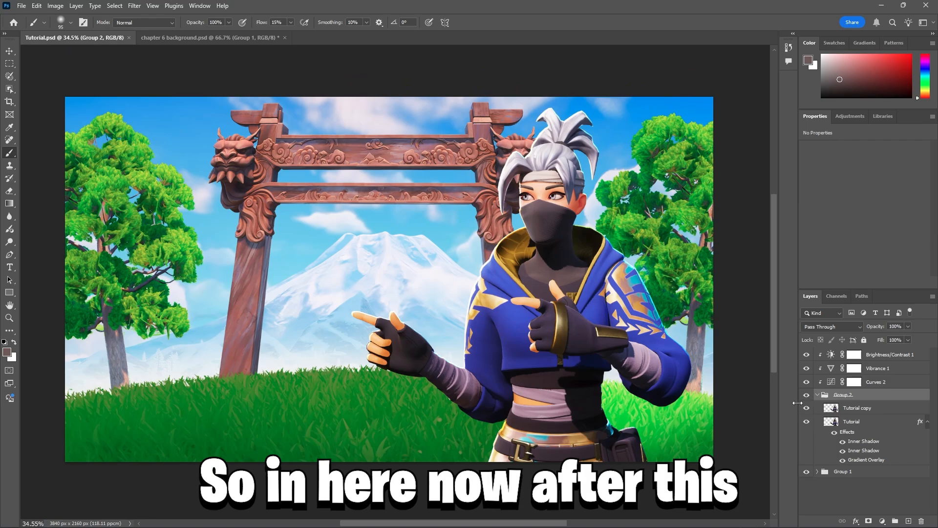
{"action": "left_click", "coordinate": [816, 396]}
{"action": "left_click", "coordinate": [885, 519]}
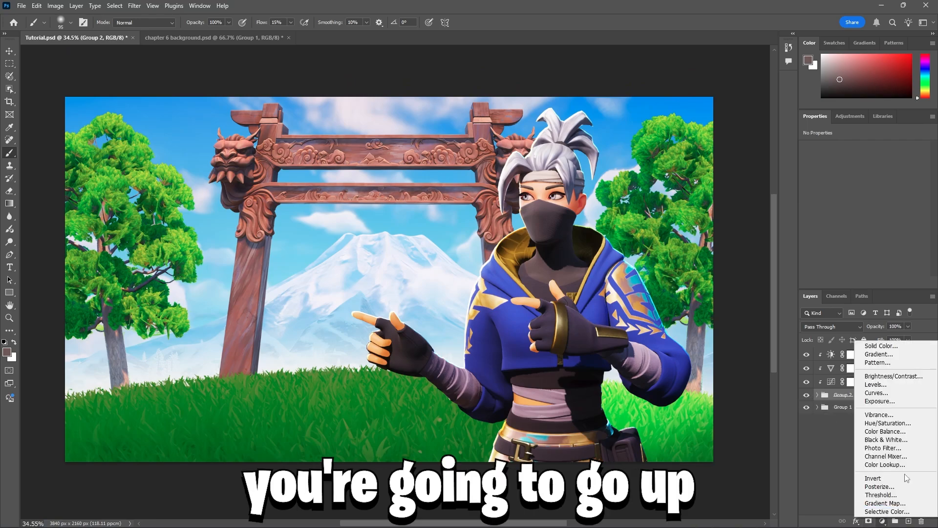
Add a solid color fill in pale peach-orange, clipped to Group 2.
{"action": "left_click", "coordinate": [873, 347]}
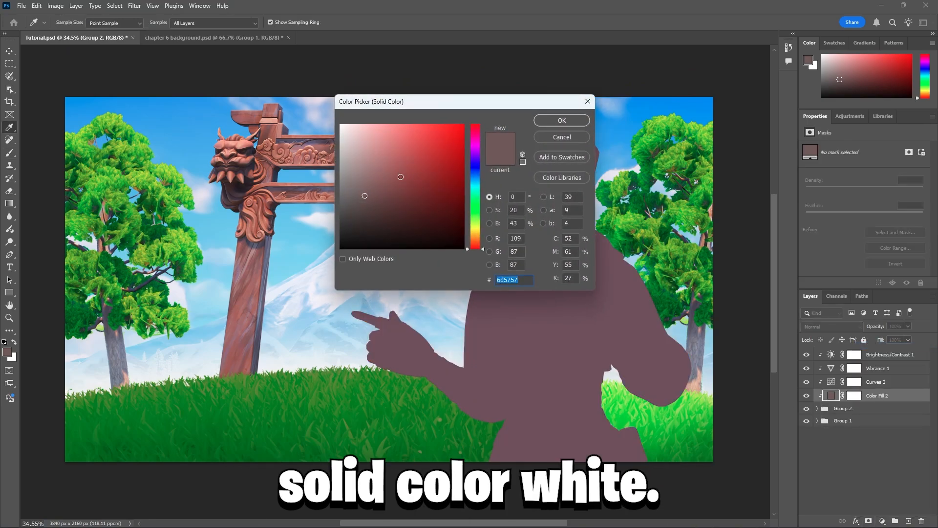
{"action": "type", "text": "ffffff"}
{"action": "left_click_drag", "start_coordinate": [474, 243], "coordinate": [481, 238]}
{"action": "left_click_drag", "start_coordinate": [347, 132], "coordinate": [352, 122]}
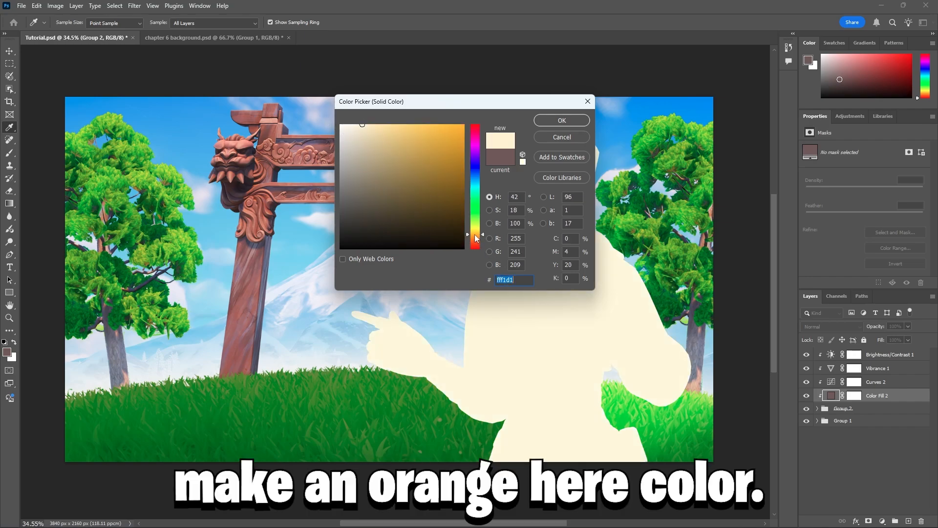
{"action": "left_click", "coordinate": [562, 120]}
{"action": "key", "text": "b"}
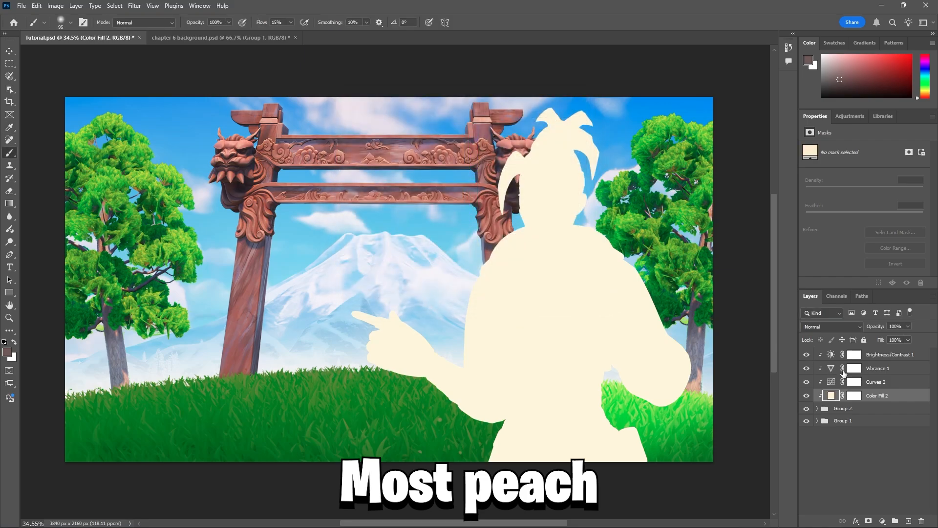
Add a second solid color fill in light blue, clipped directly above Group 2.
{"action": "left_click", "coordinate": [866, 409]}
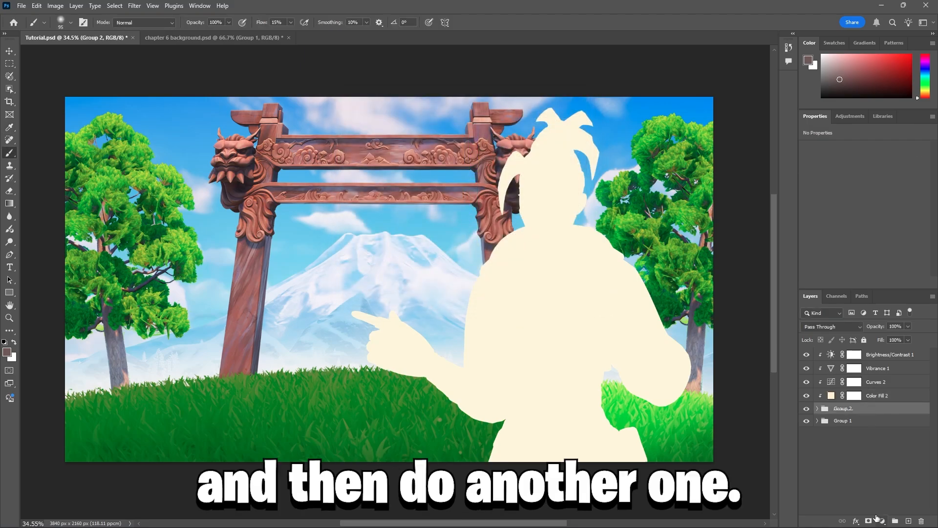
{"action": "left_click", "coordinate": [884, 511]}
{"action": "left_click", "coordinate": [879, 409]}
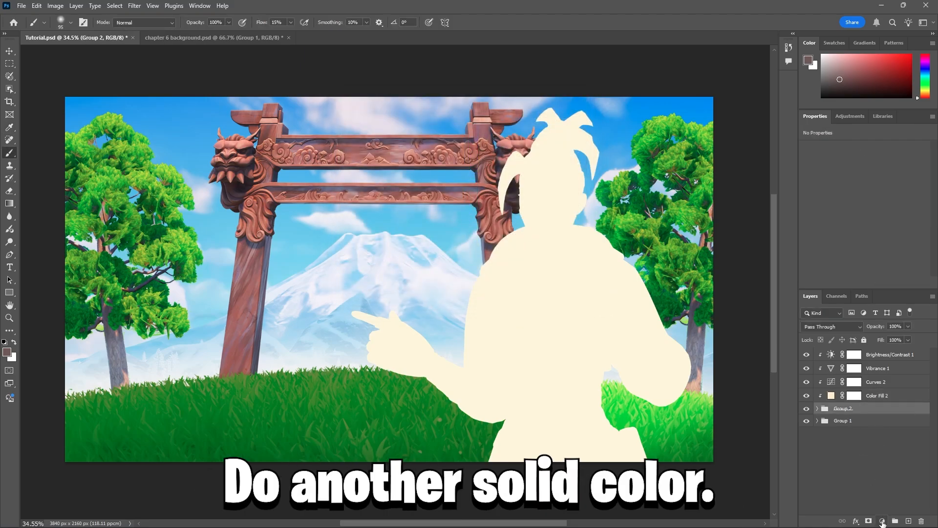
{"action": "left_click", "coordinate": [887, 520]}
{"action": "left_click", "coordinate": [830, 345]}
{"action": "left_click", "coordinate": [475, 186]}
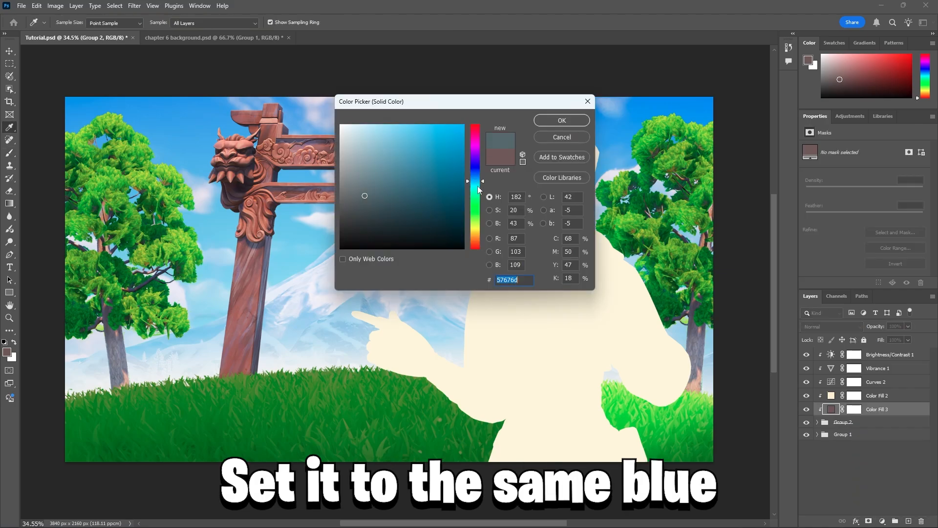
{"action": "left_click_drag", "start_coordinate": [411, 169], "coordinate": [381, 108]}
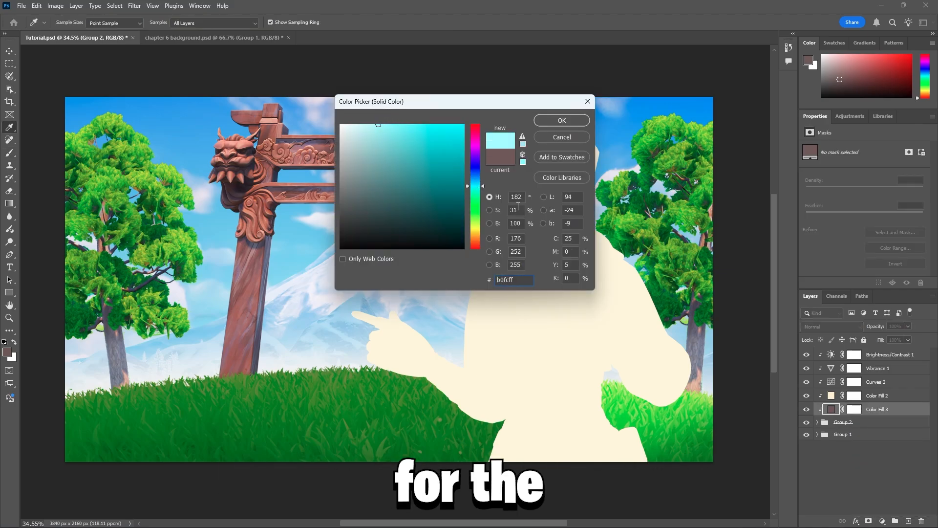
{"action": "left_click", "coordinate": [473, 179]}
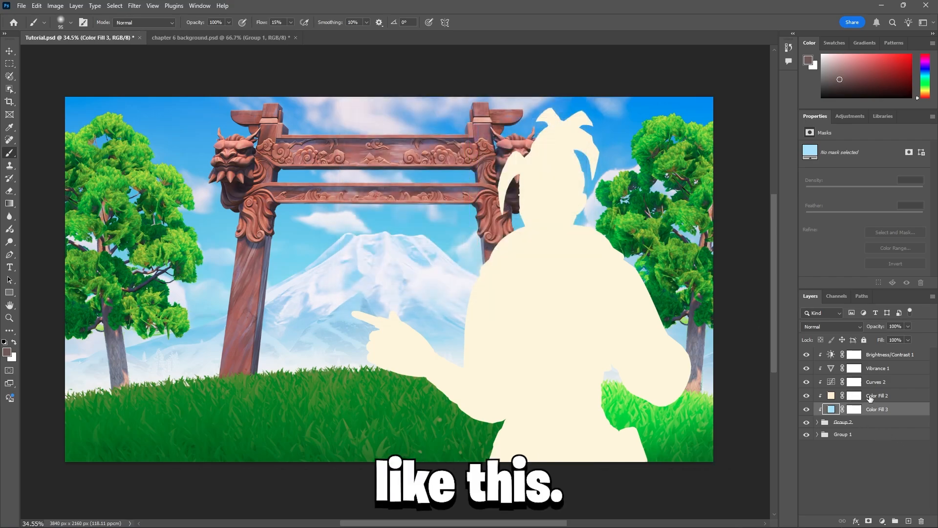
Invert the layer masks of both Color Fill 2 and Color Fill 3.
{"action": "left_click", "coordinate": [856, 396]}
{"action": "left_click", "coordinate": [859, 411], "text": "shift"}
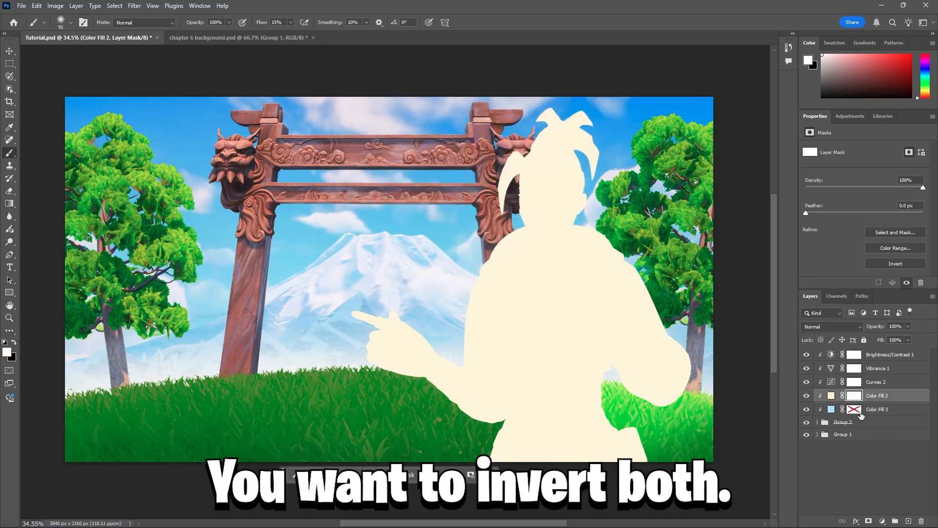
{"action": "left_click", "coordinate": [855, 409], "text": "shift"}
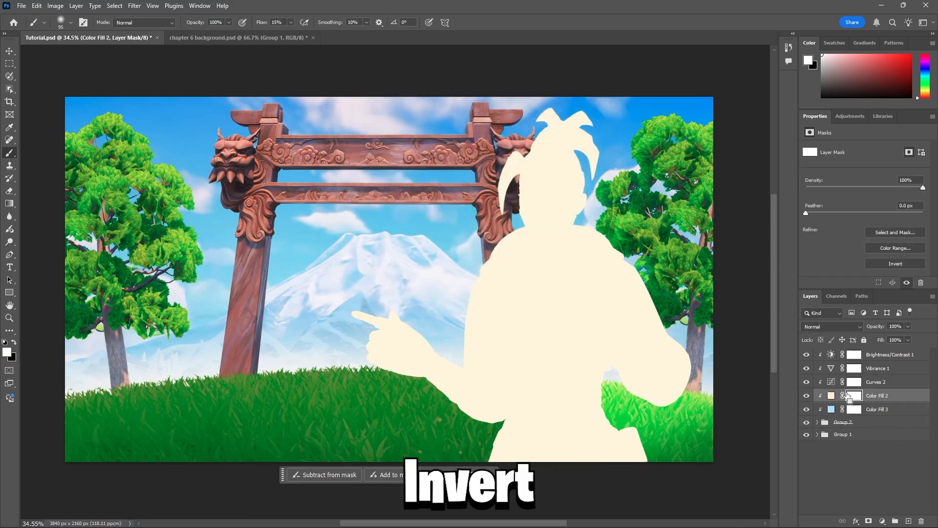
{"action": "key", "text": "ctrl+i"}
{"action": "left_click", "coordinate": [860, 412]}
{"action": "key", "text": "ctrl+i"}
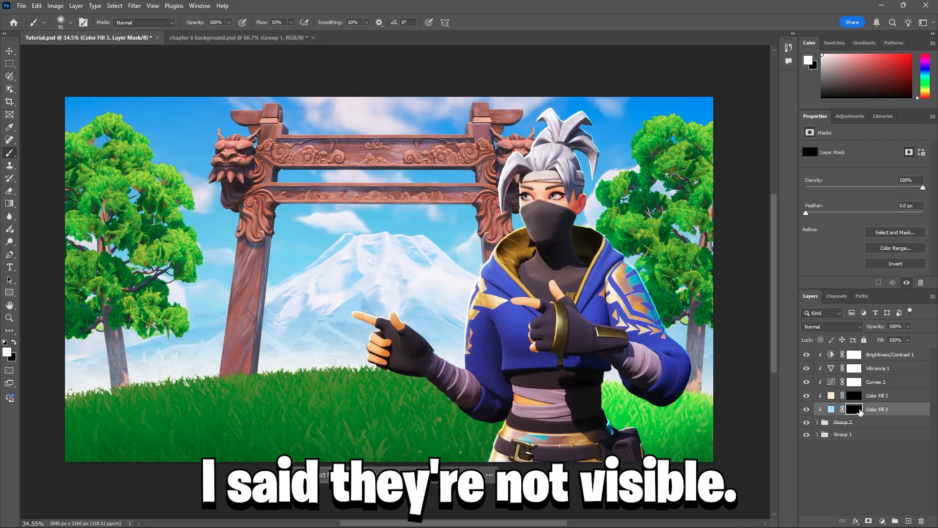
{"action": "scroll", "coordinate": [623, 208], "scroll_direction": "up", "scroll_amount": 3, "text": "alt"}
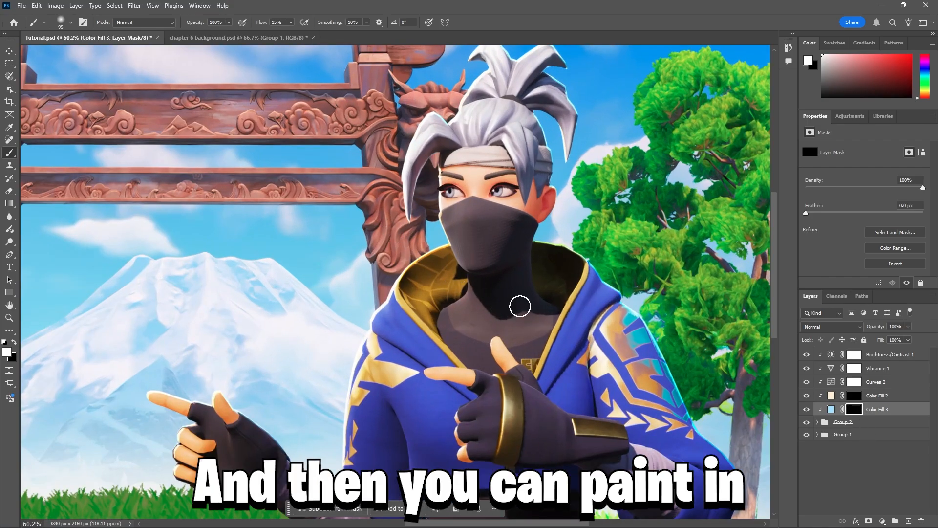
{"action": "mouse_move", "coordinate": [519, 306]}
{"action": "left_mouse_down"}
{"action": "mouse_move", "coordinate": [526, 367]}
{"action": "mouse_move", "coordinate": [476, 292]}
{"action": "left_mouse_up"}
{"action": "key", "text": "ctrl+z"}
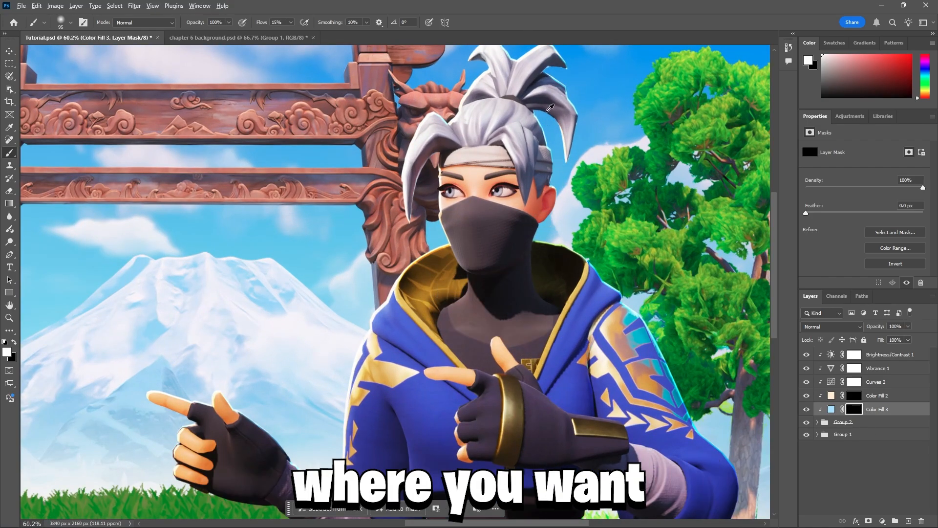
Set the brush flow to 100% and the brush opacity to 25%.
{"action": "scroll", "coordinate": [549, 108], "scroll_direction": "up", "scroll_amount": 2, "text": "alt"}
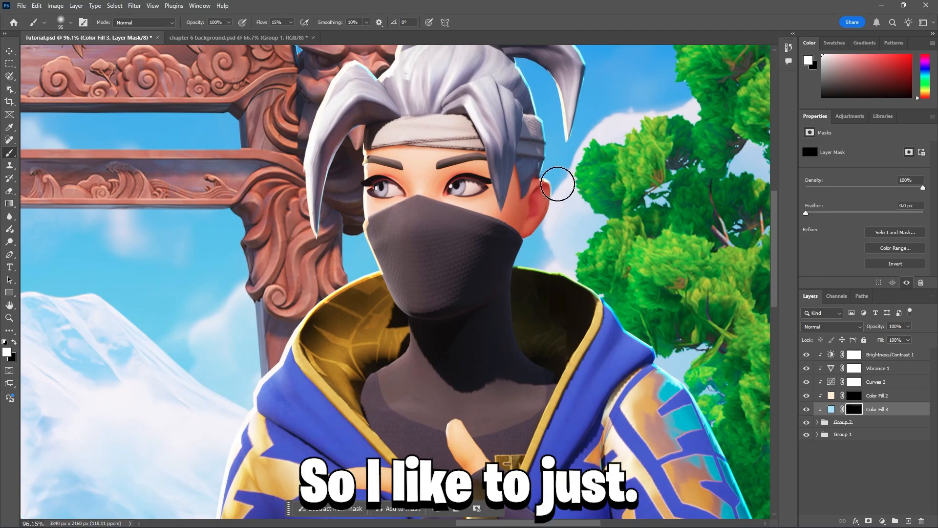
{"action": "left_click", "coordinate": [290, 23]}
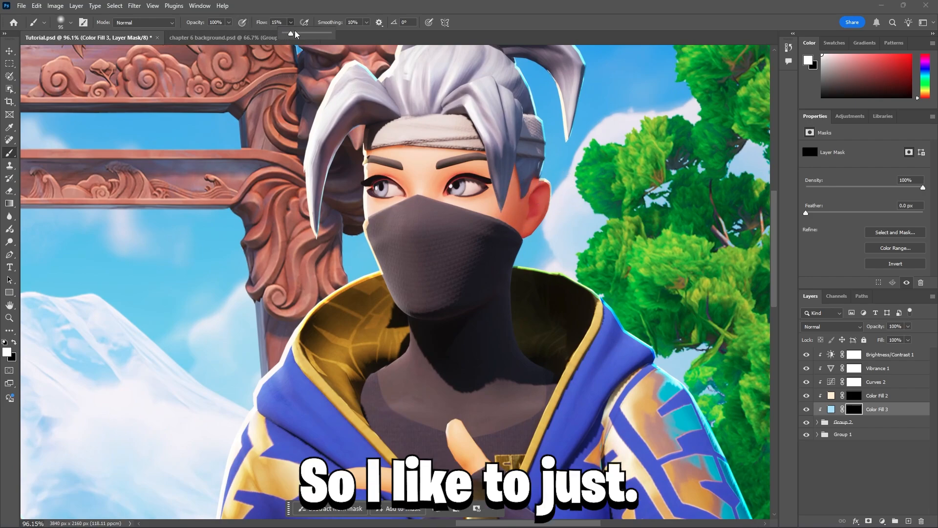
{"action": "left_click_drag", "start_coordinate": [291, 33], "coordinate": [325, 33]}
{"action": "left_click", "coordinate": [229, 22]}
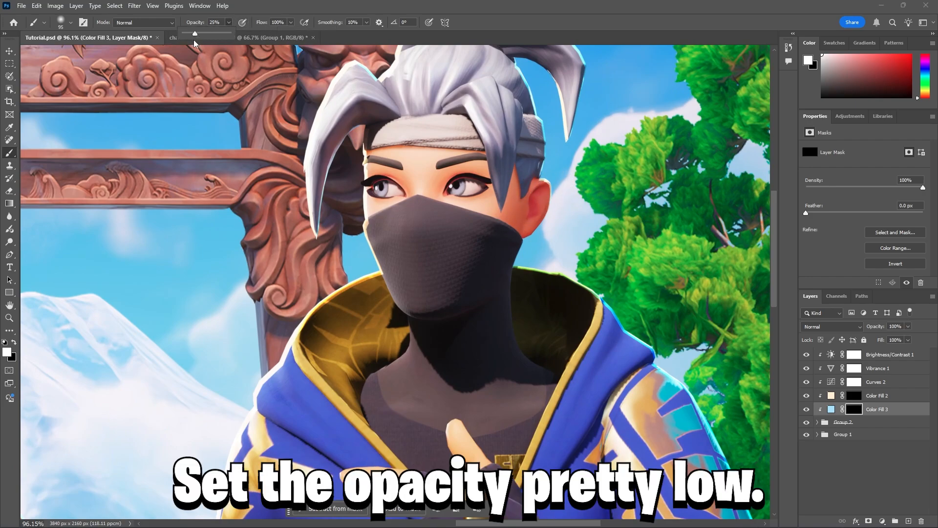
{"action": "left_click", "coordinate": [558, 190]}
Paint light-blue highlights on the Color Fill 3 mask around the character's ear and the outer edge of the ponytail.
{"action": "mouse_move", "coordinate": [558, 190]}
{"action": "left_mouse_down"}
{"action": "mouse_move", "coordinate": [540, 246]}
{"action": "mouse_move", "coordinate": [543, 134]}
{"action": "mouse_move", "coordinate": [533, 89]}
{"action": "mouse_move", "coordinate": [587, 148]}
{"action": "mouse_move", "coordinate": [584, 215]}
{"action": "left_mouse_up"}
{"action": "scroll", "coordinate": [552, 103], "scroll_direction": "up", "scroll_amount": 2}
{"action": "scroll", "coordinate": [576, 190], "scroll_direction": "up", "scroll_amount": 1}
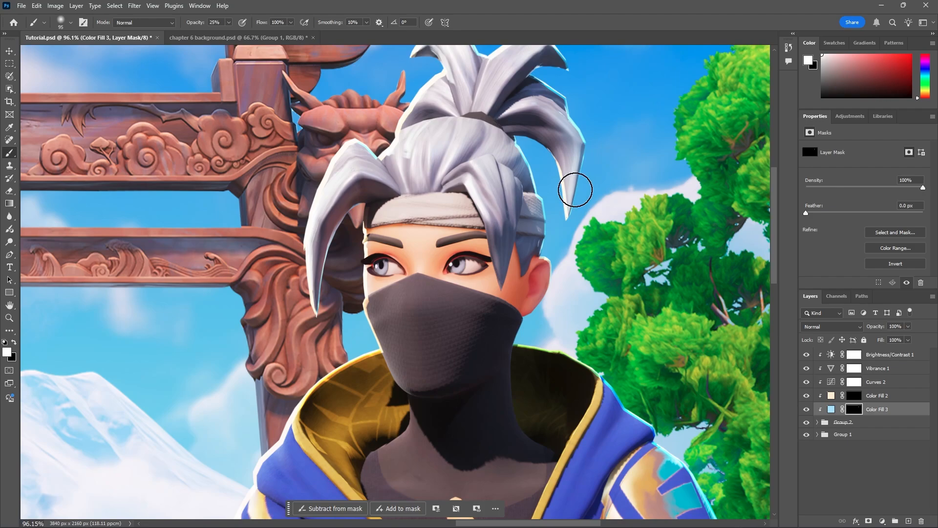
{"action": "scroll", "coordinate": [576, 190], "scroll_direction": "up", "scroll_amount": 2}
{"action": "mouse_move", "coordinate": [552, 122]}
{"action": "left_mouse_down"}
{"action": "mouse_move", "coordinate": [603, 168]}
{"action": "mouse_move", "coordinate": [594, 225]}
{"action": "left_mouse_up"}
Paint light-blue highlights along the outer edges of the hood, shoulder and patterned sleeve on the tree side.
{"action": "scroll", "coordinate": [547, 203], "scroll_direction": "down", "scroll_amount": 1}
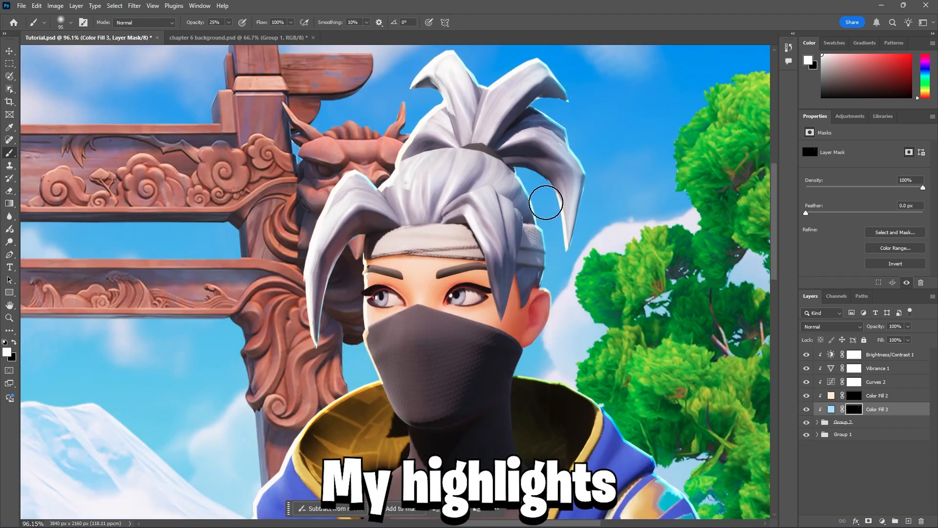
{"action": "scroll", "coordinate": [546, 202], "scroll_direction": "down", "scroll_amount": 3}
{"action": "left_click_drag", "start_coordinate": [620, 315], "coordinate": [685, 364]}
{"action": "scroll", "coordinate": [599, 228], "scroll_direction": "down", "scroll_amount": 4}
{"action": "left_click_drag", "start_coordinate": [677, 265], "coordinate": [733, 372]}
{"action": "scroll", "coordinate": [733, 372], "scroll_direction": "down", "scroll_amount": 5}
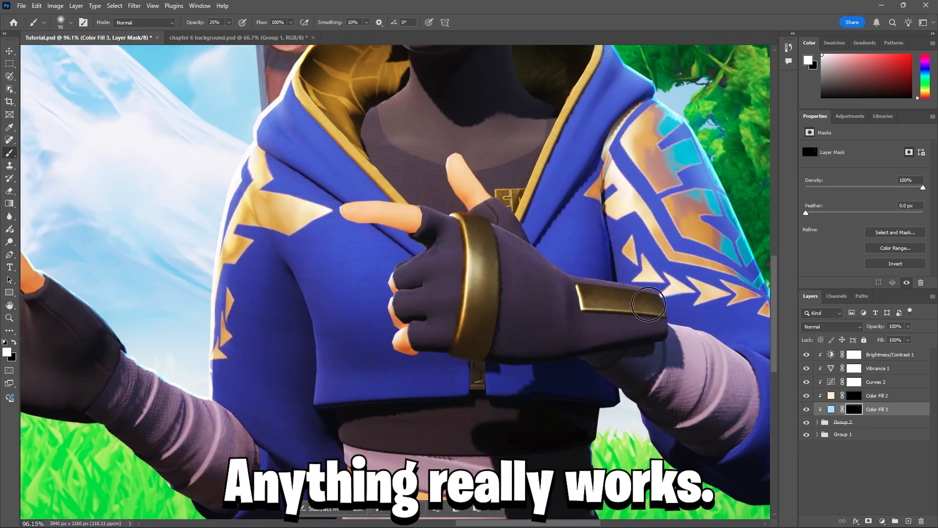
{"action": "scroll", "coordinate": [723, 366], "scroll_direction": "down", "scroll_amount": 7, "text": "ctrl"}
{"action": "left_click_drag", "start_coordinate": [549, 271], "coordinate": [622, 366]}
{"action": "left_click_drag", "start_coordinate": [496, 358], "coordinate": [450, 368]}
{"action": "key", "text": "ctrl+z"}
{"action": "key", "text": "ctrl+z"}
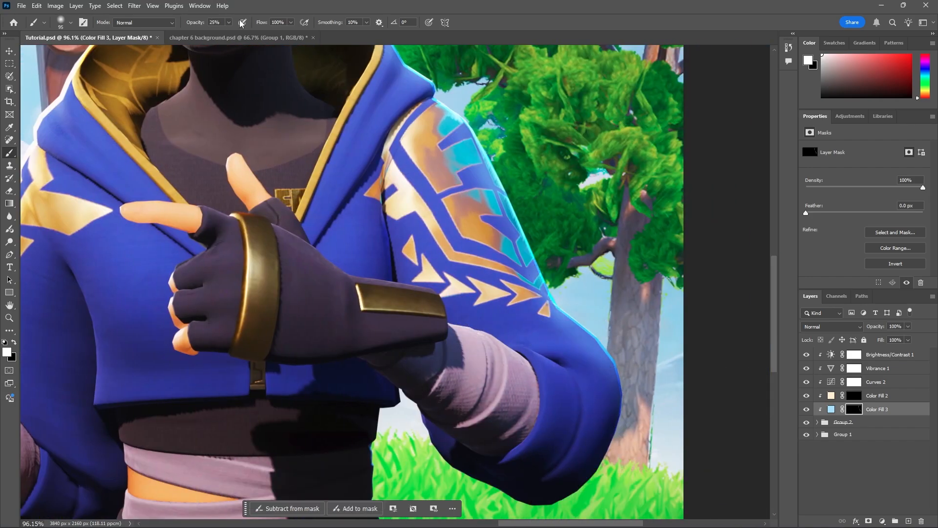
Lower the brush opacity to 11% and paint faint light blue over the forearm wrap and lower sleeve.
{"action": "left_click_drag", "start_coordinate": [229, 22], "coordinate": [222, 32]}
{"action": "left_click_drag", "start_coordinate": [510, 379], "coordinate": [449, 364]}
{"action": "left_click_drag", "start_coordinate": [518, 391], "coordinate": [536, 406]}
{"action": "scroll", "coordinate": [655, 471], "scroll_direction": "down", "scroll_amount": 6, "text": "alt"}
{"action": "scroll", "coordinate": [538, 270], "scroll_direction": "up", "scroll_amount": 2}
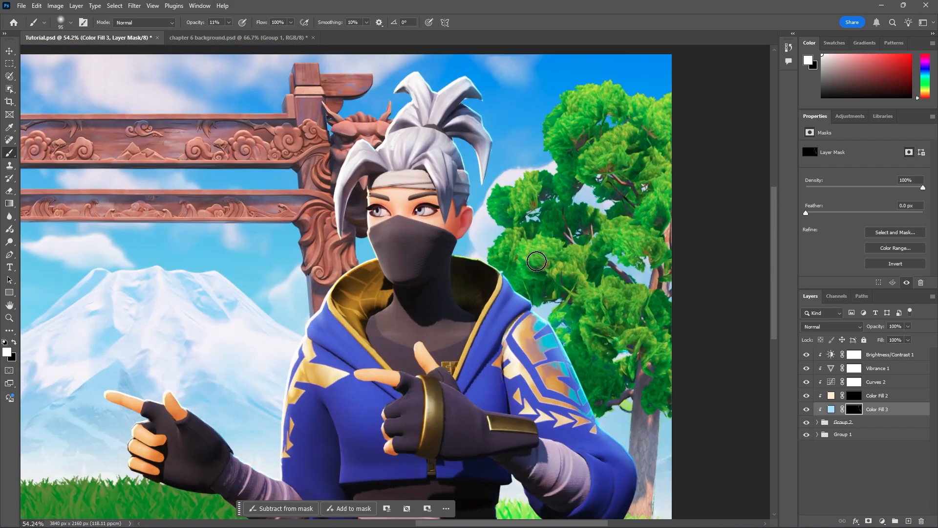
Try painting faint light blue along the shadow edge on the character's waist.
{"action": "scroll", "coordinate": [444, 217], "scroll_direction": "up", "scroll_amount": 3, "text": "alt"}
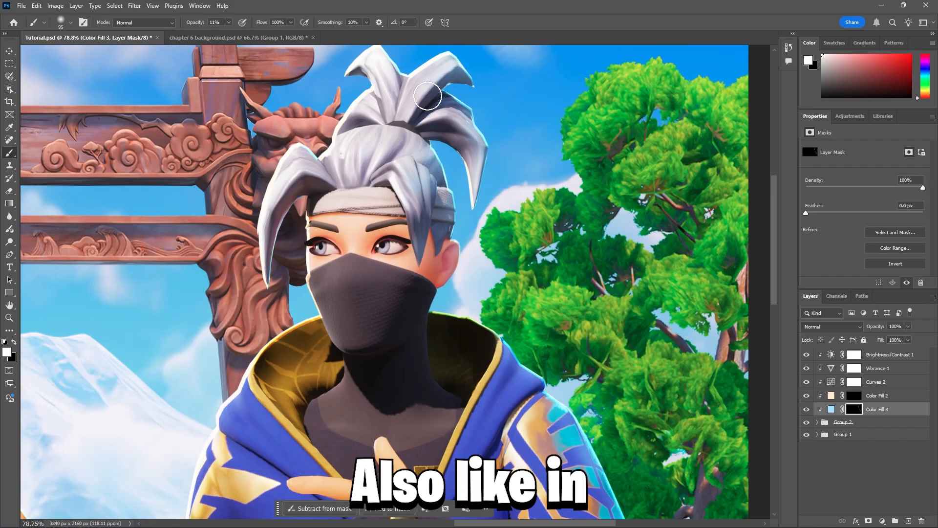
{"action": "scroll", "coordinate": [434, 264], "scroll_direction": "down", "scroll_amount": 5}
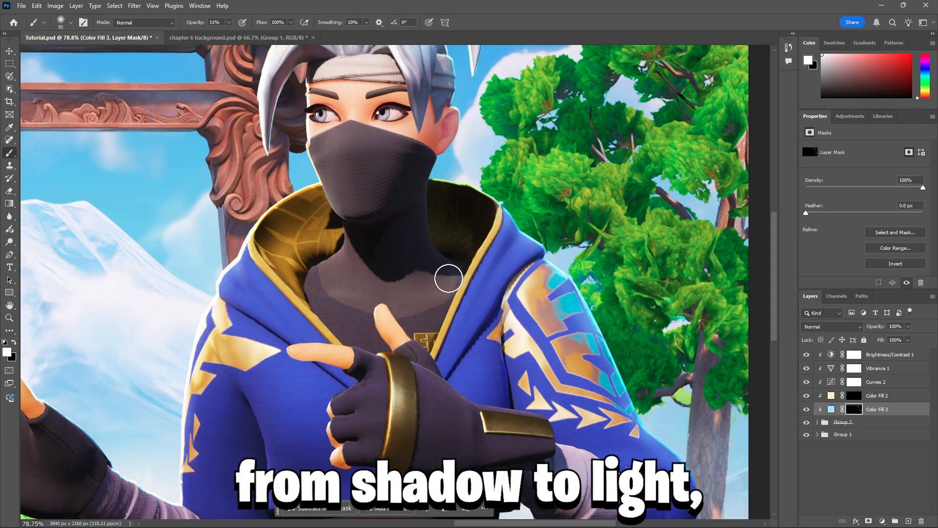
{"action": "scroll", "coordinate": [546, 293], "scroll_direction": "down", "scroll_amount": 2}
{"action": "scroll", "coordinate": [546, 293], "scroll_direction": "down", "scroll_amount": 6}
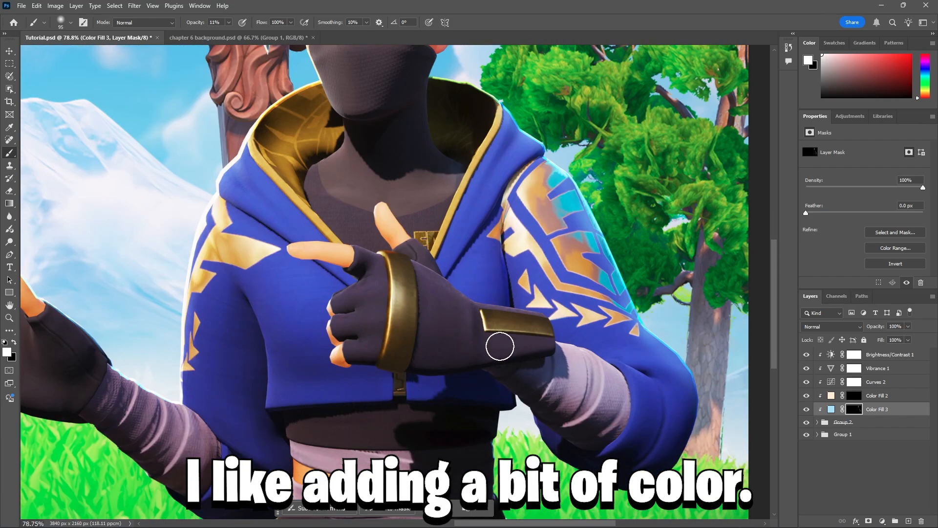
{"action": "scroll", "coordinate": [433, 370], "scroll_direction": "down", "scroll_amount": 2}
{"action": "left_click_drag", "start_coordinate": [419, 367], "coordinate": [444, 435]}
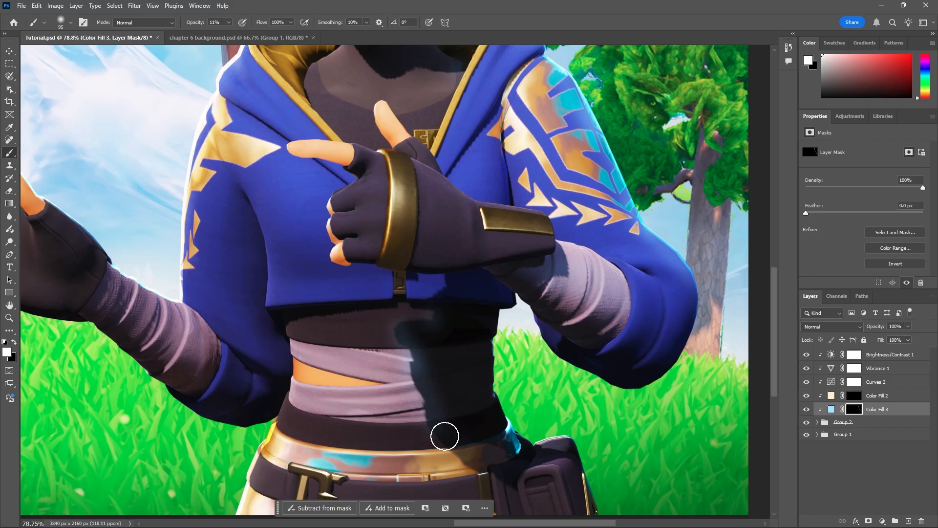
{"action": "key", "text": "ctrl+z"}
Save the document.
{"action": "scroll", "coordinate": [447, 409], "scroll_direction": "down", "scroll_amount": 8, "text": "alt"}
{"action": "key", "text": "ctrl+s"}
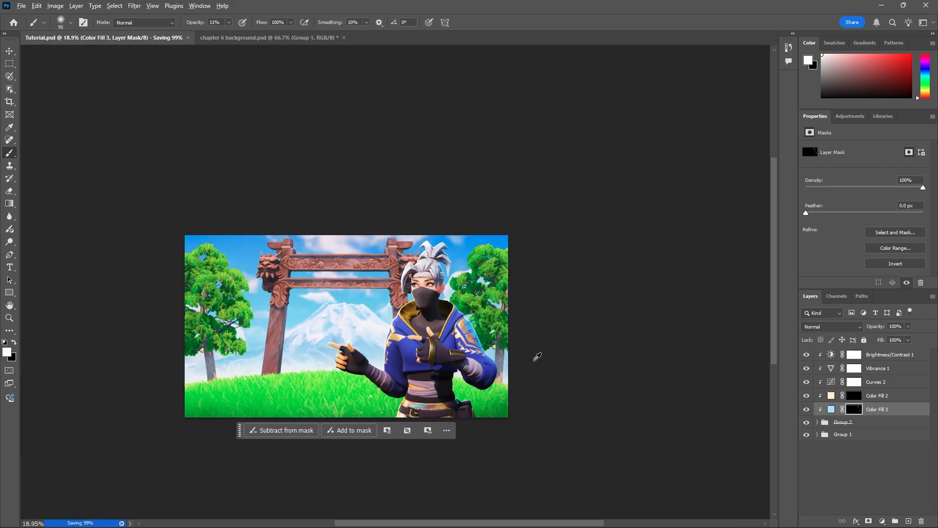
Examine the light-blue highlights on the character's hair, hood and sleeve up close.
{"action": "scroll", "coordinate": [537, 357], "scroll_direction": "up", "scroll_amount": 4, "text": "alt"}
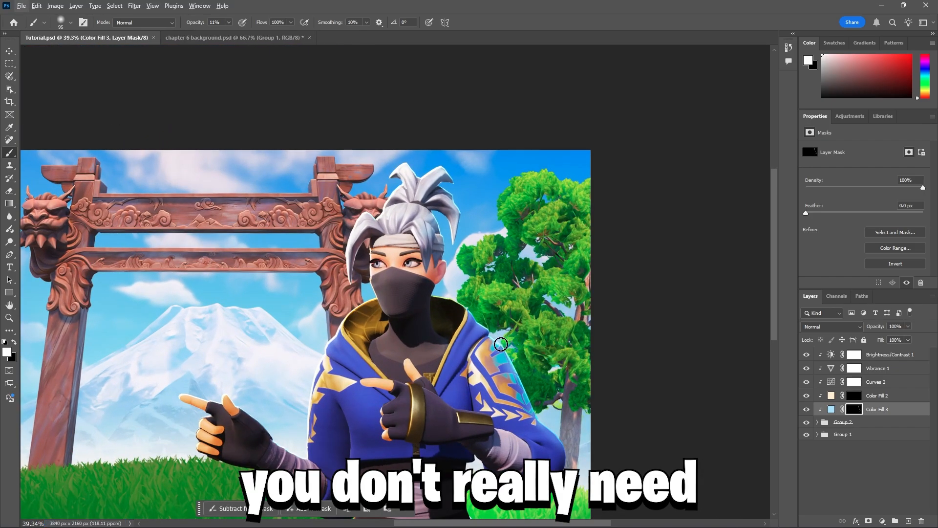
{"action": "scroll", "coordinate": [526, 326], "scroll_direction": "up", "scroll_amount": 3, "text": "alt"}
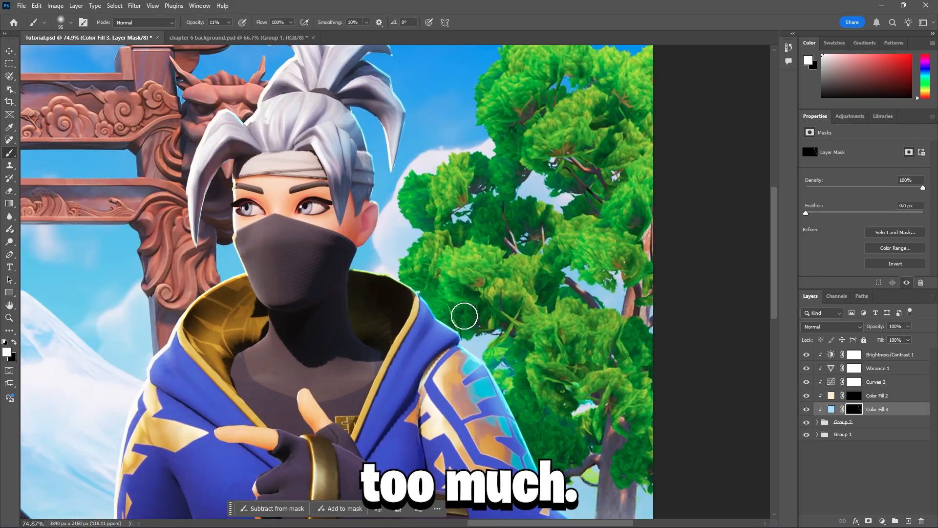
{"action": "scroll", "coordinate": [459, 337], "scroll_direction": "down", "scroll_amount": 4}
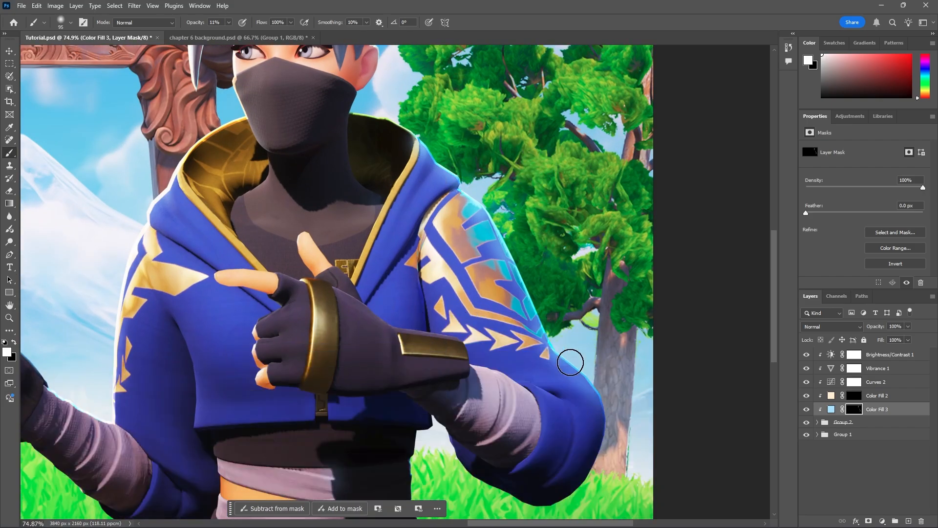
{"action": "scroll", "coordinate": [570, 360], "scroll_direction": "up", "scroll_amount": 2}
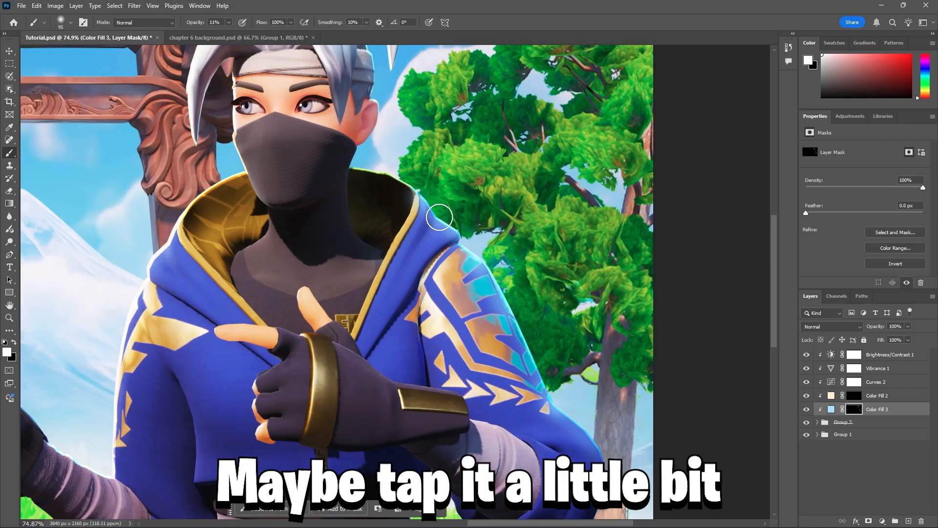
{"action": "scroll", "coordinate": [377, 150], "scroll_direction": "up", "scroll_amount": 3}
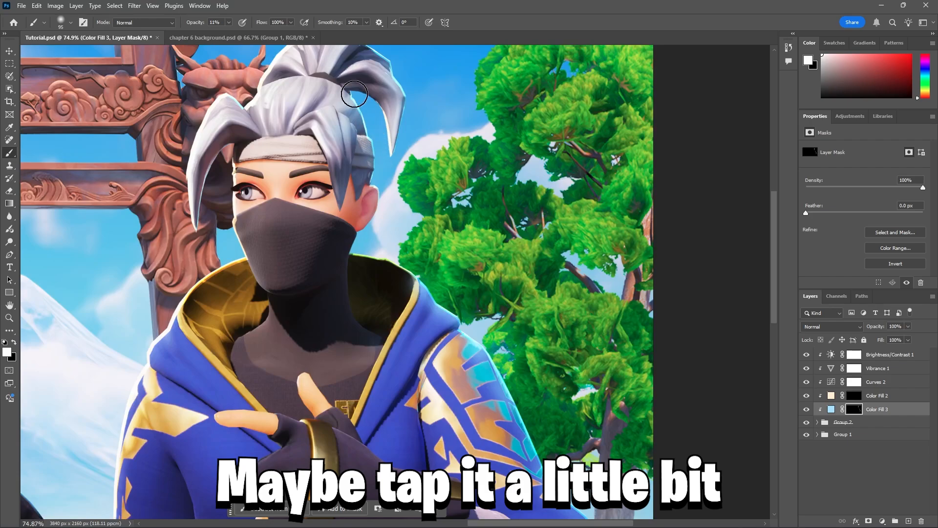
{"action": "scroll", "coordinate": [354, 94], "scroll_direction": "up", "scroll_amount": 2}
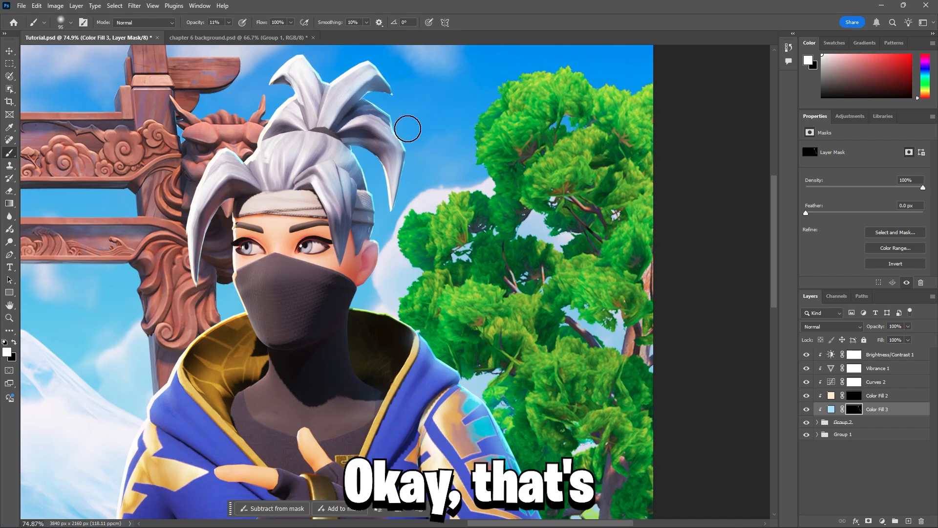
Paint faint peach highlights on the Color Fill 2 mask along the character's hair and the outer edge of the blue sleeve.
{"action": "left_click", "coordinate": [854, 395]}
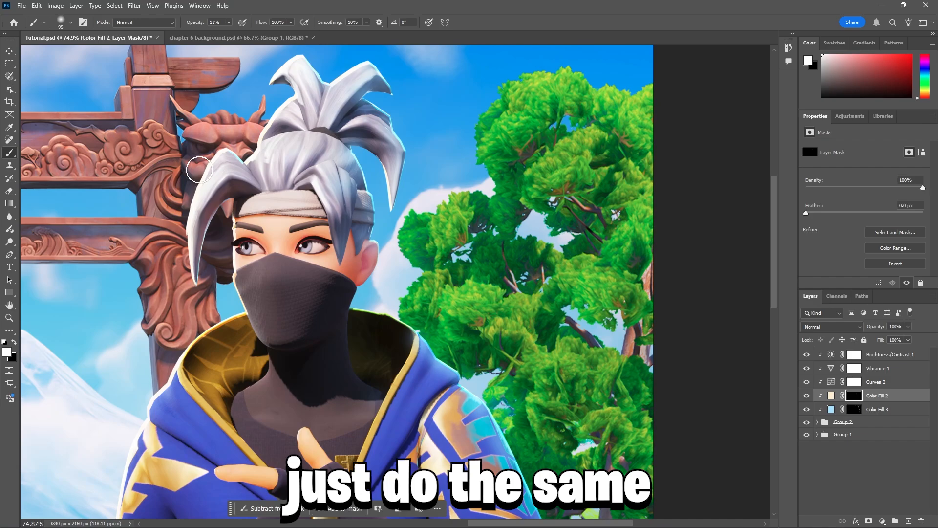
{"action": "left_click_drag", "start_coordinate": [255, 154], "coordinate": [289, 99]}
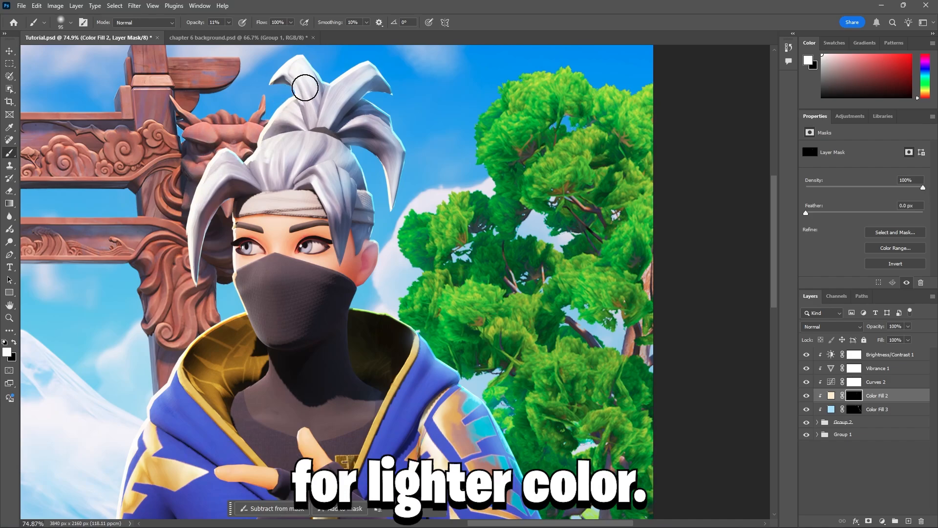
{"action": "scroll", "coordinate": [276, 93], "scroll_direction": "down", "scroll_amount": 3}
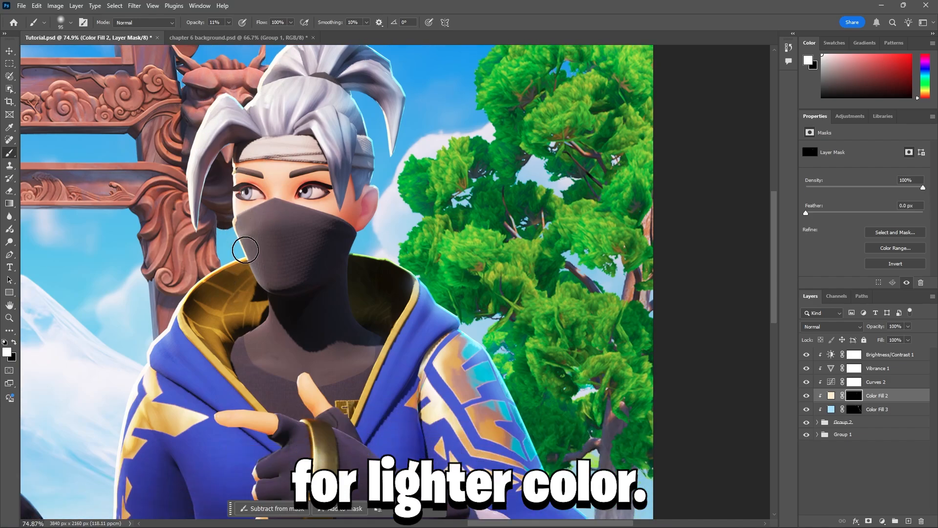
{"action": "scroll", "coordinate": [379, 220], "scroll_direction": "down", "scroll_amount": 2}
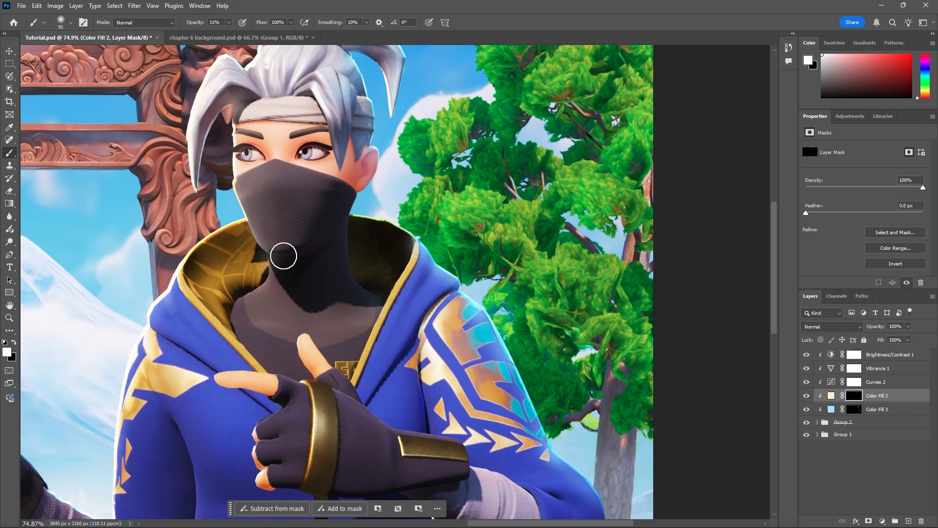
{"action": "scroll", "coordinate": [153, 245], "scroll_direction": "down", "scroll_amount": 3}
{"action": "scroll", "coordinate": [115, 409], "scroll_direction": "down", "scroll_amount": 3}
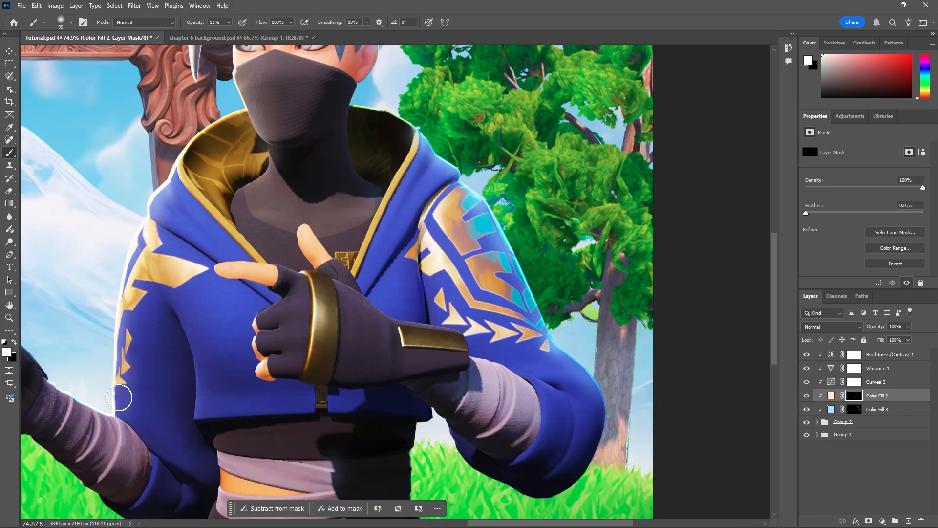
{"action": "scroll", "coordinate": [340, 339], "scroll_direction": "left", "scroll_amount": 8, "text": "shift"}
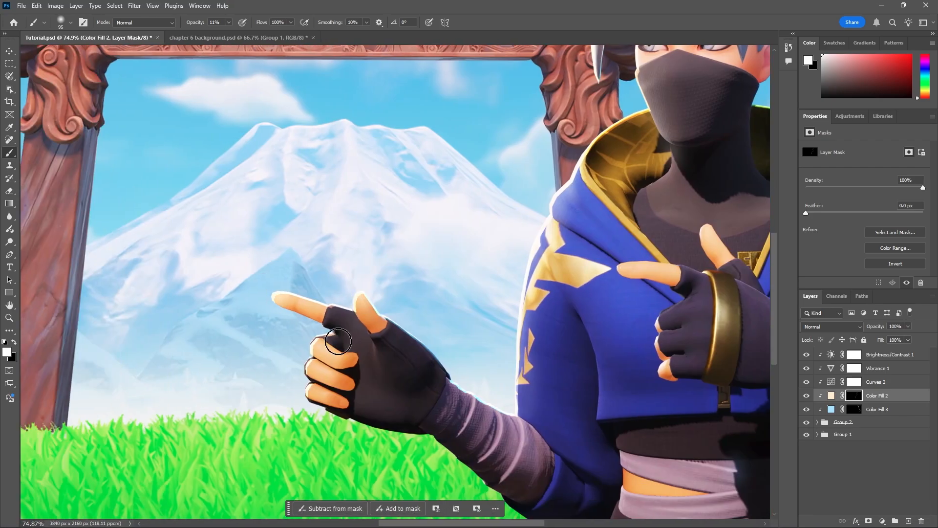
{"action": "left_click_drag", "start_coordinate": [518, 404], "coordinate": [528, 266]}
Set the peach Color Fill 2 layer's blend mode to Overlay and compare the character with that layer hidden and shown.
{"action": "scroll", "coordinate": [447, 239], "scroll_direction": "down", "scroll_amount": 5, "text": "alt"}
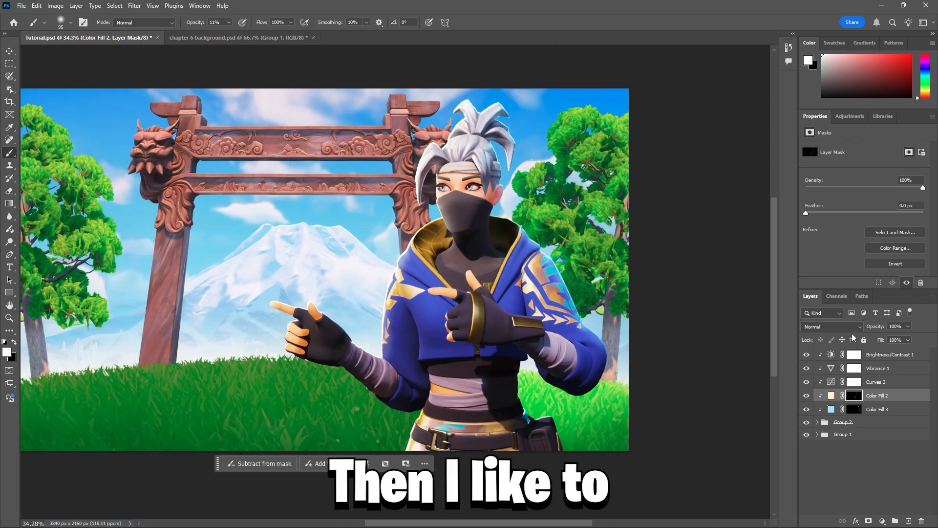
{"action": "left_click", "coordinate": [828, 324]}
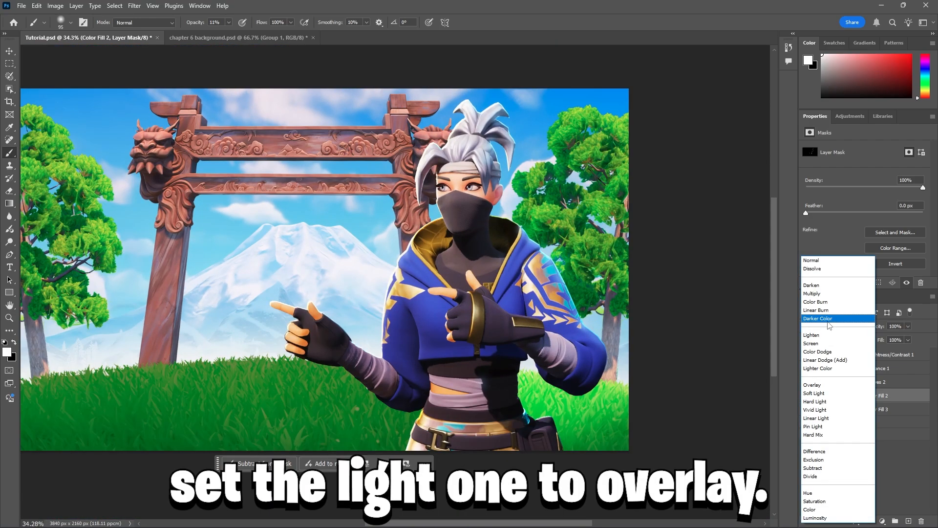
{"action": "left_click", "coordinate": [825, 384]}
{"action": "left_click", "coordinate": [806, 395]}
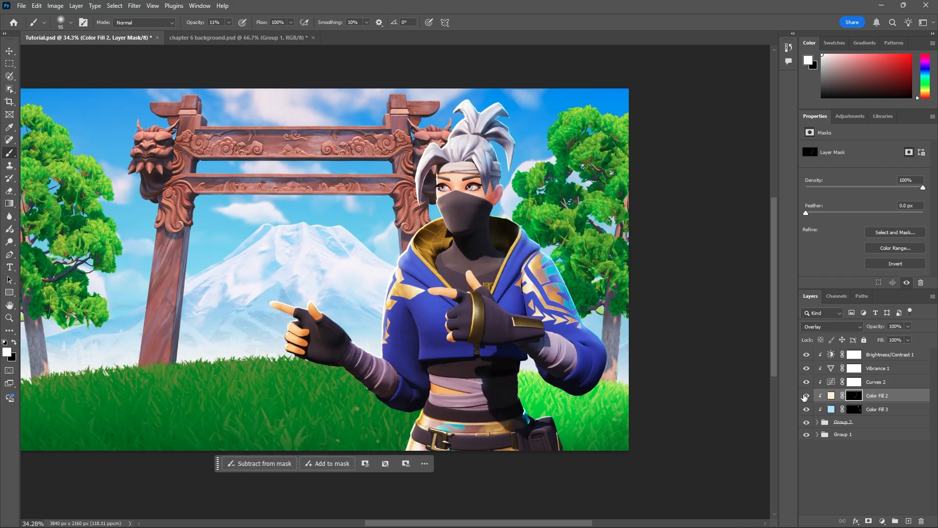
{"action": "left_click", "coordinate": [806, 395]}
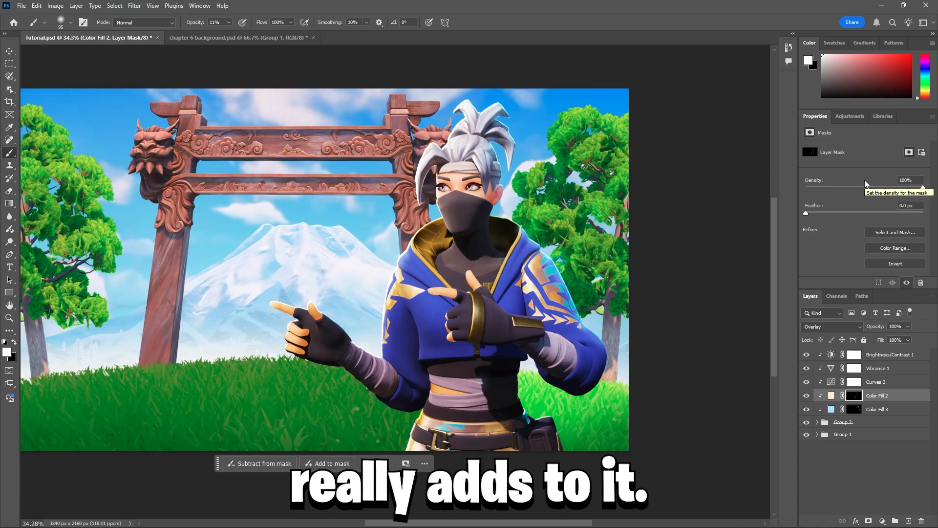
Check the contents of Group 2, collapse it, and expand Group 1 to reach the background layers.
{"action": "left_click", "coordinate": [817, 421]}
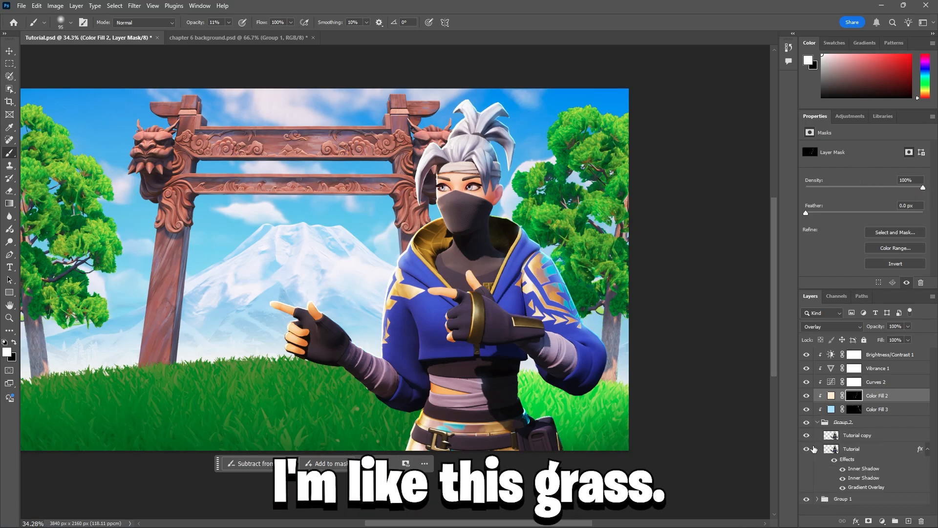
{"action": "left_click", "coordinate": [817, 423]}
{"action": "left_click", "coordinate": [817, 434]}
{"action": "left_click", "coordinate": [874, 432]}
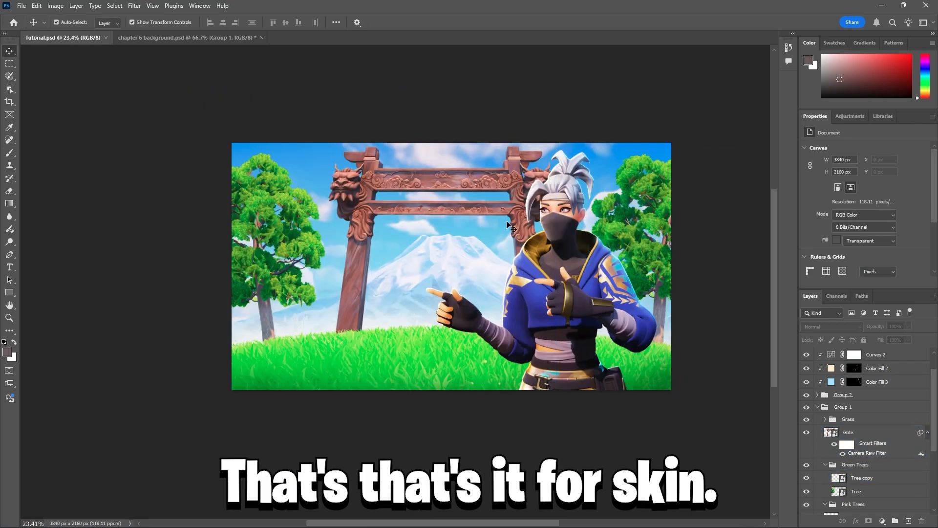
Place the shotgun image 11.png into the thumbnail as an embedded object.
{"action": "left_click", "coordinate": [508, 226]}
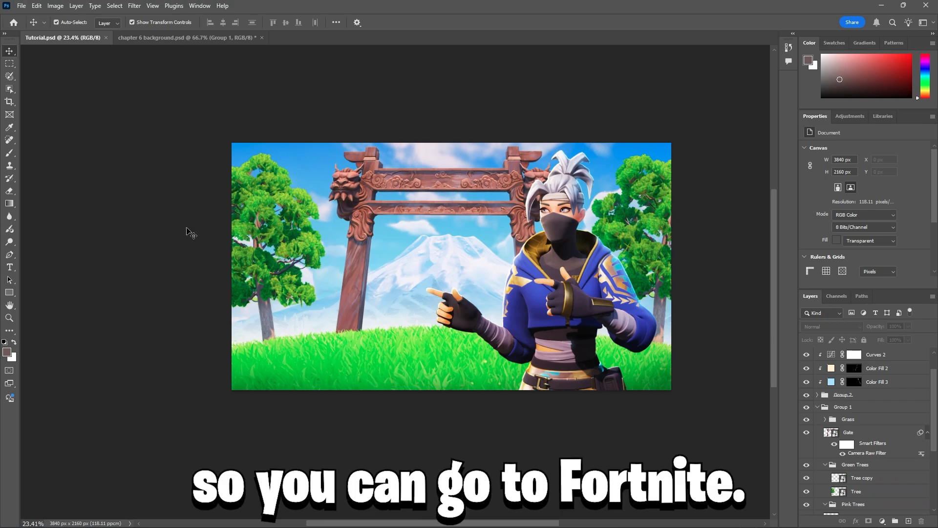
{"action": "left_click", "coordinate": [19, 6]}
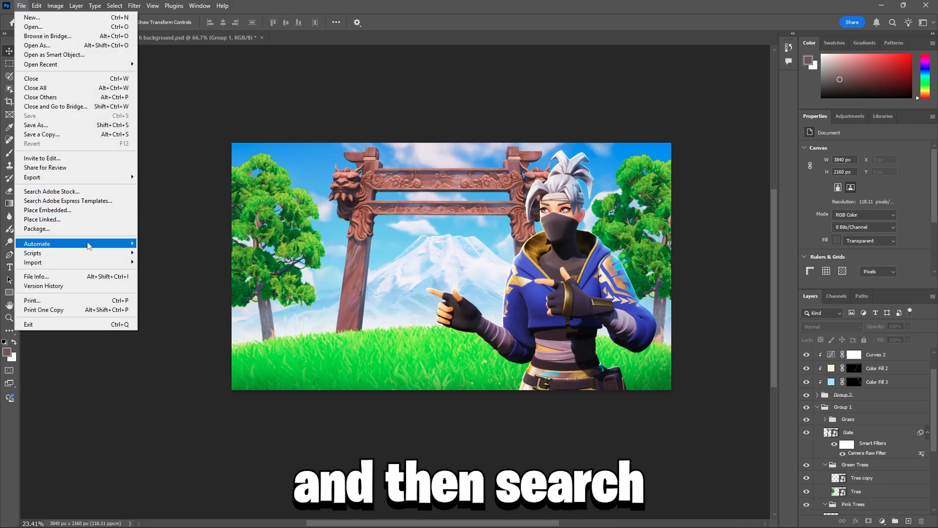
{"action": "left_click", "coordinate": [67, 212]}
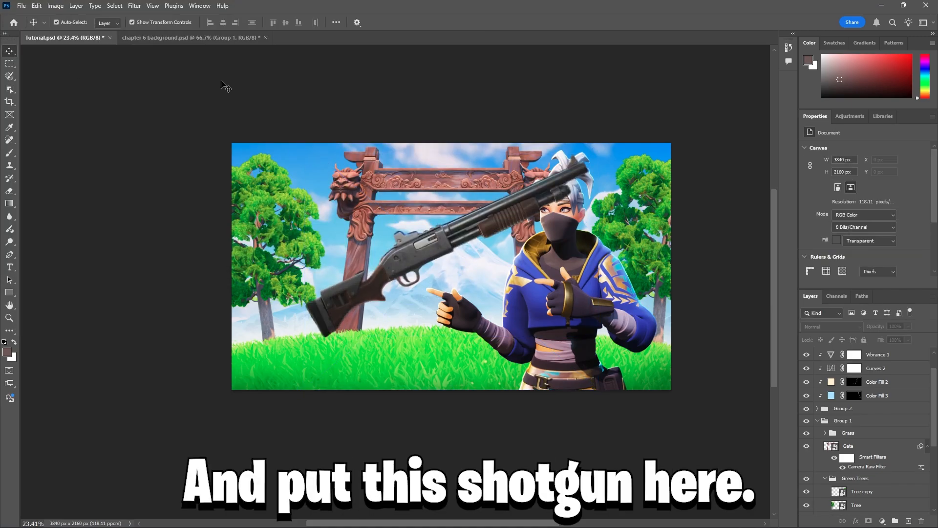
{"action": "key", "text": "Return"}
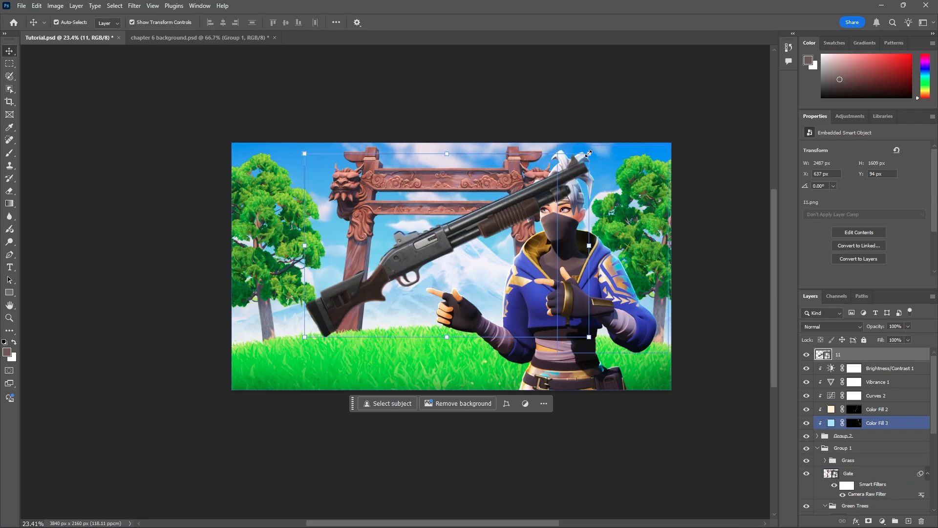
Scale the shotgun to about 50% and position it in front of the gate's near pillar, beside the pointing hand.
{"action": "left_click_drag", "start_coordinate": [589, 153], "coordinate": [487, 192]}
{"action": "left_click_drag", "start_coordinate": [435, 228], "coordinate": [464, 219]}
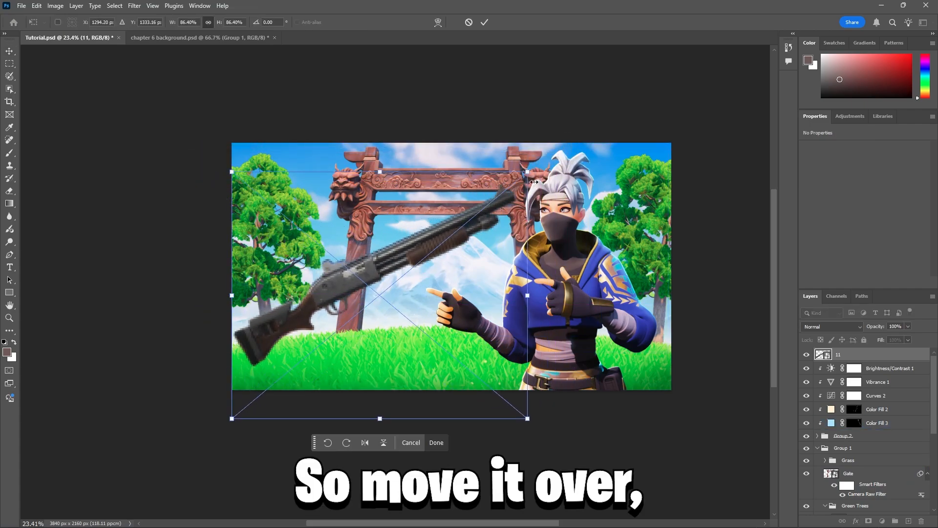
{"action": "left_click_drag", "start_coordinate": [526, 171], "coordinate": [402, 275]}
{"action": "left_click_drag", "start_coordinate": [344, 323], "coordinate": [382, 259]}
{"action": "left_click", "coordinate": [484, 23]}
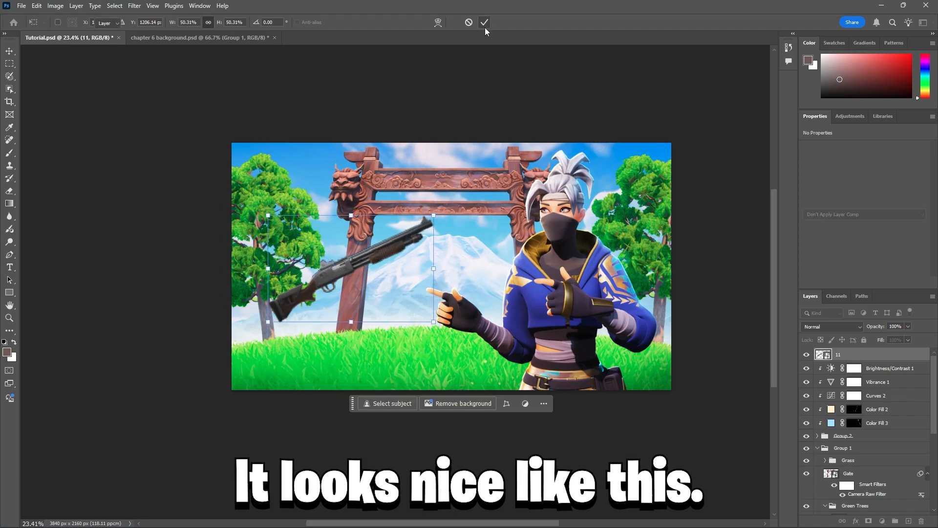
Center the Mythic Glow image on the shotgun and move the shotgun layer above the glow.
{"action": "left_click_drag", "start_coordinate": [458, 256], "coordinate": [356, 255]}
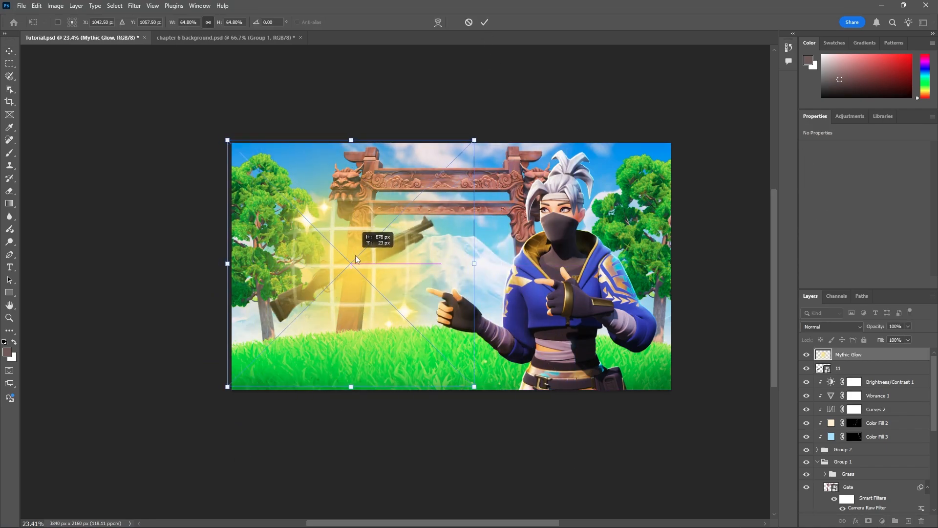
{"action": "left_click_drag", "start_coordinate": [855, 369], "coordinate": [855, 349]}
{"action": "left_click", "coordinate": [745, 398]}
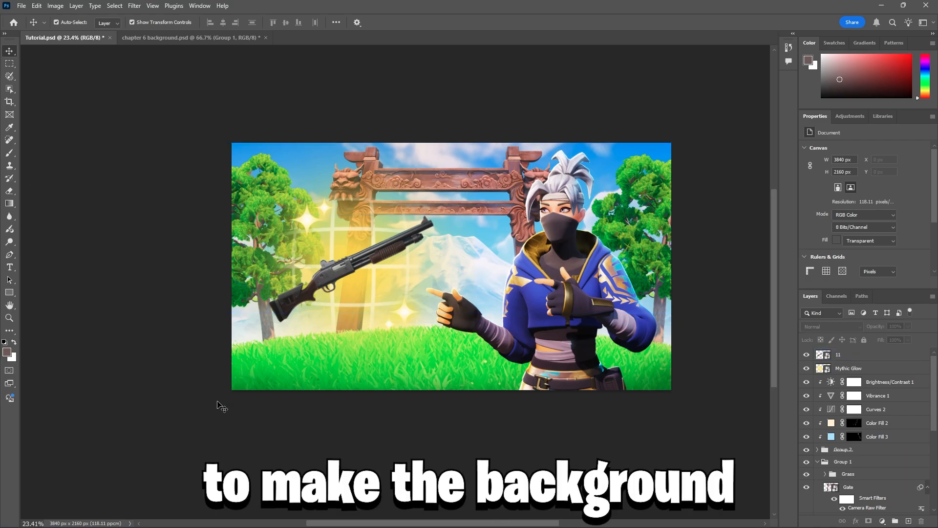
Draw a 922 px square shape over the gate and set its shape stroke width to 0 px.
{"action": "left_click", "coordinate": [10, 294]}
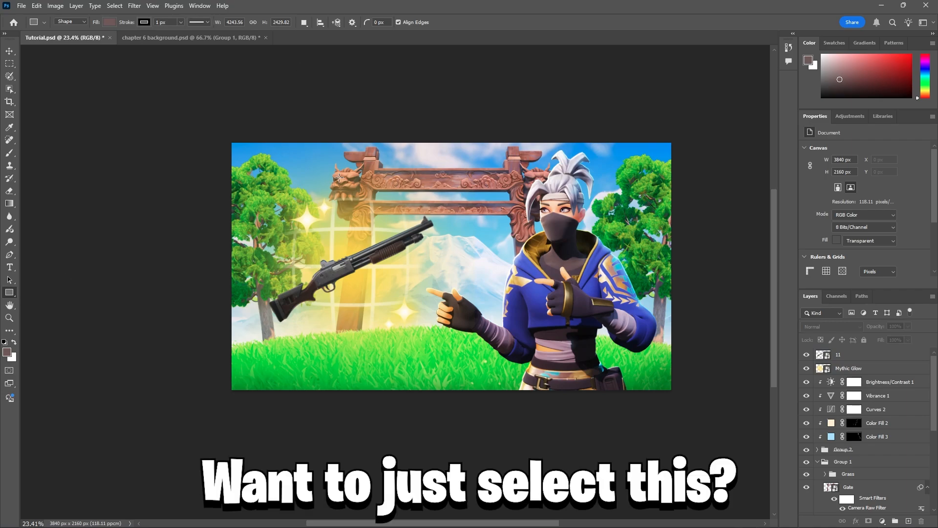
{"action": "left_click_drag", "start_coordinate": [339, 187], "coordinate": [469, 274], "text": "shift"}
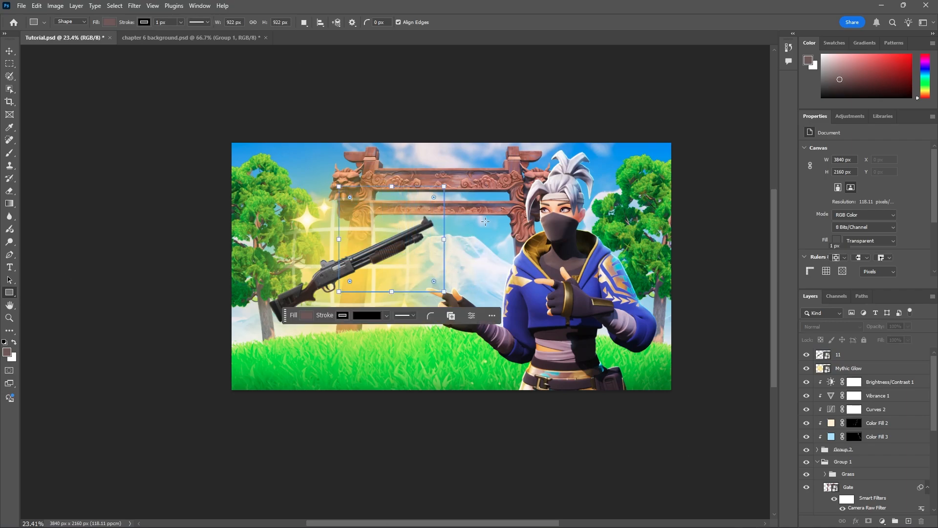
{"action": "scroll", "coordinate": [486, 221], "scroll_direction": "up", "scroll_amount": 2, "text": "alt"}
{"action": "scroll", "coordinate": [434, 207], "scroll_direction": "up", "scroll_amount": 2, "text": "alt"}
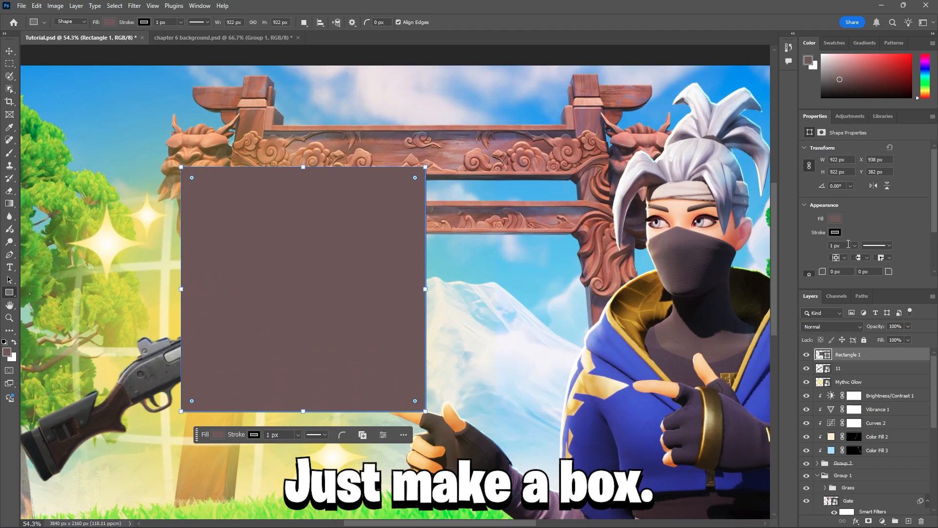
{"action": "left_click_drag", "start_coordinate": [858, 252], "coordinate": [878, 257]}
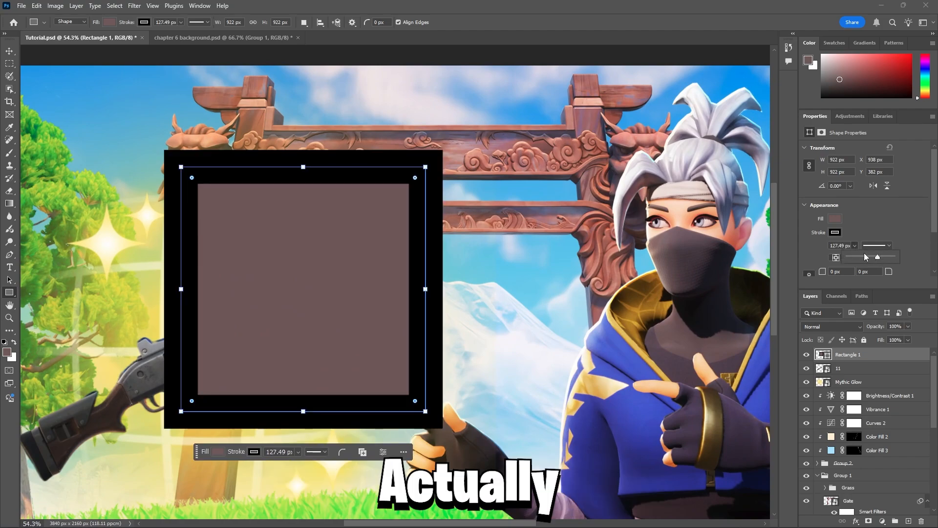
{"action": "left_click_drag", "start_coordinate": [877, 257], "coordinate": [843, 257]}
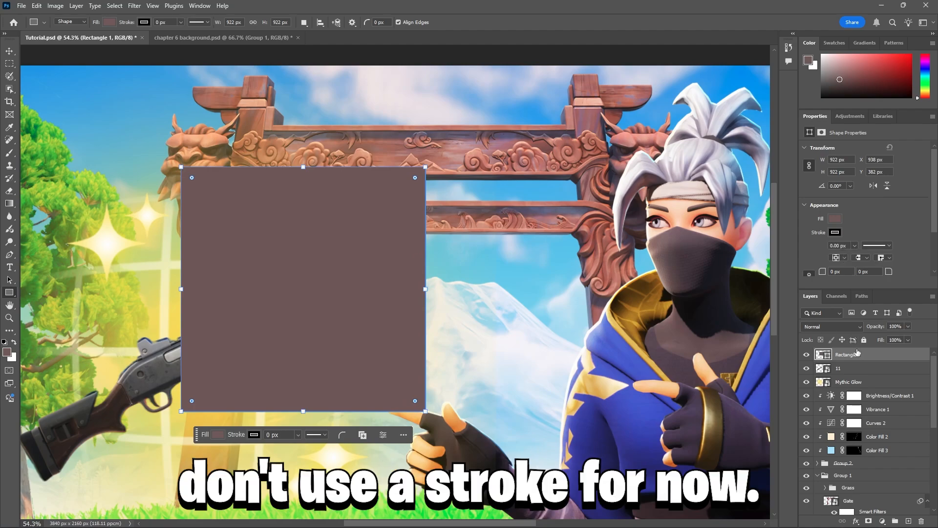
Add a Stroke layer style to the square with a size of 68 px.
{"action": "double_click", "coordinate": [878, 356]}
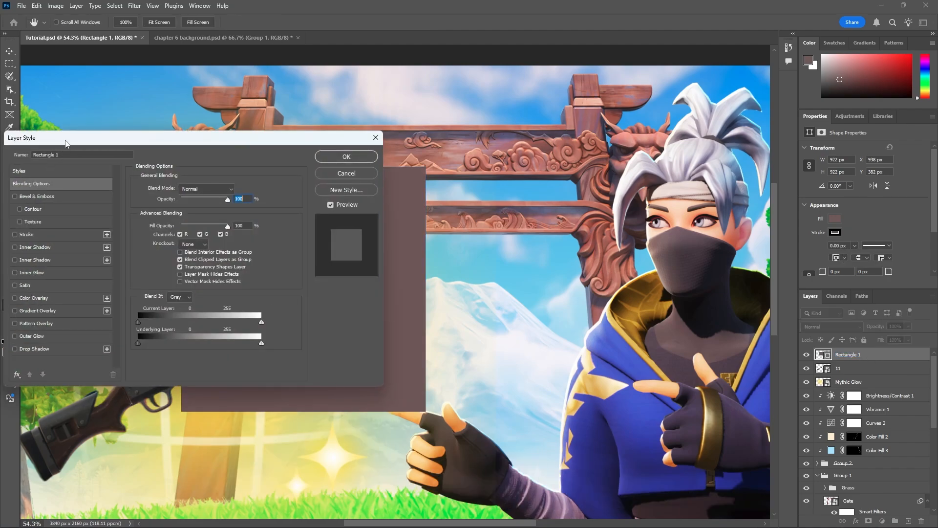
{"action": "left_click_drag", "start_coordinate": [67, 138], "coordinate": [581, 97]}
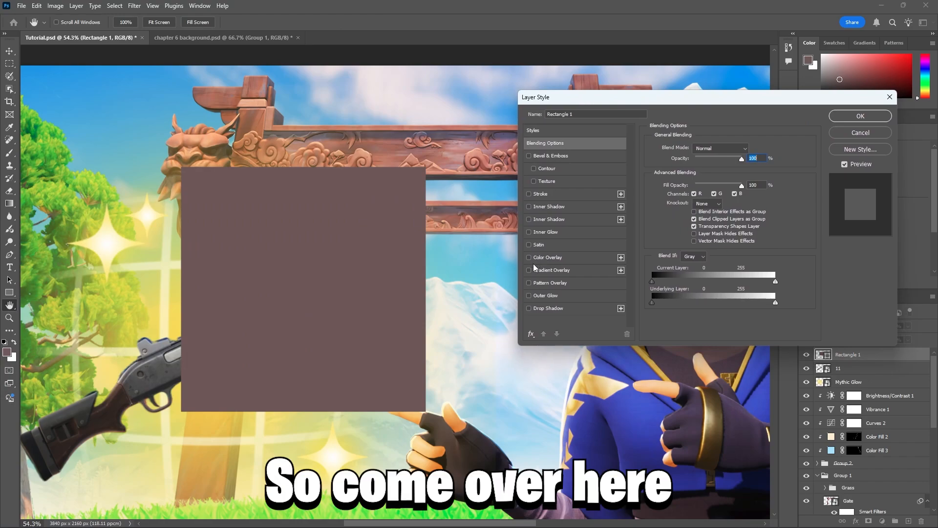
{"action": "left_click", "coordinate": [529, 194]}
{"action": "left_click", "coordinate": [543, 194]}
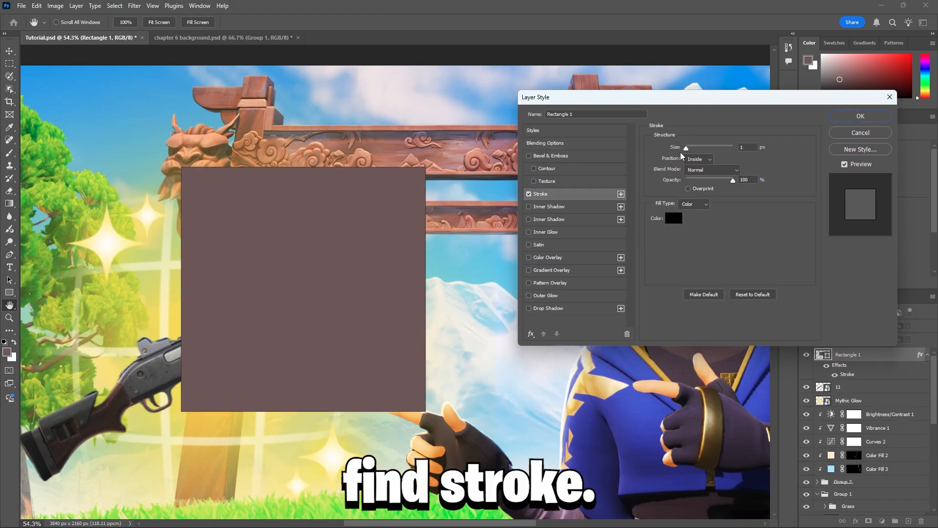
{"action": "left_click_drag", "start_coordinate": [687, 147], "coordinate": [702, 146]}
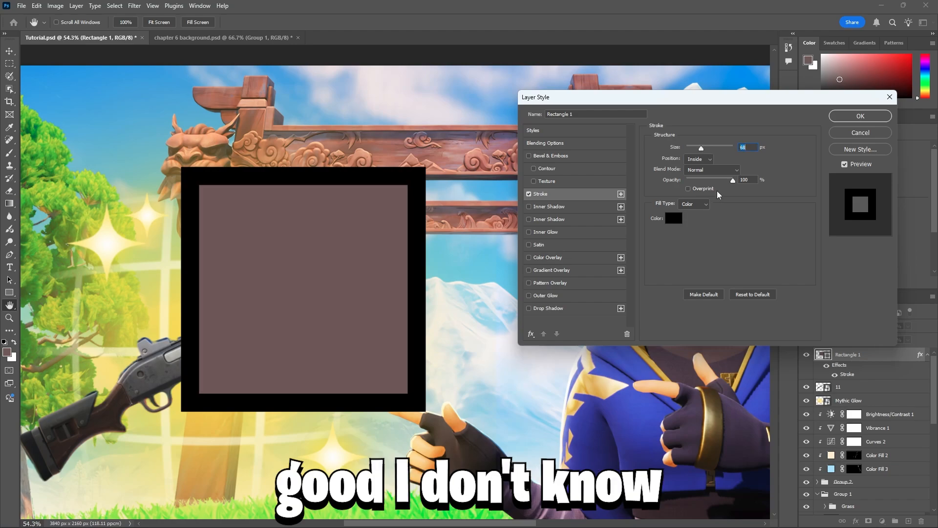
Set the square's Stroke effect color to yellow ffcc00.
{"action": "left_click", "coordinate": [667, 219]}
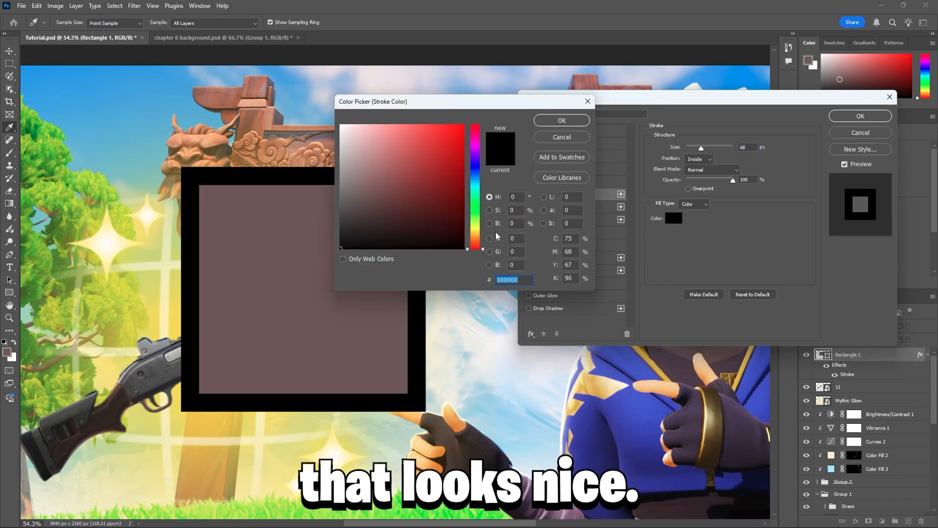
{"action": "type", "text": "ffa800"}
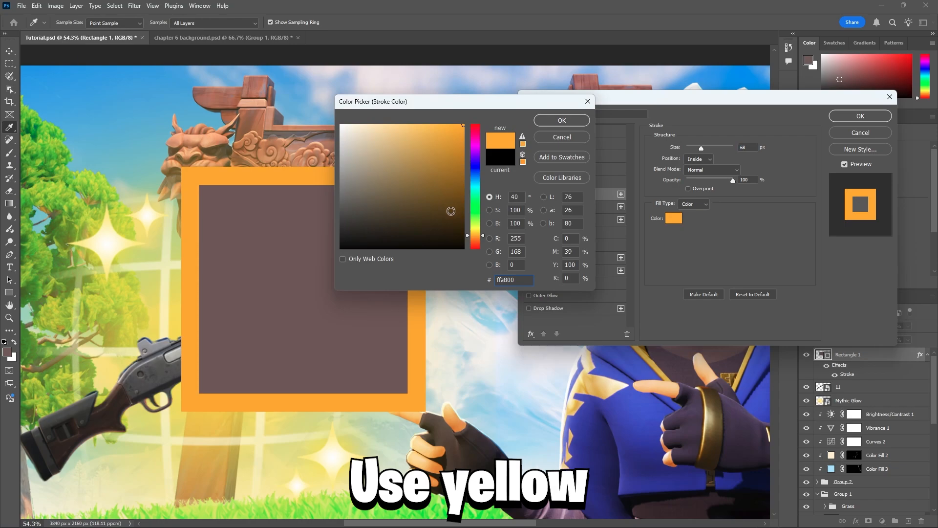
{"action": "left_click", "coordinate": [476, 232]}
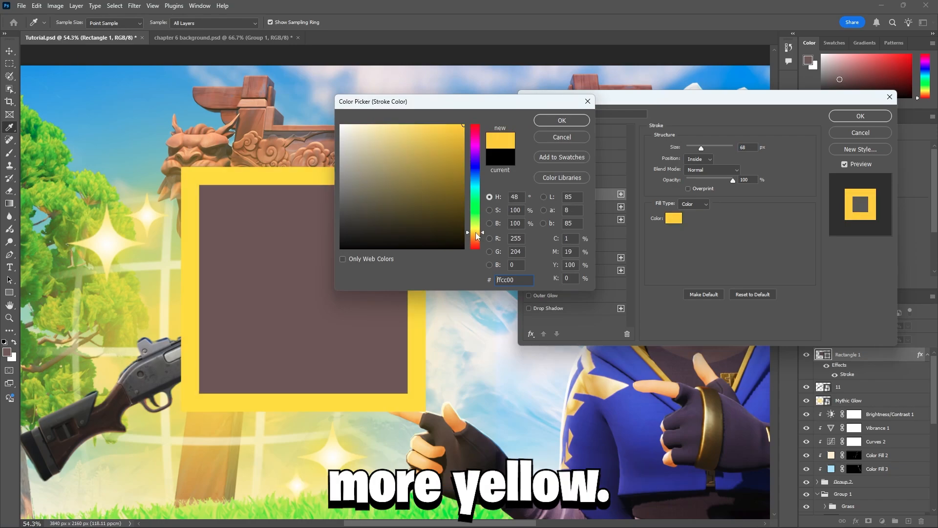
{"action": "left_click", "coordinate": [562, 121]}
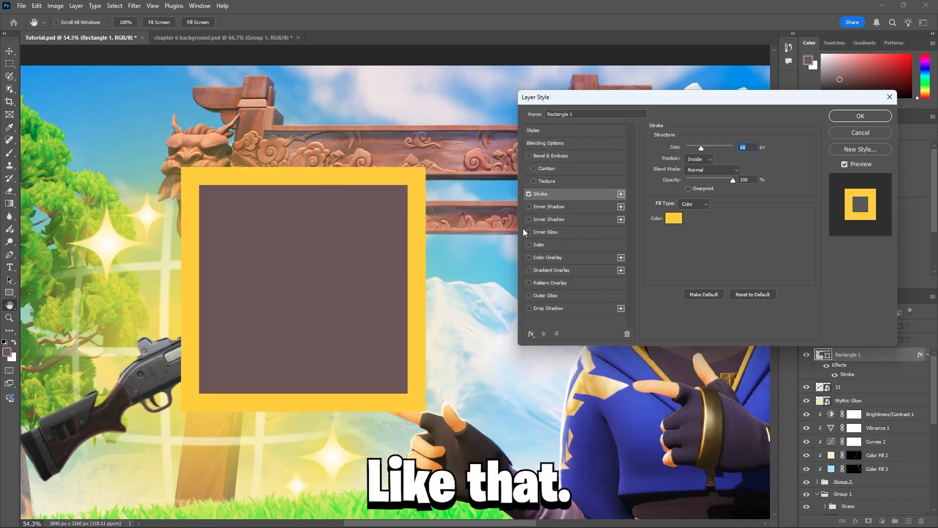
Enable a Gradient Overlay on the square and set its style to Radial.
{"action": "left_click", "coordinate": [537, 270]}
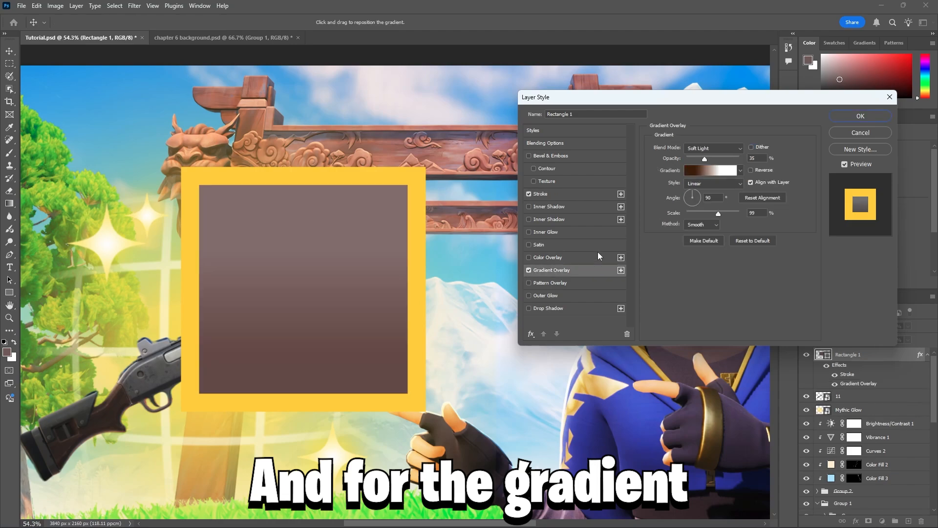
{"action": "left_click", "coordinate": [697, 186]}
{"action": "left_click", "coordinate": [700, 193]}
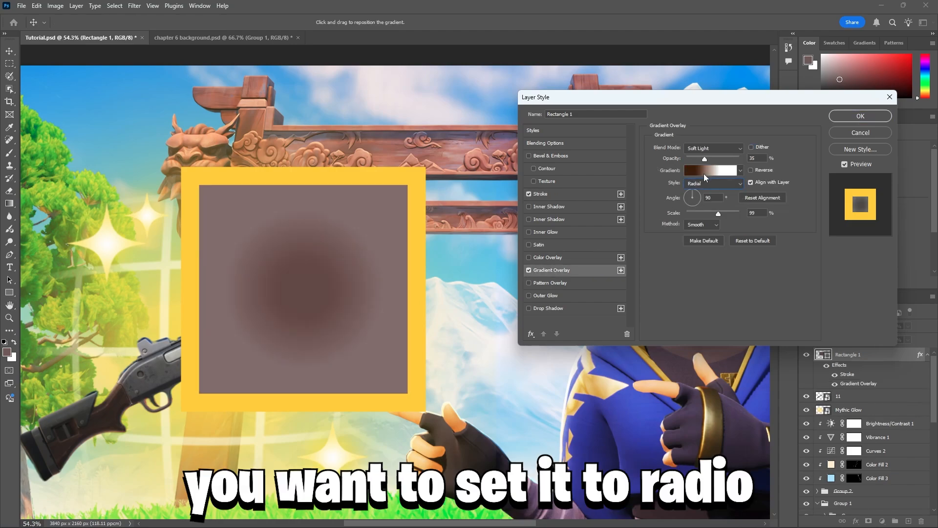
Set the square's Gradient Overlay to 100% opacity with the Normal blend mode.
{"action": "left_click_drag", "start_coordinate": [711, 160], "coordinate": [740, 159]}
{"action": "left_click", "coordinate": [713, 148]}
{"action": "left_click", "coordinate": [704, 151]}
Edit the overlay's gradient so its dark stop sits at location 0 and its white stop at location 100.
{"action": "left_click", "coordinate": [710, 170]}
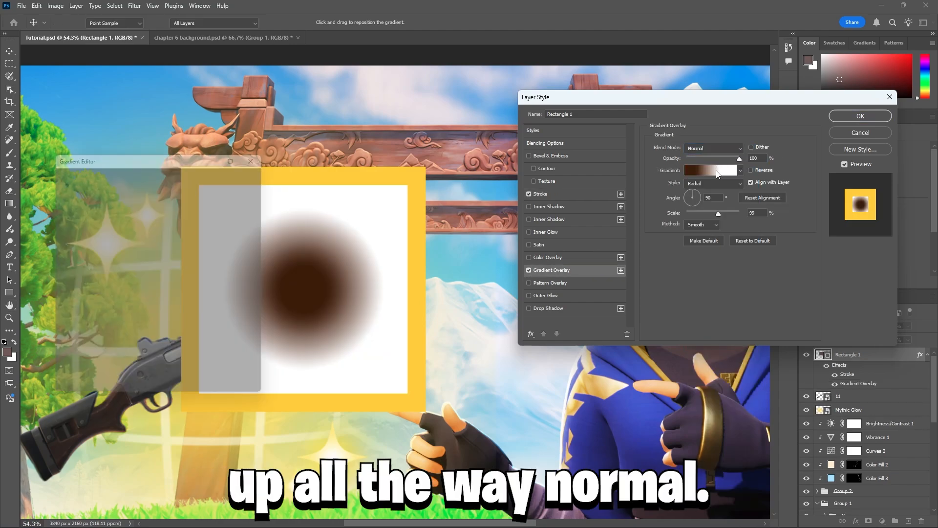
{"action": "left_click_drag", "start_coordinate": [98, 336], "coordinate": [61, 336]}
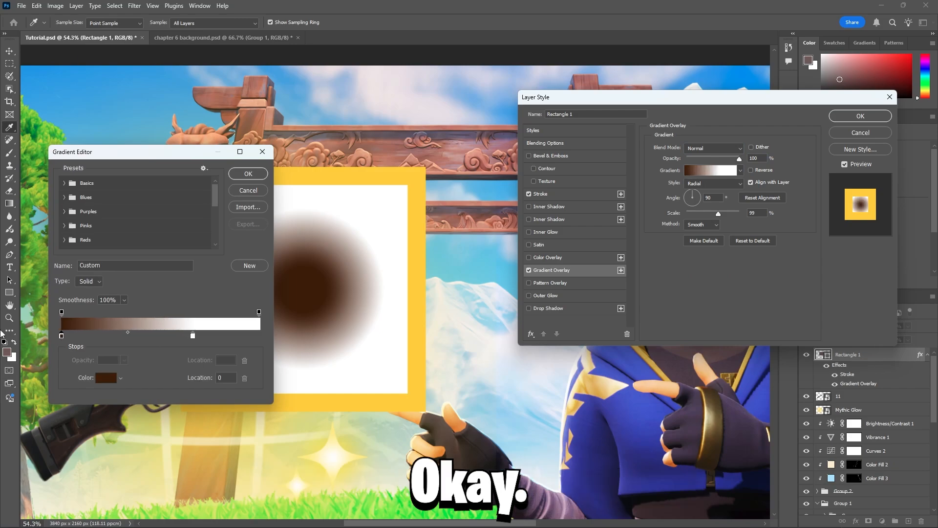
{"action": "left_click_drag", "start_coordinate": [195, 338], "coordinate": [259, 336]}
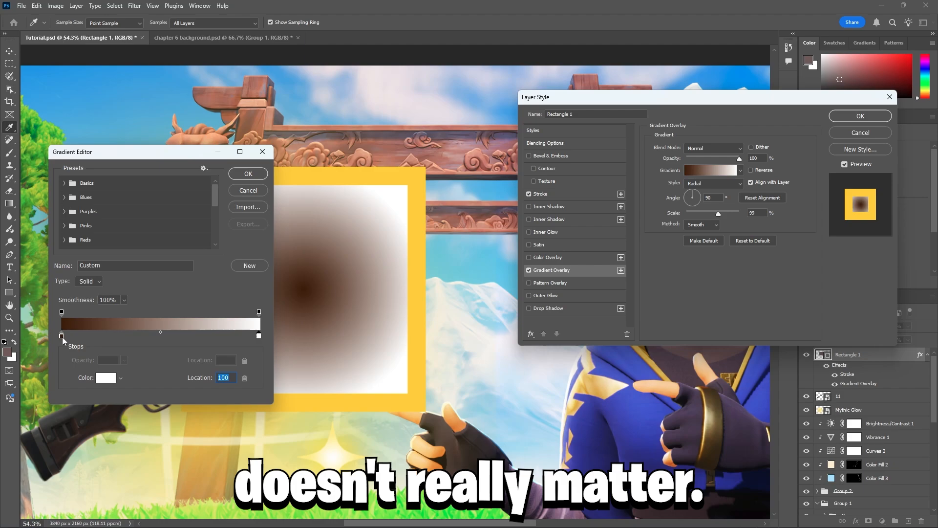
Change the gradient's stop at location 0 to bright yellow fffc00.
{"action": "left_click", "coordinate": [62, 336]}
{"action": "left_click", "coordinate": [106, 378]}
{"action": "left_click_drag", "start_coordinate": [472, 236], "coordinate": [464, 126]}
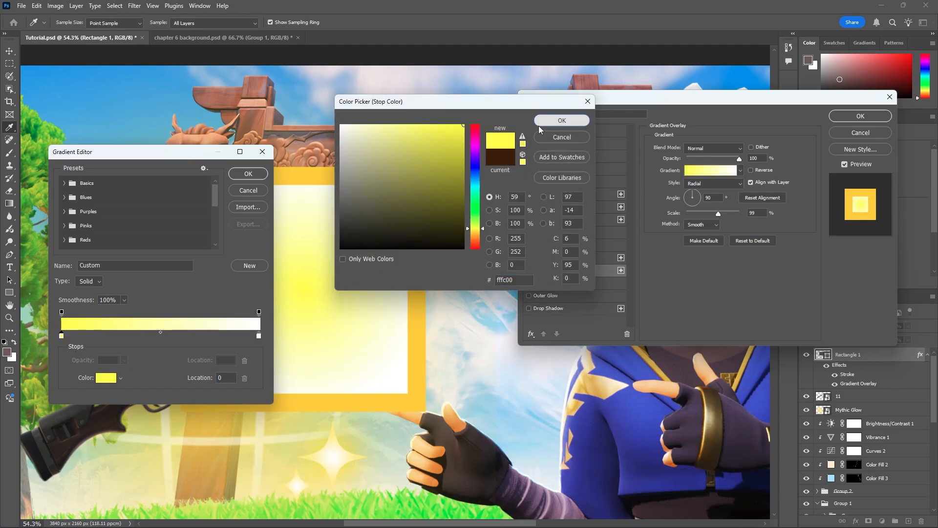
{"action": "left_click", "coordinate": [562, 120]}
Change the gradient's white stop at location 100 to a reddish orange.
{"action": "left_click", "coordinate": [259, 336]}
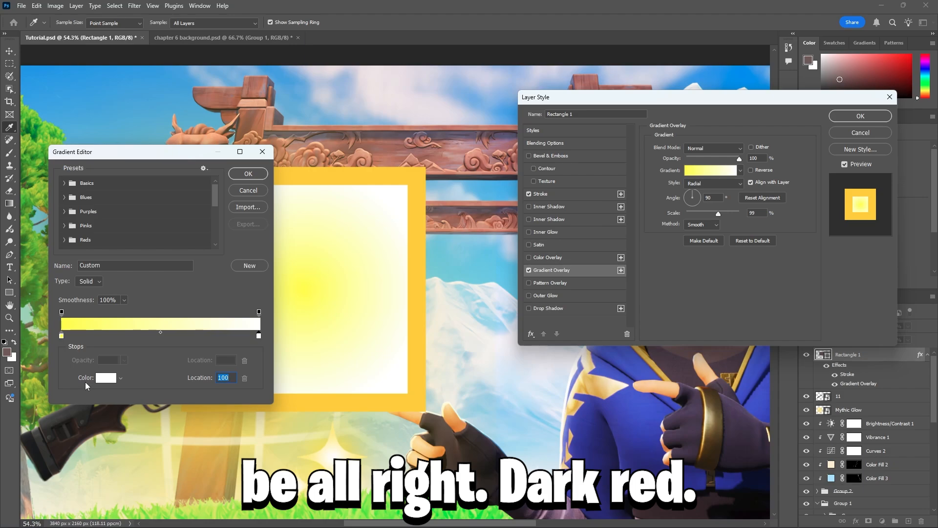
{"action": "left_click", "coordinate": [106, 378]}
{"action": "left_click_drag", "start_coordinate": [479, 238], "coordinate": [479, 248]}
{"action": "left_click_drag", "start_coordinate": [464, 126], "coordinate": [455, 234]}
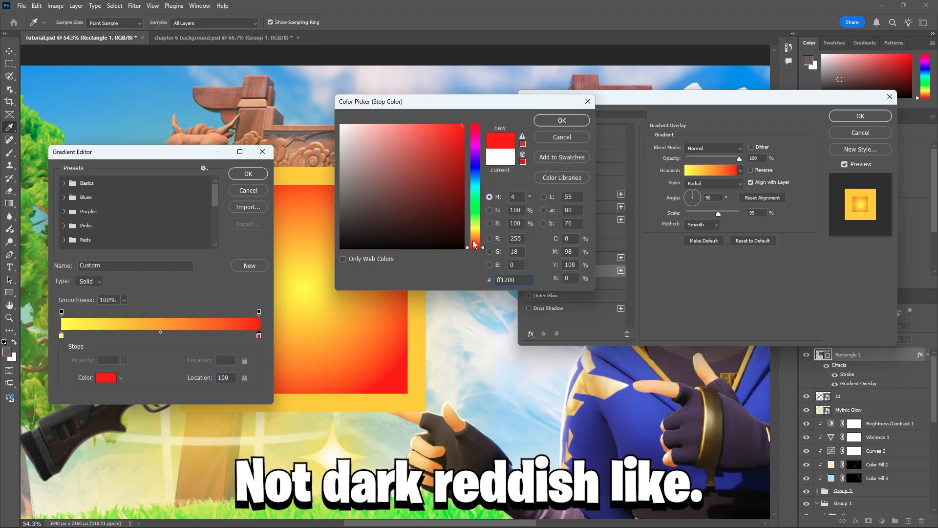
{"action": "left_click", "coordinate": [474, 240]}
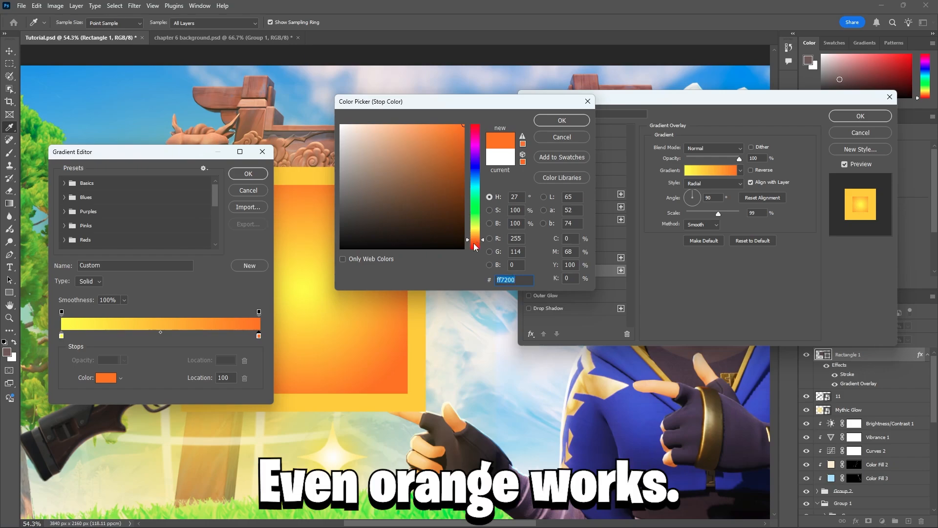
{"action": "left_click", "coordinate": [473, 242]}
{"action": "left_click", "coordinate": [556, 121]}
Shift the gradient's yellow center stop to a warmer golden yellow and accept the edited gradient.
{"action": "left_click", "coordinate": [62, 335]}
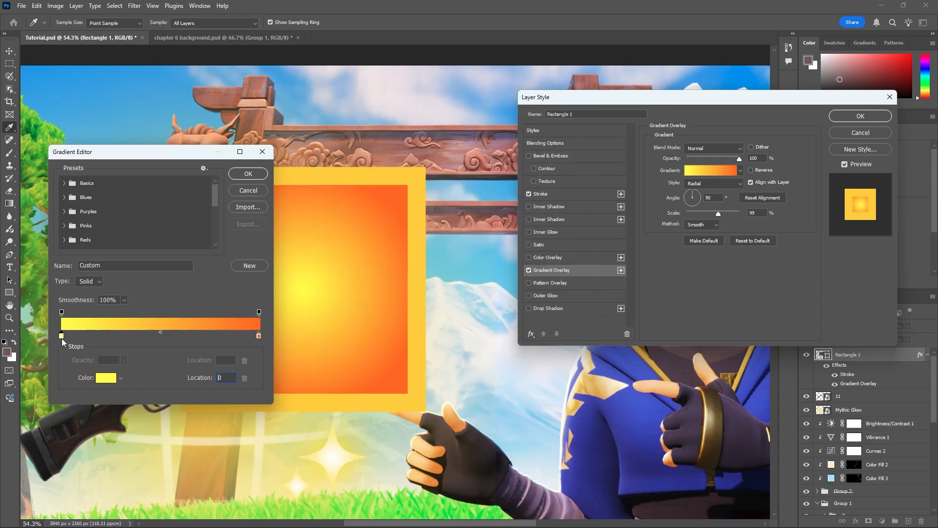
{"action": "left_click", "coordinate": [107, 377]}
{"action": "left_click", "coordinate": [474, 231]}
{"action": "left_click", "coordinate": [474, 232]}
{"action": "left_click", "coordinate": [562, 120]}
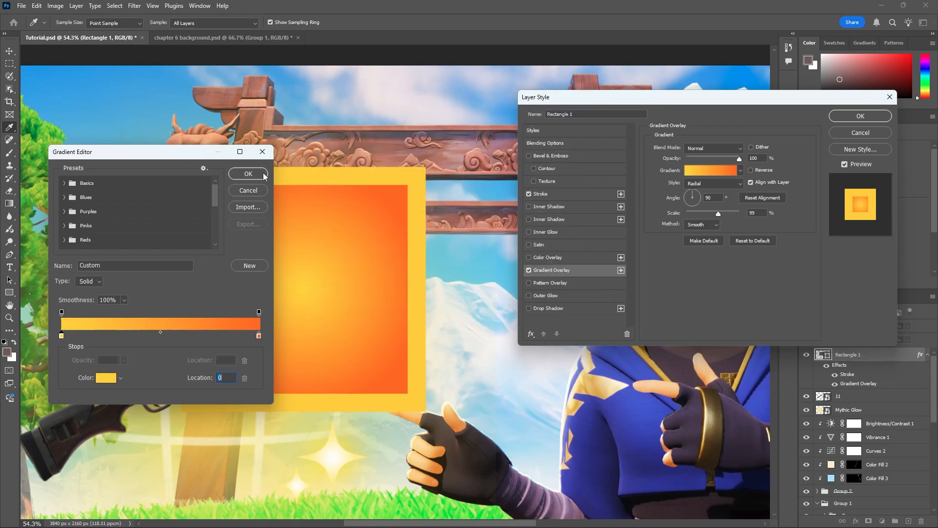
{"action": "left_click", "coordinate": [249, 173]}
Add a Drop Shadow to the square with 100% spread, 25 px distance and 5 px size, lit from the upper left.
{"action": "left_click", "coordinate": [543, 308]}
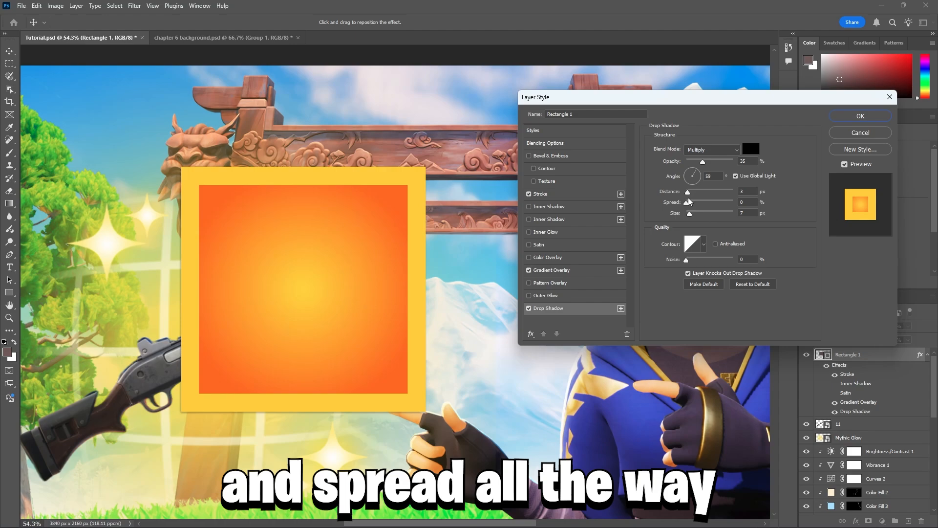
{"action": "left_click_drag", "start_coordinate": [687, 202], "coordinate": [737, 199]}
{"action": "left_click_drag", "start_coordinate": [823, 207], "coordinate": [823, 207]}
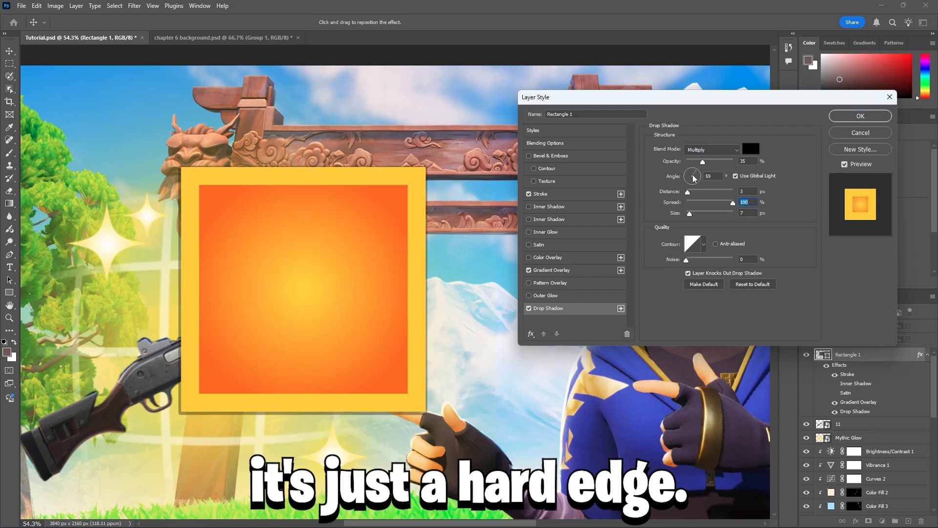
{"action": "left_click_drag", "start_coordinate": [693, 173], "coordinate": [658, 145]}
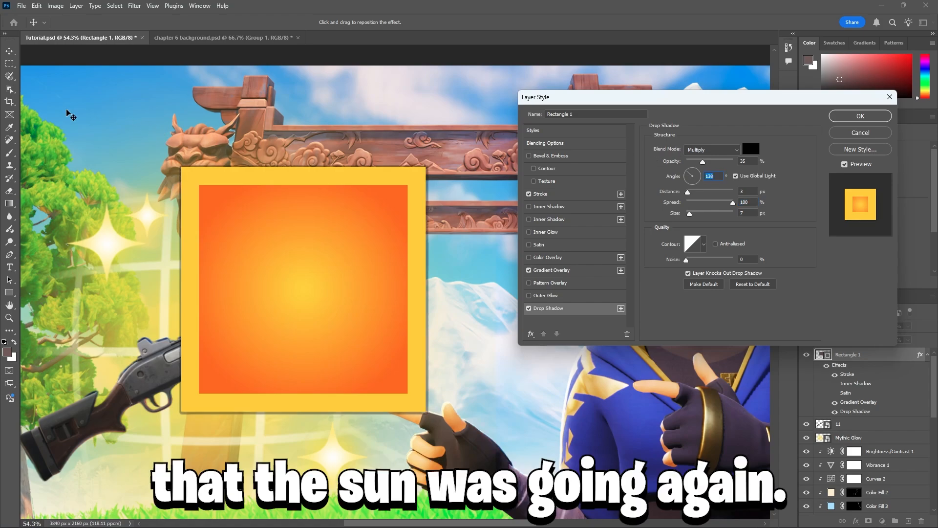
{"action": "left_click_drag", "start_coordinate": [688, 193], "coordinate": [691, 192]}
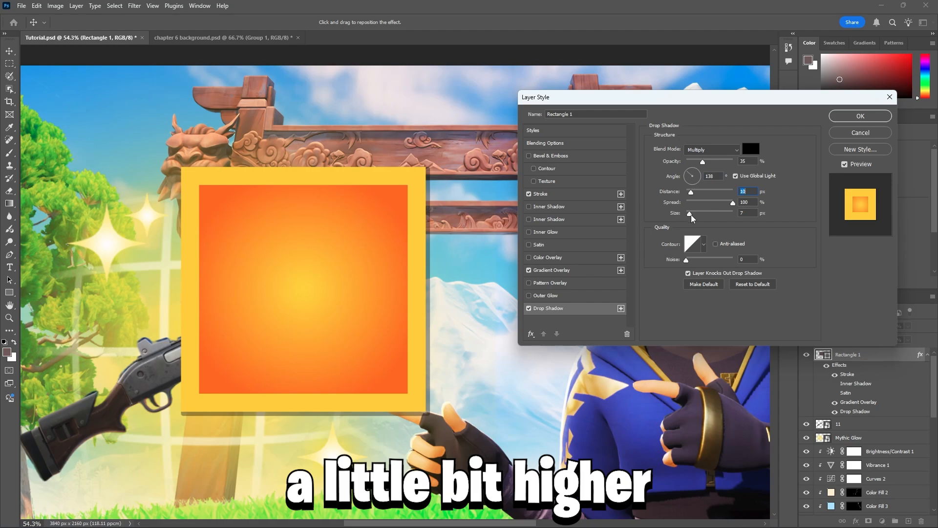
{"action": "mouse_move", "coordinate": [690, 212]}
{"action": "left_mouse_down"}
{"action": "mouse_move", "coordinate": [700, 192]}
{"action": "mouse_move", "coordinate": [690, 214]}
{"action": "left_mouse_up"}
{"action": "left_click", "coordinate": [699, 192]}
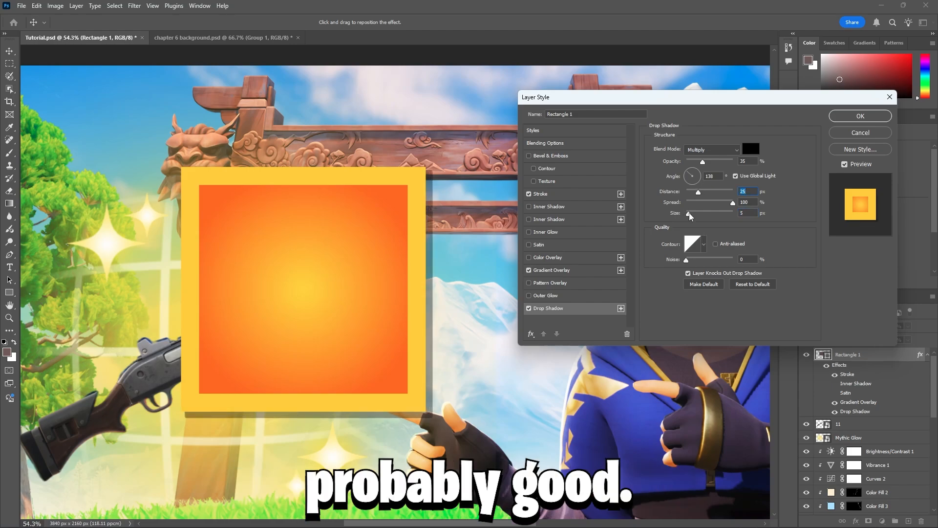
Set the square's Drop Shadow to the Overlay blend mode at 40% opacity.
{"action": "left_click_drag", "start_coordinate": [703, 162], "coordinate": [759, 167]}
{"action": "left_click", "coordinate": [712, 150]}
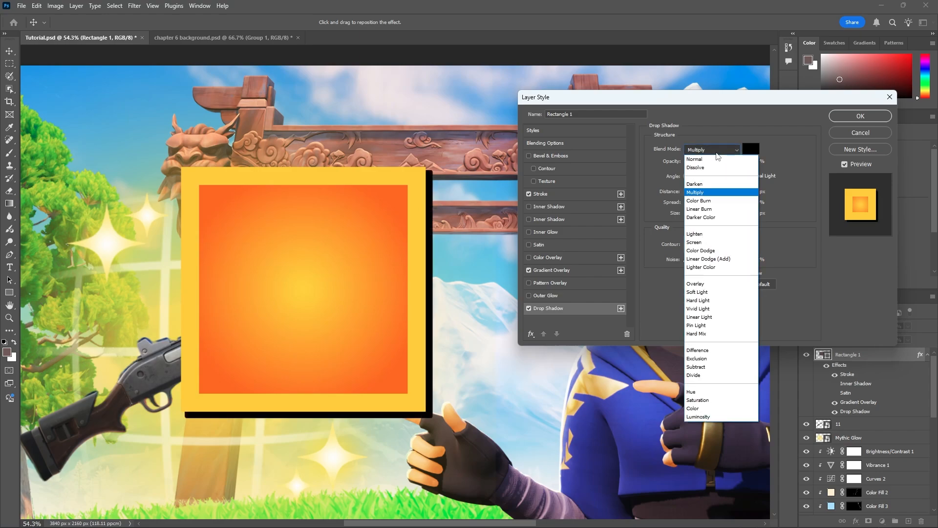
{"action": "left_click", "coordinate": [706, 286]}
{"action": "left_click_drag", "start_coordinate": [724, 165], "coordinate": [706, 164]}
Change the Drop Shadow color to a dark navy blue and apply the square's layer styles.
{"action": "left_click", "coordinate": [752, 149]}
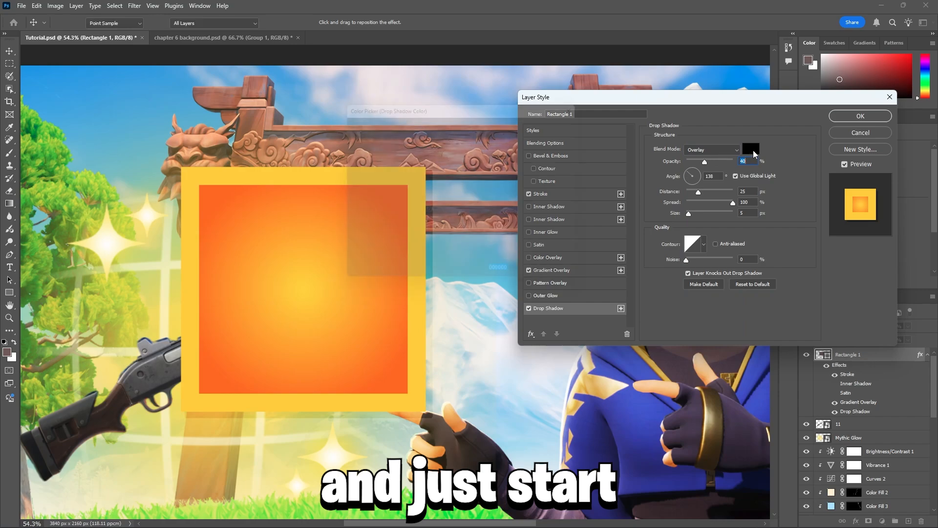
{"action": "left_click", "coordinate": [474, 164]}
{"action": "mouse_move", "coordinate": [463, 222]}
{"action": "left_mouse_down"}
{"action": "mouse_move", "coordinate": [462, 235]}
{"action": "mouse_move", "coordinate": [478, 220]}
{"action": "left_mouse_up"}
{"action": "left_click", "coordinate": [562, 120]}
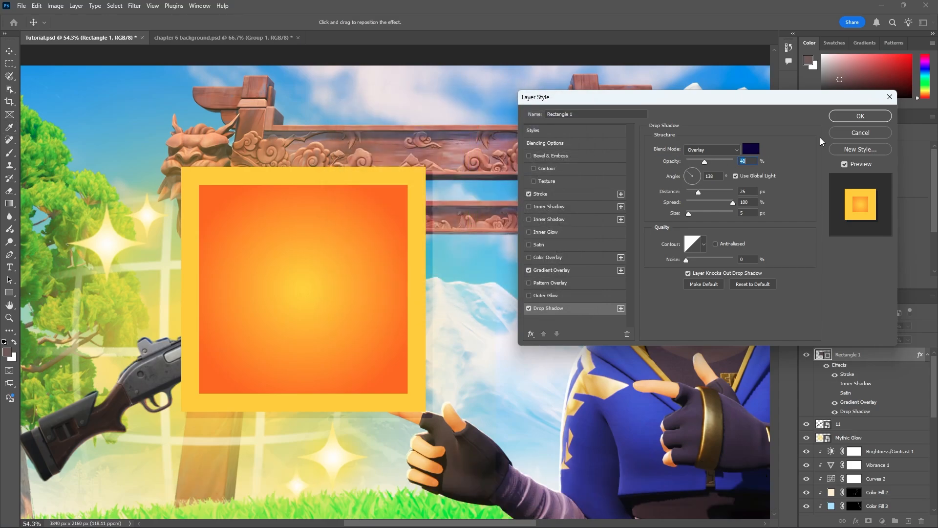
{"action": "left_click", "coordinate": [860, 116]}
Make the square's Stroke effect thinner, try other stroke positions, and apply it with the Inside position.
{"action": "scroll", "coordinate": [399, 282], "scroll_direction": "down", "scroll_amount": 3, "text": "alt"}
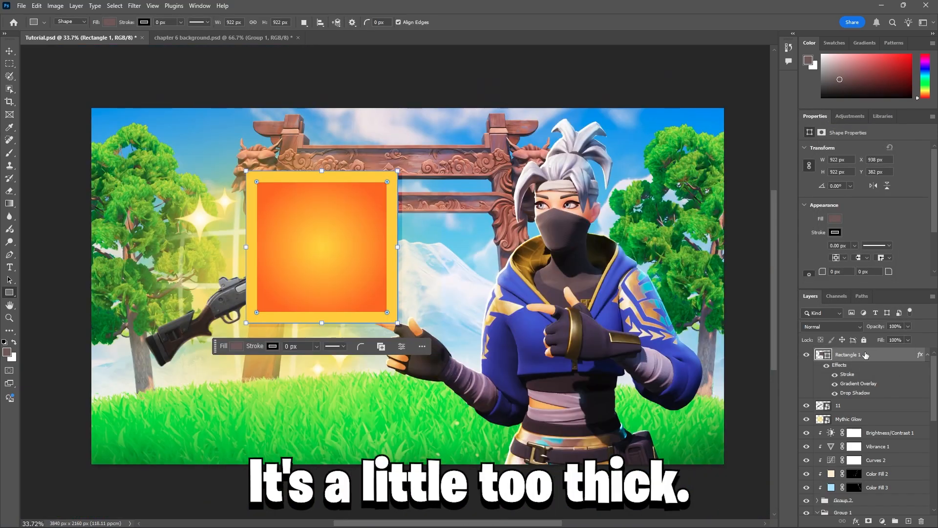
{"action": "double_click", "coordinate": [881, 359]}
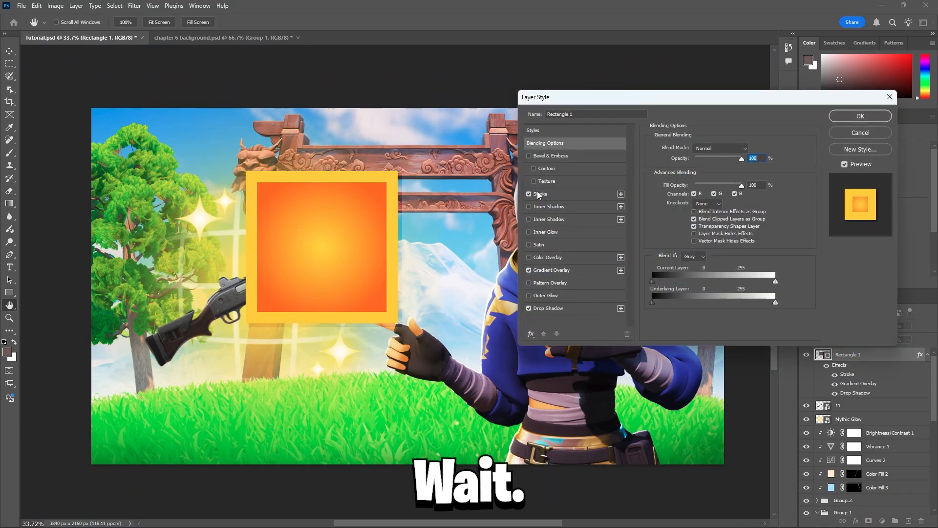
{"action": "left_click", "coordinate": [539, 194]}
{"action": "left_click", "coordinate": [698, 159]}
{"action": "left_click", "coordinate": [698, 167]}
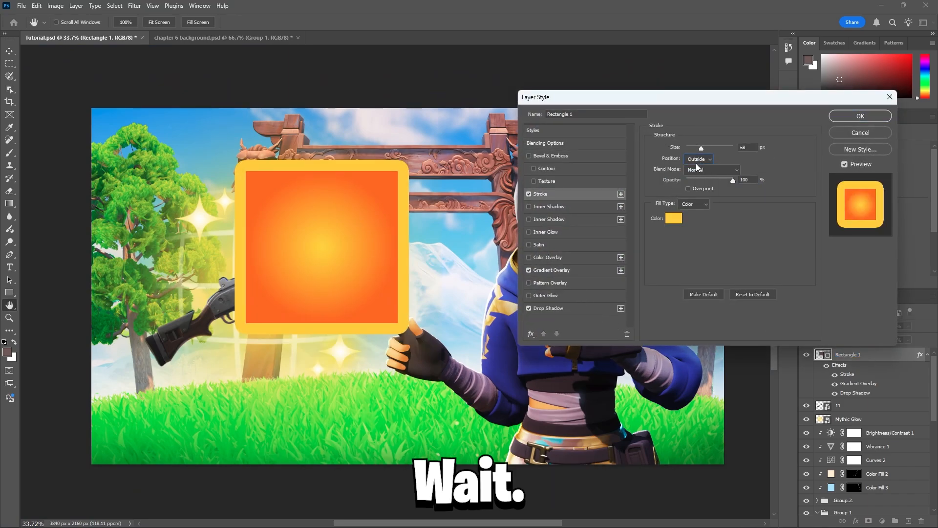
{"action": "left_click_drag", "start_coordinate": [701, 147], "coordinate": [697, 148]}
{"action": "left_click", "coordinate": [698, 159]}
{"action": "left_click", "coordinate": [696, 187]}
{"action": "left_click", "coordinate": [698, 159]}
{"action": "left_click", "coordinate": [696, 178]}
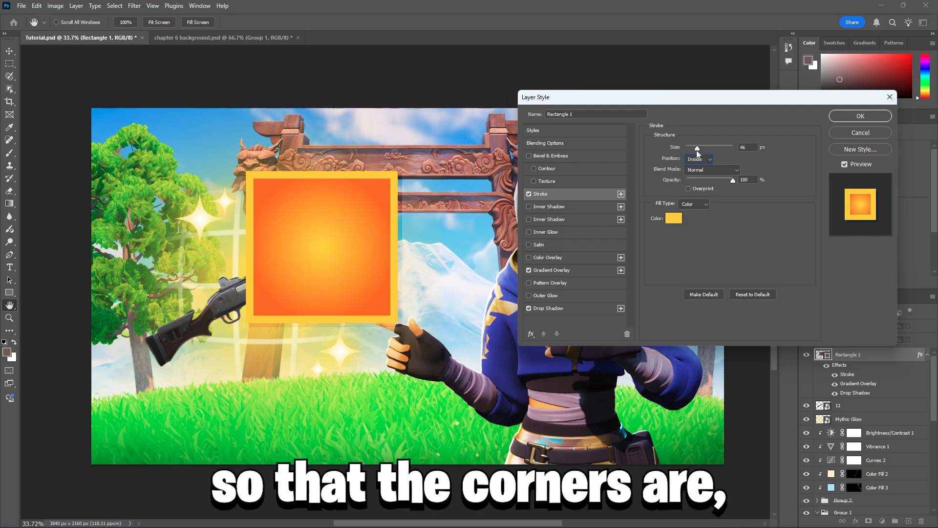
{"action": "left_click_drag", "start_coordinate": [697, 148], "coordinate": [696, 153]}
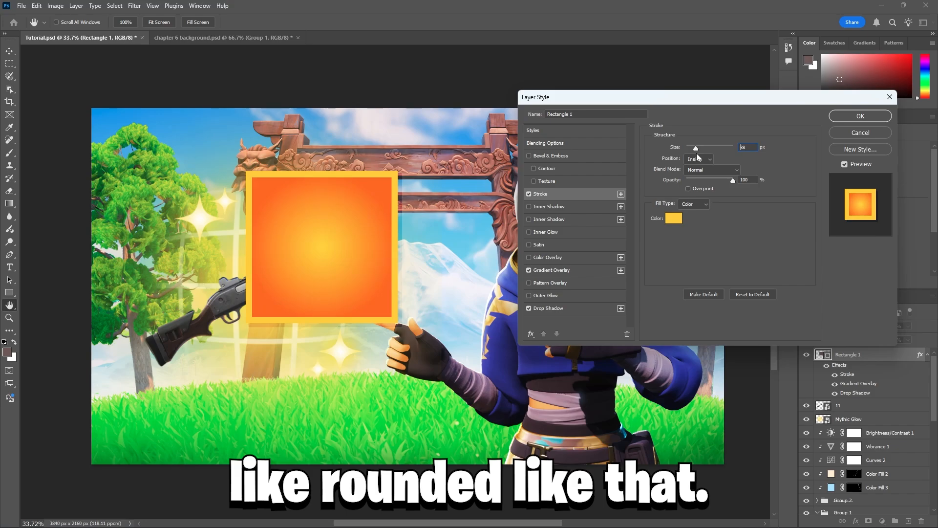
{"action": "left_click", "coordinate": [861, 115]}
Rotate the square about -25°, center it on the shotgun, and place its layer below the Mythic Glow layer.
{"action": "key", "text": "v"}
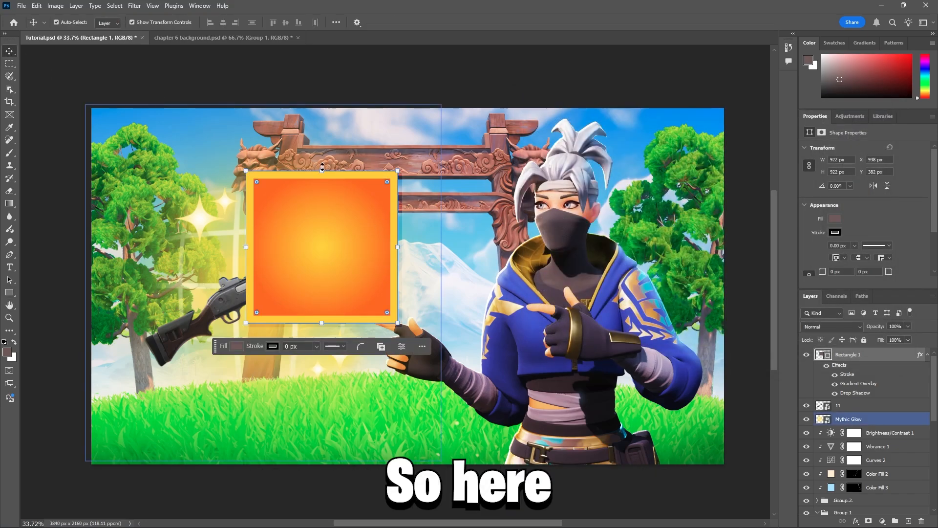
{"action": "left_click_drag", "start_coordinate": [322, 162], "coordinate": [283, 161]}
{"action": "left_click_drag", "start_coordinate": [317, 249], "coordinate": [265, 277]}
{"action": "left_click_drag", "start_coordinate": [862, 422], "coordinate": [860, 424]}
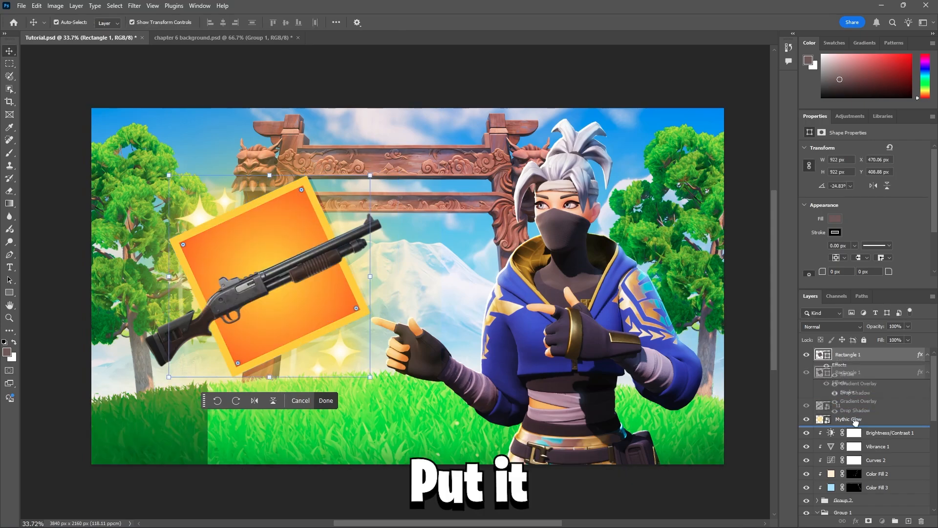
Scale the Mythic Glow to 43.47%, rotate it about -27° to match the tilted square, and center it on the square.
{"action": "left_click", "coordinate": [335, 285]}
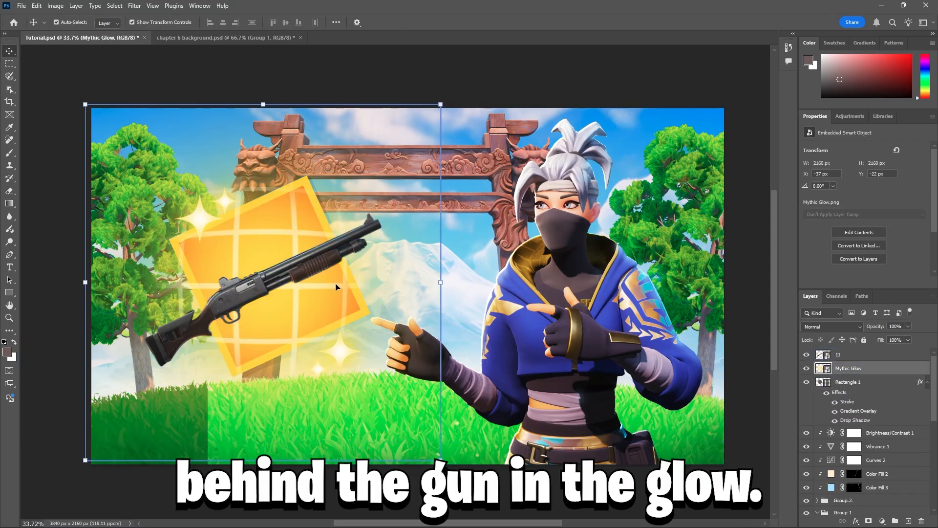
{"action": "left_click_drag", "start_coordinate": [441, 282], "coordinate": [391, 277], "text": "alt"}
{"action": "left_click_drag", "start_coordinate": [258, 242], "coordinate": [268, 236]}
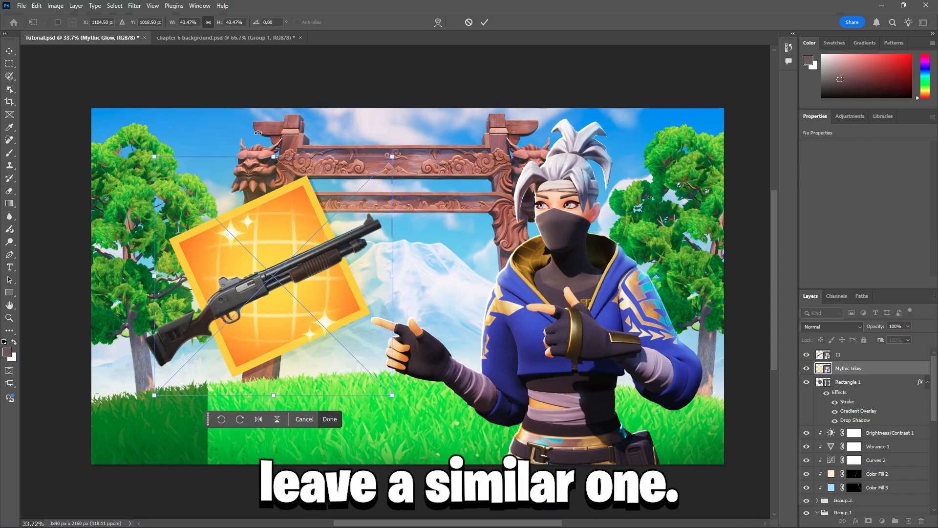
{"action": "left_click_drag", "start_coordinate": [260, 160], "coordinate": [202, 168]}
{"action": "left_click_drag", "start_coordinate": [258, 238], "coordinate": [254, 235]}
{"action": "left_click", "coordinate": [483, 23]}
{"action": "left_click", "coordinate": [831, 326]}
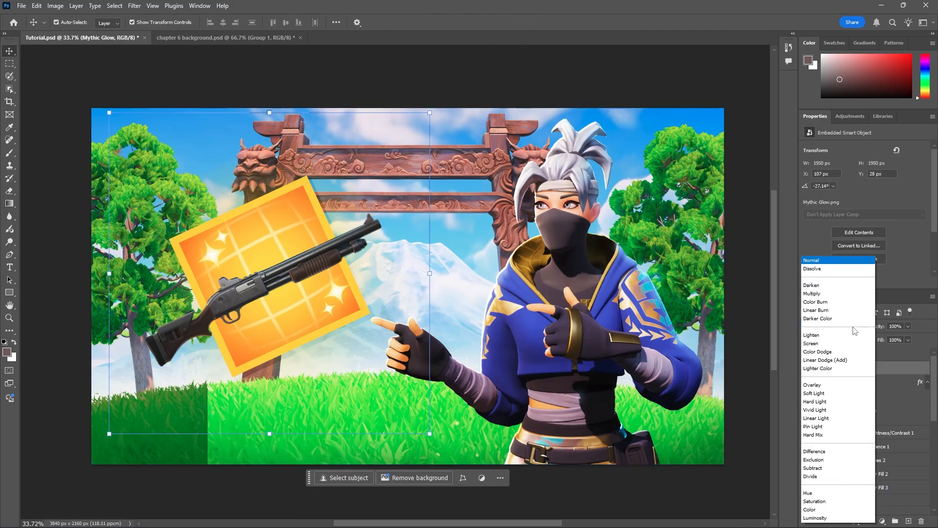
{"action": "left_click", "coordinate": [812, 261]}
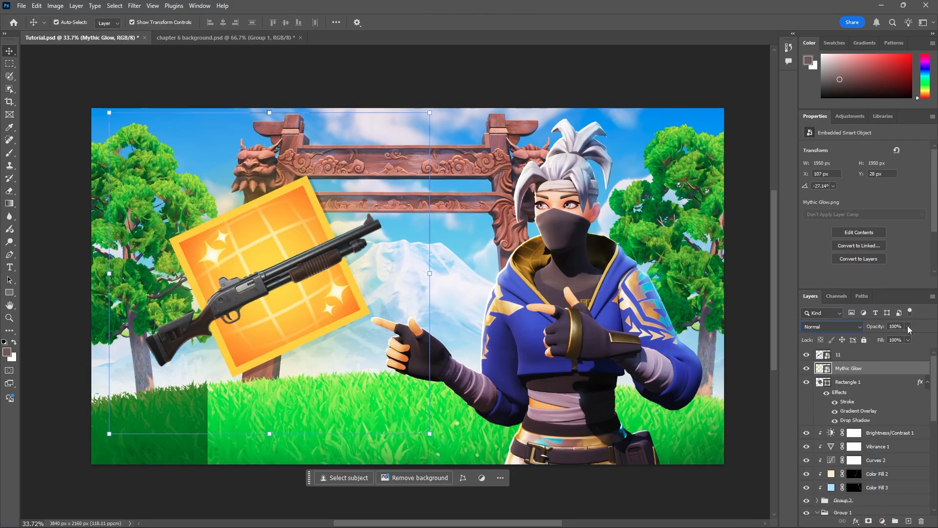
{"action": "mouse_move", "coordinate": [909, 327]}
{"action": "left_mouse_down"}
{"action": "mouse_move", "coordinate": [888, 337]}
{"action": "mouse_move", "coordinate": [919, 339]}
{"action": "left_mouse_up"}
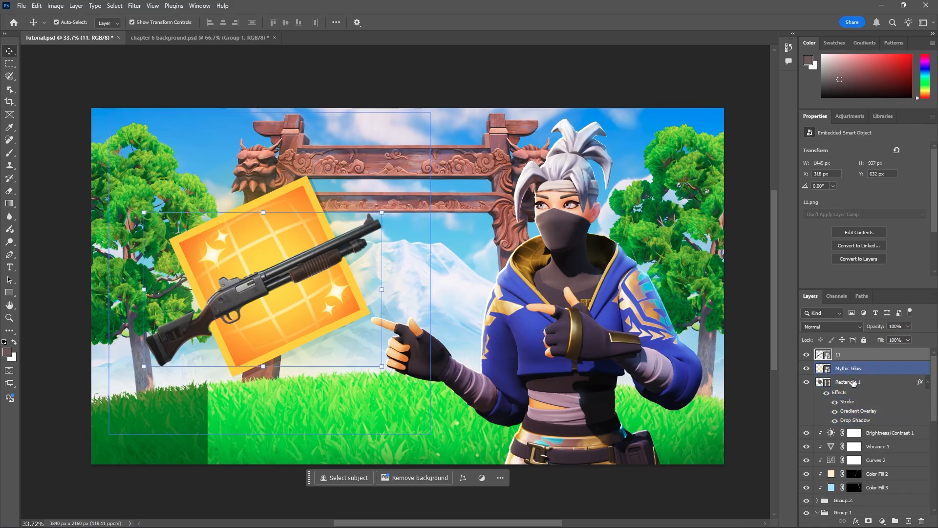
Place the rayitos light-ray image from the Design > Assets > Other folder as an embedded object.
{"action": "left_click", "coordinate": [22, 7]}
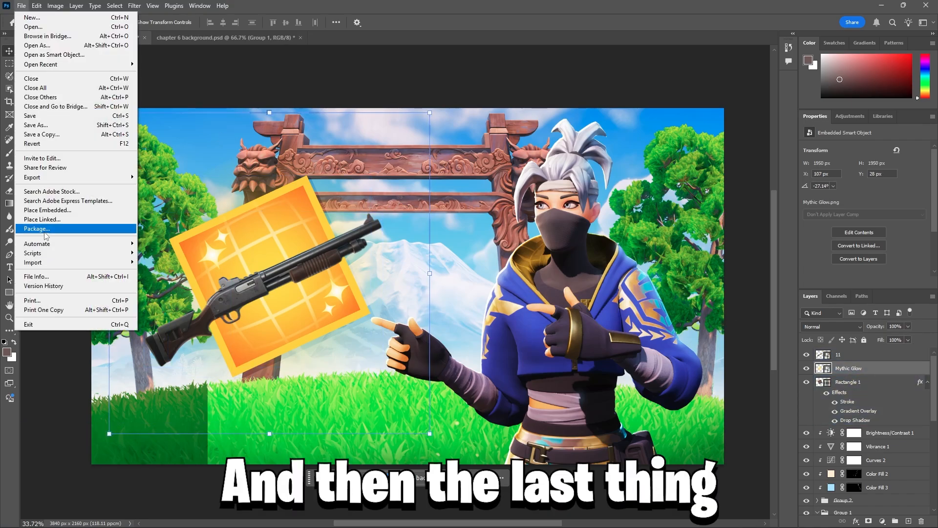
{"action": "left_click", "coordinate": [53, 211]}
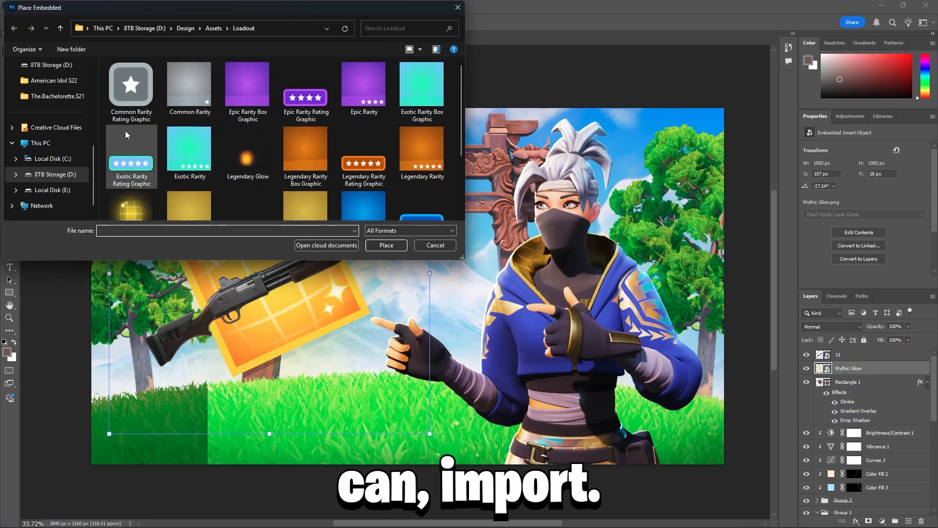
{"action": "left_click", "coordinate": [184, 29]}
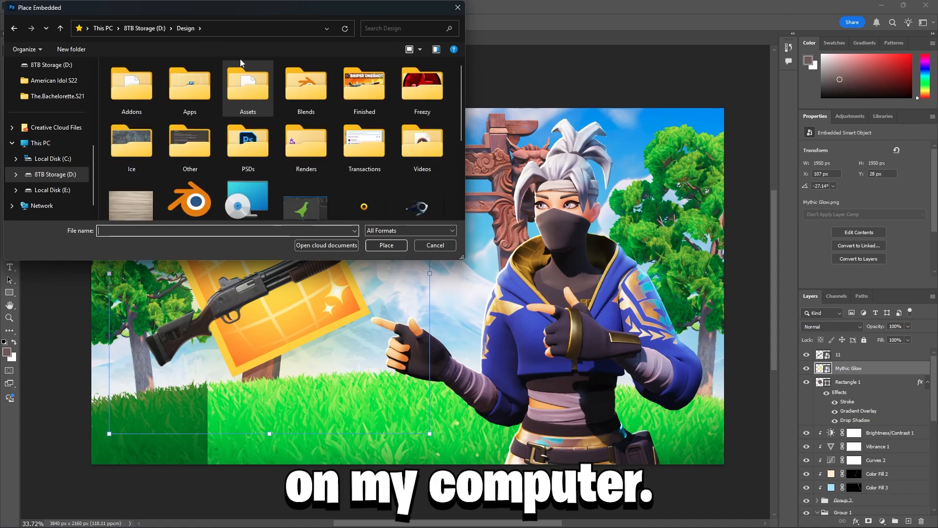
{"action": "double_click", "coordinate": [231, 85]}
{"action": "scroll", "coordinate": [195, 122], "scroll_direction": "down", "scroll_amount": 2}
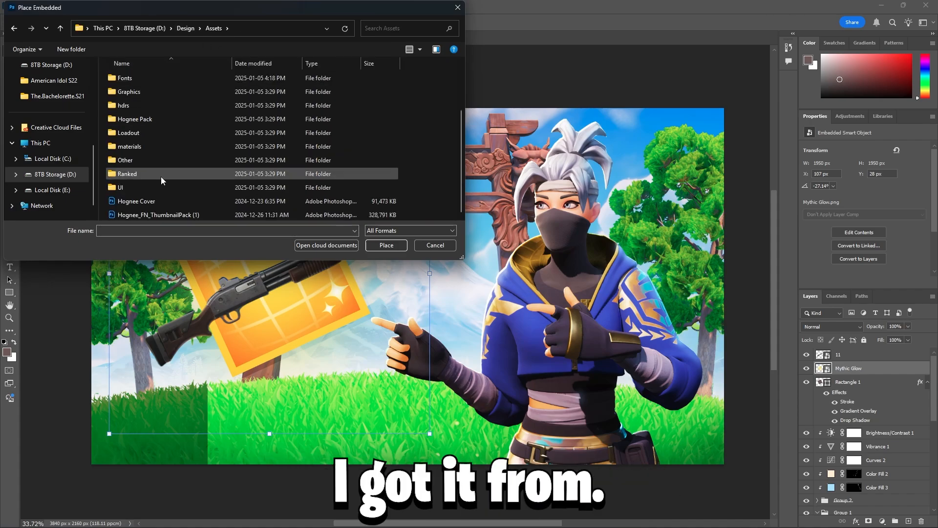
{"action": "double_click", "coordinate": [138, 162]}
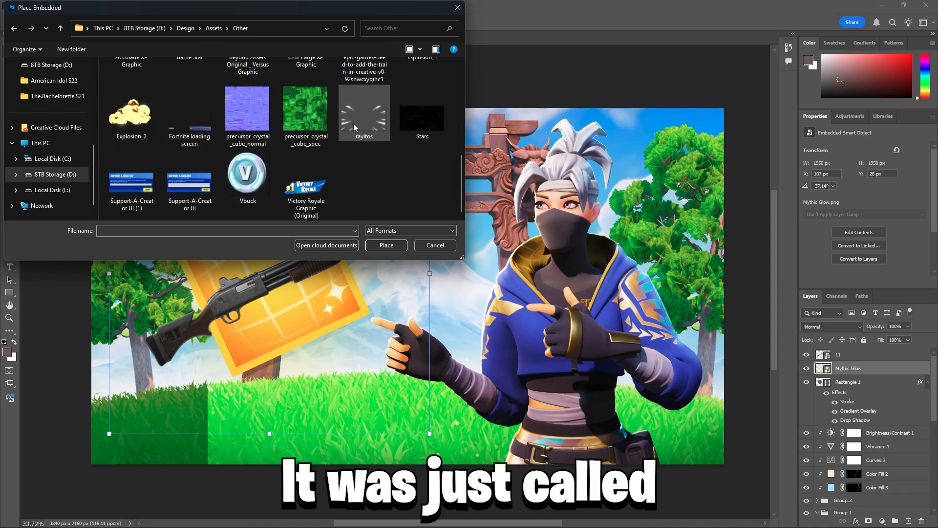
{"action": "double_click", "coordinate": [354, 123]}
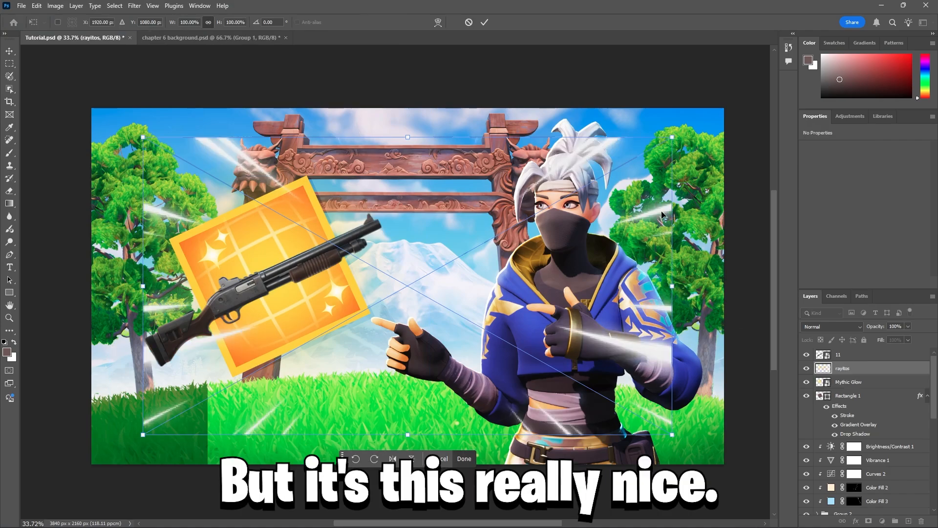
Narrow and scale down the rayitos image, rotate it about -25°, and fit it over the tilted orange square.
{"action": "left_click_drag", "start_coordinate": [662, 214], "coordinate": [643, 189]}
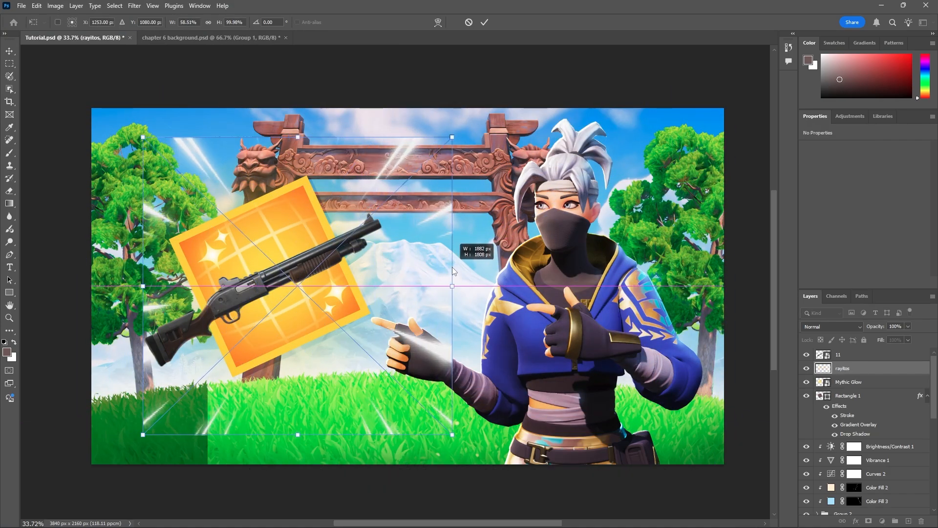
{"action": "left_click_drag", "start_coordinate": [451, 263], "coordinate": [436, 259], "text": "shift"}
{"action": "left_click_drag", "start_coordinate": [484, 427], "coordinate": [357, 318]}
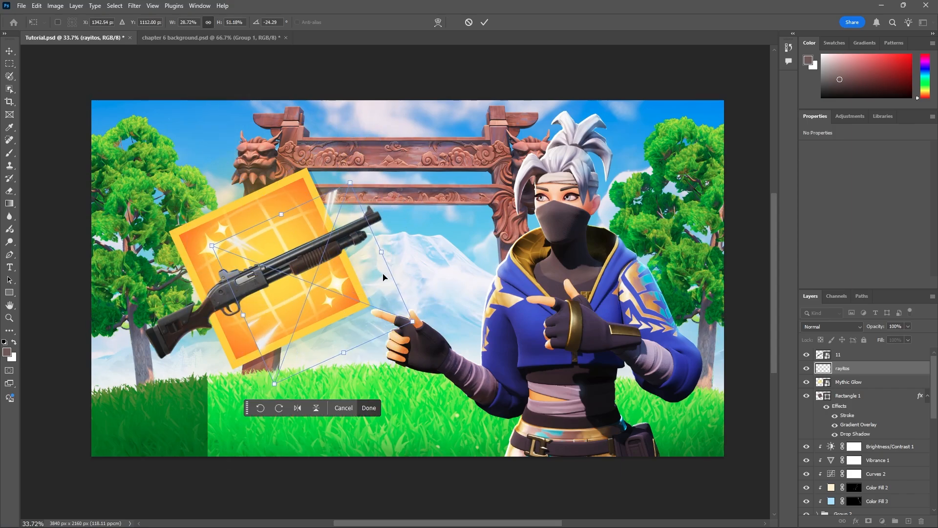
{"action": "key", "text": "ctrl+t"}
{"action": "left_click_drag", "start_coordinate": [397, 221], "coordinate": [366, 171]}
{"action": "key", "text": "Return"}
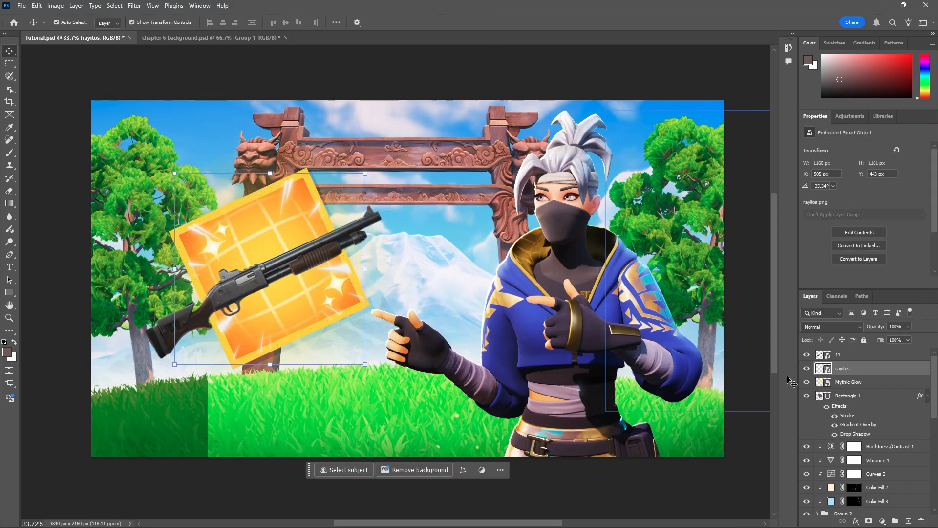
Duplicate the Rectangle 1 layer and disable the copy's Gradient Overlay and Drop Shadow, keeping only its Stroke effect.
{"action": "left_click", "coordinate": [861, 397]}
{"action": "key", "text": "ctrl+j"}
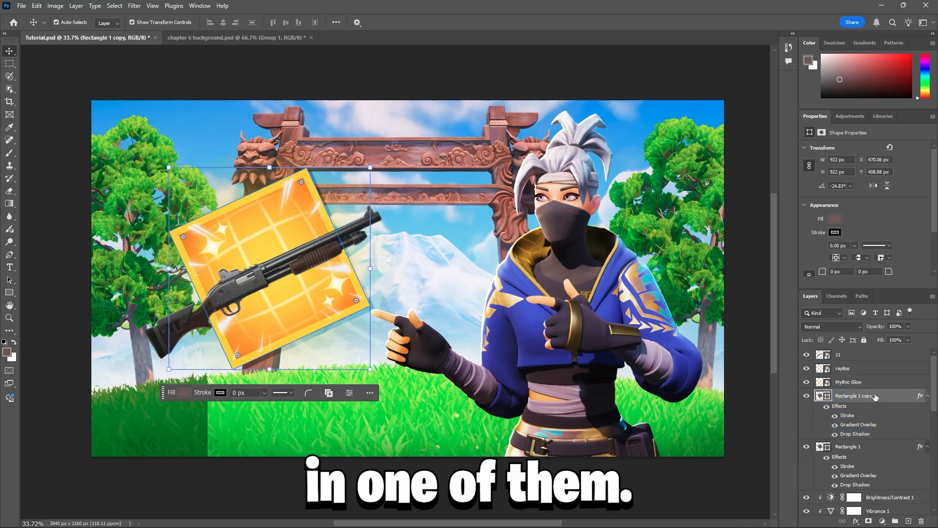
{"action": "double_click", "coordinate": [903, 398]}
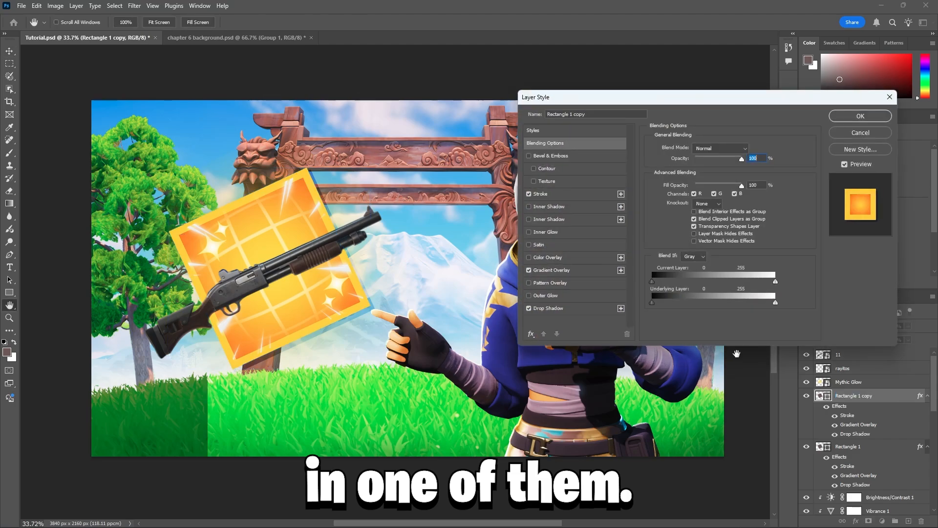
{"action": "left_click", "coordinate": [529, 270]}
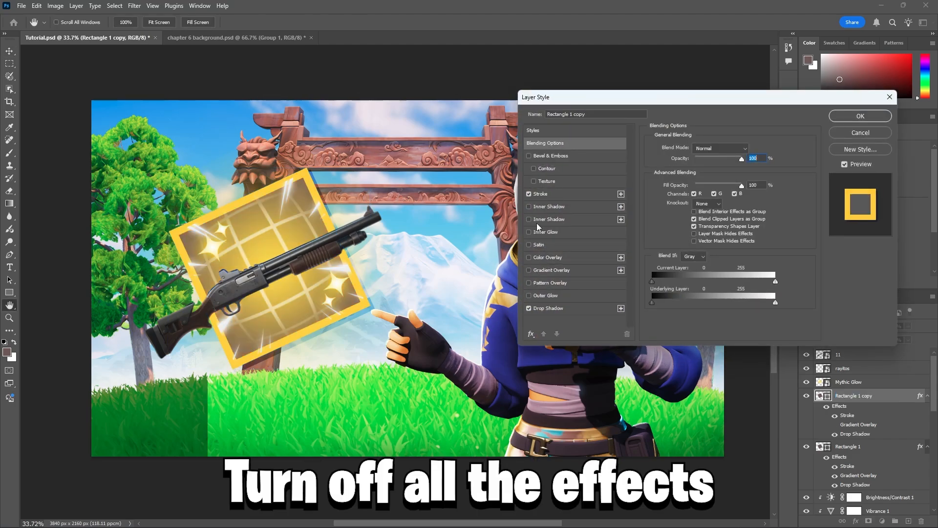
{"action": "left_click", "coordinate": [530, 194]}
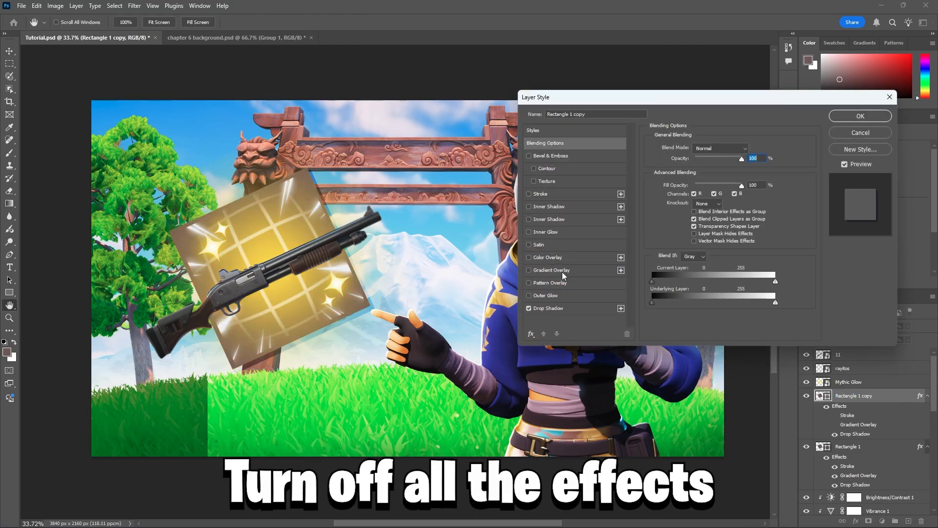
{"action": "left_click", "coordinate": [529, 194]}
{"action": "left_click", "coordinate": [532, 306]}
{"action": "left_click", "coordinate": [529, 308]}
{"action": "left_click", "coordinate": [545, 193]}
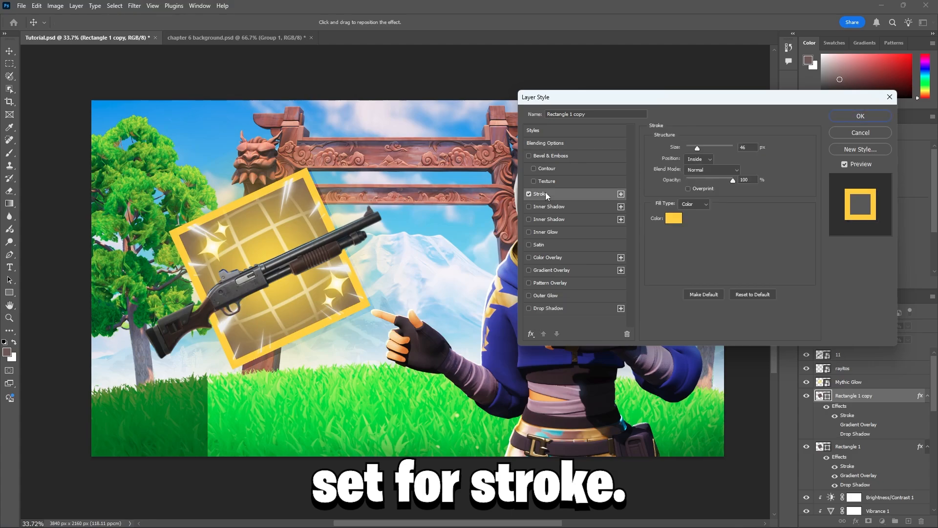
{"action": "left_click", "coordinate": [861, 117]}
Hide the Mythic Glow layer and set the Fill of the Rectangle 1 copy layer to 0%.
{"action": "left_click", "coordinate": [807, 382]}
{"action": "left_click", "coordinate": [851, 446]}
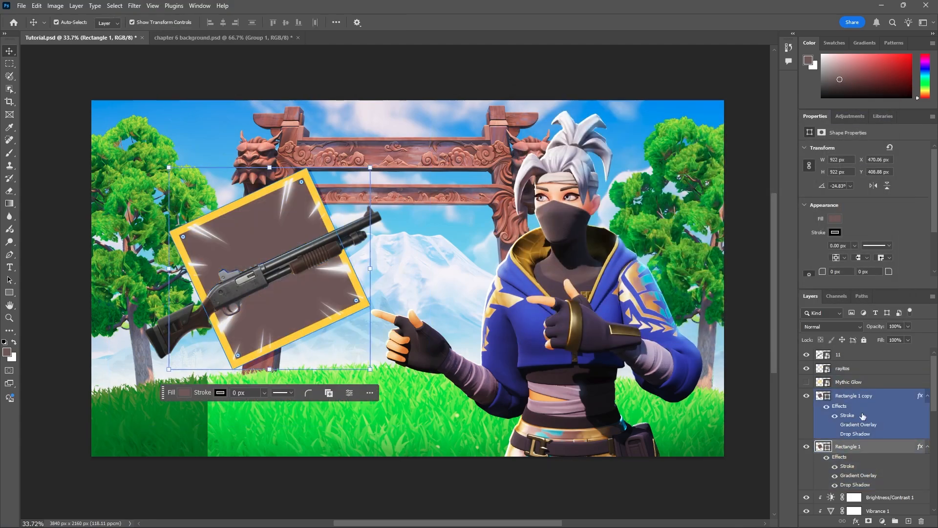
{"action": "left_click", "coordinate": [866, 401]}
{"action": "left_click", "coordinate": [830, 326]}
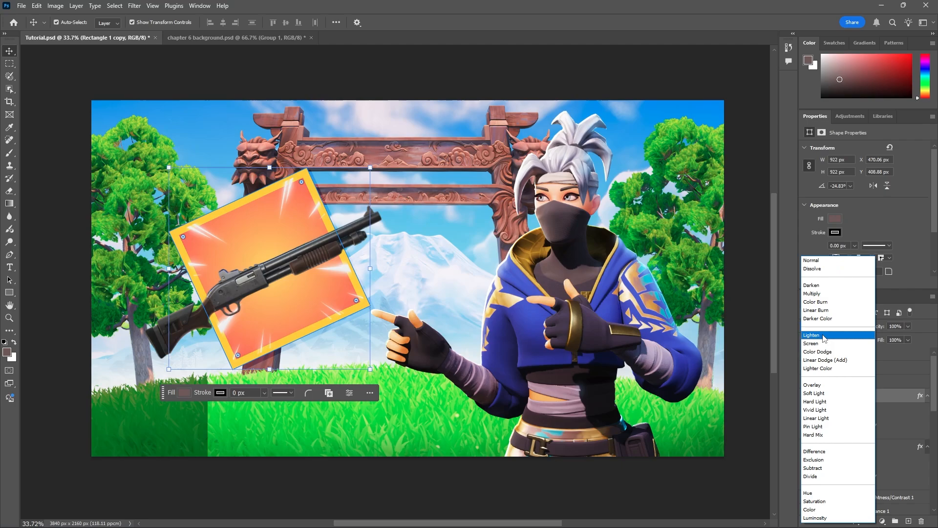
{"action": "left_click", "coordinate": [896, 339]}
{"action": "left_click", "coordinate": [908, 340]}
{"action": "left_click_drag", "start_coordinate": [903, 351], "coordinate": [724, 343]}
{"action": "left_click", "coordinate": [861, 448]}
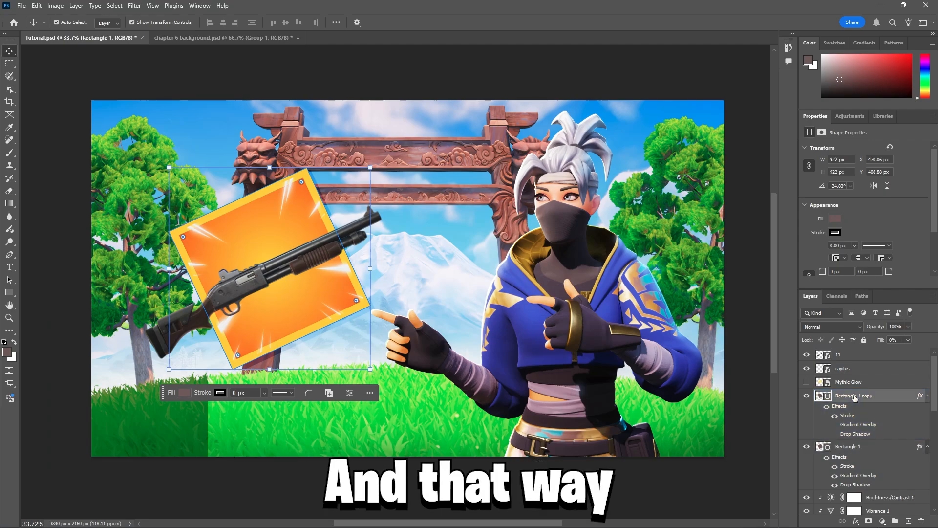
Move the rayitos layer between Rectangle 1 copy and Rectangle 1, and show the Mythic Glow layer again.
{"action": "left_click", "coordinate": [850, 367]}
{"action": "left_click_drag", "start_coordinate": [851, 367], "coordinate": [845, 438]}
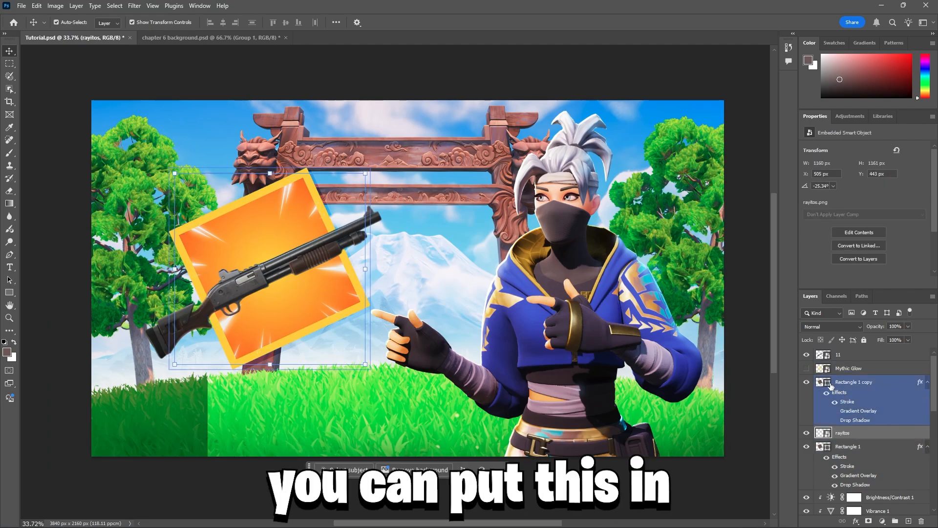
{"action": "left_click", "coordinate": [807, 369]}
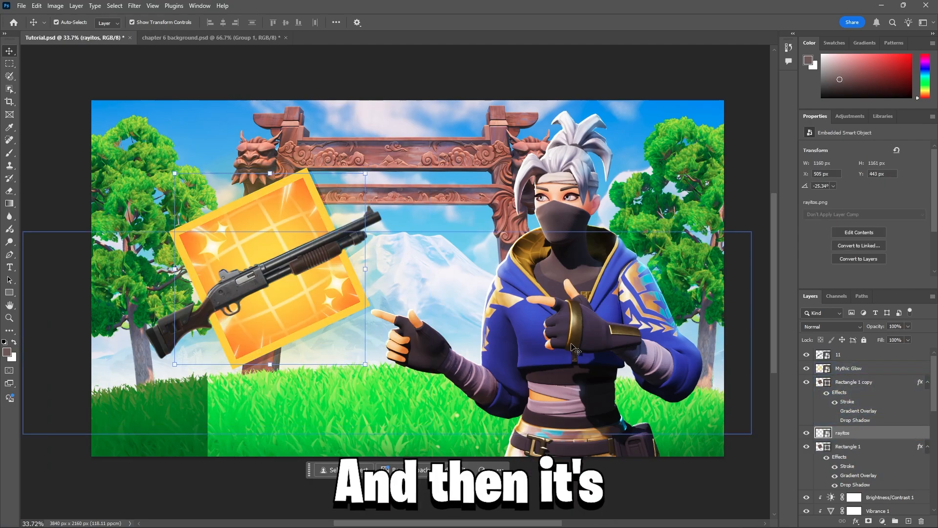
Set the rayitos layer's blend mode to Overlay and lower its opacity to about 54%.
{"action": "left_click", "coordinate": [849, 368]}
{"action": "left_click", "coordinate": [830, 327]}
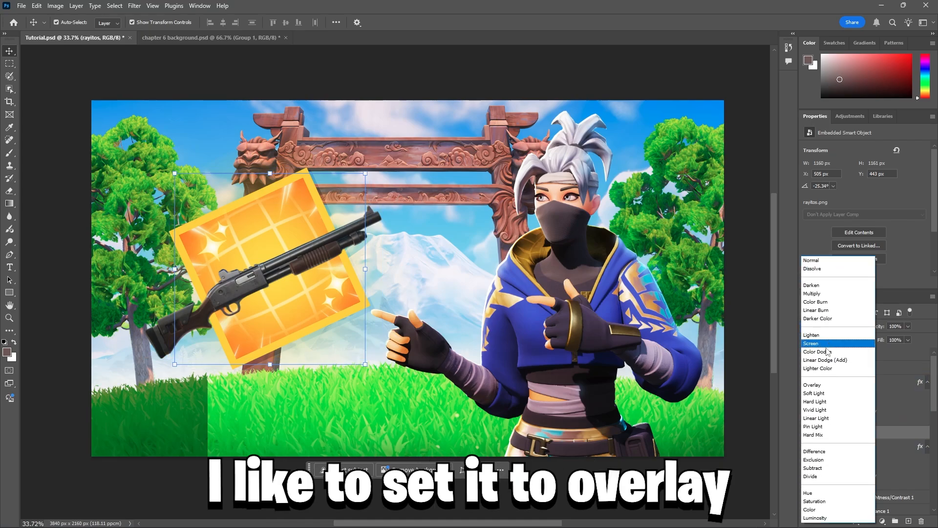
{"action": "left_click", "coordinate": [831, 385]}
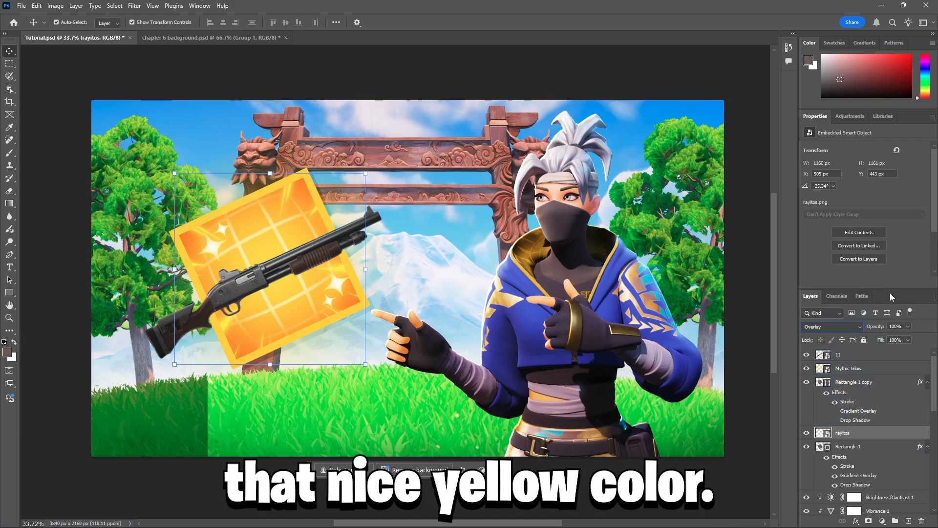
{"action": "left_click", "coordinate": [908, 326]}
{"action": "left_click_drag", "start_coordinate": [910, 337], "coordinate": [889, 339]}
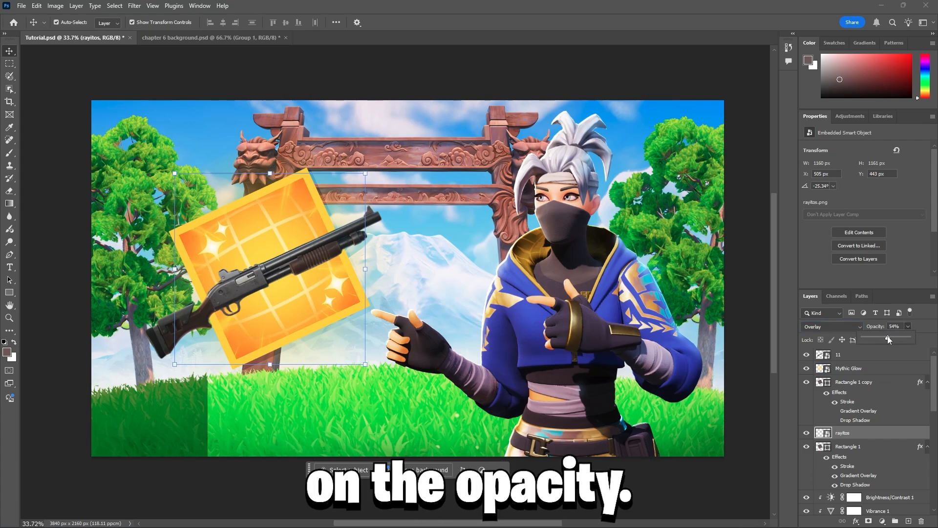
Move the shotgun slightly up over the square and enlarge it to about 1599 px wide.
{"action": "left_click", "coordinate": [316, 262]}
{"action": "left_click_drag", "start_coordinate": [299, 266], "coordinate": [308, 256]}
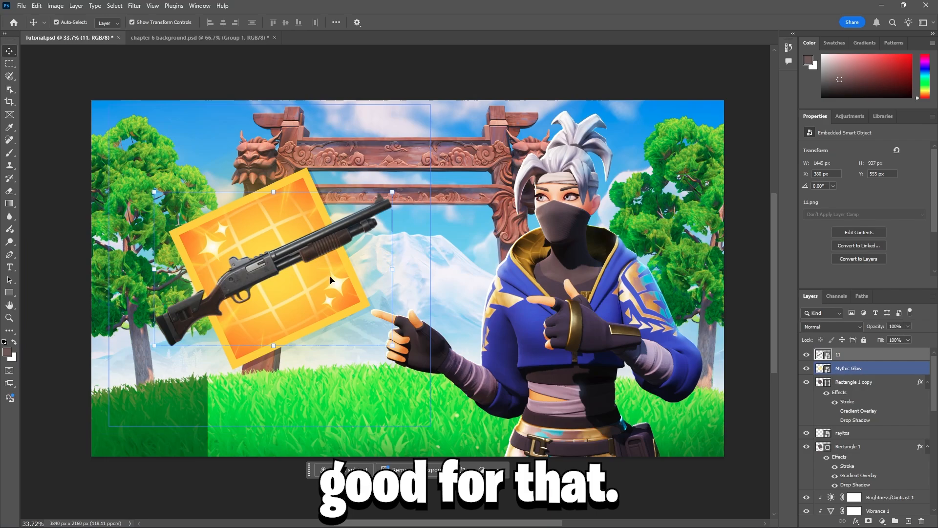
{"action": "key", "text": "ctrl+t"}
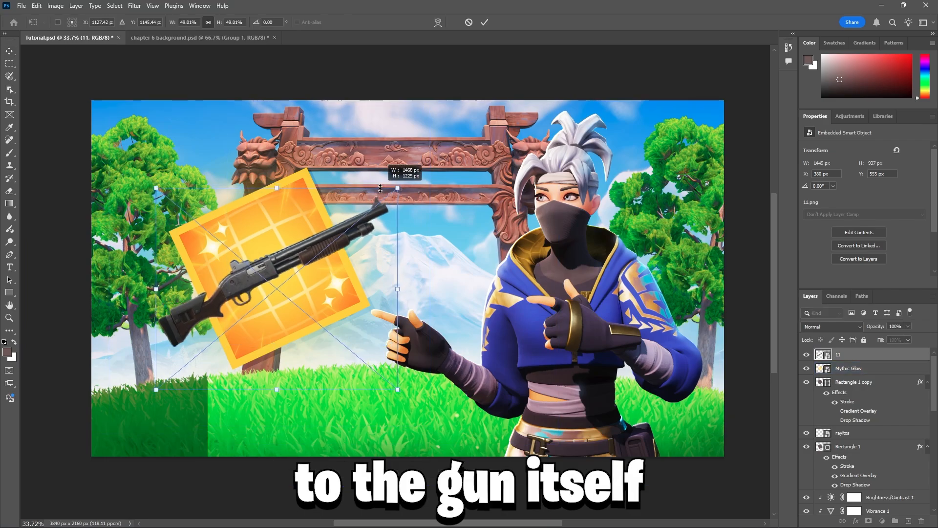
{"action": "left_click_drag", "start_coordinate": [397, 286], "coordinate": [430, 277]}
{"action": "left_click_drag", "start_coordinate": [320, 252], "coordinate": [308, 253]}
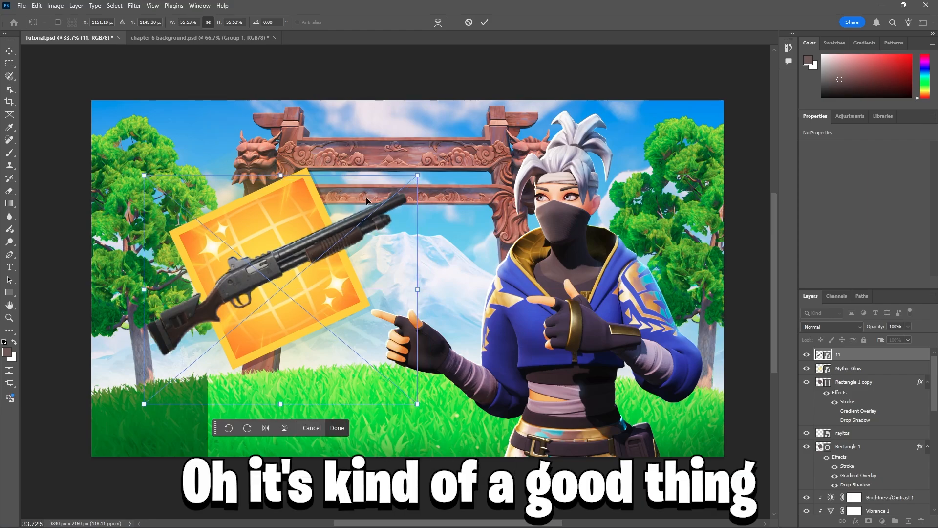
{"action": "left_click", "coordinate": [484, 23]}
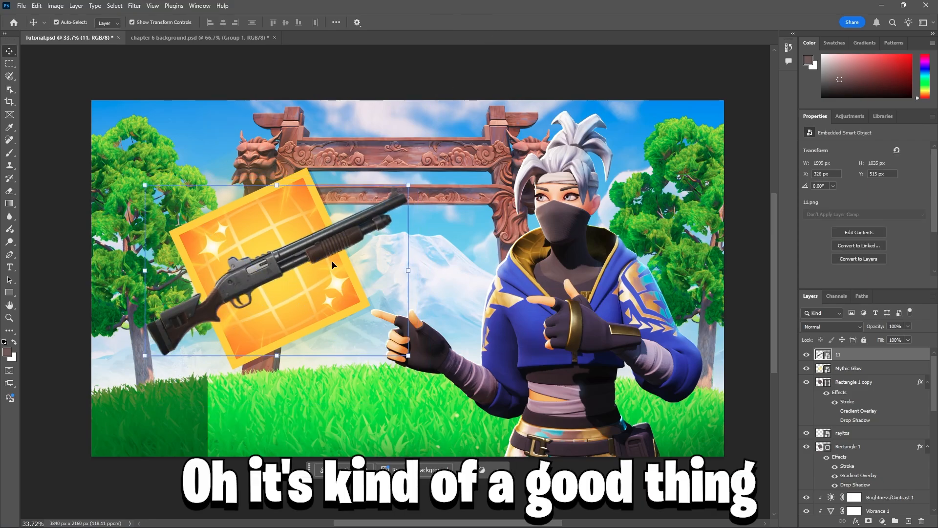
Add an Inner Glow effect to the shotgun layer (11) and set its opacity to 100%.
{"action": "double_click", "coordinate": [863, 355]}
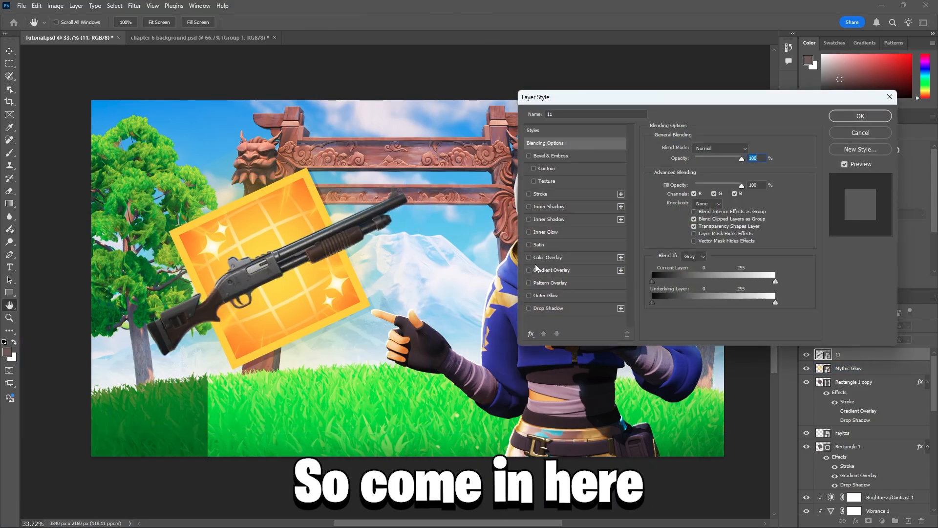
{"action": "left_click_drag", "start_coordinate": [542, 97], "coordinate": [657, 138]}
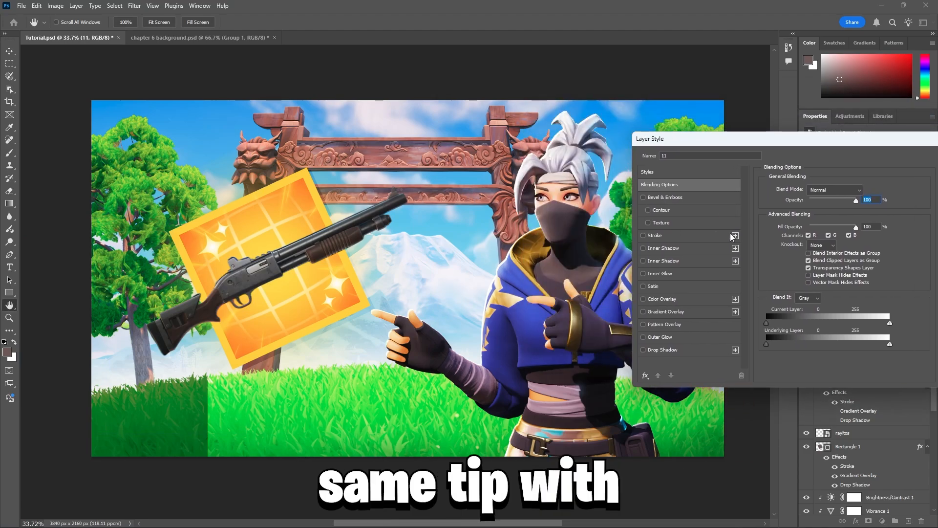
{"action": "left_click", "coordinate": [643, 248]}
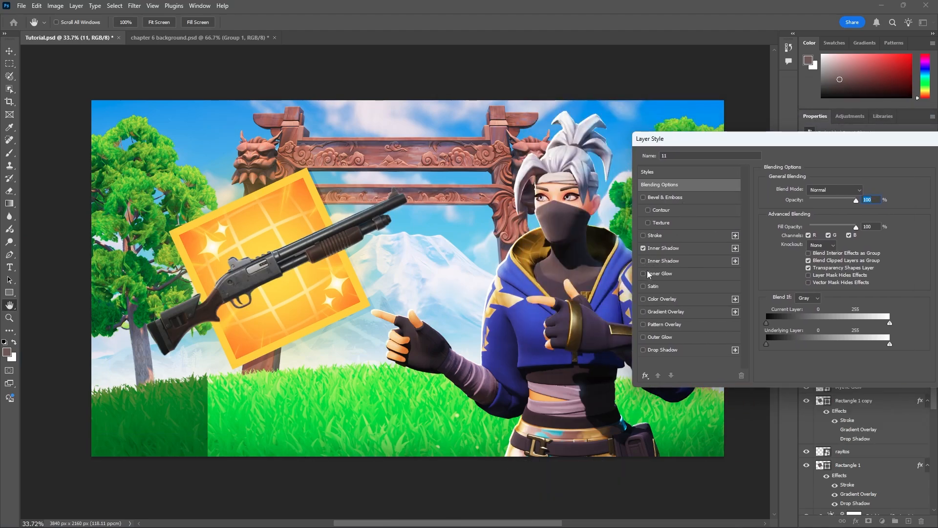
{"action": "left_click", "coordinate": [644, 248]}
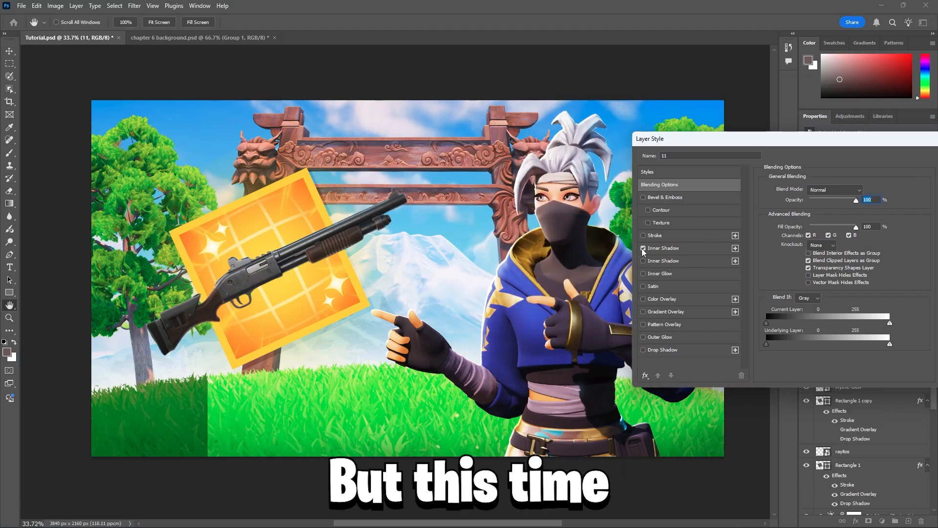
{"action": "left_click", "coordinate": [643, 273]}
{"action": "left_click_drag", "start_coordinate": [698, 138], "coordinate": [517, 110]}
{"action": "left_click", "coordinate": [481, 246]}
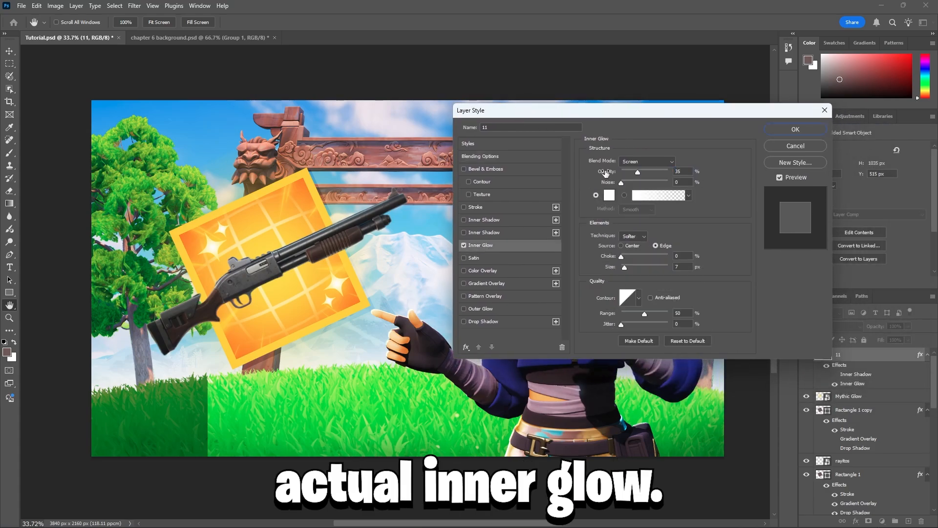
{"action": "left_click_drag", "start_coordinate": [637, 173], "coordinate": [704, 174]}
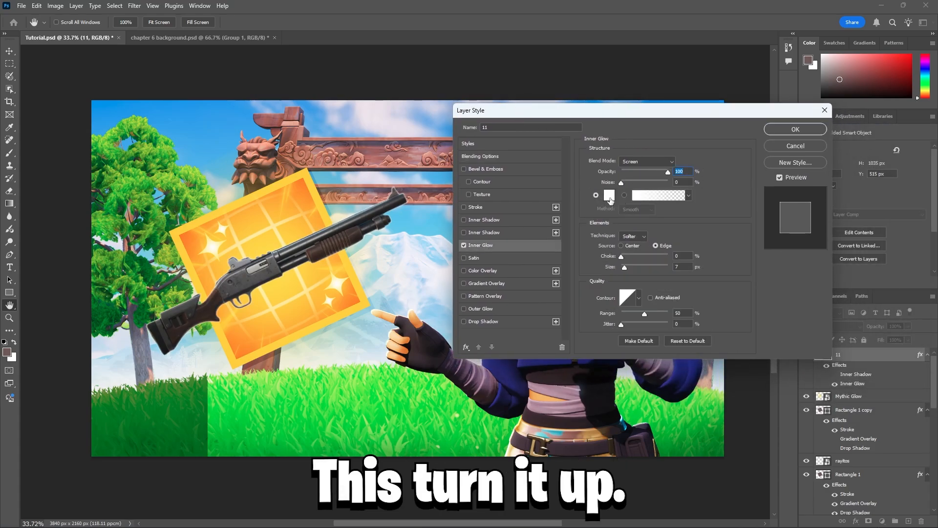
Set the shotgun's Inner Glow color to orange #ffae00, its size to 46 px, and its blend mode to Overlay.
{"action": "left_click", "coordinate": [609, 196]}
{"action": "left_click_drag", "start_coordinate": [478, 232], "coordinate": [474, 235]}
{"action": "left_click_drag", "start_coordinate": [430, 182], "coordinate": [537, 83]}
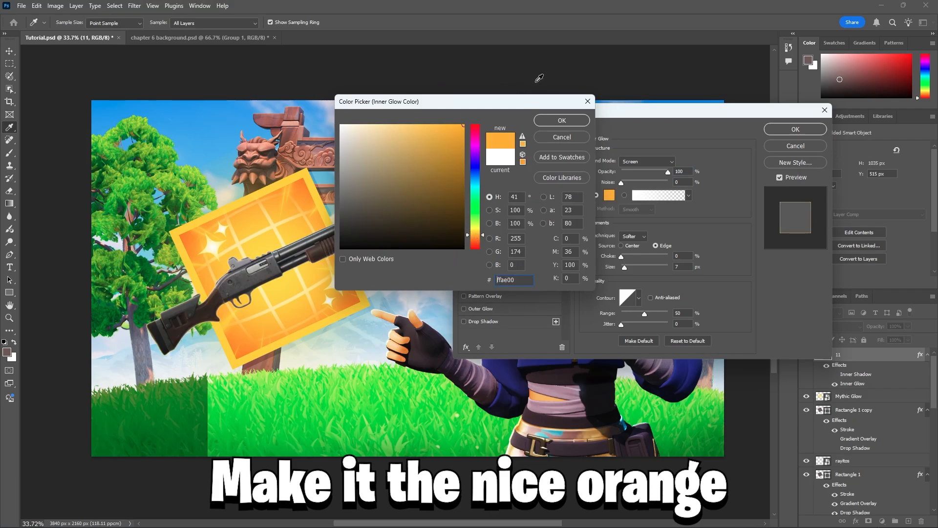
{"action": "left_click", "coordinate": [562, 120]}
{"action": "mouse_move", "coordinate": [624, 268]}
{"action": "left_mouse_down"}
{"action": "mouse_move", "coordinate": [645, 267]}
{"action": "mouse_move", "coordinate": [633, 268]}
{"action": "left_mouse_up"}
{"action": "left_click", "coordinate": [648, 161]}
{"action": "left_click", "coordinate": [645, 285]}
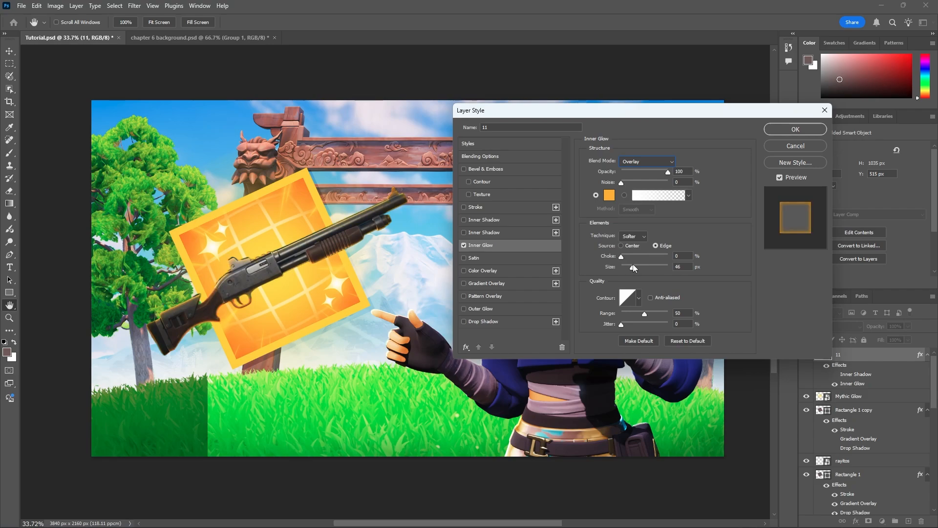
Enable the shotgun's first Inner Shadow effect, and set its color to yellow #ffde00 and its distance to 10 px.
{"action": "left_click", "coordinate": [463, 219]}
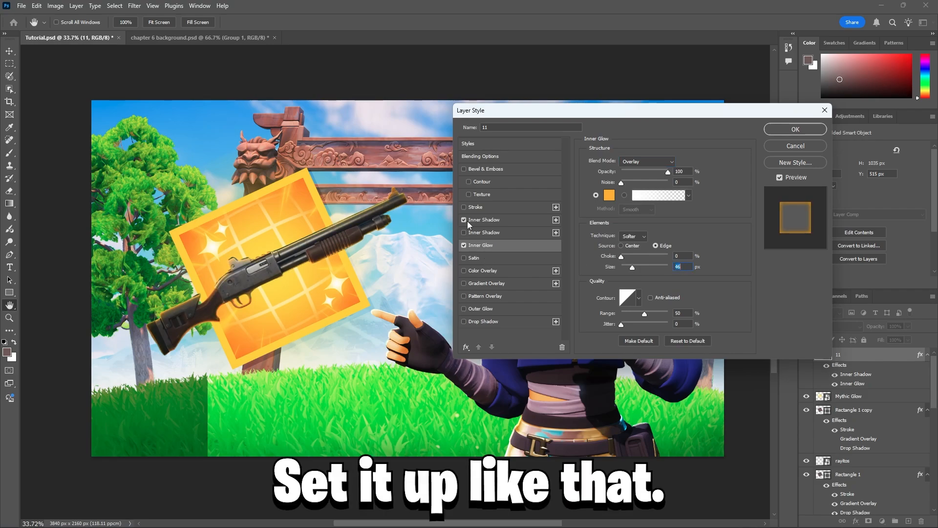
{"action": "left_click", "coordinate": [483, 224]}
{"action": "left_click", "coordinate": [680, 164]}
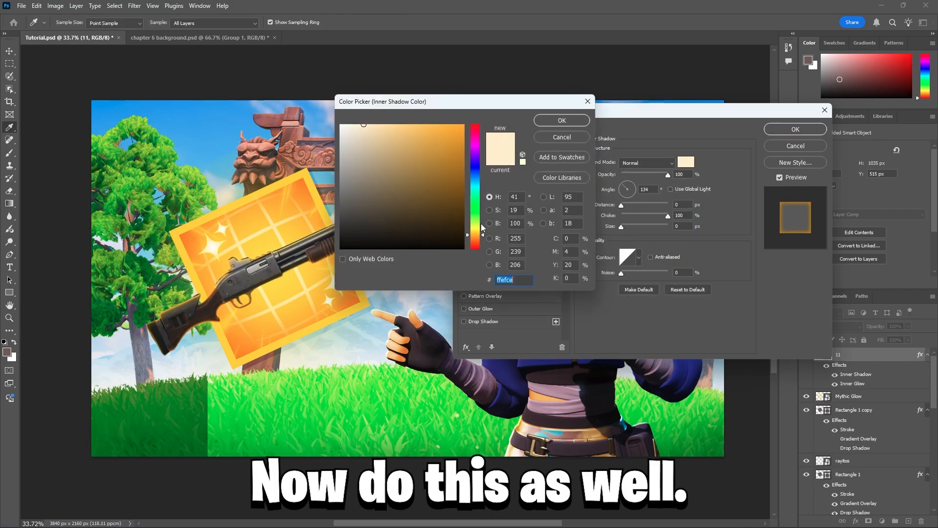
{"action": "type", "text": "ffde00"}
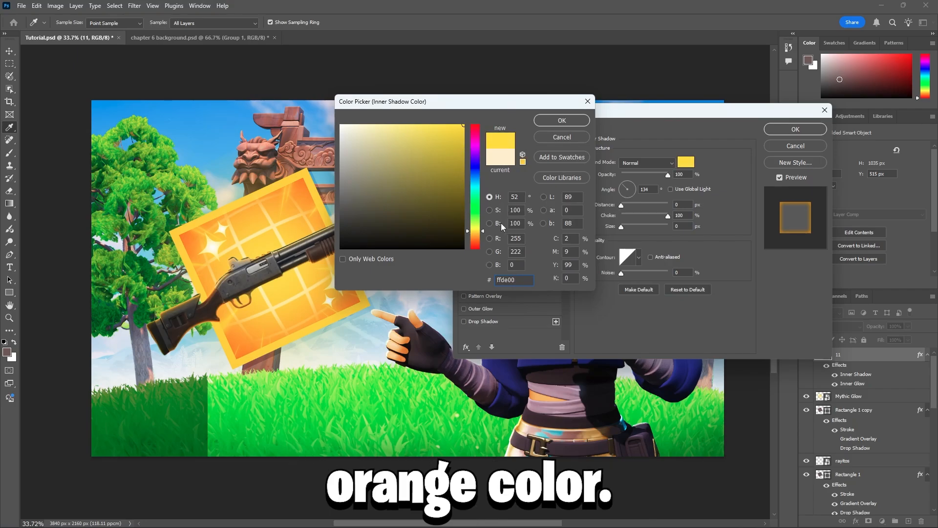
{"action": "left_click", "coordinate": [562, 120]}
{"action": "left_click_drag", "start_coordinate": [622, 205], "coordinate": [627, 205]}
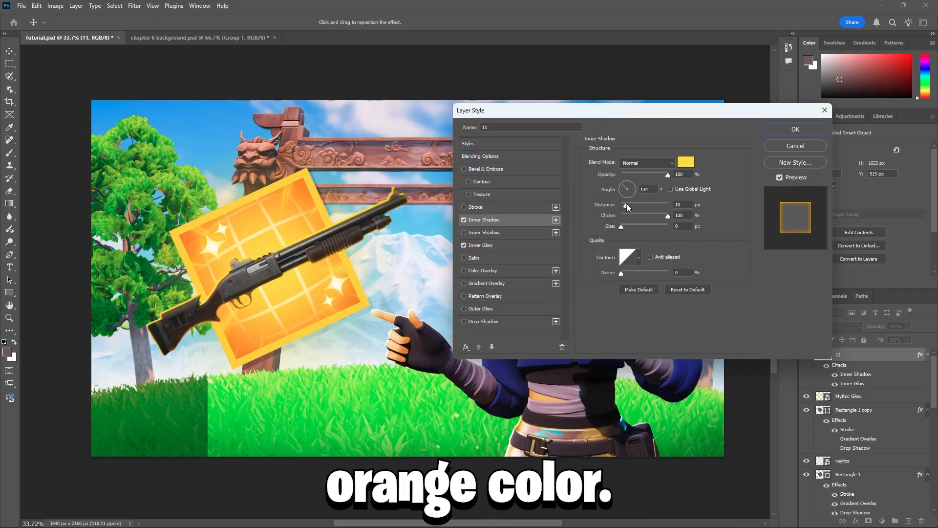
Try the Overlay and Lighten blend modes and a lower opacity on the shotgun's yellow Inner Shadow.
{"action": "left_click", "coordinate": [646, 162]}
{"action": "left_click", "coordinate": [630, 297]}
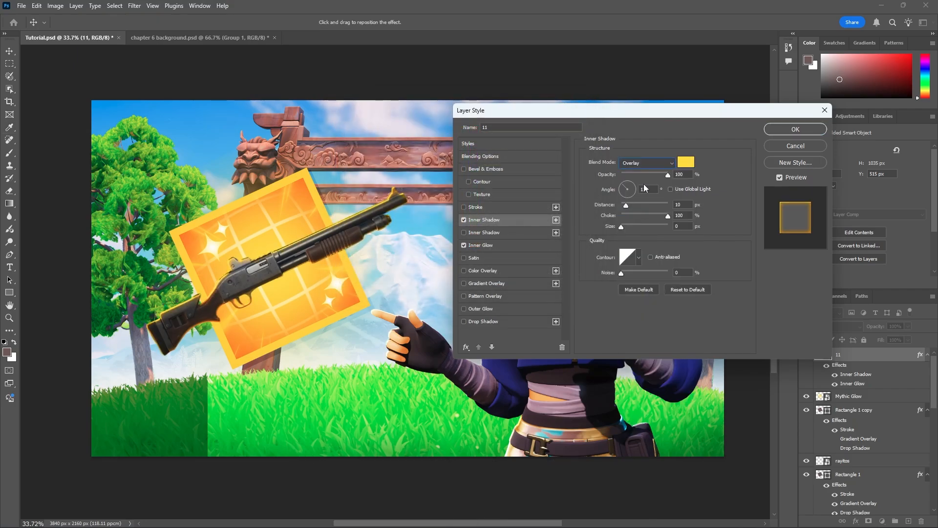
{"action": "left_click", "coordinate": [646, 163]}
{"action": "left_click", "coordinate": [630, 247]}
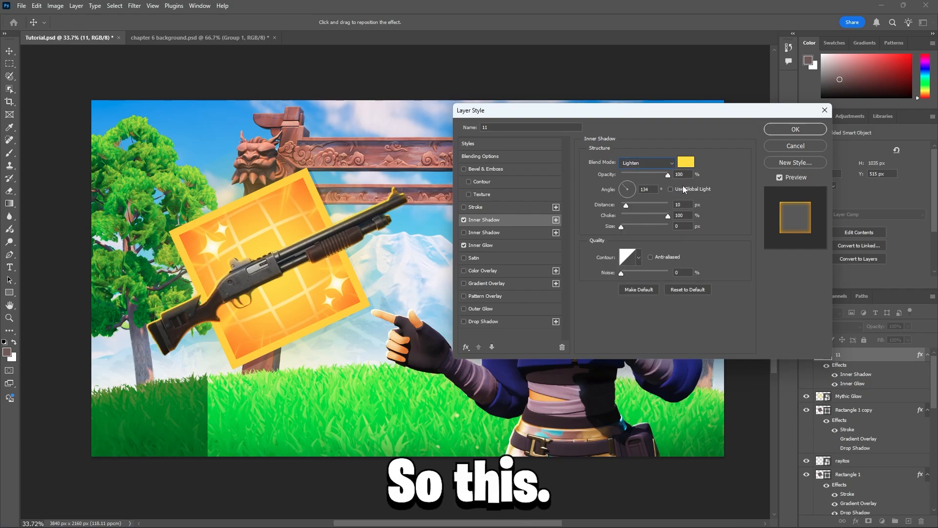
{"action": "left_click_drag", "start_coordinate": [658, 182], "coordinate": [635, 178]}
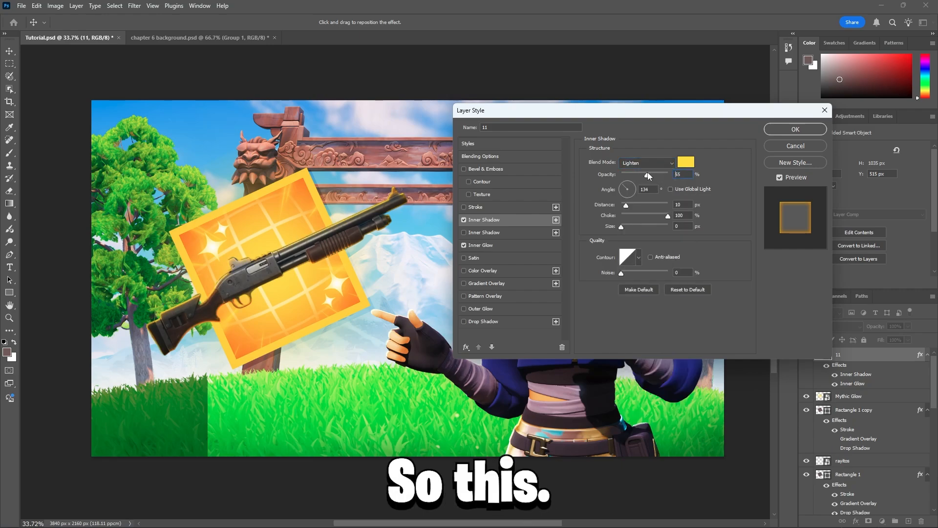
Enable the shotgun's second Inner Shadow effect, and set its color to orange-red and its distance to 5 px.
{"action": "left_click", "coordinate": [468, 233]}
{"action": "left_click", "coordinate": [686, 162]}
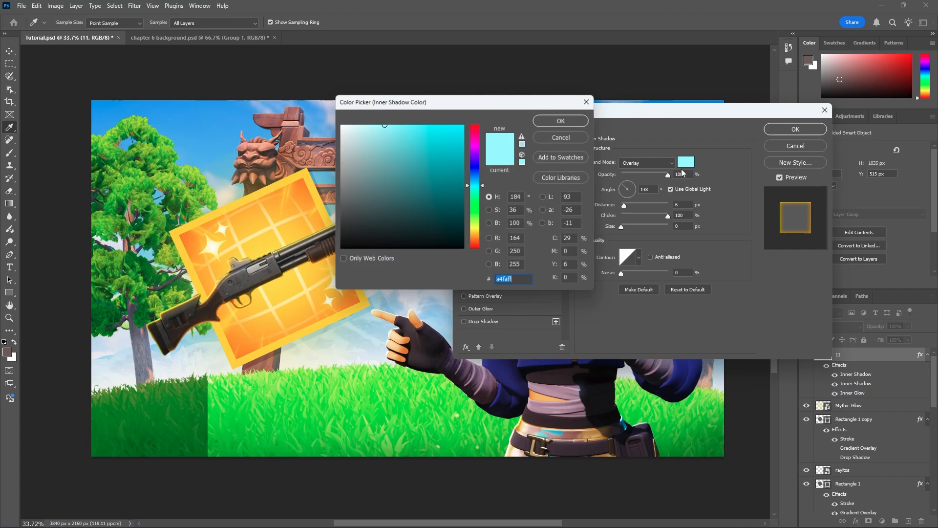
{"action": "mouse_move", "coordinate": [464, 231]}
{"action": "left_mouse_down"}
{"action": "mouse_move", "coordinate": [486, 242]}
{"action": "mouse_move", "coordinate": [473, 247]}
{"action": "left_mouse_up"}
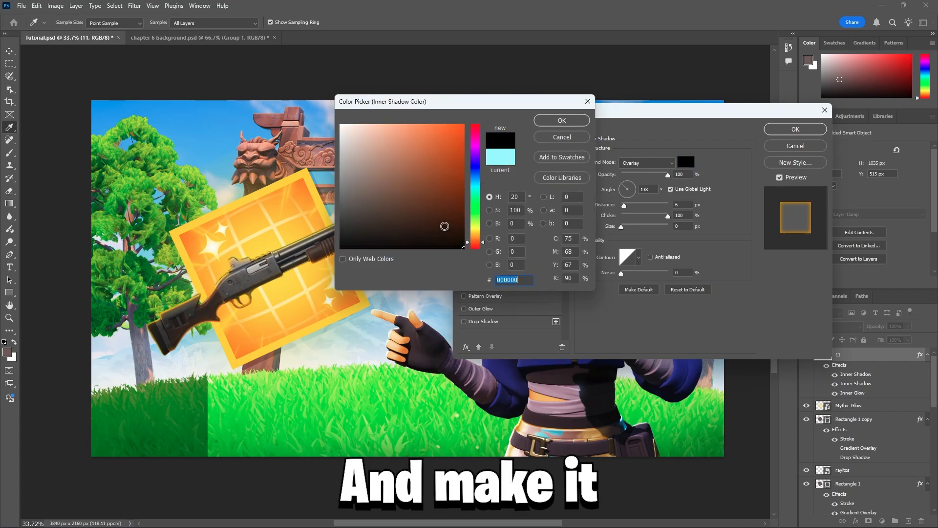
{"action": "left_click", "coordinate": [445, 227]}
{"action": "left_click", "coordinate": [562, 121]}
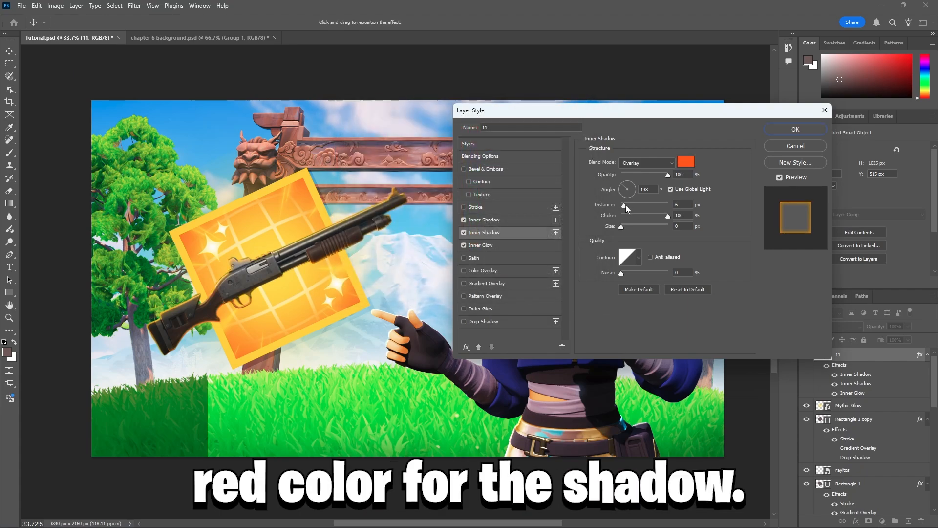
{"action": "mouse_move", "coordinate": [625, 206]}
{"action": "left_mouse_down"}
{"action": "mouse_move", "coordinate": [636, 206]}
{"action": "mouse_move", "coordinate": [609, 192]}
{"action": "mouse_move", "coordinate": [634, 194]}
{"action": "mouse_move", "coordinate": [622, 205]}
{"action": "left_mouse_up"}
Set the orange-red Inner Shadow's angle to -39° without global light, and lower its opacity to about 69%.
{"action": "left_click", "coordinate": [494, 220]}
{"action": "left_click", "coordinate": [495, 232]}
{"action": "left_click", "coordinate": [632, 194]}
{"action": "left_click", "coordinate": [671, 190]}
{"action": "left_click_drag", "start_coordinate": [647, 175], "coordinate": [625, 175]}
Increase the shotgun's Inner Glow size to about 95 px and shift its color to a more yellow orange.
{"action": "left_click", "coordinate": [481, 245]}
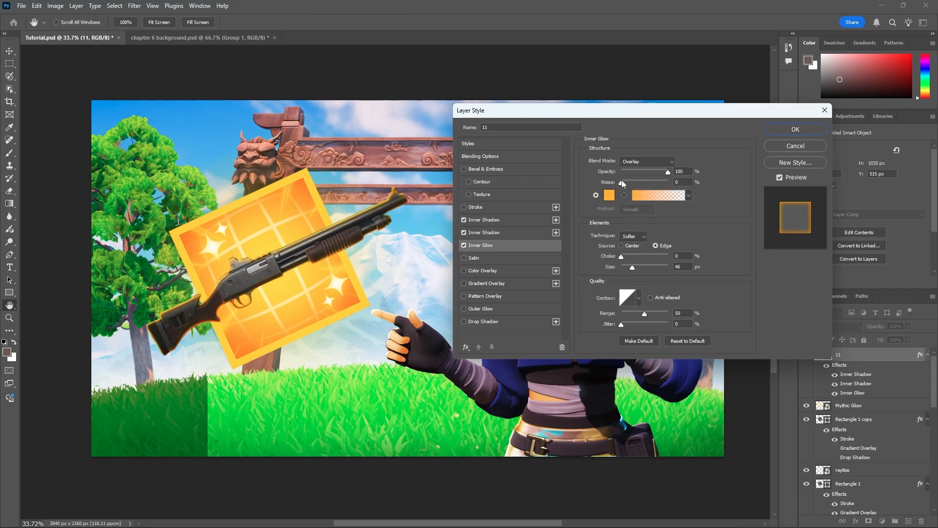
{"action": "left_click_drag", "start_coordinate": [632, 267], "coordinate": [641, 267]}
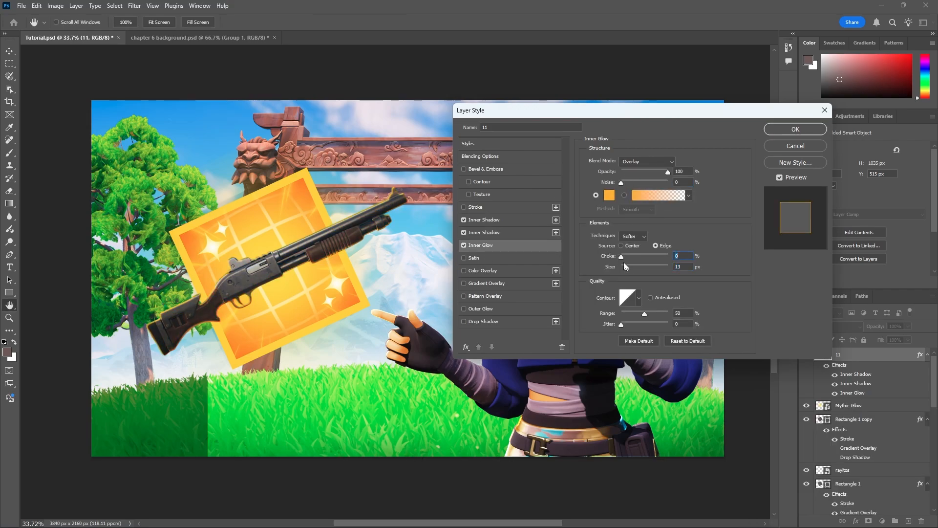
{"action": "left_click", "coordinate": [609, 195]}
{"action": "left_click_drag", "start_coordinate": [480, 238], "coordinate": [480, 236]}
{"action": "left_click", "coordinate": [561, 124]}
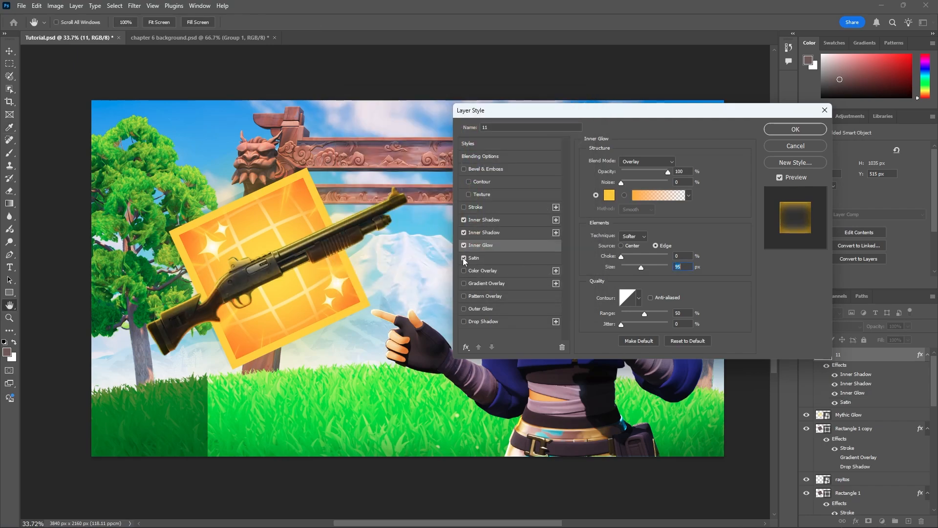
Add a yellow-orange Color Overlay effect to the shotgun with the Overlay blend mode.
{"action": "left_click", "coordinate": [481, 270]}
{"action": "left_click", "coordinate": [686, 162]}
{"action": "left_click", "coordinate": [580, 121]}
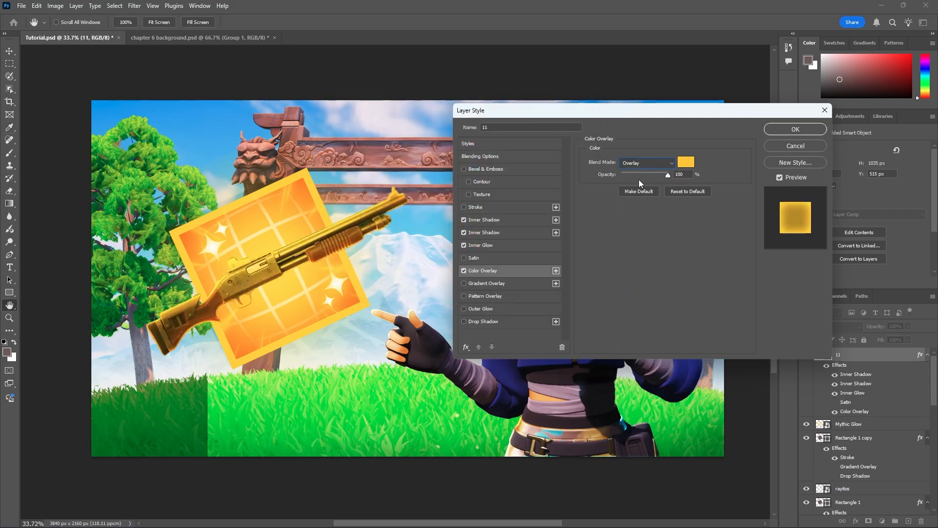
Add an Outer Glow effect to the shotgun, and set its blend mode to Overlay and its opacity to 100%.
{"action": "left_click", "coordinate": [481, 309]}
{"action": "left_click", "coordinate": [647, 162]}
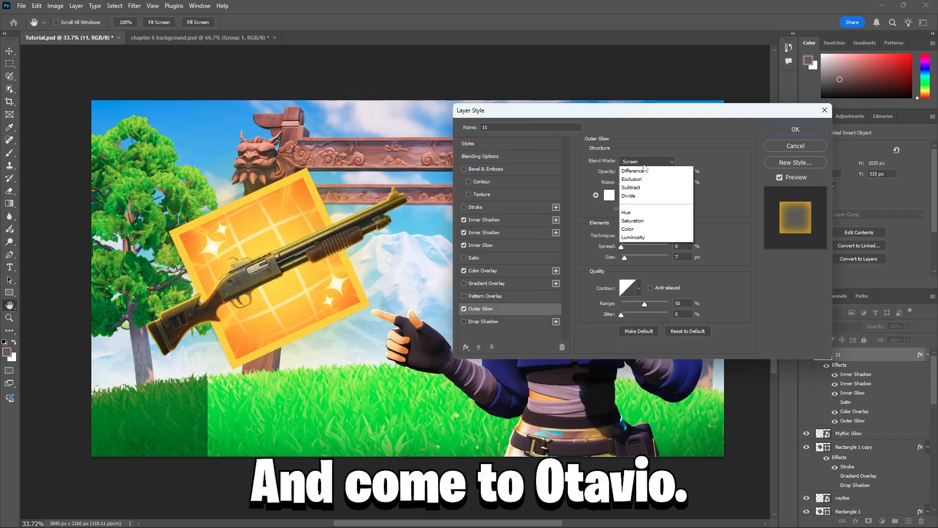
{"action": "left_click", "coordinate": [645, 271]}
{"action": "left_click_drag", "start_coordinate": [638, 172], "coordinate": [698, 174]}
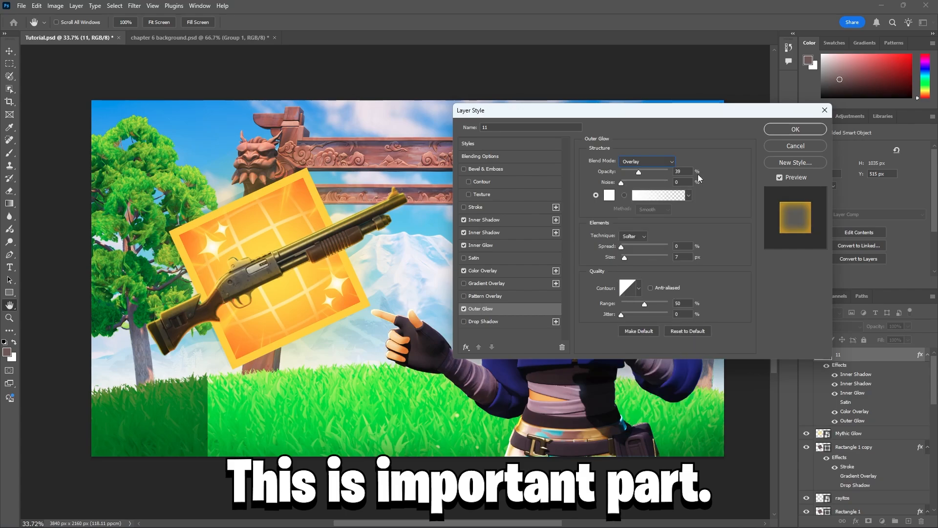
Set the shotgun's Outer Glow color to orange #ff9c00 and its size to about 92 px.
{"action": "left_click", "coordinate": [610, 195]}
{"action": "left_click", "coordinate": [474, 228]}
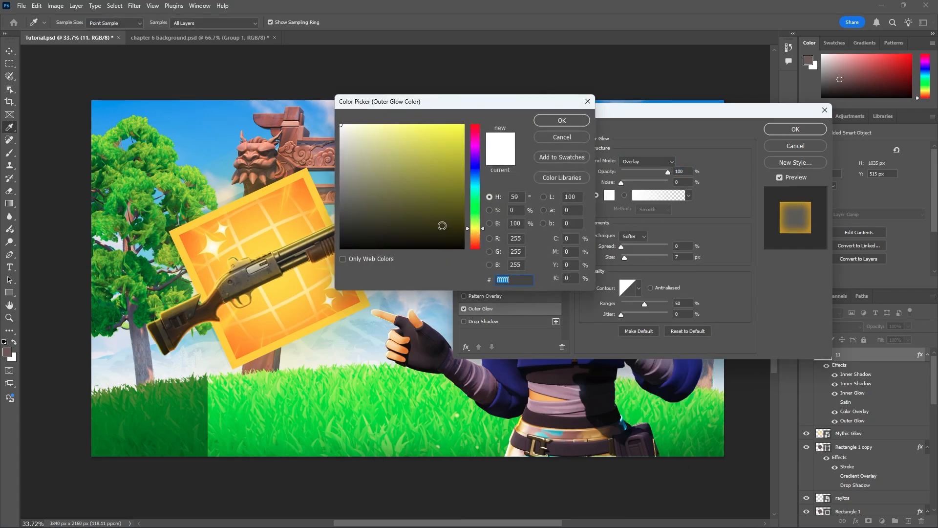
{"action": "left_click_drag", "start_coordinate": [442, 226], "coordinate": [505, 96]}
{"action": "left_click", "coordinate": [477, 237]}
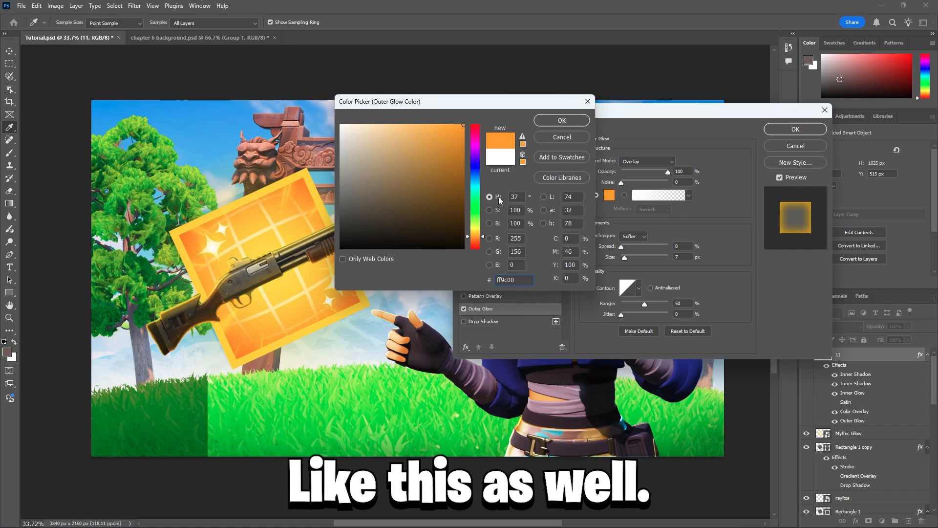
{"action": "left_click", "coordinate": [562, 120]}
{"action": "mouse_move", "coordinate": [625, 257]}
{"action": "left_mouse_down"}
{"action": "mouse_move", "coordinate": [650, 258]}
{"action": "mouse_move", "coordinate": [618, 248]}
{"action": "left_mouse_up"}
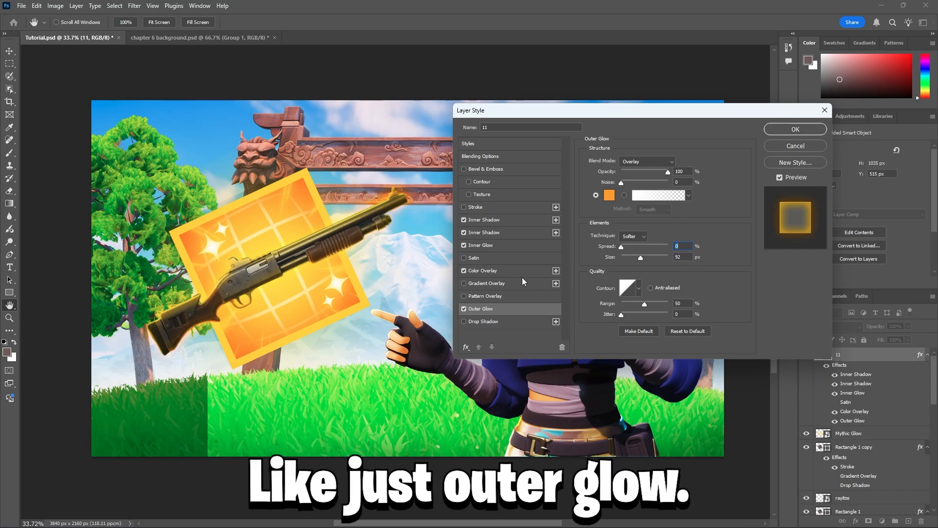
Enable the shotgun's Drop Shadow at a 113° angle, and set the yellow Inner Shadow's blend mode to Normal.
{"action": "left_click", "coordinate": [469, 323]}
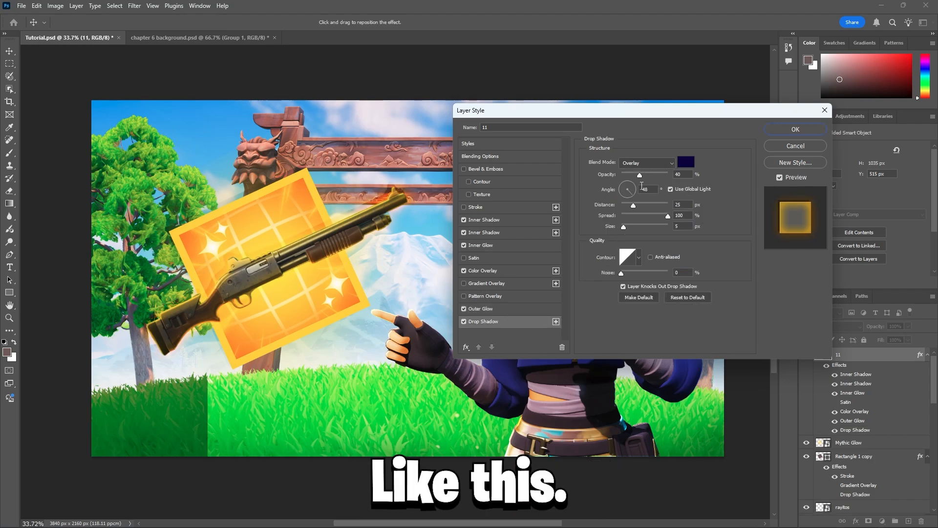
{"action": "left_click_drag", "start_coordinate": [637, 198], "coordinate": [624, 184]}
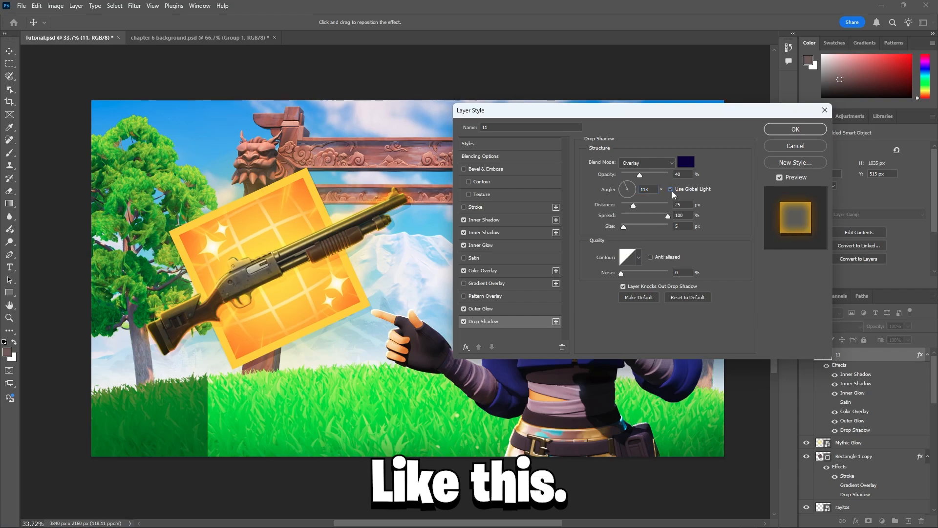
{"action": "left_click", "coordinate": [491, 221]}
{"action": "left_click", "coordinate": [646, 162]}
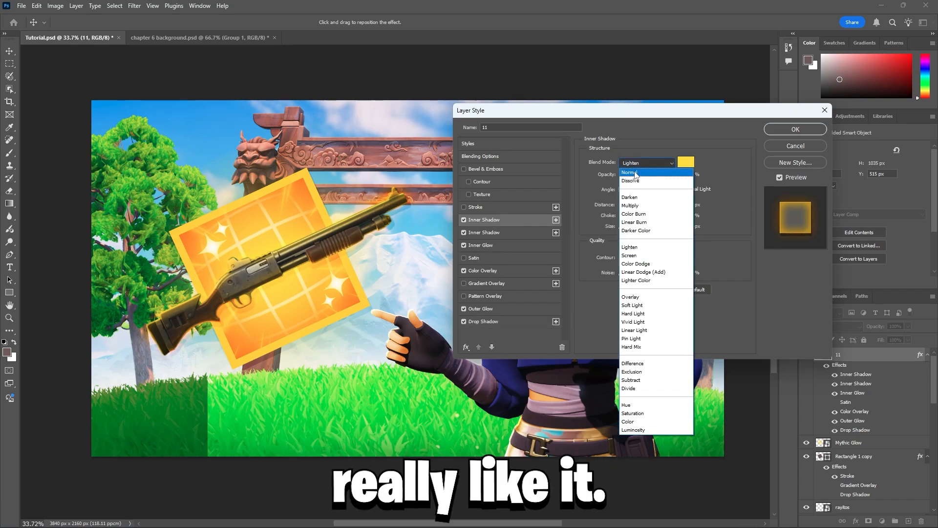
{"action": "left_click", "coordinate": [635, 170]}
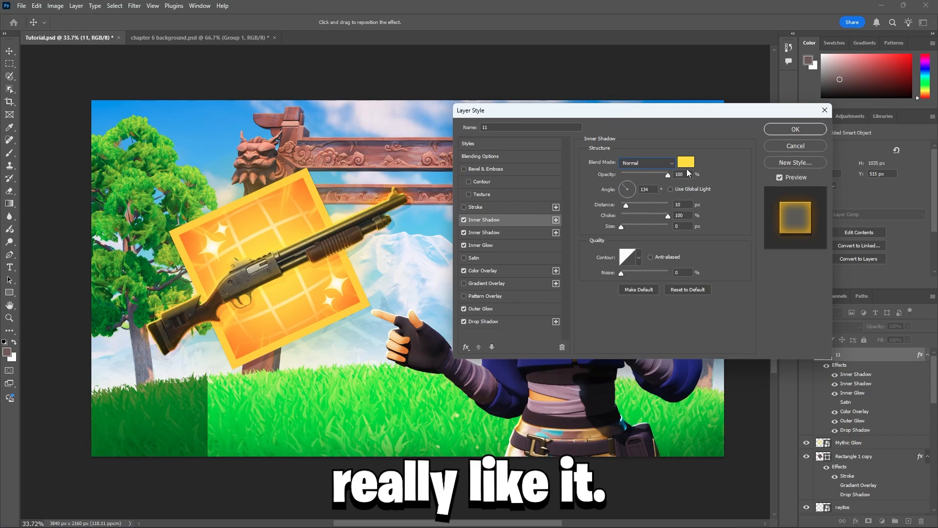
Try an orange Satin effect on the shotgun, and toggle its Inner Glow off and on.
{"action": "left_click", "coordinate": [473, 258]}
{"action": "left_click", "coordinate": [686, 161]}
{"action": "left_click_drag", "start_coordinate": [487, 221], "coordinate": [485, 238]}
{"action": "left_click", "coordinate": [561, 120]}
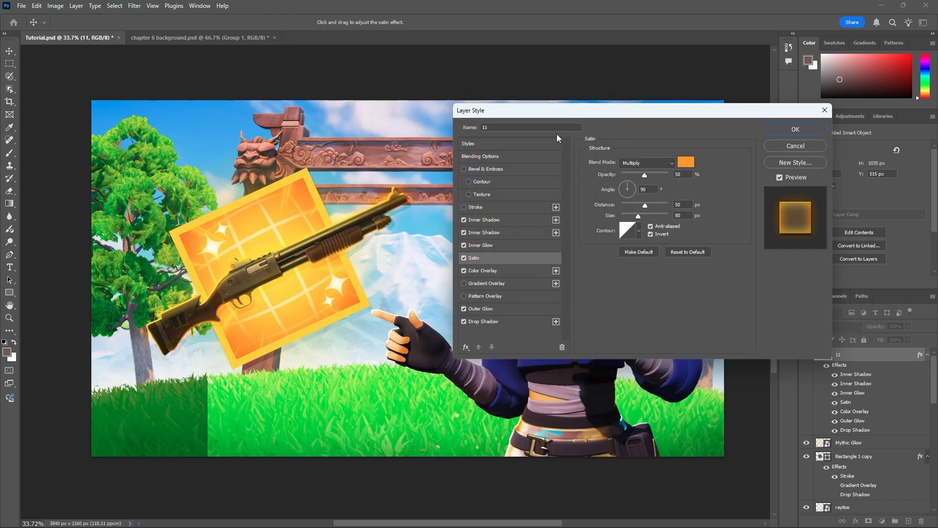
{"action": "left_click", "coordinate": [464, 258]}
{"action": "left_click", "coordinate": [464, 245]}
{"action": "left_click", "coordinate": [464, 246]}
Review the second Inner Shadow's orange-red color and apply the layer effects to the shotgun.
{"action": "left_click", "coordinate": [468, 234]}
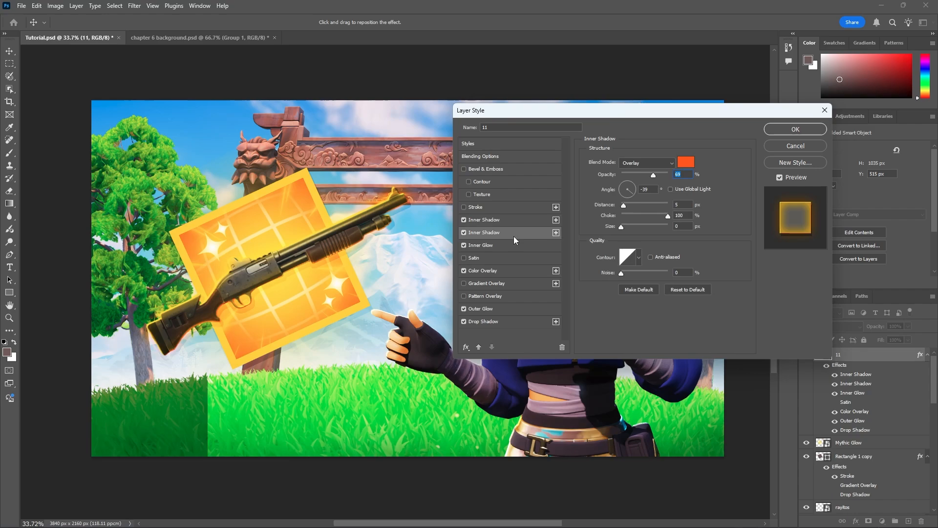
{"action": "left_click", "coordinate": [686, 162]}
{"action": "left_click", "coordinate": [561, 121]}
{"action": "key", "text": "Return"}
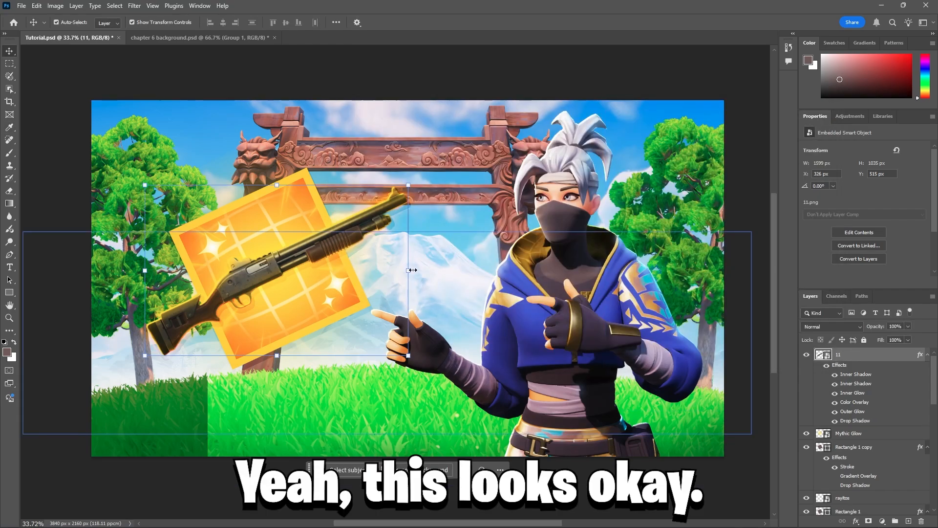
{"action": "left_click", "coordinate": [411, 255]}
{"action": "mouse_move", "coordinate": [418, 292]}
{"action": "left_mouse_down"}
{"action": "mouse_move", "coordinate": [416, 274]}
{"action": "mouse_move", "coordinate": [418, 288]}
{"action": "left_mouse_up"}
{"action": "left_click", "coordinate": [485, 22]}
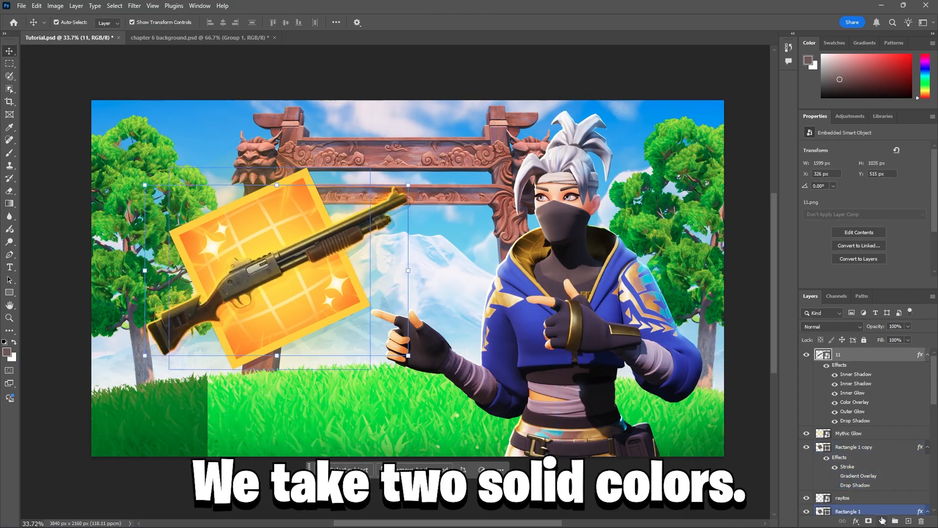
Add a yellow #fff000 Solid Color fill layer above the shotgun and clip it to the shotgun layer.
{"action": "left_click", "coordinate": [882, 520]}
{"action": "left_click", "coordinate": [878, 348]}
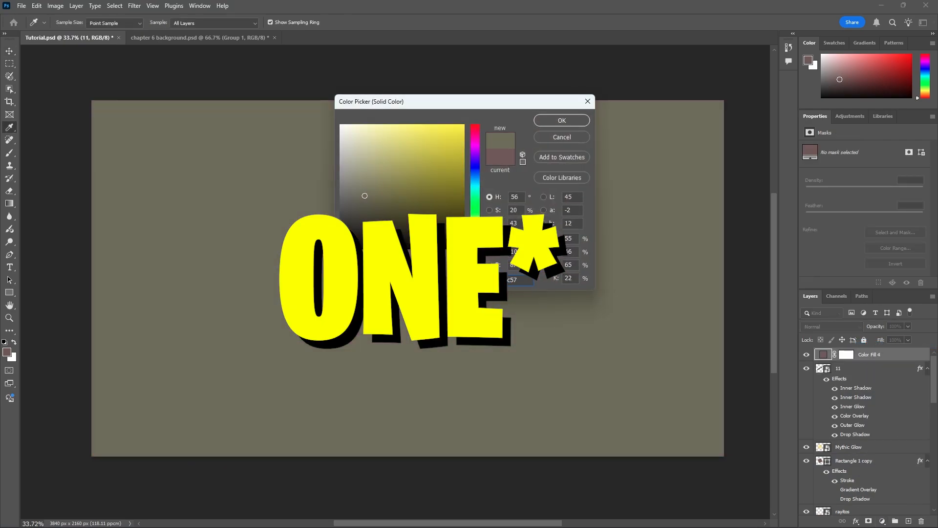
{"action": "left_click_drag", "start_coordinate": [430, 197], "coordinate": [511, 91]}
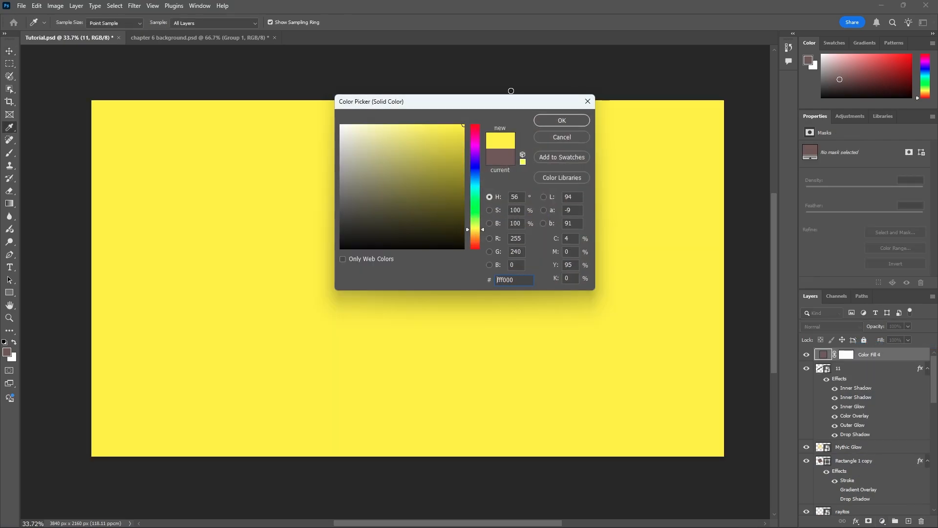
{"action": "left_click", "coordinate": [563, 122]}
{"action": "right_click", "coordinate": [875, 354]}
{"action": "left_click", "coordinate": [869, 386]}
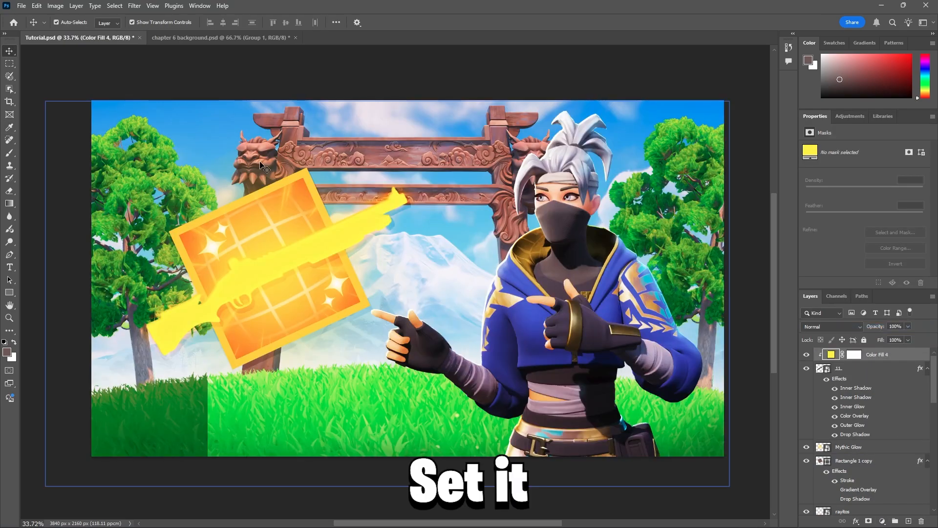
Invert the yellow fill layer's mask to hide the fill from the shotgun.
{"action": "scroll", "coordinate": [128, 133], "scroll_direction": "up", "scroll_amount": 1, "text": "alt"}
{"action": "scroll", "coordinate": [128, 133], "scroll_direction": "up", "scroll_amount": 1, "text": "alt"}
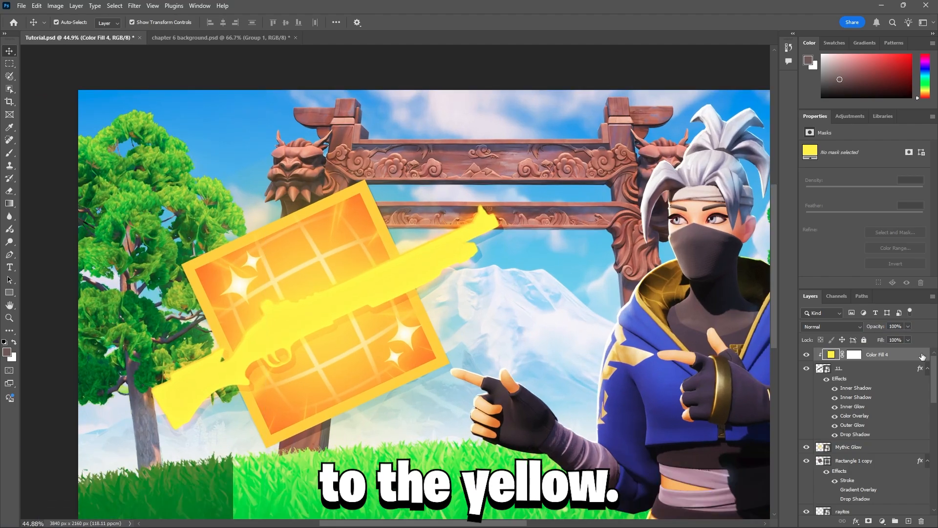
{"action": "left_click", "coordinate": [861, 356]}
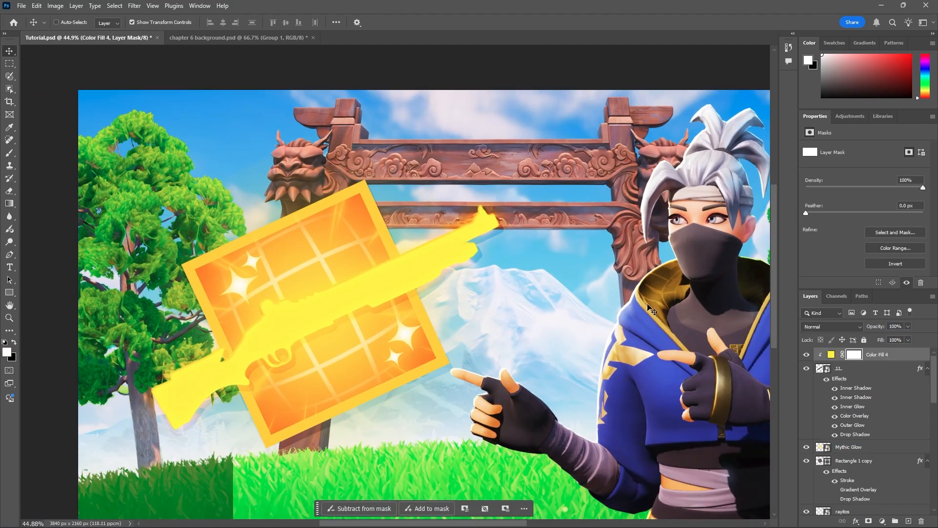
{"action": "key", "text": "ctrl+i"}
Set the Eraser to the Soft Round brush with 0% hardness, 81 px size and 72% opacity.
{"action": "left_click", "coordinate": [11, 191]}
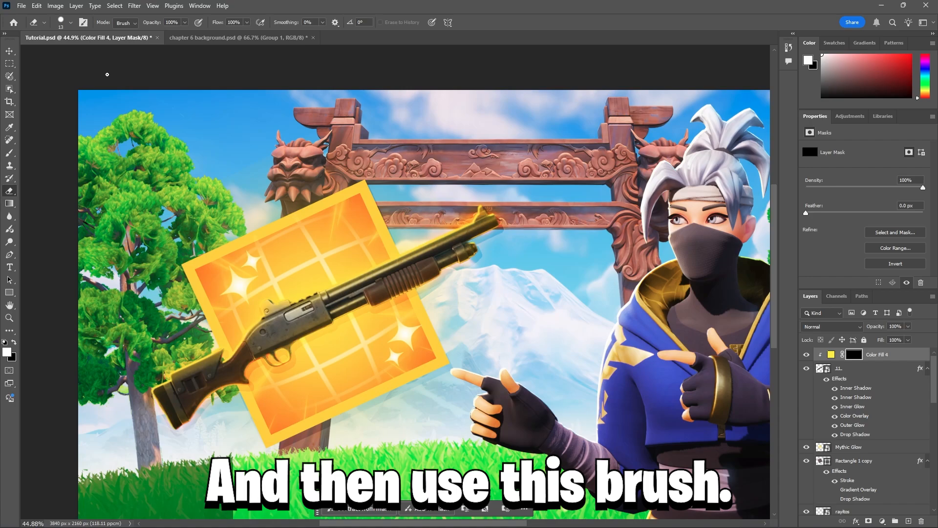
{"action": "left_click", "coordinate": [62, 24]}
{"action": "left_click", "coordinate": [61, 24]}
{"action": "left_click", "coordinate": [62, 25]}
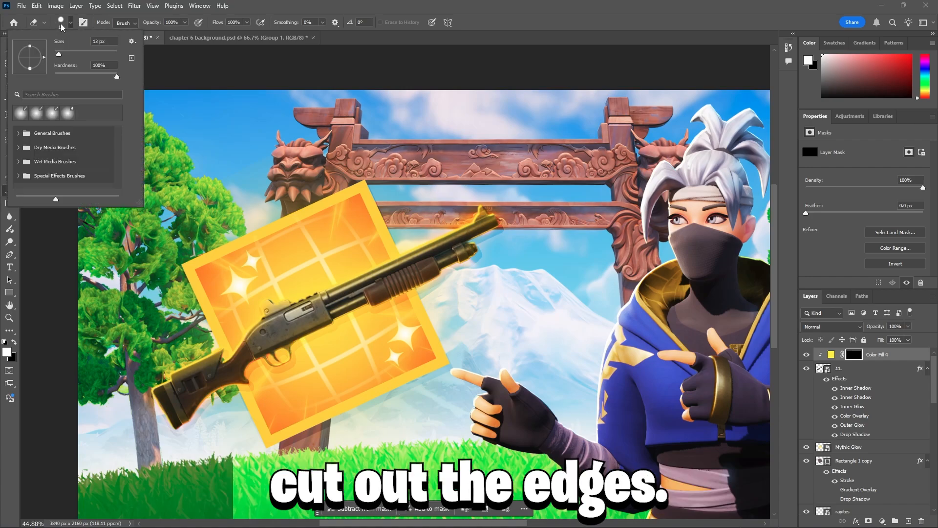
{"action": "left_click", "coordinate": [62, 25]}
{"action": "left_click", "coordinate": [62, 24]}
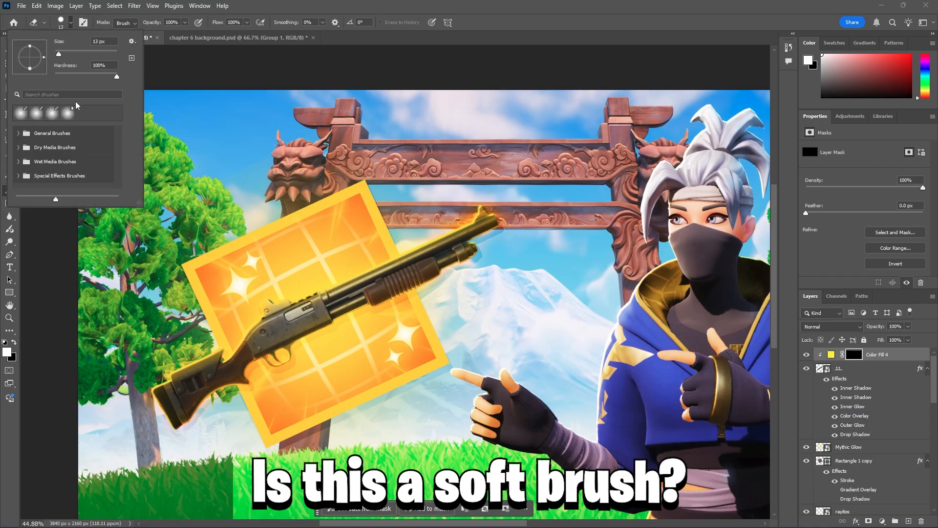
{"action": "scroll", "coordinate": [73, 165], "scroll_direction": "down", "scroll_amount": 4}
{"action": "scroll", "coordinate": [74, 165], "scroll_direction": "up", "scroll_amount": 3}
{"action": "left_click", "coordinate": [26, 134]}
{"action": "left_click", "coordinate": [69, 154]}
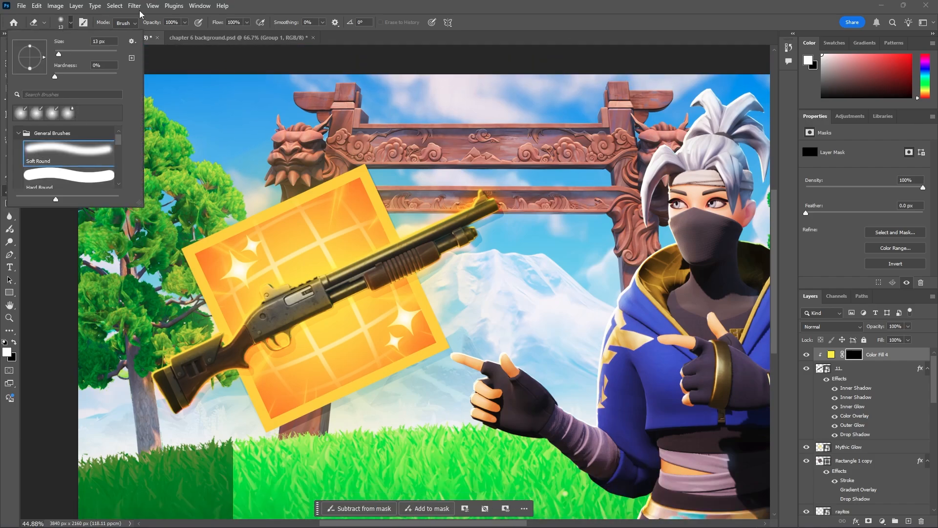
{"action": "left_click_drag", "start_coordinate": [185, 23], "coordinate": [146, 33]}
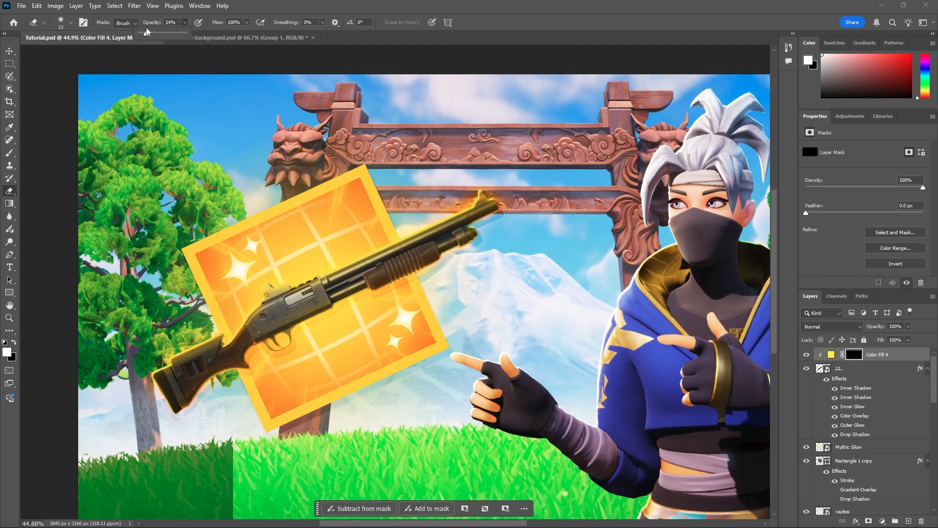
{"action": "left_click", "coordinate": [62, 23]}
{"action": "left_click_drag", "start_coordinate": [66, 53], "coordinate": [74, 53]}
{"action": "left_click", "coordinate": [316, 300]}
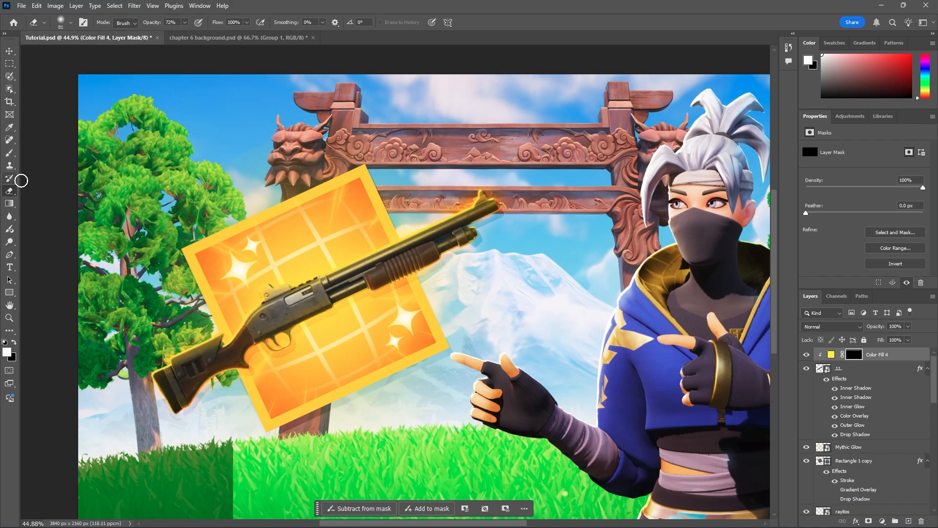
Paint soft yellow highlights along the shotgun in the fill layer's mask with a 171 px white brush, reducing its opacity to 14%.
{"action": "left_click", "coordinate": [9, 153]}
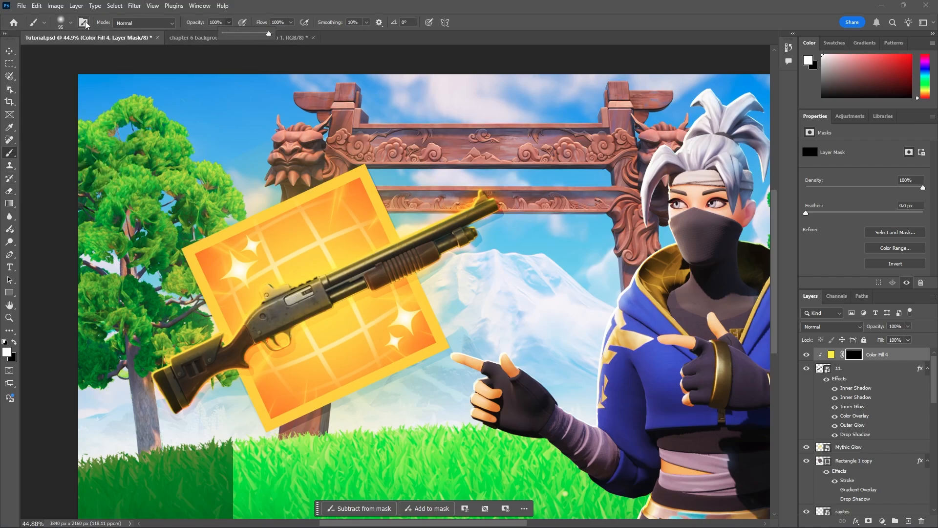
{"action": "left_click", "coordinate": [71, 23]}
{"action": "left_click_drag", "start_coordinate": [88, 55], "coordinate": [97, 56]}
{"action": "left_click", "coordinate": [306, 324]}
{"action": "key", "text": "ctrl+z"}
{"action": "left_click", "coordinate": [229, 23]}
{"action": "left_click_drag", "start_coordinate": [229, 34], "coordinate": [194, 34]}
{"action": "mouse_move", "coordinate": [163, 378]}
{"action": "left_mouse_down"}
{"action": "mouse_move", "coordinate": [215, 373]}
{"action": "mouse_move", "coordinate": [341, 327]}
{"action": "mouse_move", "coordinate": [369, 289]}
{"action": "mouse_move", "coordinate": [498, 211]}
{"action": "left_mouse_up"}
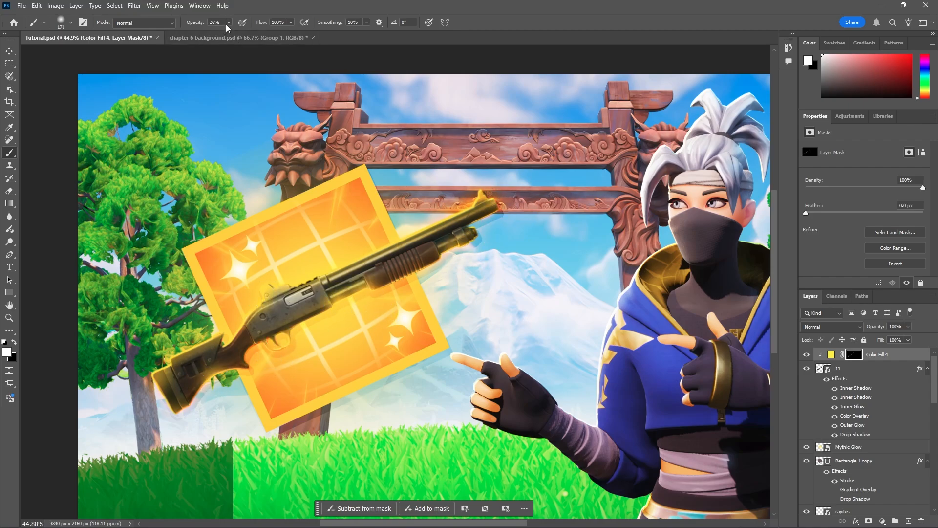
{"action": "scroll", "coordinate": [400, 313], "scroll_direction": "down", "scroll_amount": 1, "text": "alt"}
{"action": "left_click_drag", "start_coordinate": [433, 310], "coordinate": [484, 302]}
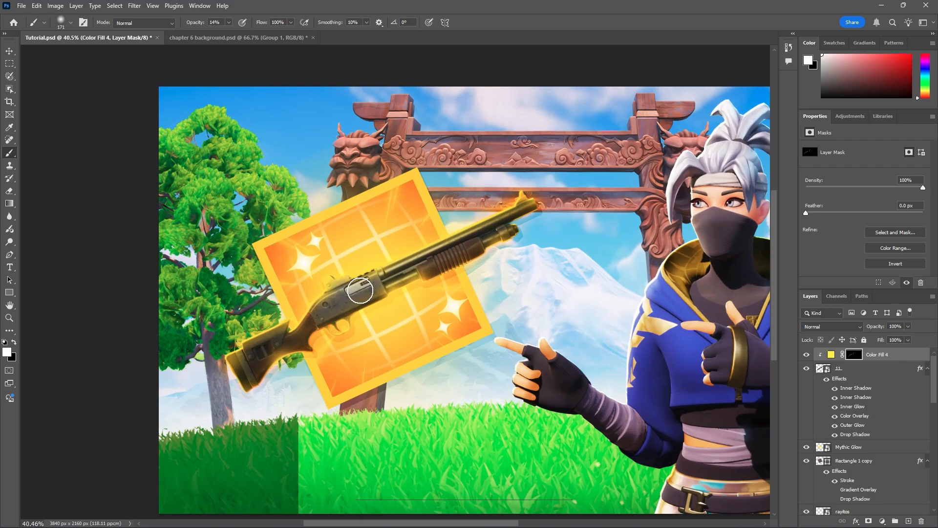
Set the yellow fill layer's blend mode to Overlay and compare the shotgun with the layer hidden and shown.
{"action": "scroll", "coordinate": [440, 254], "scroll_direction": "down", "scroll_amount": 3, "text": "alt"}
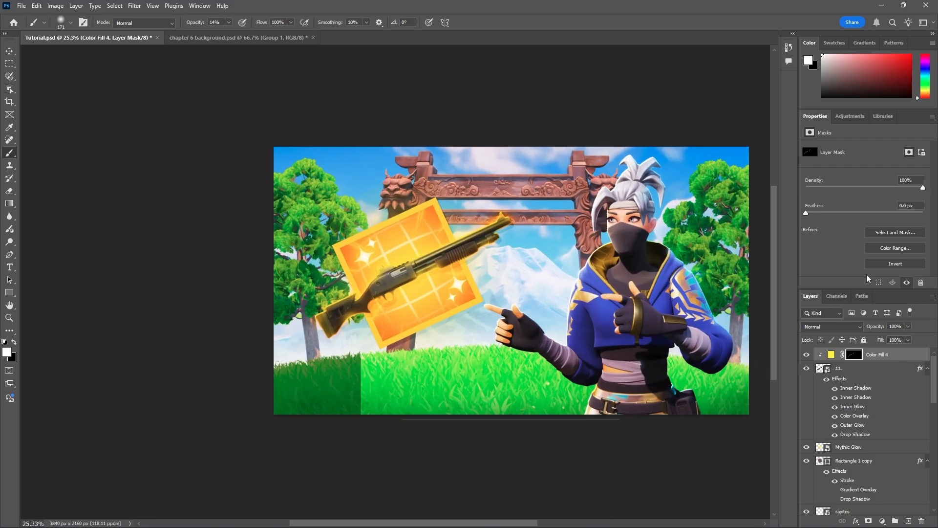
{"action": "left_click", "coordinate": [831, 326]}
{"action": "left_click", "coordinate": [831, 385]}
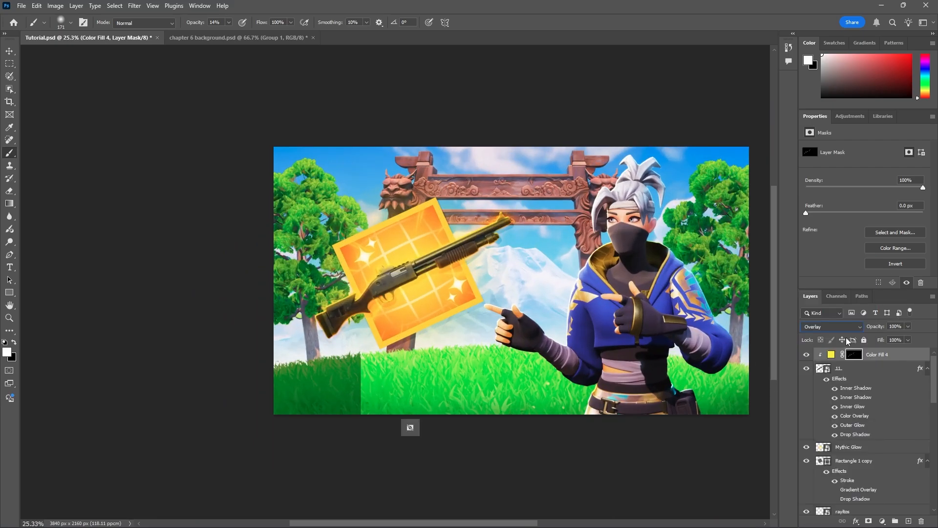
{"action": "left_click", "coordinate": [804, 355]}
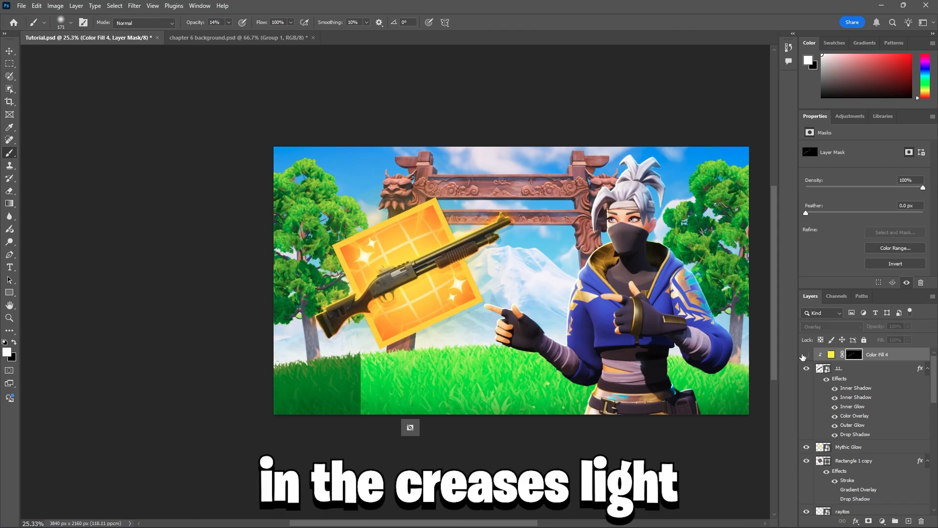
{"action": "left_click", "coordinate": [805, 355]}
Save the document and check the shotgun highlights against the whole composition.
{"action": "key", "text": "ctrl+s"}
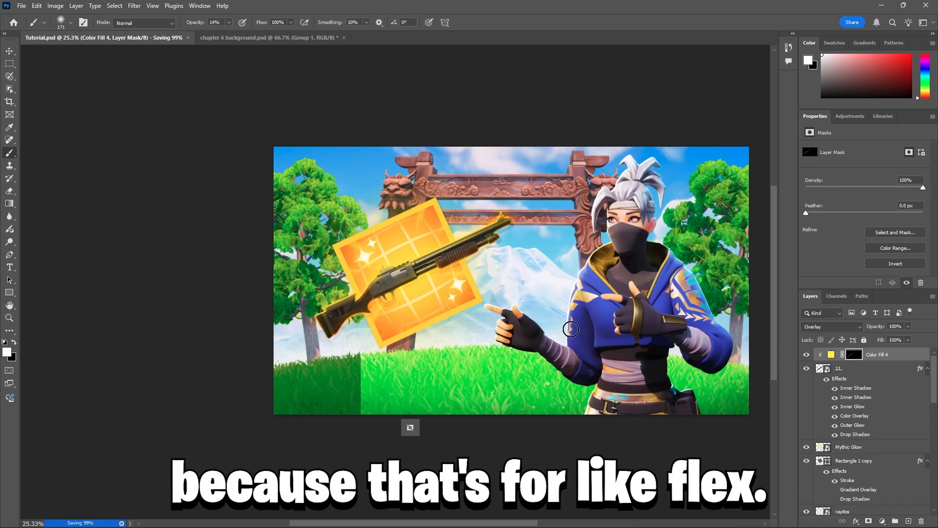
{"action": "scroll", "coordinate": [469, 286], "scroll_direction": "down", "scroll_amount": 3, "text": "alt"}
{"action": "scroll", "coordinate": [469, 286], "scroll_direction": "up", "scroll_amount": 5, "text": "alt"}
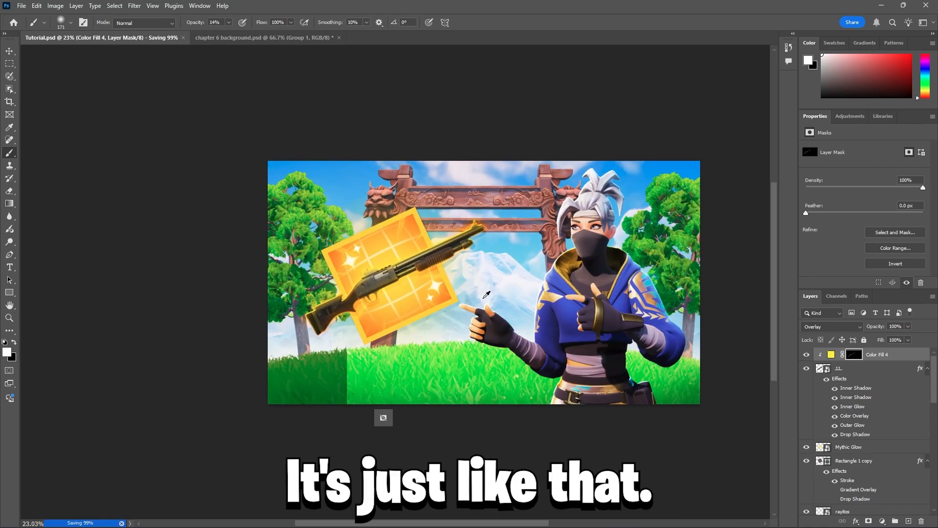
{"action": "scroll", "coordinate": [518, 287], "scroll_direction": "down", "scroll_amount": 3, "text": "alt"}
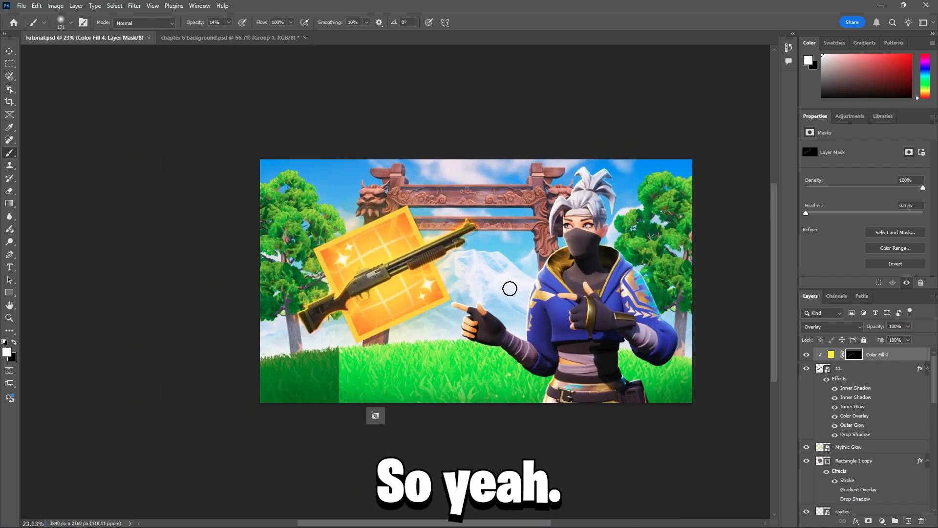
{"action": "scroll", "coordinate": [509, 288], "scroll_direction": "up", "scroll_amount": 2, "text": "alt"}
Shift the orange end stop of the Rectangle 1 layer's Gradient Overlay to a redder orange and apply it.
{"action": "left_click", "coordinate": [9, 50]}
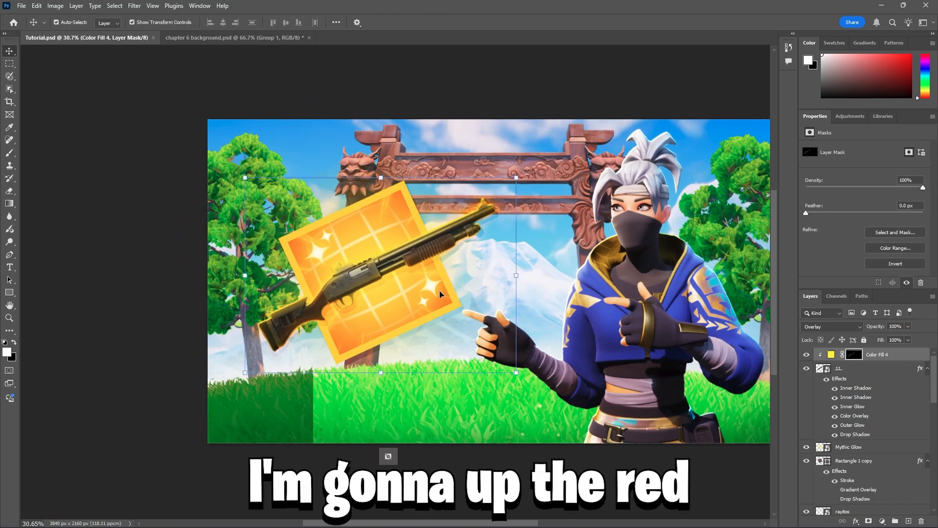
{"action": "scroll", "coordinate": [861, 459], "scroll_direction": "down", "scroll_amount": 1}
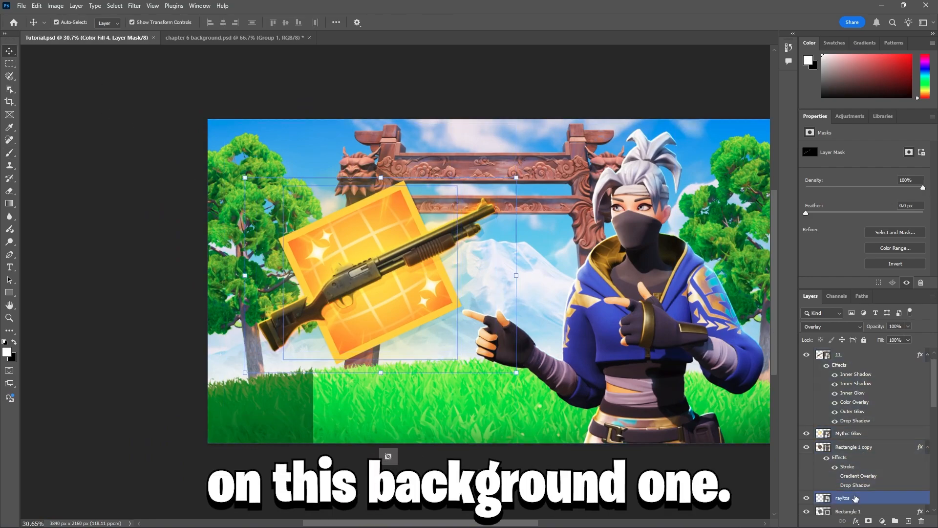
{"action": "scroll", "coordinate": [855, 498], "scroll_direction": "down", "scroll_amount": 3}
{"action": "double_click", "coordinate": [876, 475]}
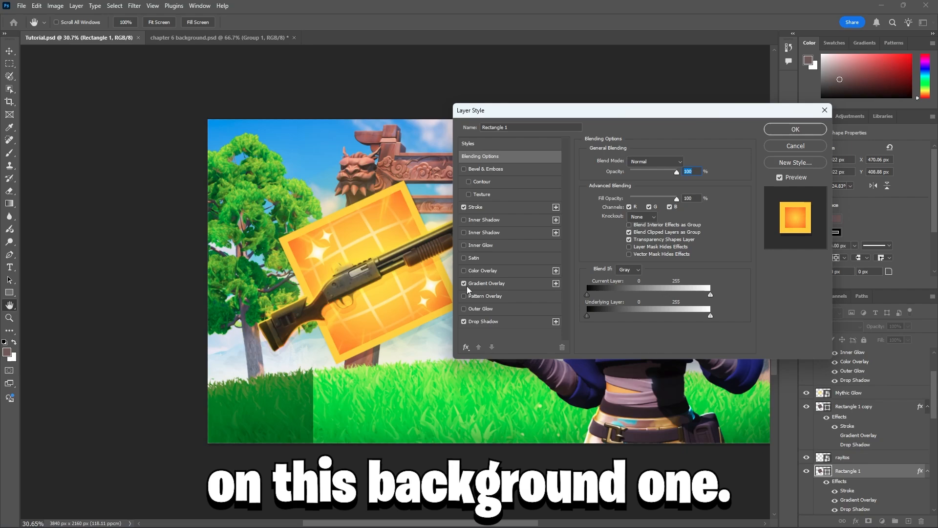
{"action": "left_click", "coordinate": [468, 286]}
{"action": "left_click", "coordinate": [640, 184]}
{"action": "left_click", "coordinate": [259, 336]}
{"action": "left_click", "coordinate": [105, 377]}
{"action": "left_click", "coordinate": [479, 245]}
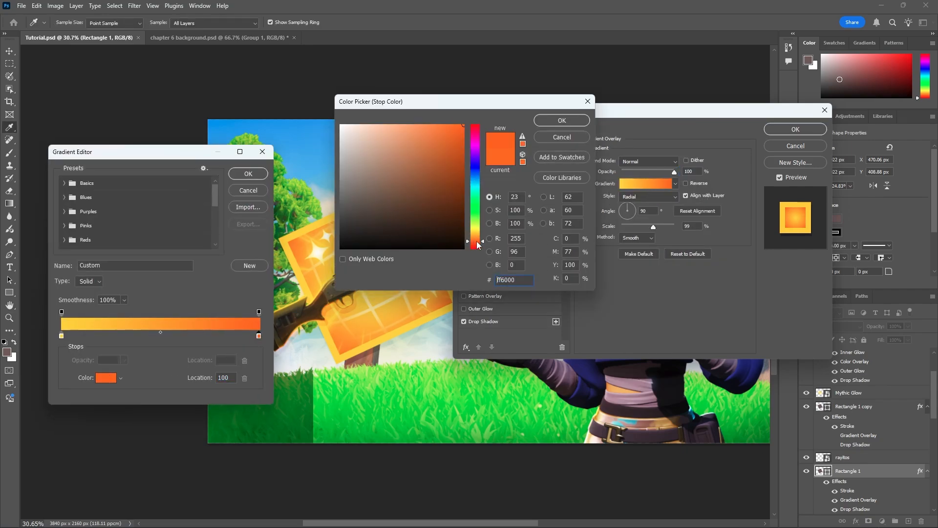
{"action": "left_click_drag", "start_coordinate": [479, 244], "coordinate": [478, 248]}
{"action": "left_click", "coordinate": [562, 120]}
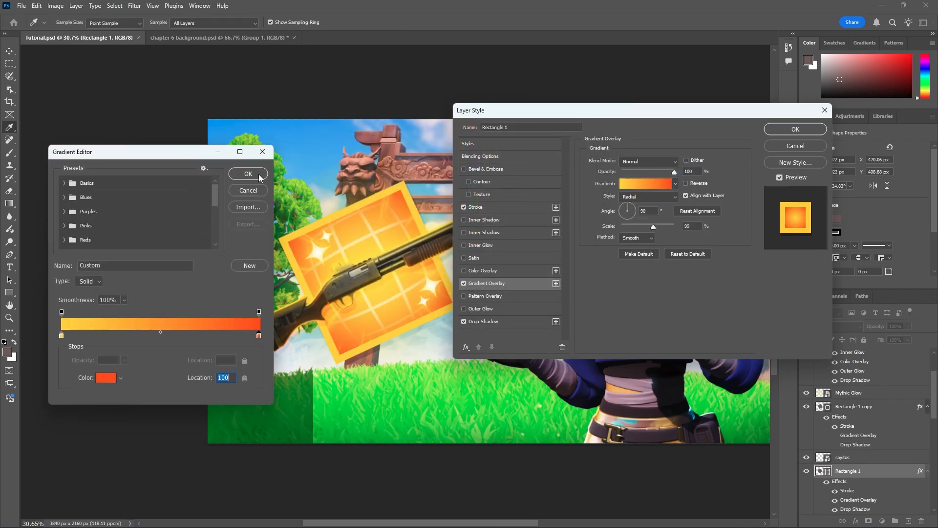
{"action": "left_click", "coordinate": [259, 177]}
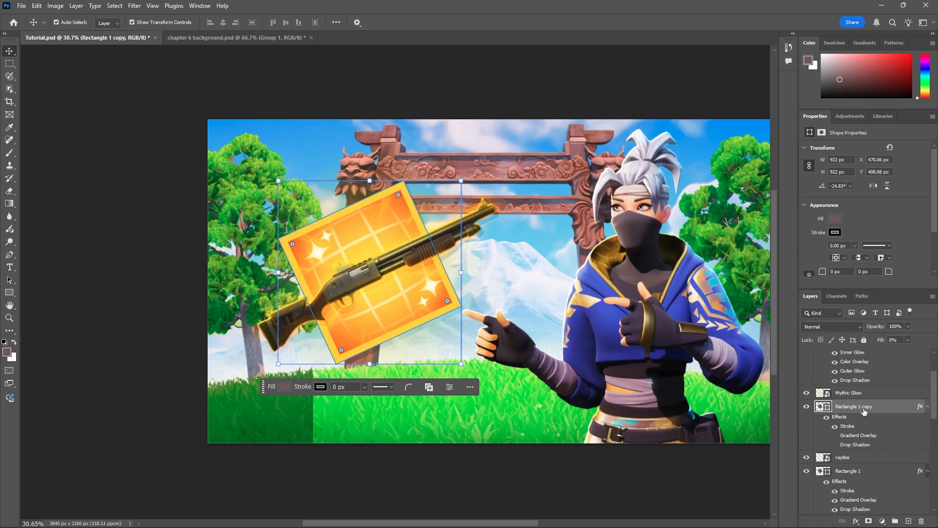
Save the document with the redder box gradient and deselect all layers.
{"action": "key", "text": "ctrl+s"}
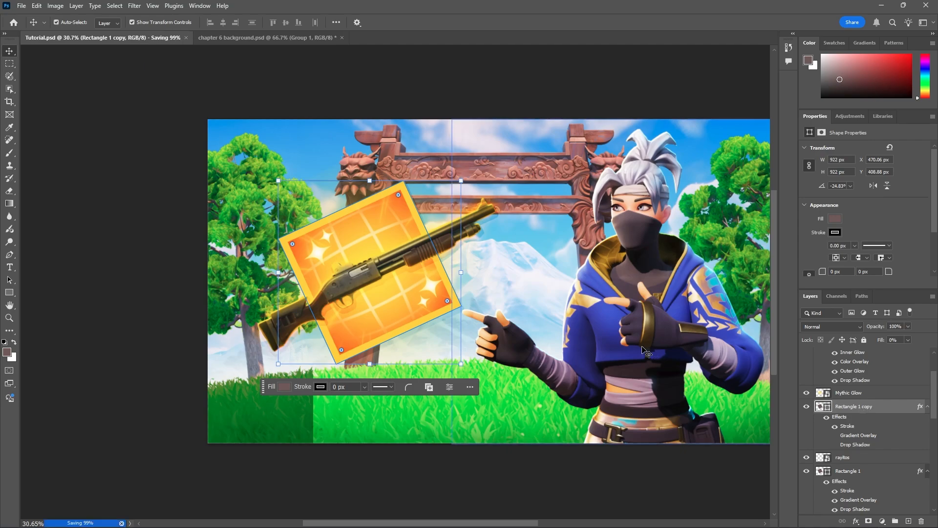
{"action": "scroll", "coordinate": [415, 289], "scroll_direction": "down", "scroll_amount": 8, "text": "alt"}
{"action": "left_click", "coordinate": [700, 240]}
{"action": "scroll", "coordinate": [595, 237], "scroll_direction": "up", "scroll_amount": 3, "text": "alt"}
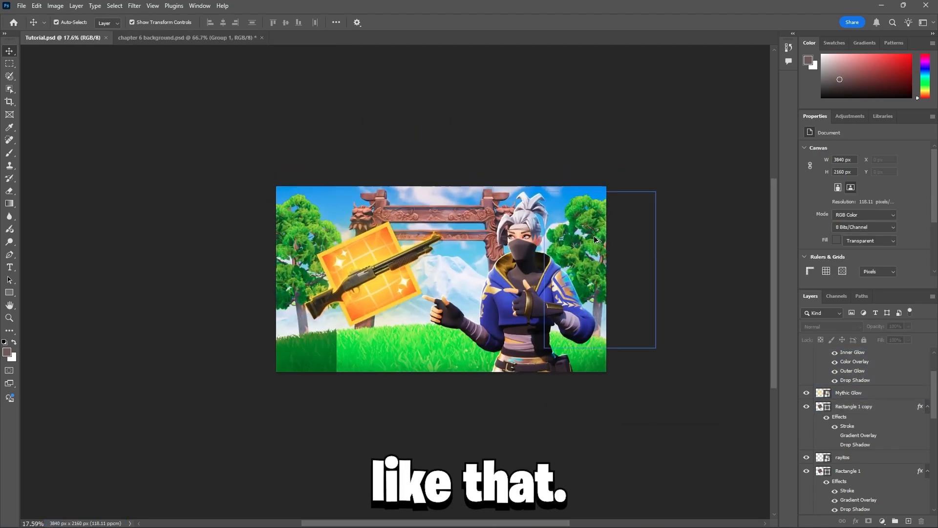
Select the layers from Mythic Glow through Rectangle 1 and rotate them about 16° clockwise so the box is less tilted.
{"action": "scroll", "coordinate": [477, 232], "scroll_direction": "up", "scroll_amount": 2, "text": "alt"}
{"action": "left_click", "coordinate": [367, 319]}
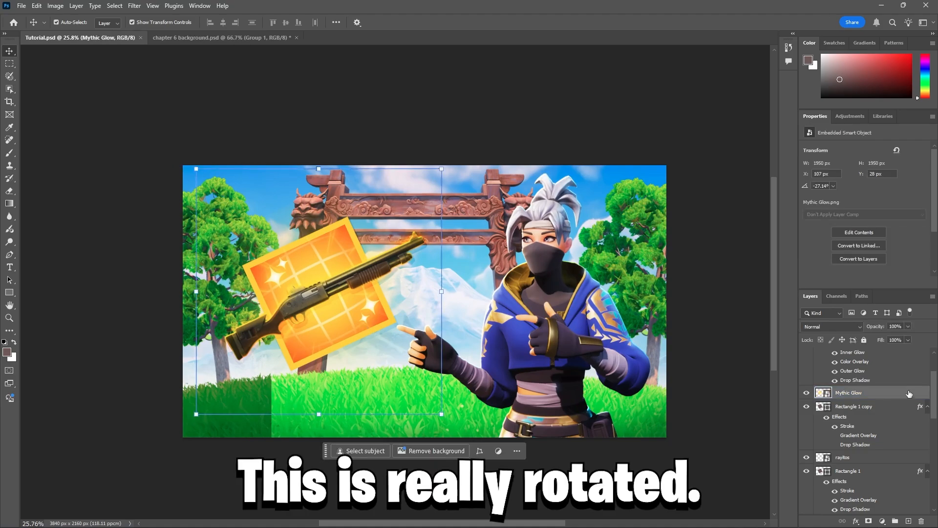
{"action": "left_click", "coordinate": [851, 471]}
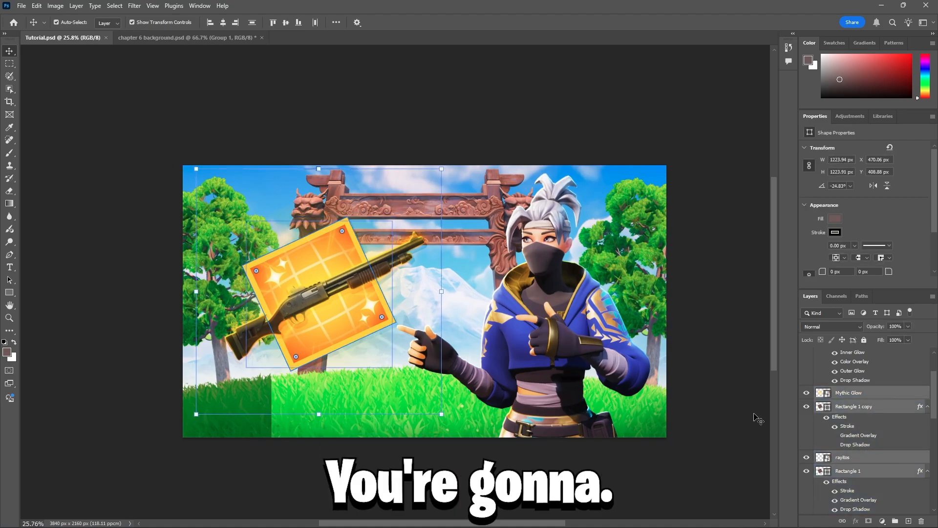
{"action": "key", "text": "ctrl+t"}
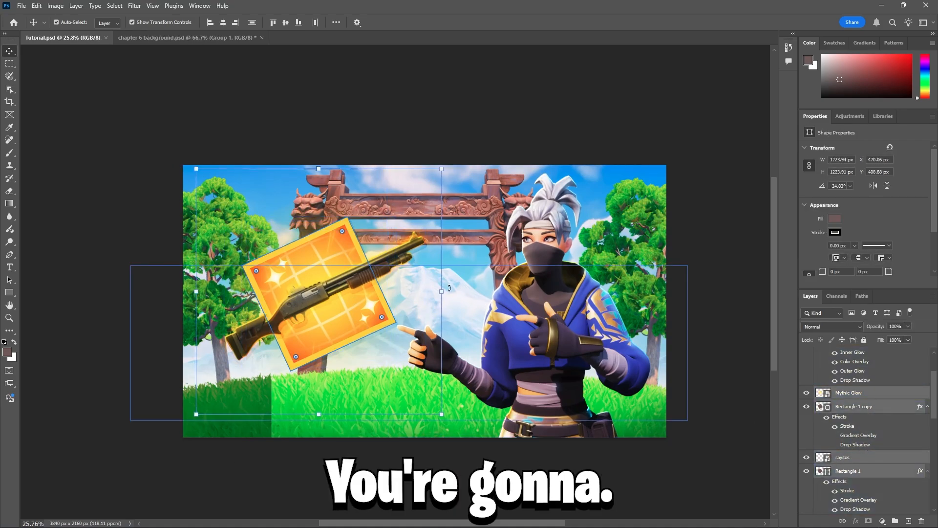
{"action": "left_click_drag", "start_coordinate": [445, 288], "coordinate": [437, 326]}
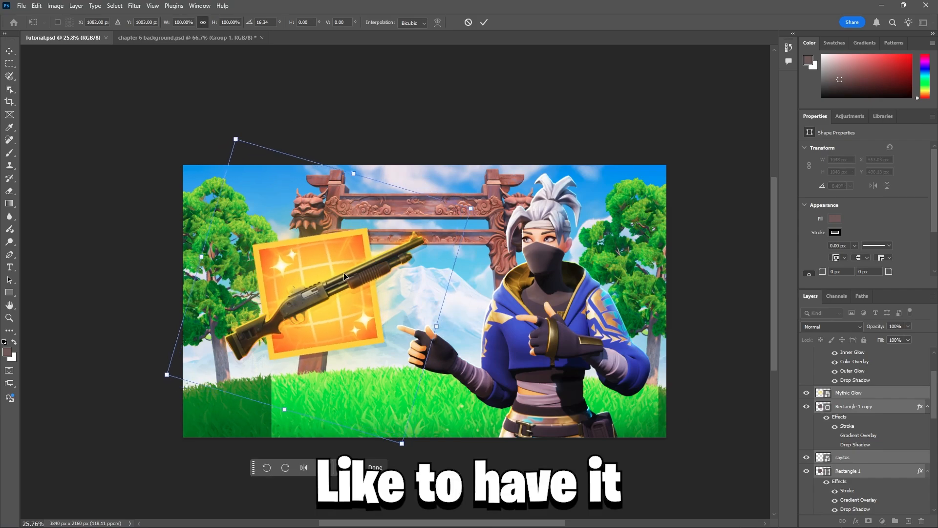
{"action": "left_click", "coordinate": [481, 23]}
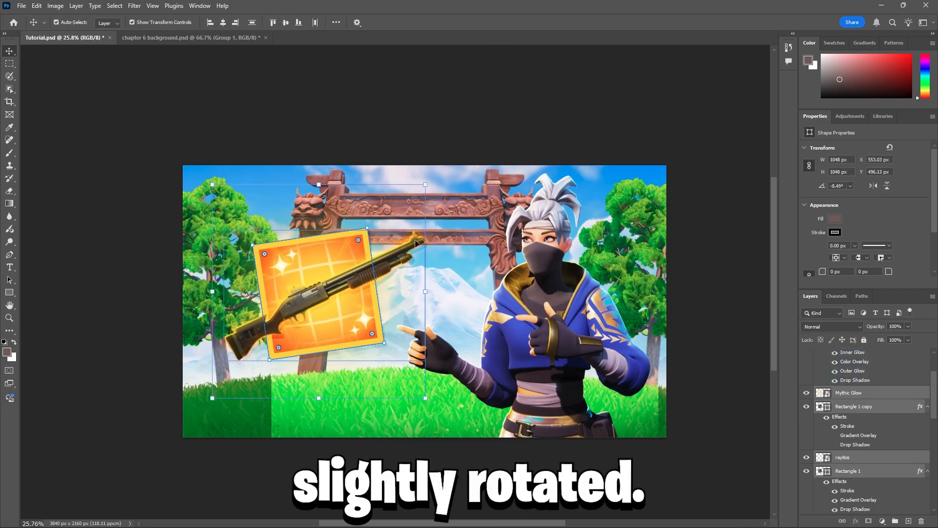
Scale the box and shotgun up to about 106% and move them slightly down and left on the canvas.
{"action": "left_click_drag", "start_coordinate": [426, 292], "coordinate": [438, 289], "text": "alt"}
{"action": "left_click_drag", "start_coordinate": [356, 297], "coordinate": [344, 319]}
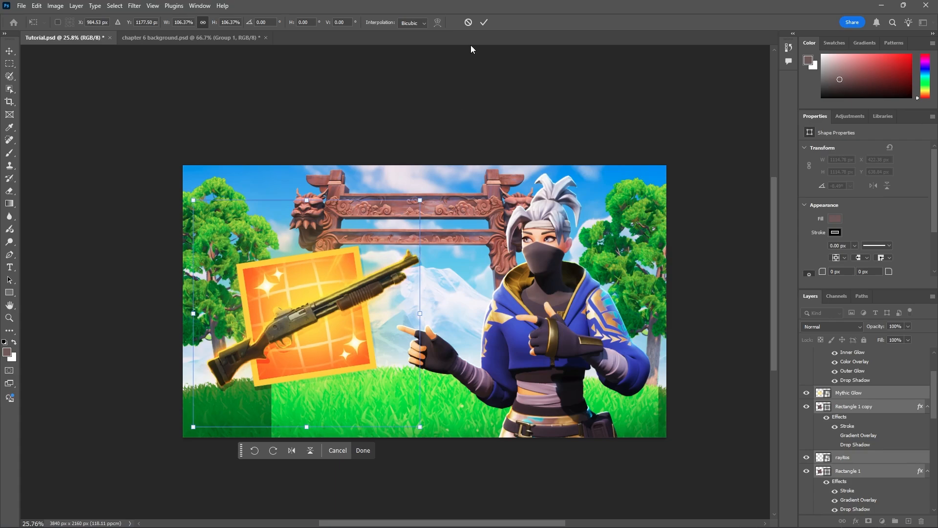
{"action": "left_click", "coordinate": [484, 22]}
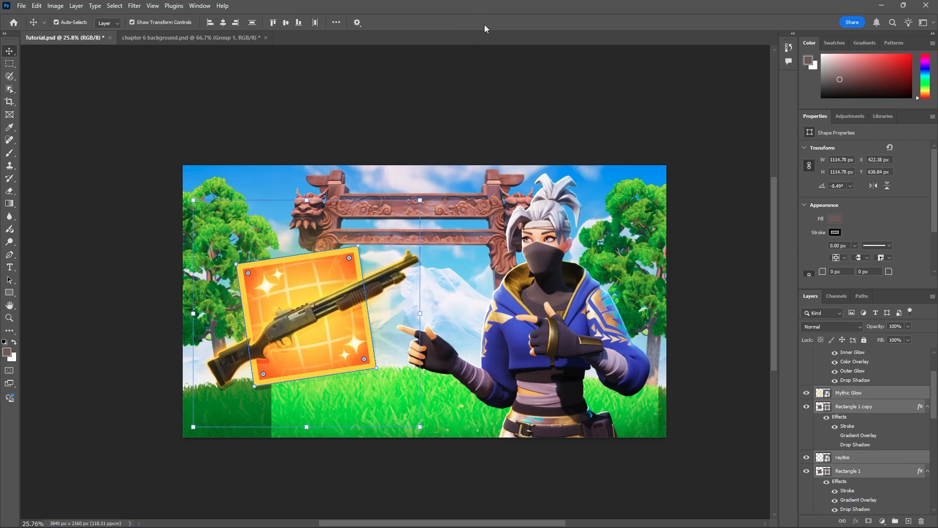
Search the Type tool's font list for the Burbank font.
{"action": "left_click", "coordinate": [10, 268]}
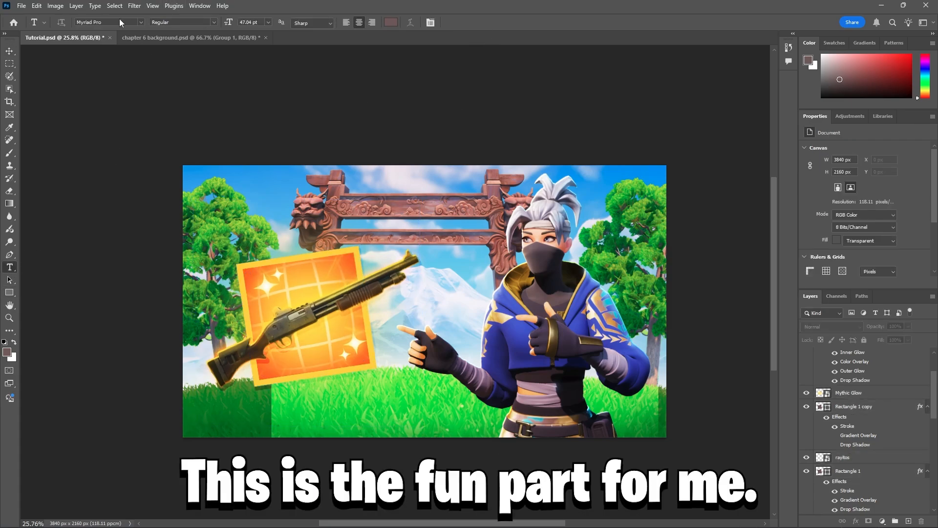
{"action": "left_click", "coordinate": [136, 23]}
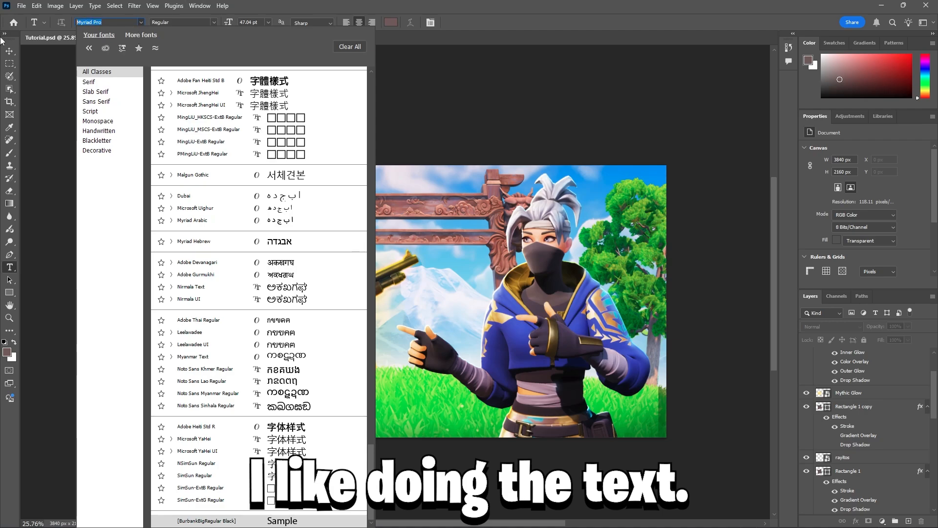
{"action": "type", "text": "Burb"}
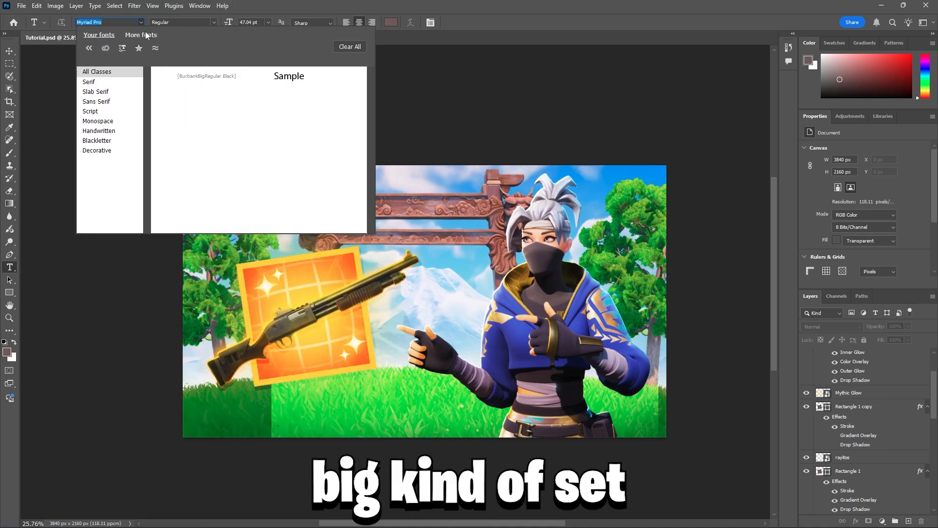
{"action": "type", "text": "Burb"}
{"action": "key", "text": "BackSpace"}
{"action": "key", "text": "BackSpace"}
{"action": "key", "text": "BackSpace"}
{"action": "key", "text": "BackSpace"}
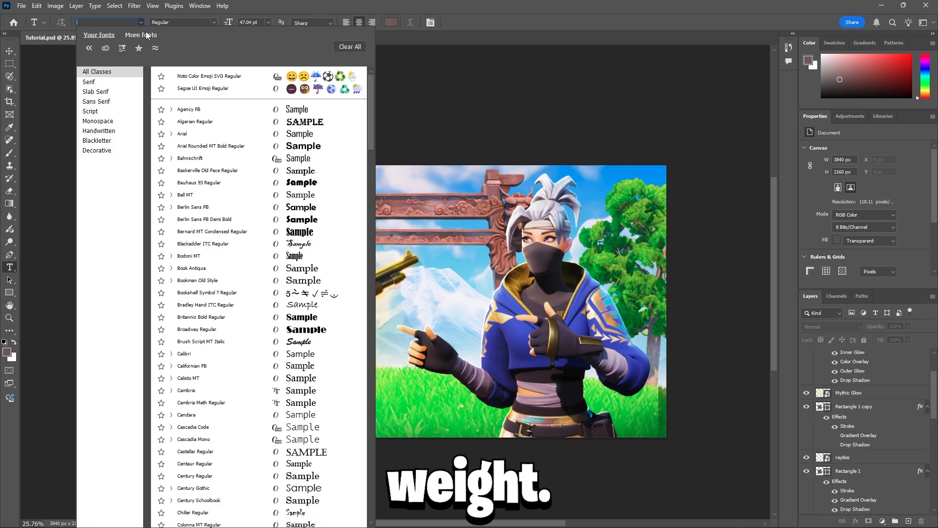
{"action": "type", "text": "Bu"}
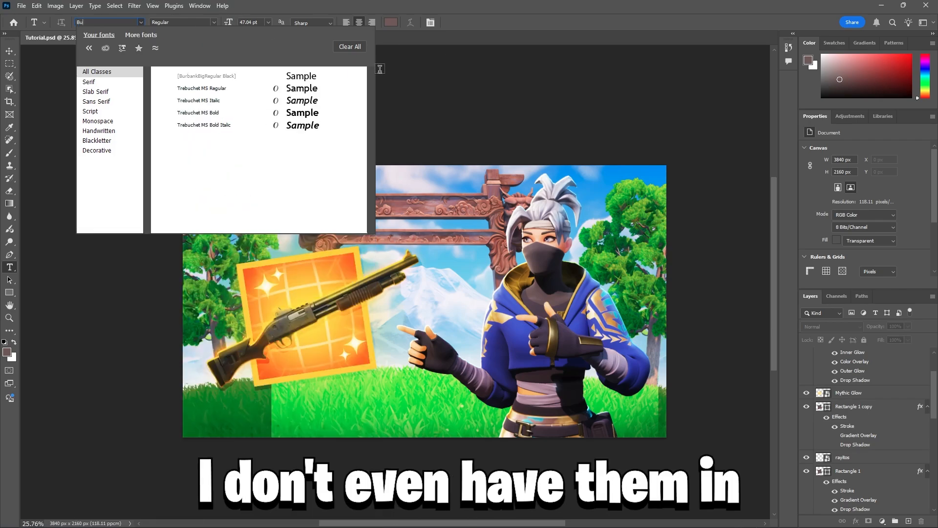
{"action": "left_click", "coordinate": [10, 51]}
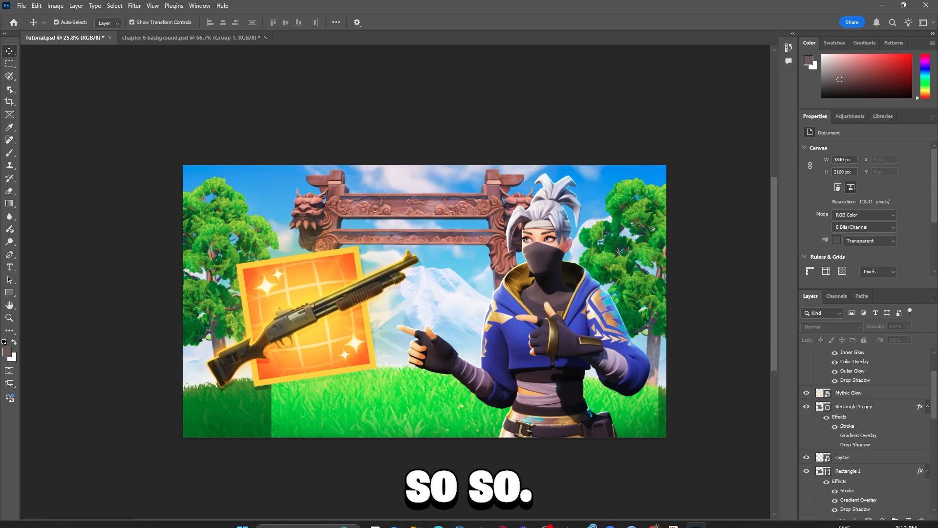
Switch to File Explorer, install the BurbankBigCondensed-Black font from the Fonts folder, and return to Photoshop.
{"action": "left_click", "coordinate": [421, 515]}
{"action": "double_click", "coordinate": [113, 192]}
{"action": "double_click", "coordinate": [123, 220]}
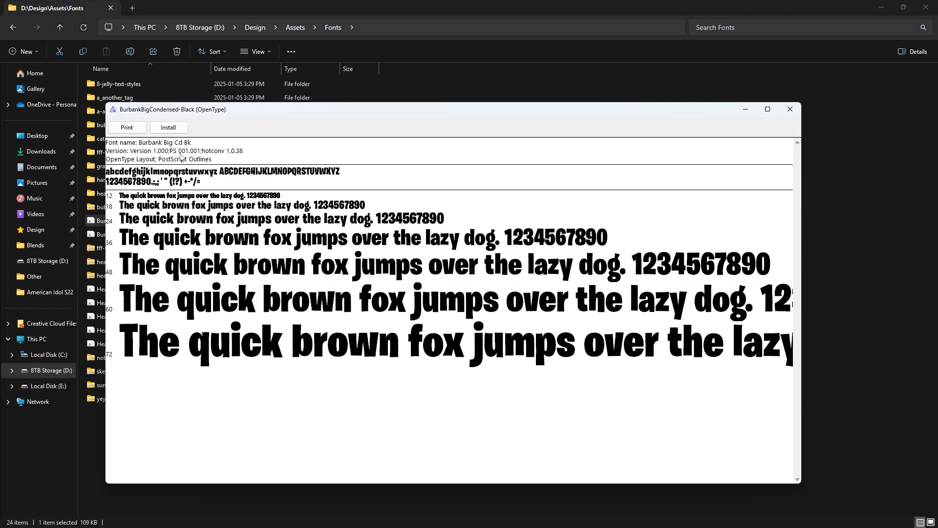
{"action": "left_click", "coordinate": [169, 128]}
{"action": "left_click", "coordinate": [682, 516]}
Set the Type tool's text colour to pure white.
{"action": "right_click", "coordinate": [10, 267]}
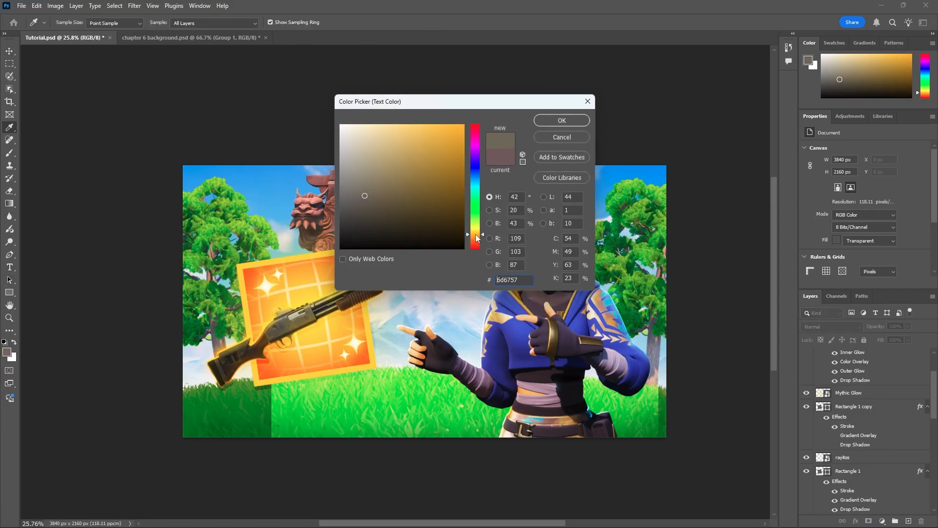
{"action": "left_click", "coordinate": [417, 190]}
{"action": "left_click_drag", "start_coordinate": [417, 190], "coordinate": [340, 125]}
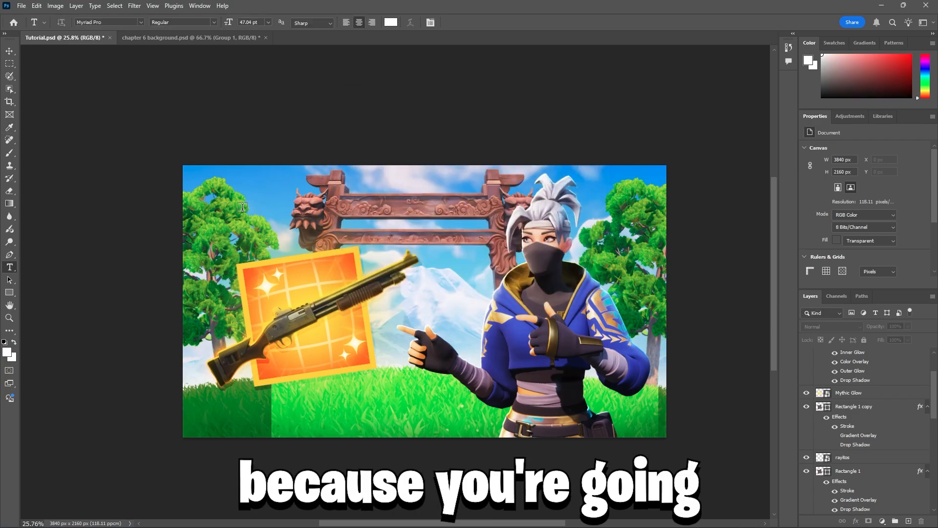
Place a text layer above the shotgun box and set its font to Burbank Big Condensed Black.
{"action": "left_click", "coordinate": [243, 208]}
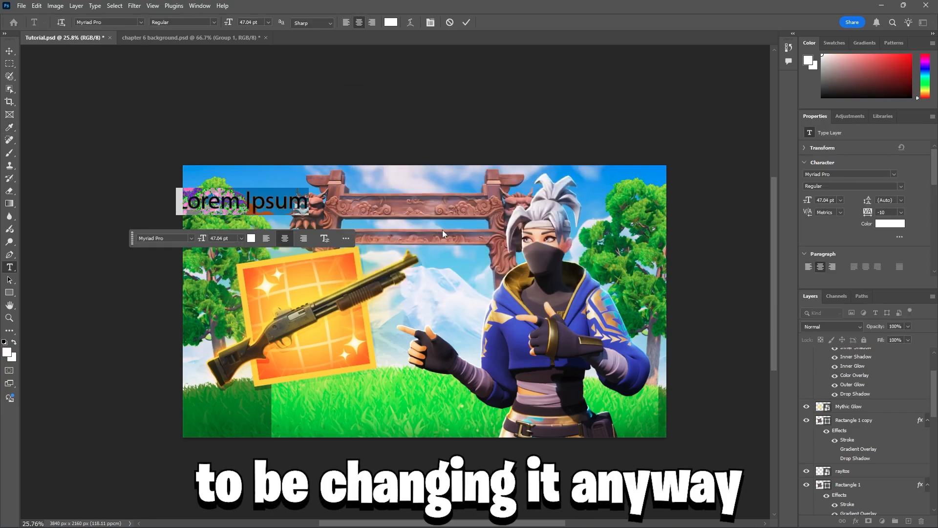
{"action": "left_click", "coordinate": [141, 22]}
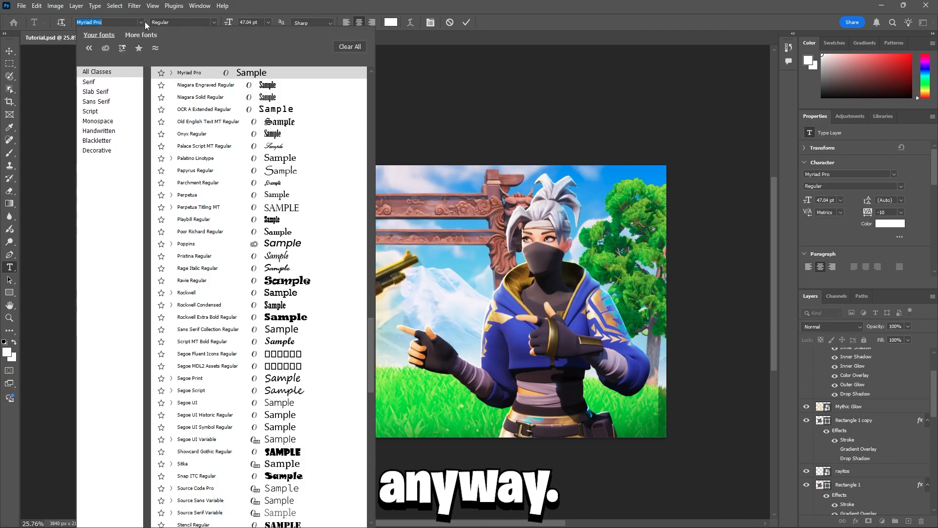
{"action": "type", "text": "burb"}
{"action": "left_click", "coordinate": [219, 74]}
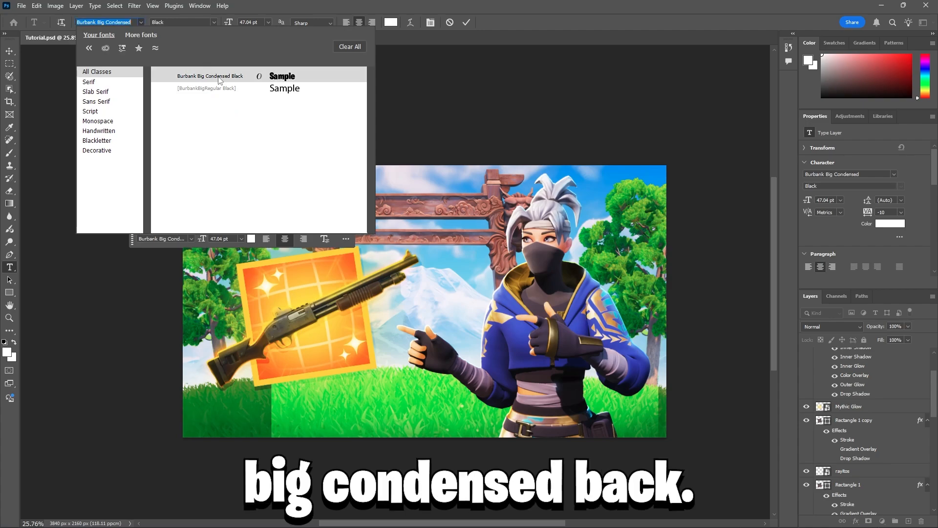
Replace the placeholder text with "FREE WINS!" and commit it.
{"action": "left_click", "coordinate": [257, 197]}
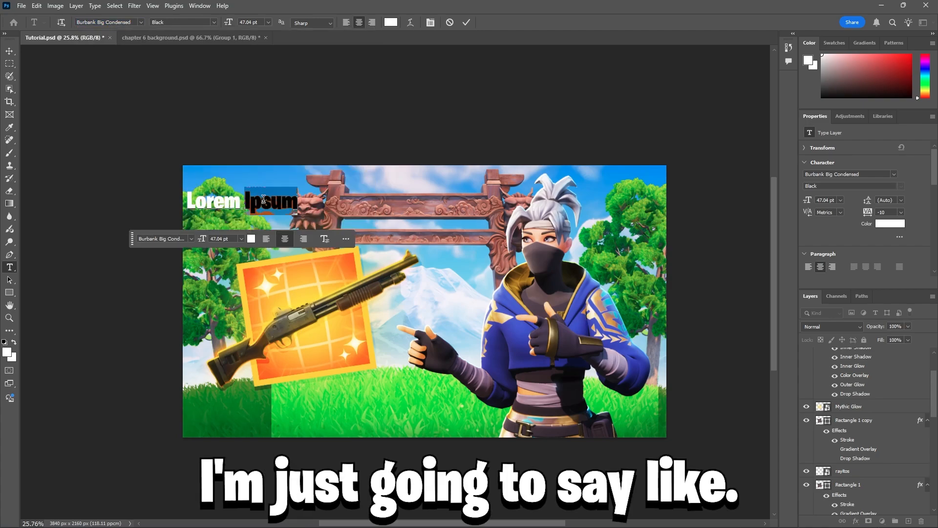
{"action": "left_click_drag", "start_coordinate": [299, 201], "coordinate": [167, 188]}
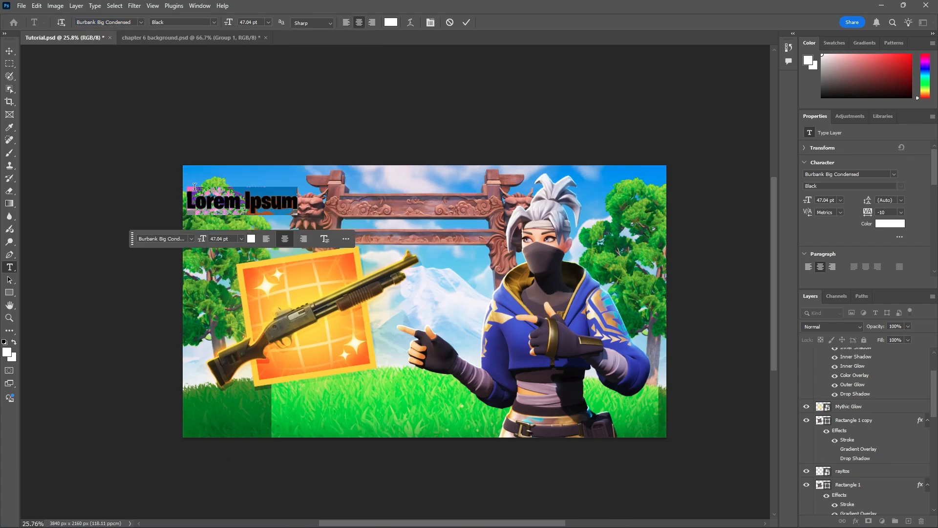
{"action": "type", "text": "FREE"}
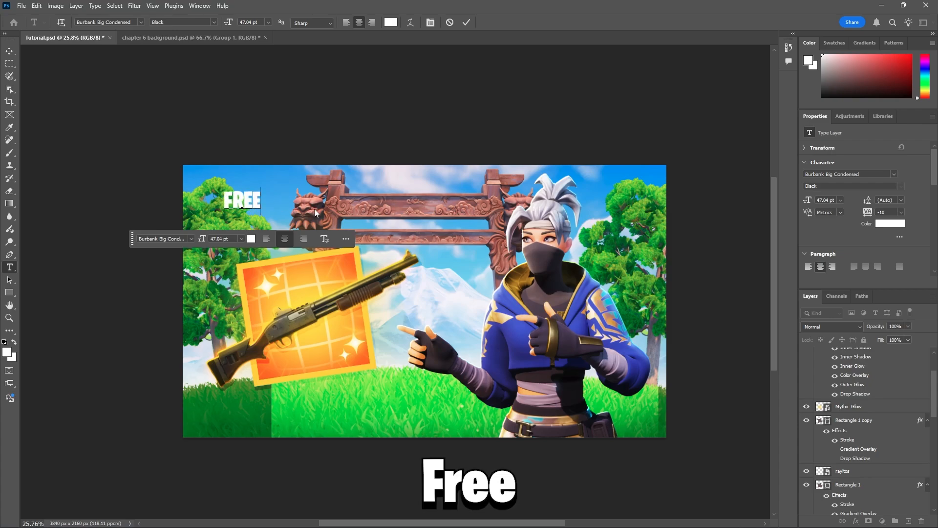
{"action": "type", "text": " WINS!"}
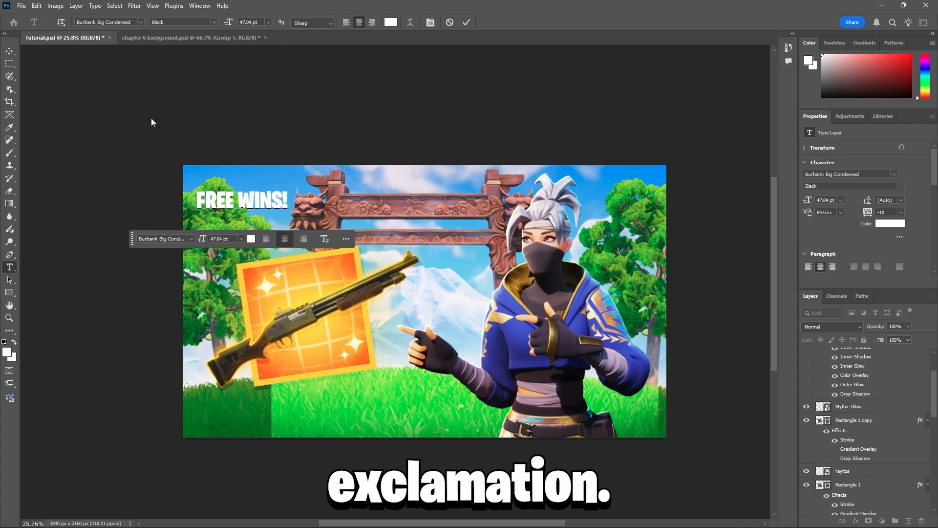
{"action": "left_click", "coordinate": [9, 52]}
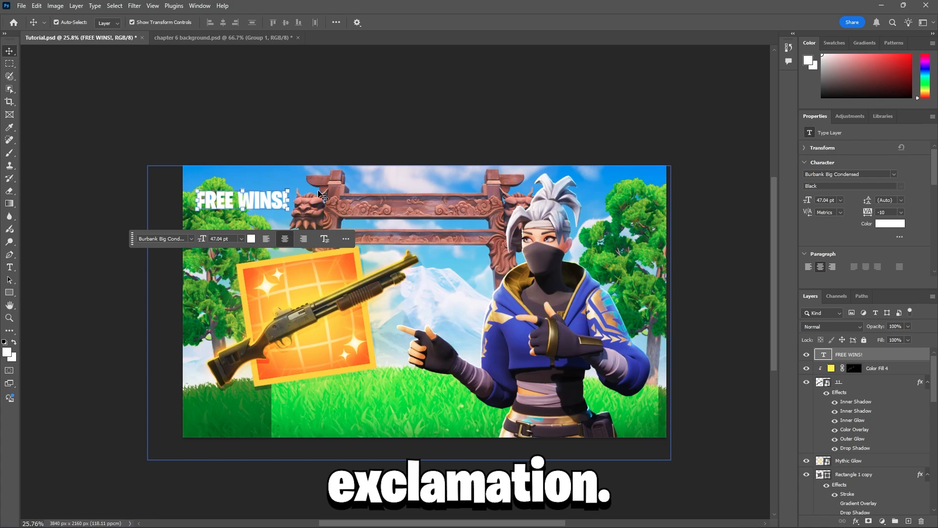
Scale the FREE WINS! text up to about 212% and move it slightly right above the shotgun box.
{"action": "key", "text": "ctrl+t"}
{"action": "left_click_drag", "start_coordinate": [288, 215], "coordinate": [390, 246]}
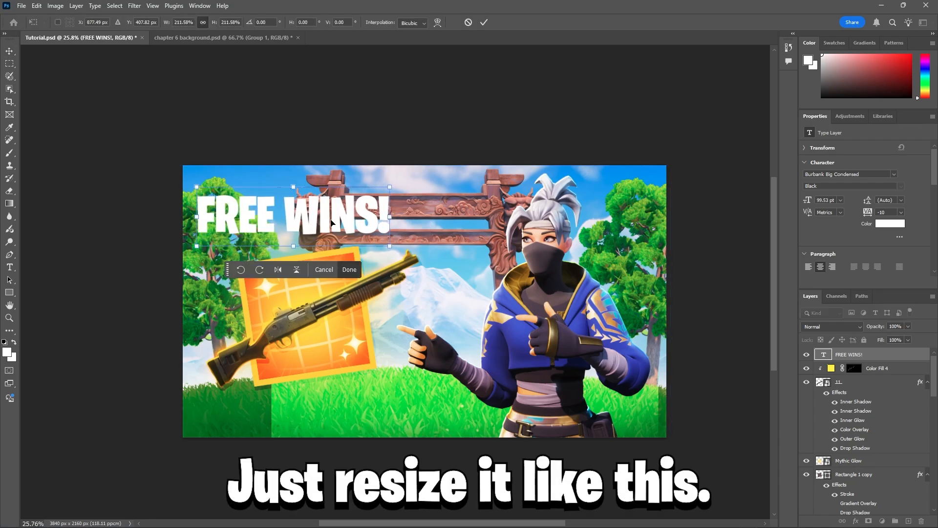
{"action": "left_click_drag", "start_coordinate": [327, 219], "coordinate": [340, 216]}
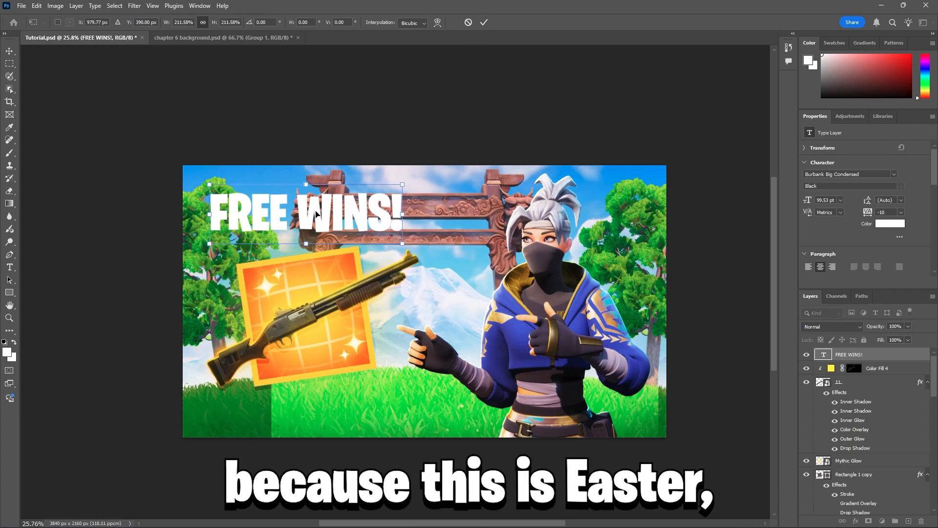
{"action": "key", "text": "Return"}
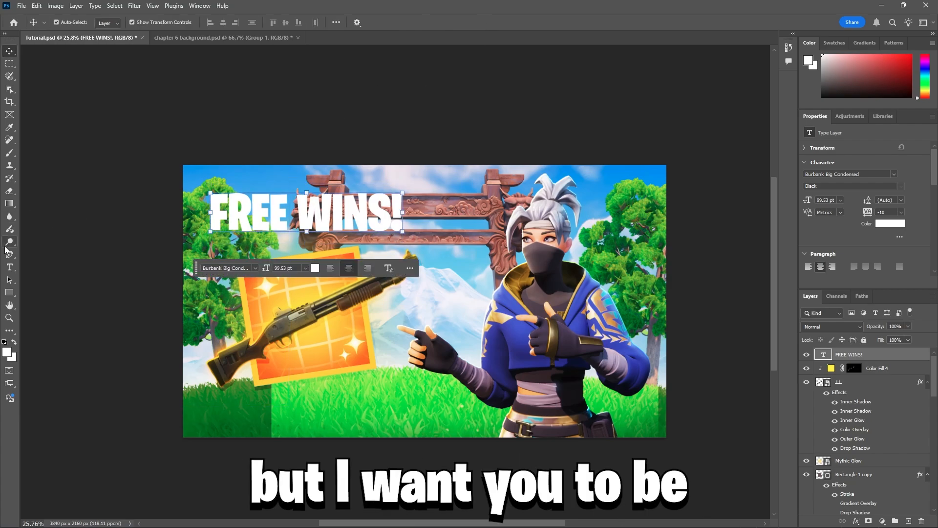
{"action": "left_click", "coordinate": [9, 268]}
{"action": "triple_click", "coordinate": [262, 211]}
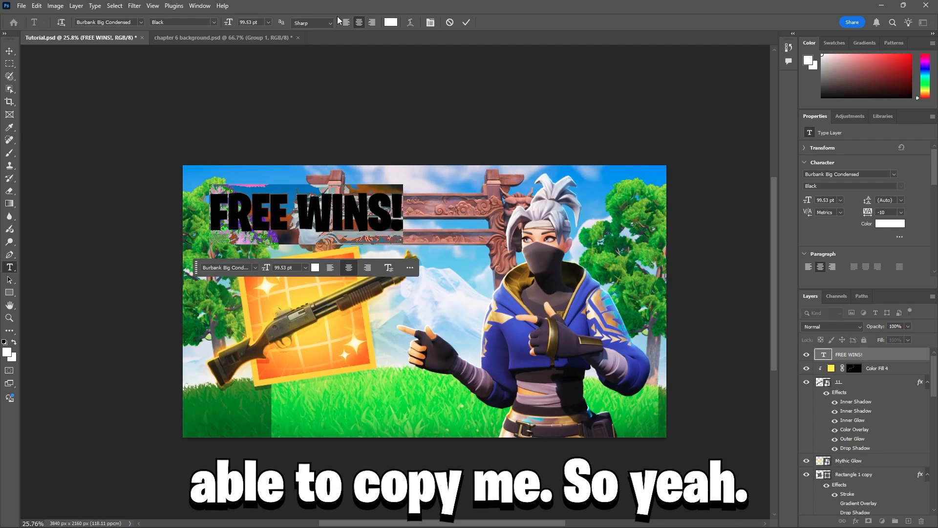
{"action": "triple_click", "coordinate": [305, 210]}
{"action": "key", "text": "ctrl+t"}
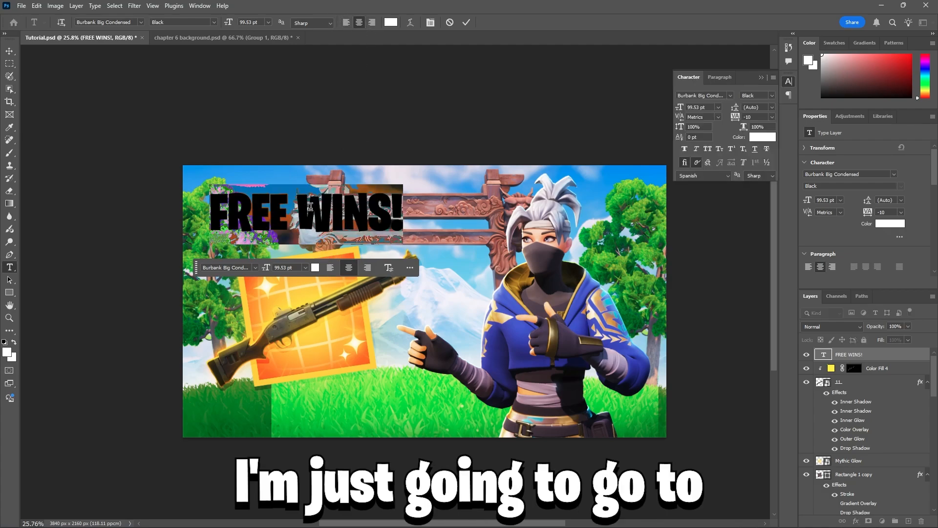
{"action": "right_click", "coordinate": [310, 206]}
{"action": "key", "text": "Escape"}
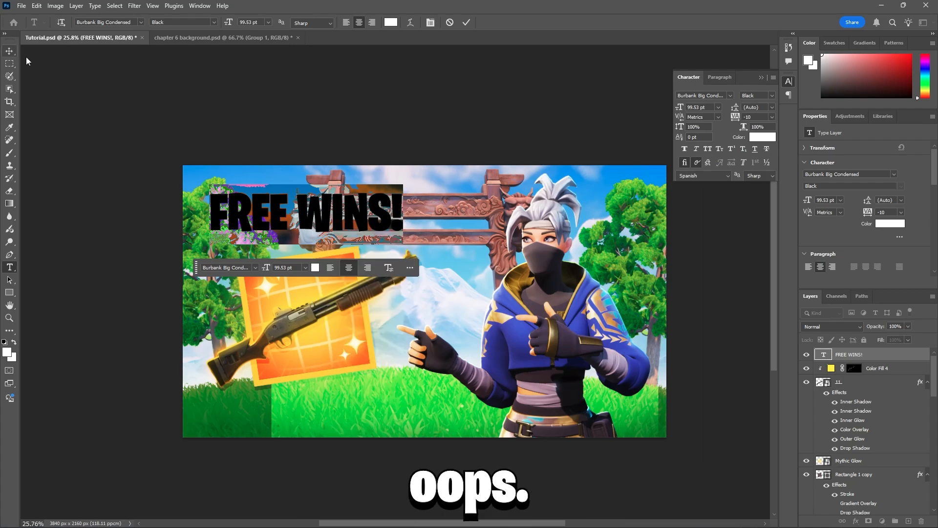
{"action": "left_click", "coordinate": [8, 51]}
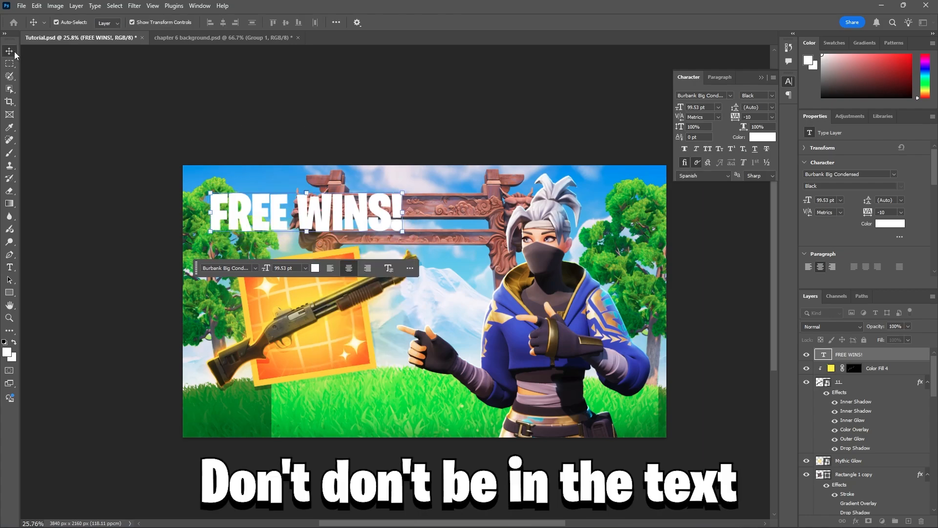
Warp the FREE WINS! text with a slight upward Arc bend and apply the transform.
{"action": "key", "text": "ctrl+t"}
{"action": "right_click", "coordinate": [308, 211]}
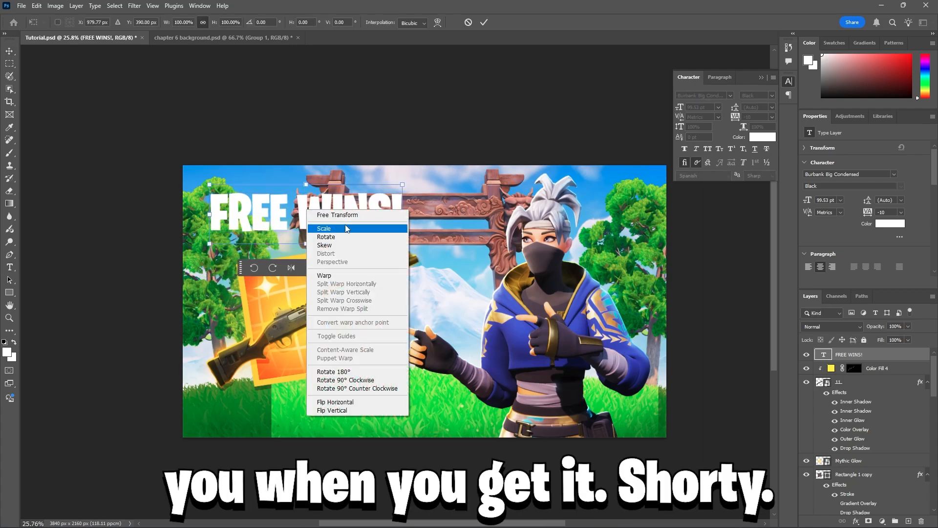
{"action": "left_click", "coordinate": [332, 275]}
{"action": "left_click", "coordinate": [237, 21]}
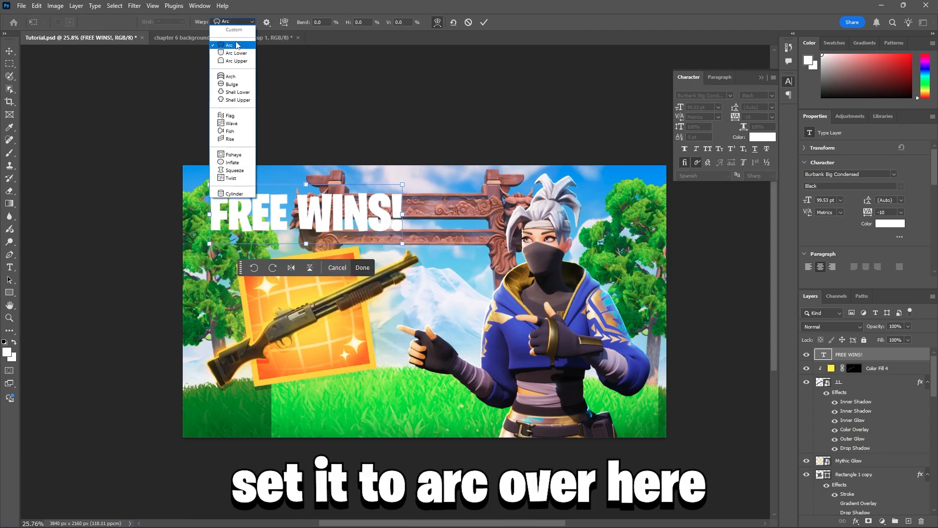
{"action": "left_click", "coordinate": [238, 46]}
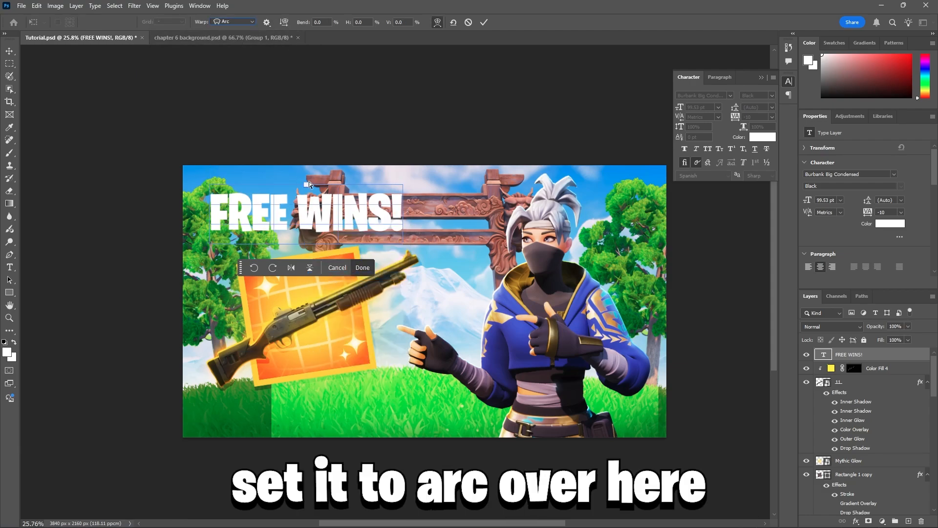
{"action": "left_click_drag", "start_coordinate": [306, 185], "coordinate": [301, 174]}
{"action": "left_click", "coordinate": [481, 23]}
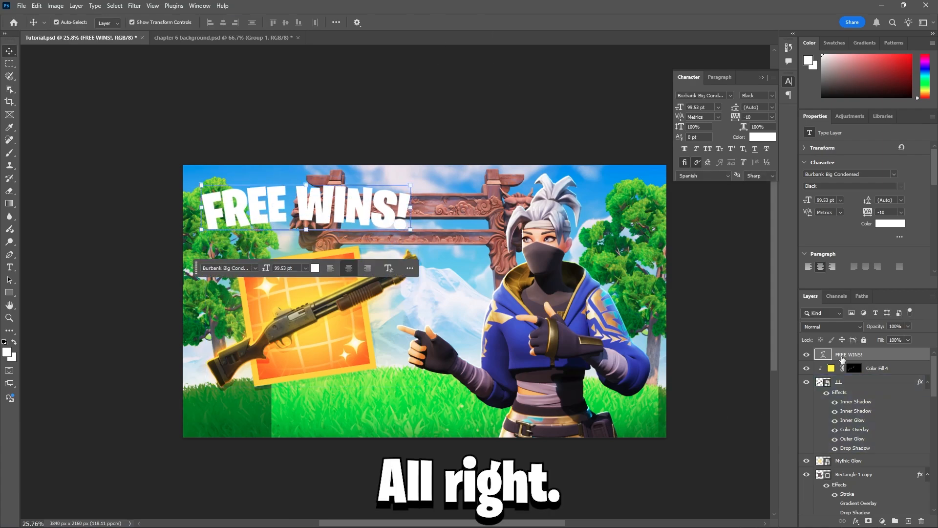
Add a Gradient Overlay to the FREE WINS! layer and set its style to Linear.
{"action": "double_click", "coordinate": [882, 356]}
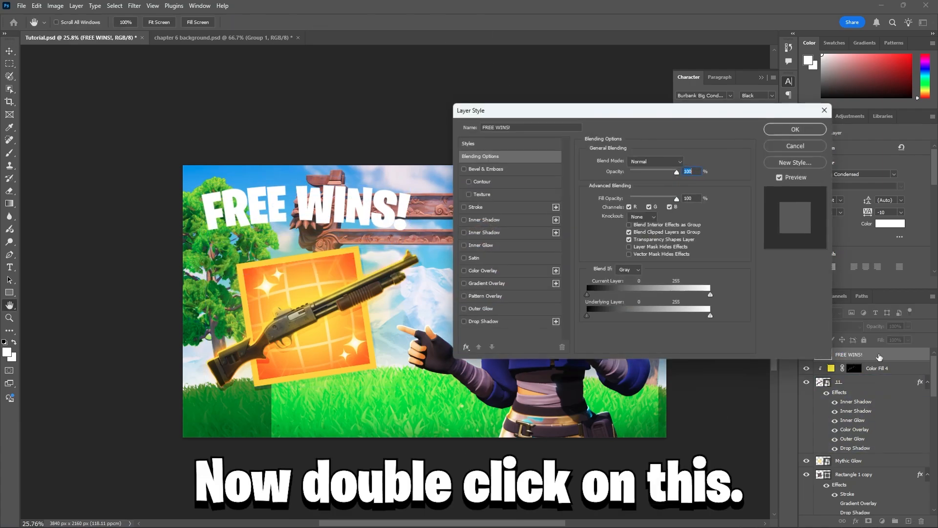
{"action": "left_click", "coordinate": [464, 283]}
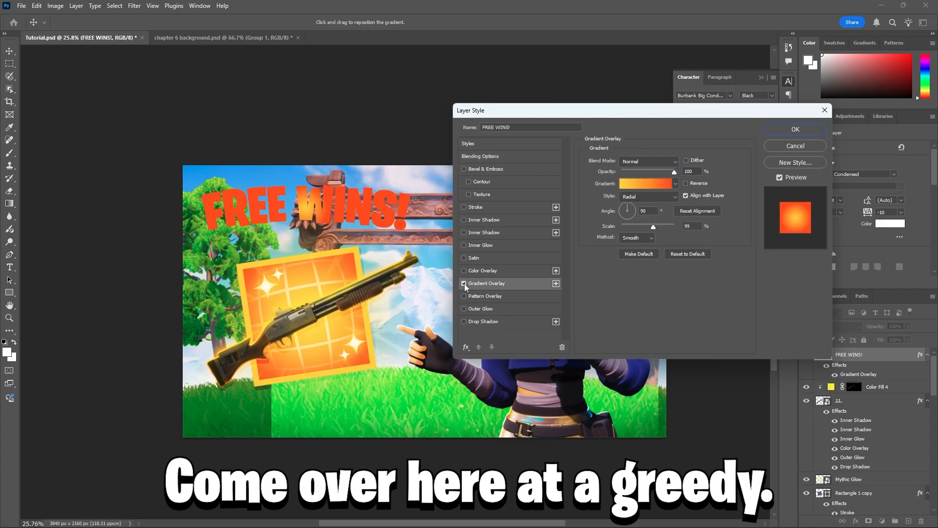
{"action": "left_click", "coordinate": [648, 197]}
{"action": "left_click", "coordinate": [645, 201]}
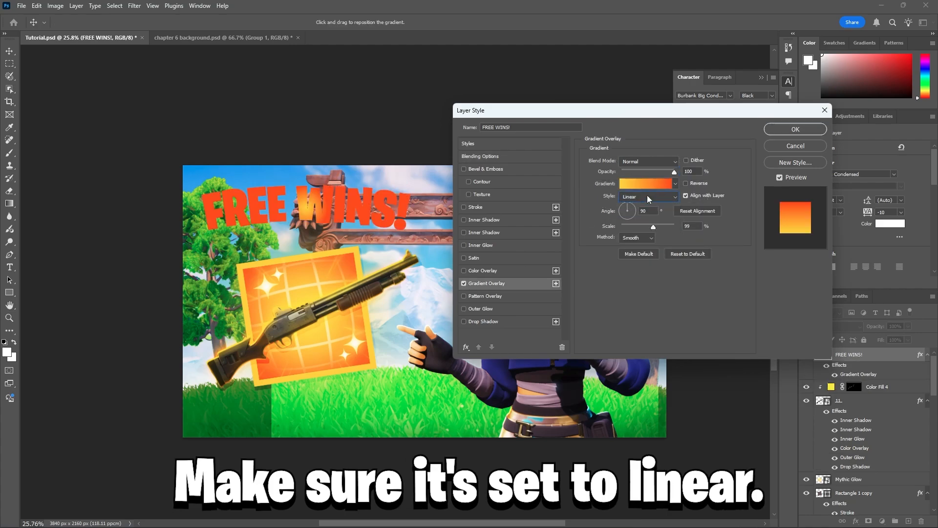
{"action": "scroll", "coordinate": [68, 221], "scroll_direction": "down", "scroll_amount": 5}
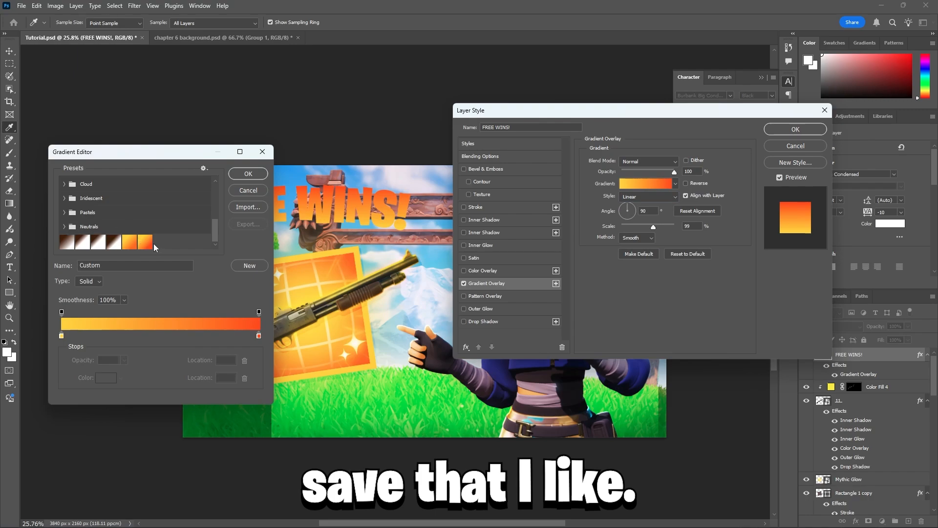
{"action": "left_click", "coordinate": [65, 226]}
{"action": "left_click", "coordinate": [65, 227]}
{"action": "scroll", "coordinate": [127, 224], "scroll_direction": "up", "scroll_amount": 3}
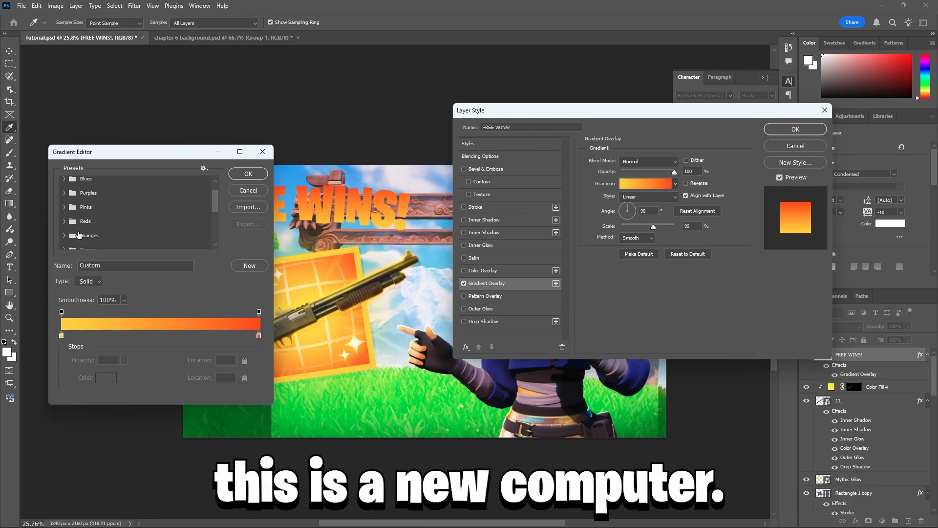
{"action": "left_click", "coordinate": [248, 174]}
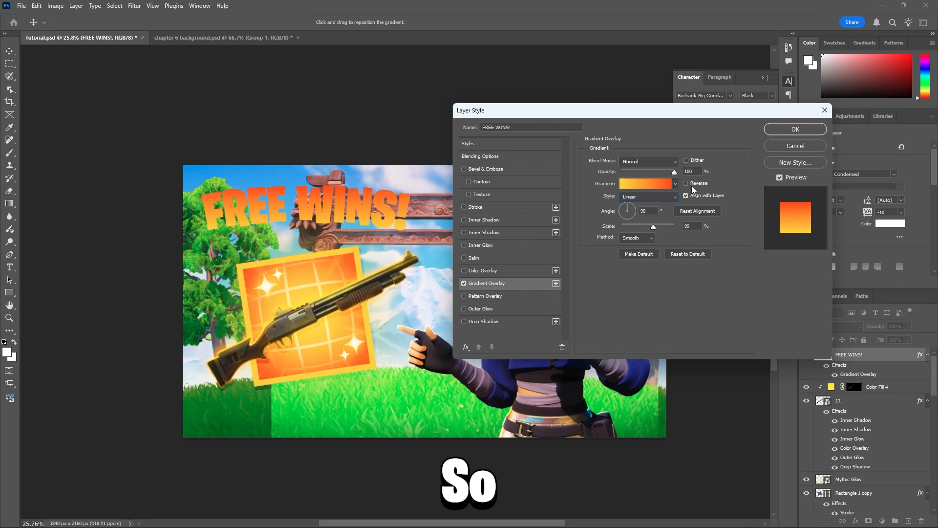
{"action": "left_click", "coordinate": [660, 184]}
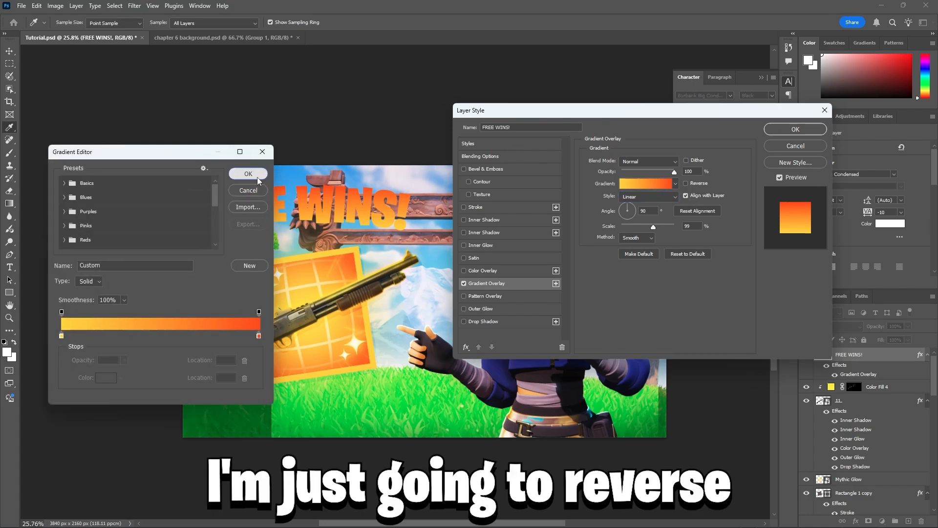
{"action": "left_click", "coordinate": [257, 177]}
Reverse the FREE WINS! gradient overlay and recolor its yellow stop to a purer yellow, fff000.
{"action": "left_click", "coordinate": [686, 183]}
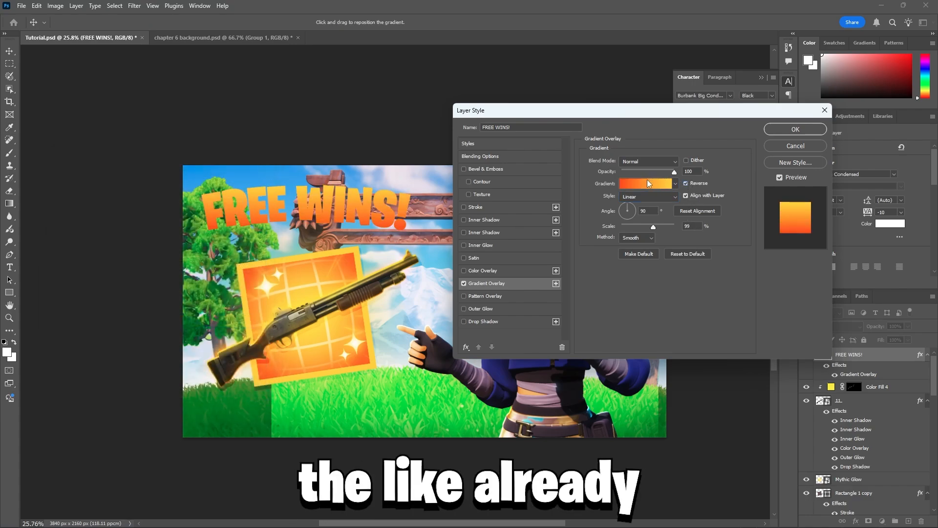
{"action": "left_click", "coordinate": [647, 182]}
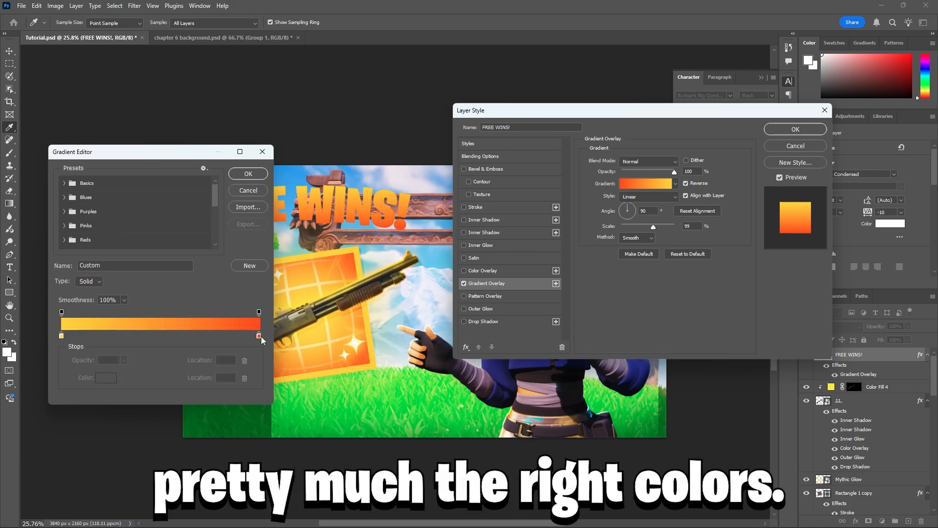
{"action": "left_click", "coordinate": [61, 336]}
{"action": "left_click", "coordinate": [101, 377]}
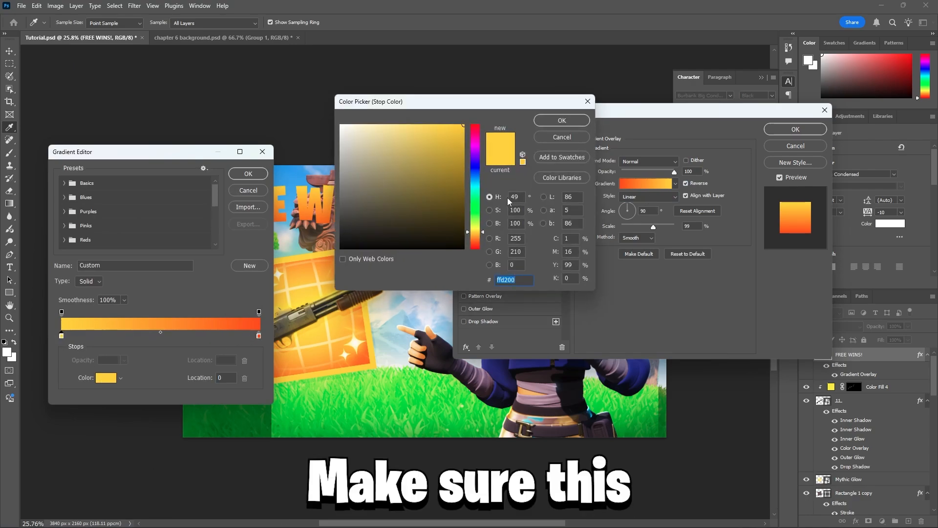
{"action": "left_click_drag", "start_coordinate": [478, 234], "coordinate": [478, 229]}
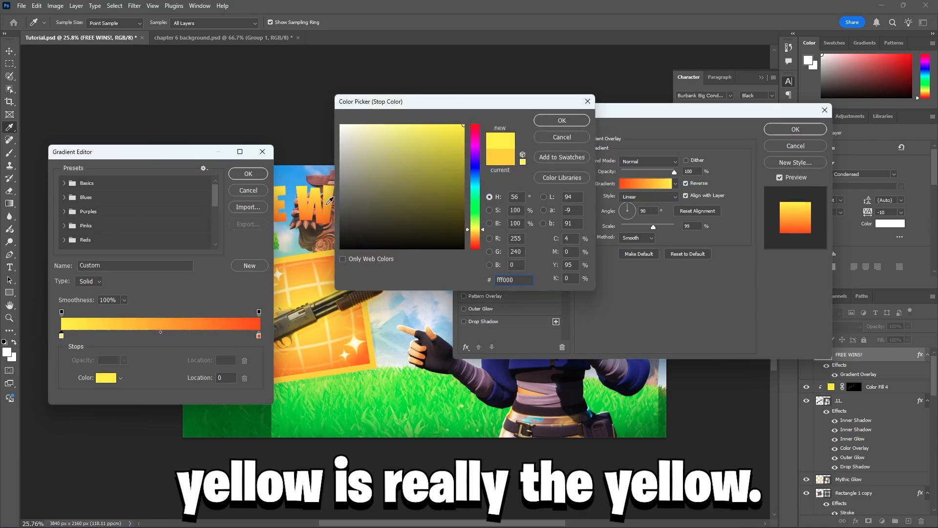
{"action": "left_click", "coordinate": [551, 122]}
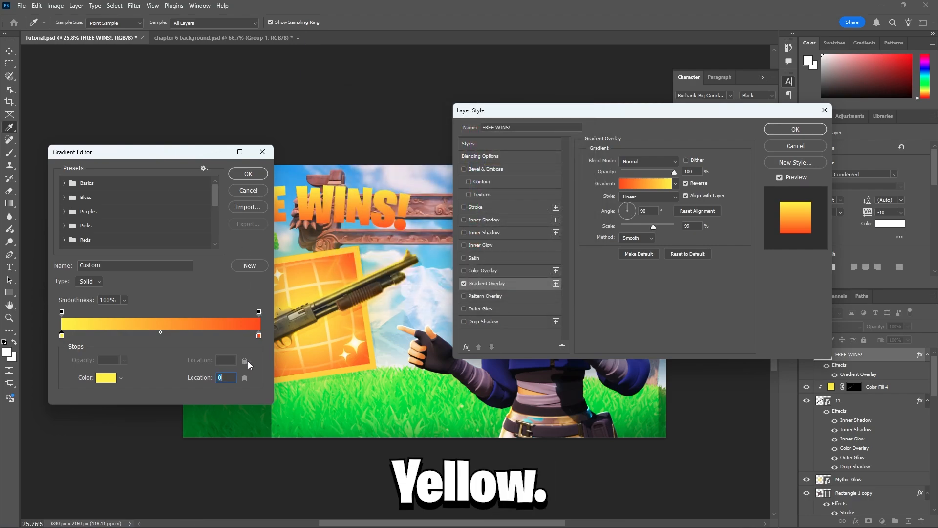
Shift the gradient's red end stop slightly toward orange, about ff5a00.
{"action": "left_click", "coordinate": [259, 336]}
{"action": "left_click", "coordinate": [106, 378]}
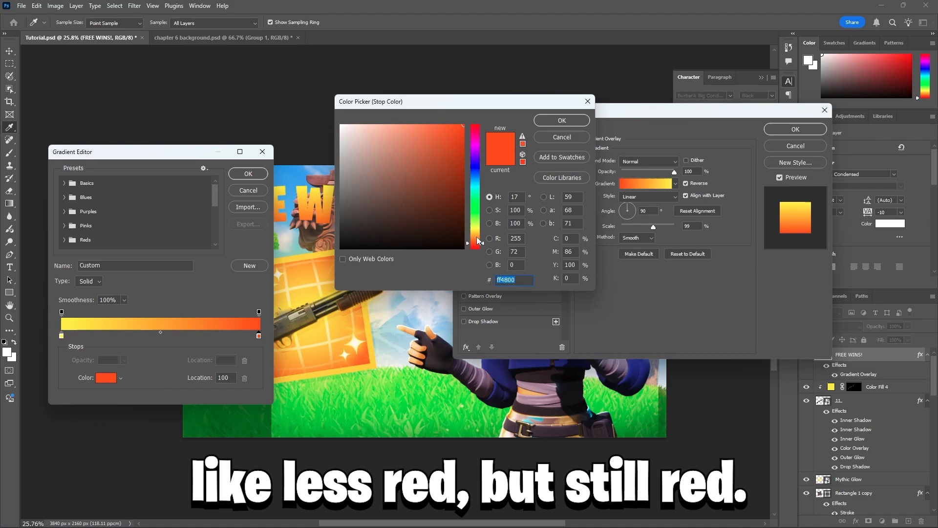
{"action": "left_click", "coordinate": [475, 237]}
{"action": "left_click", "coordinate": [472, 241]}
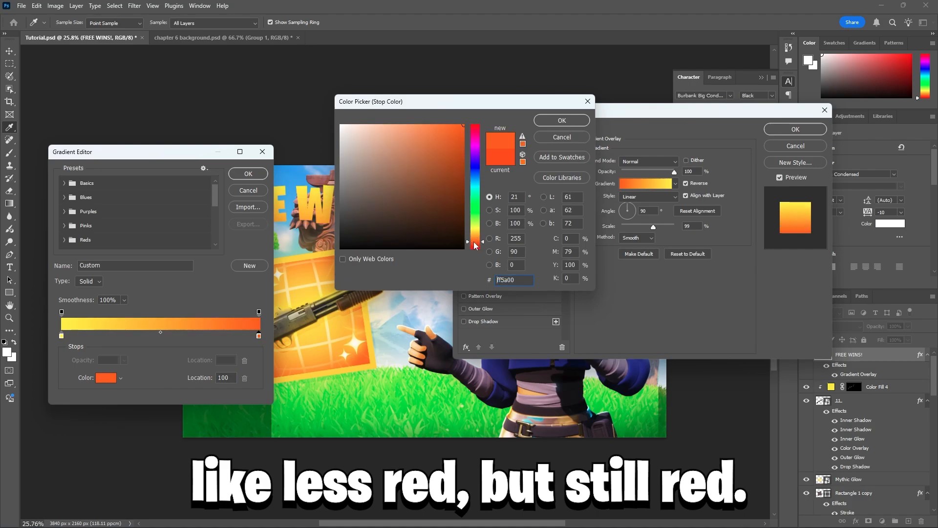
{"action": "left_click", "coordinate": [562, 123]}
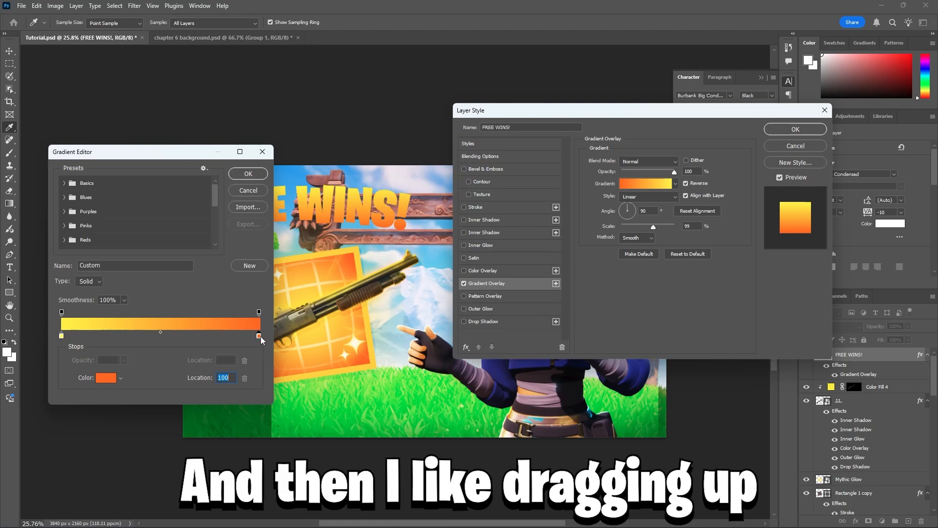
Move the gradient's orange stop to location 76 and the yellow stop to 12, and recolor the orange stop to ff9600.
{"action": "left_click_drag", "start_coordinate": [259, 336], "coordinate": [211, 337]}
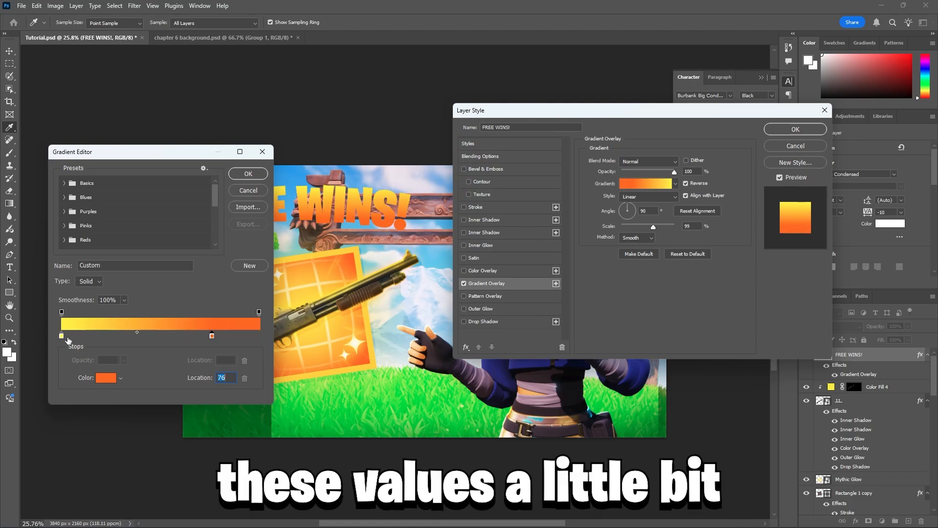
{"action": "left_click_drag", "start_coordinate": [61, 336], "coordinate": [86, 337]}
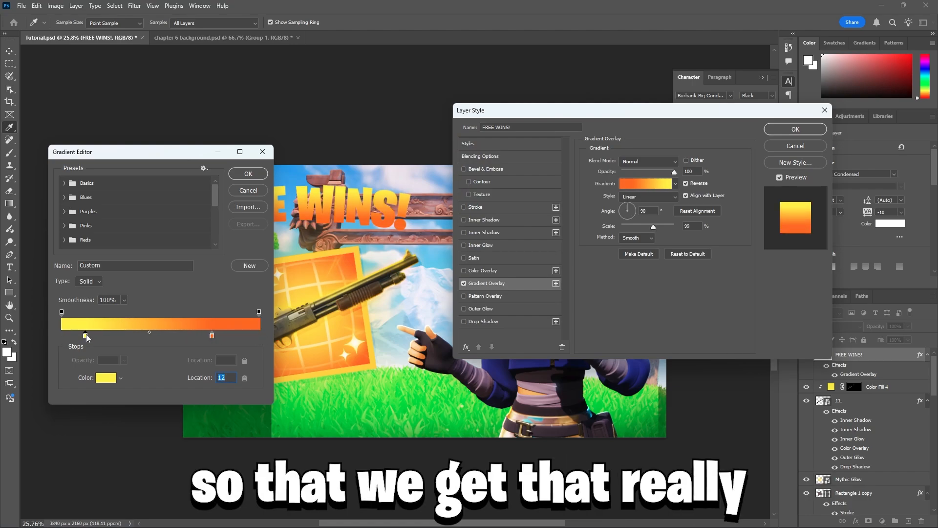
{"action": "left_click", "coordinate": [211, 335]}
{"action": "left_click", "coordinate": [106, 378]}
{"action": "left_click_drag", "start_coordinate": [475, 240], "coordinate": [475, 236]}
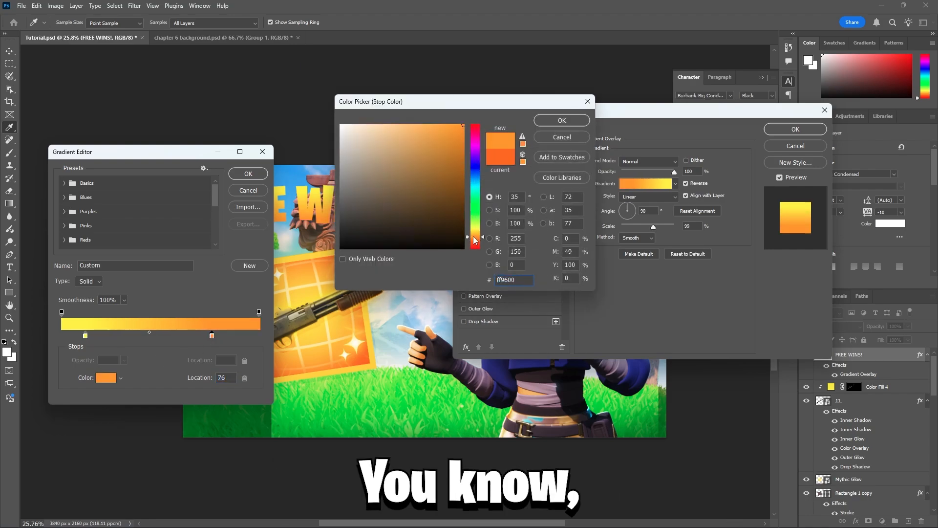
{"action": "left_click", "coordinate": [578, 119]}
{"action": "left_click", "coordinate": [262, 152]}
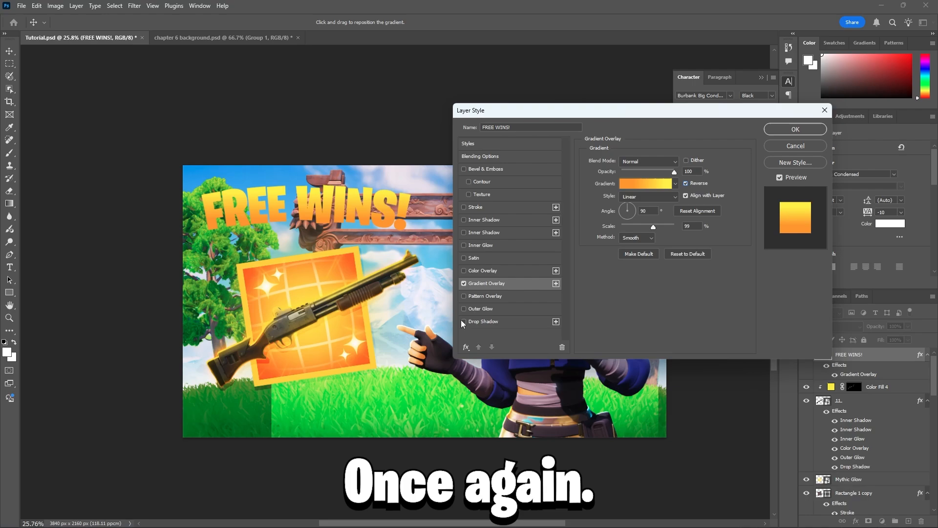
Add a Drop Shadow with Normal blending, 100% opacity, global light off, 90° angle, 36 px distance and 0 px size.
{"action": "left_click", "coordinate": [493, 322]}
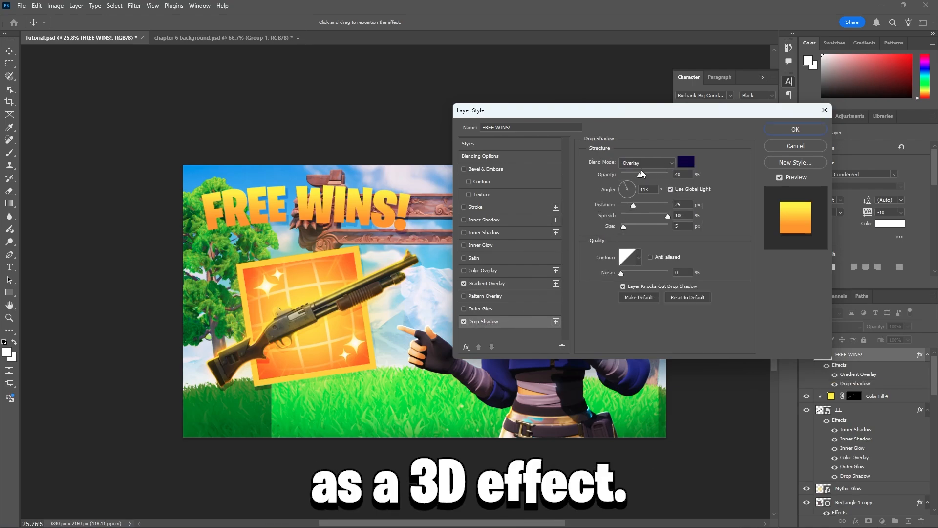
{"action": "left_click_drag", "start_coordinate": [640, 175], "coordinate": [671, 175]}
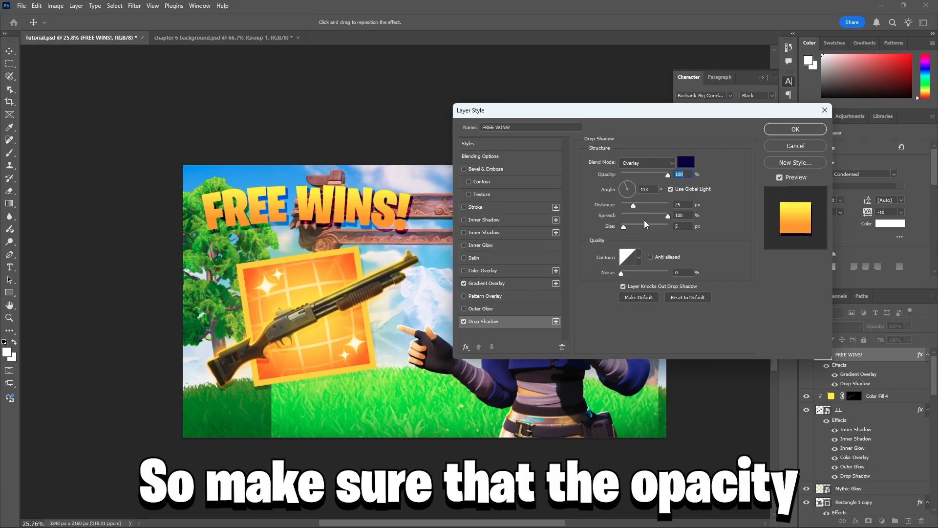
{"action": "left_click", "coordinate": [648, 163]}
{"action": "left_click", "coordinate": [642, 172]}
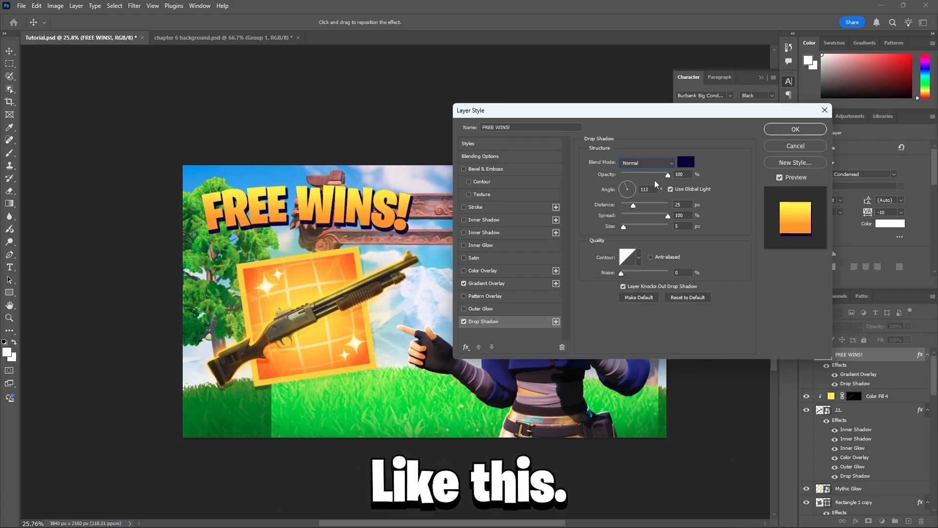
{"action": "left_click", "coordinate": [672, 190]}
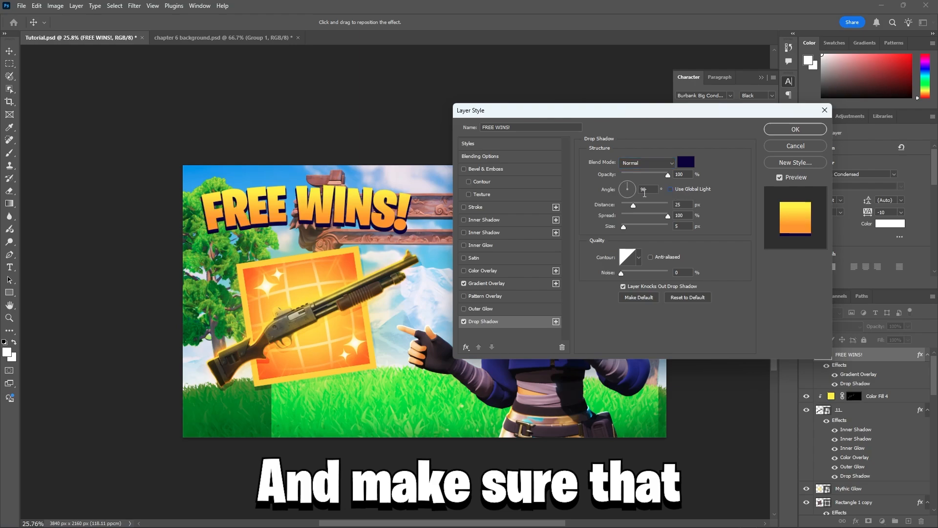
{"action": "mouse_move", "coordinate": [629, 232]}
{"action": "left_mouse_down"}
{"action": "mouse_move", "coordinate": [610, 229]}
{"action": "mouse_move", "coordinate": [649, 202]}
{"action": "mouse_move", "coordinate": [621, 227]}
{"action": "left_mouse_up"}
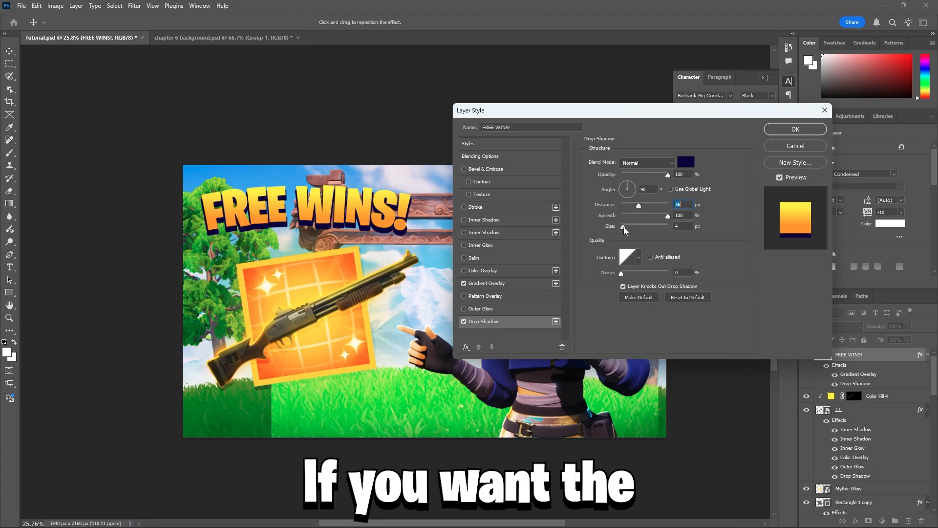
Change the drop shadow color of the FREE WINS! text to the orange-red ff4200.
{"action": "left_click", "coordinate": [685, 162]}
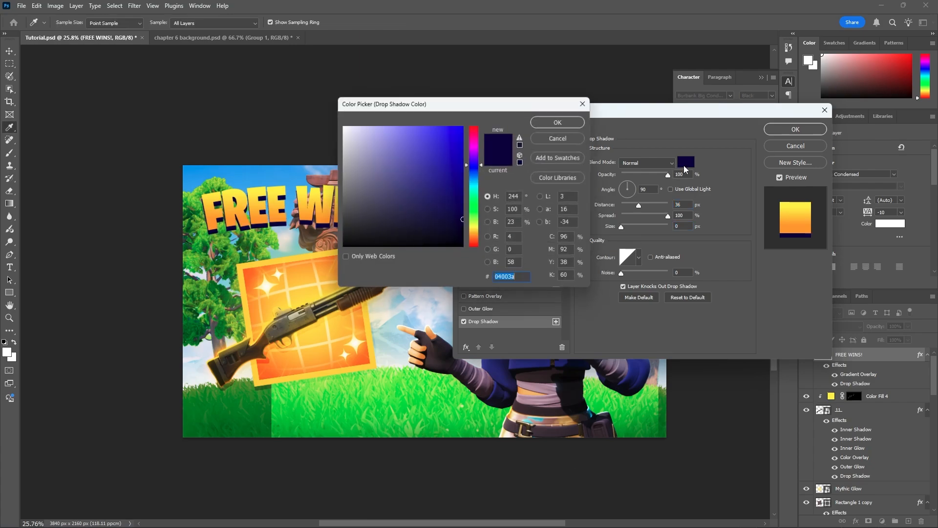
{"action": "left_click", "coordinate": [473, 239]}
{"action": "left_click_drag", "start_coordinate": [472, 249], "coordinate": [472, 249]}
{"action": "left_click_drag", "start_coordinate": [436, 175], "coordinate": [466, 123]}
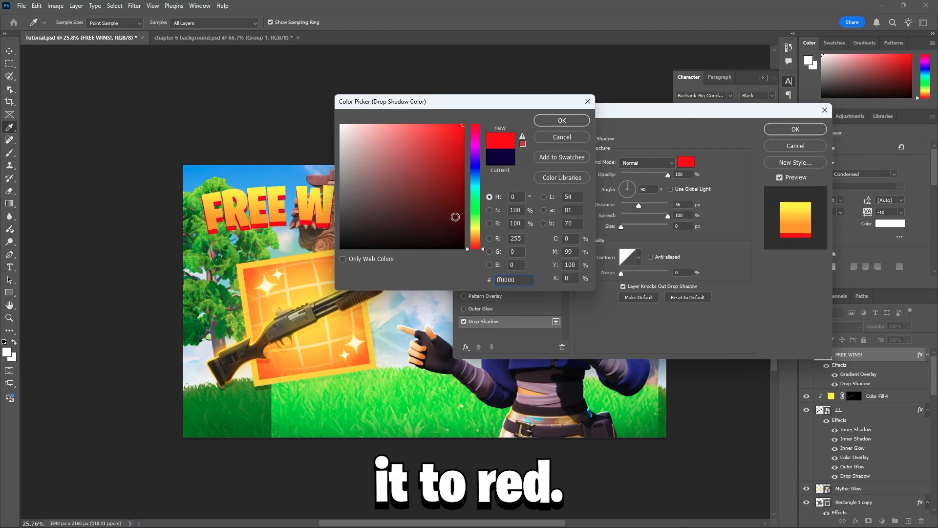
{"action": "left_click", "coordinate": [473, 241]}
{"action": "left_click", "coordinate": [473, 244]}
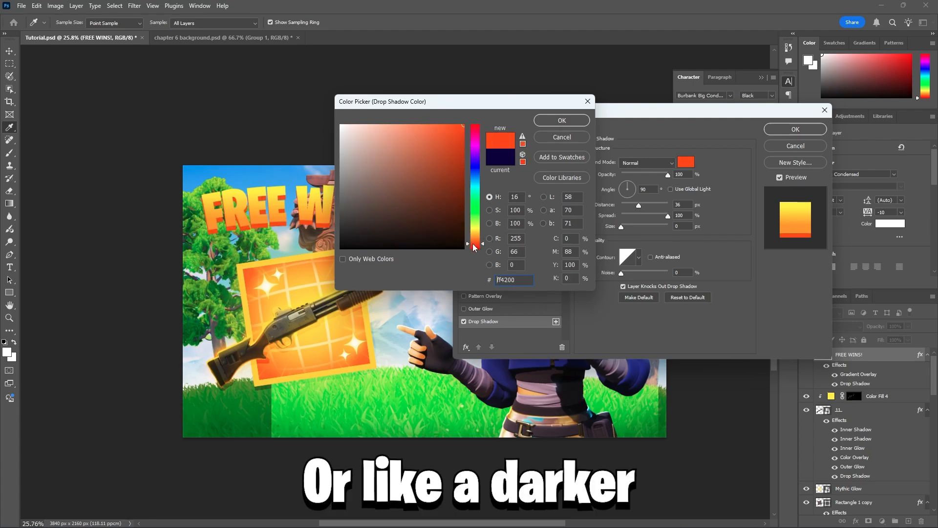
{"action": "left_click", "coordinate": [557, 123]}
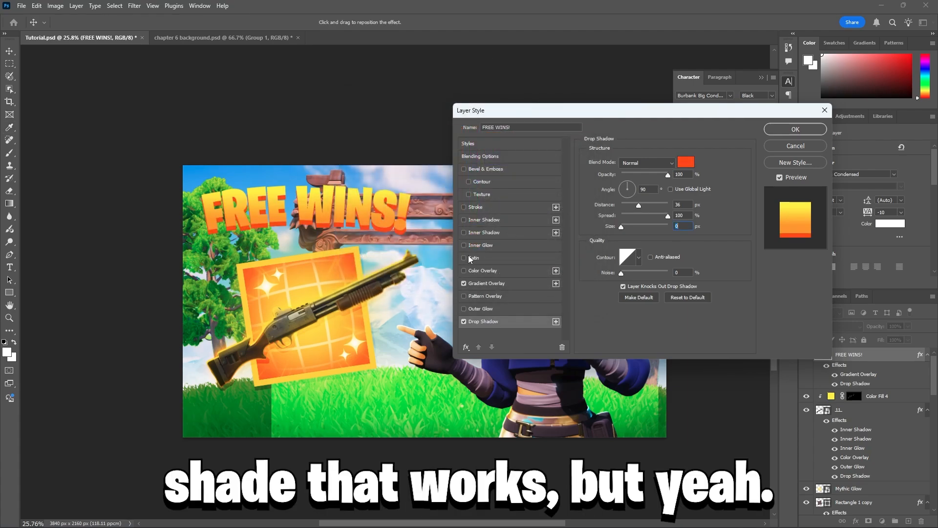
Try a yellow Stroke on the FREE WINS! text with Center and Outside positions, and disable it again.
{"action": "left_click", "coordinate": [463, 309]}
{"action": "left_click", "coordinate": [464, 309]}
{"action": "left_click", "coordinate": [464, 207]}
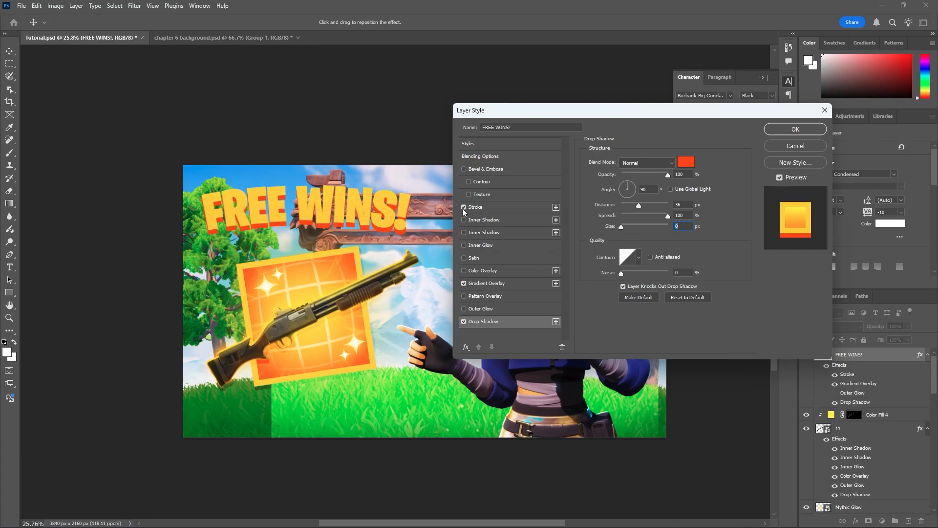
{"action": "left_click", "coordinate": [473, 208]}
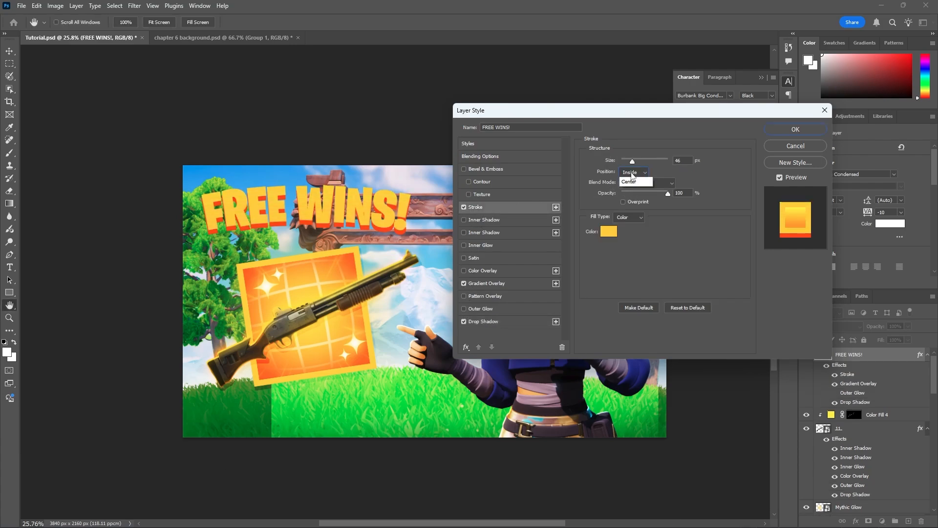
{"action": "left_click", "coordinate": [634, 172]}
{"action": "left_click", "coordinate": [626, 198]}
{"action": "left_click", "coordinate": [635, 172]}
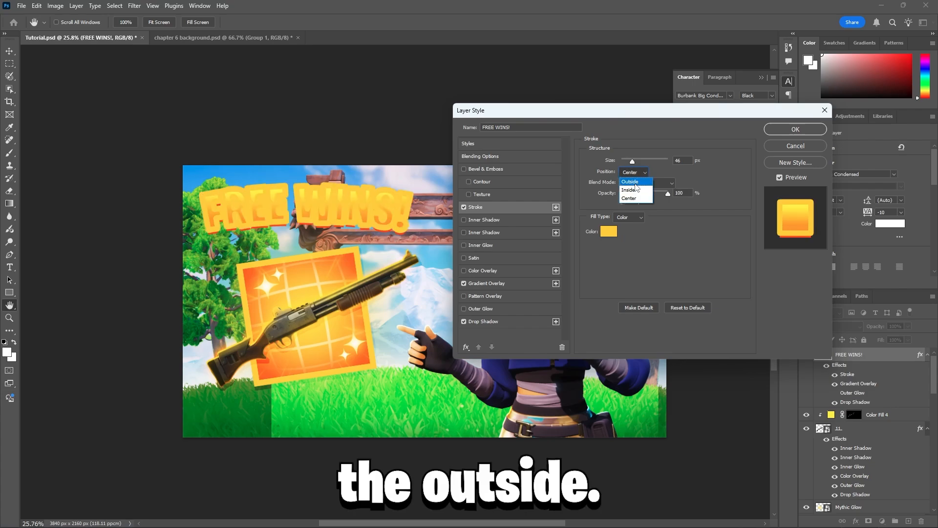
{"action": "left_click", "coordinate": [633, 183]}
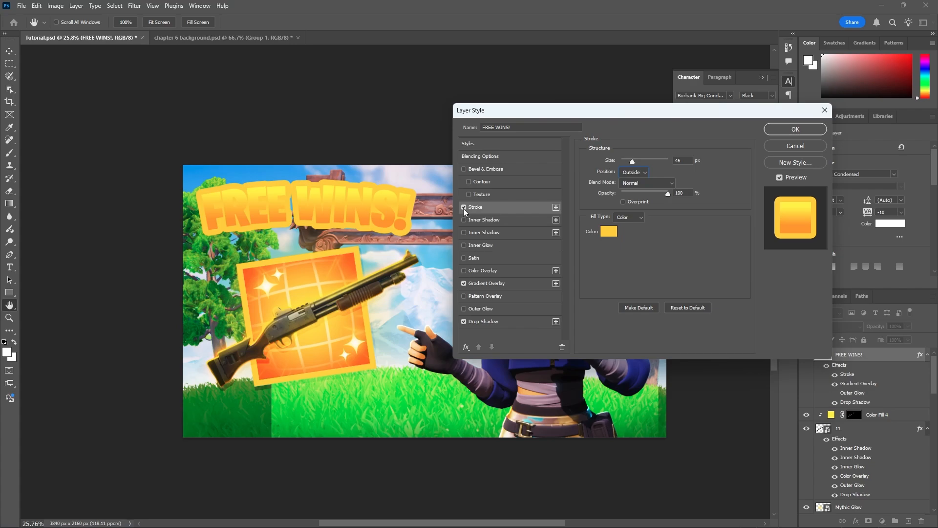
{"action": "left_click", "coordinate": [464, 208]}
Add a Satin effect to the FREE WINS! text and set its color to the yellow fffc00.
{"action": "left_click", "coordinate": [464, 258]}
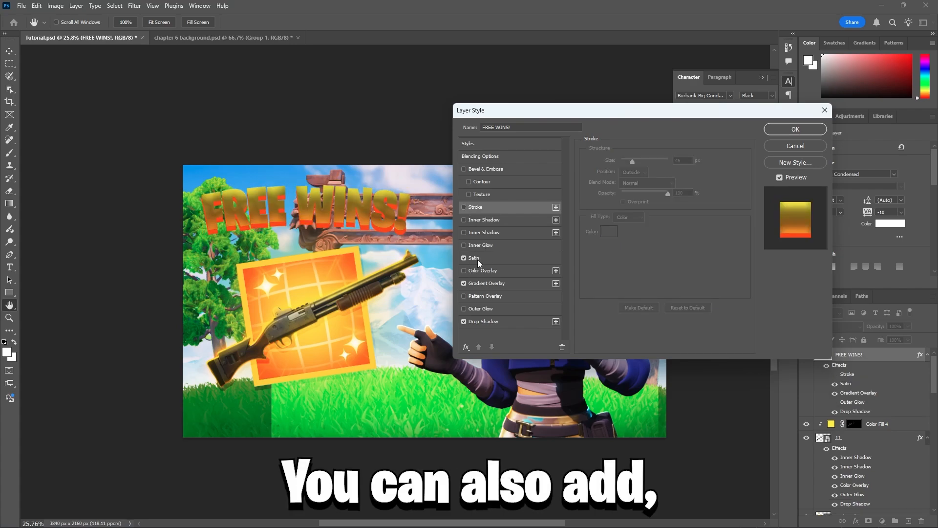
{"action": "left_click", "coordinate": [477, 258]}
{"action": "left_click", "coordinate": [683, 163]}
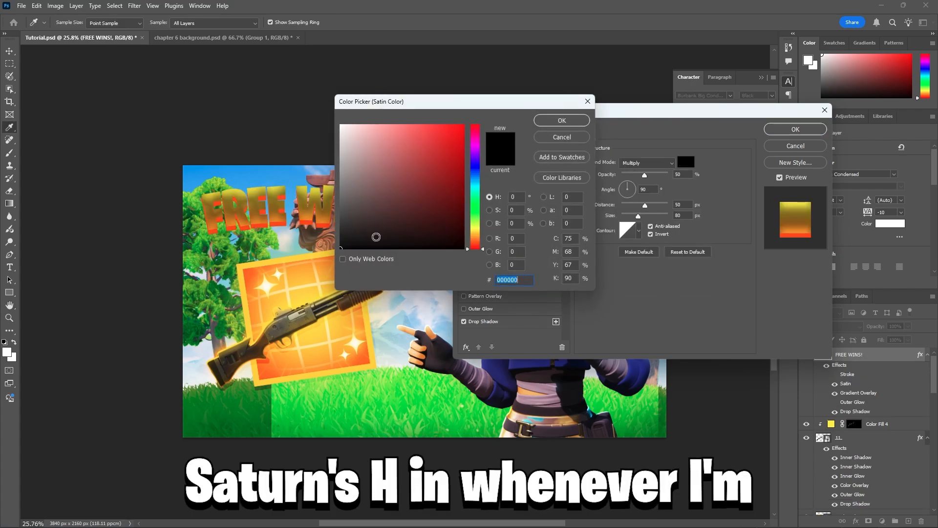
{"action": "type", "text": "fffc00"}
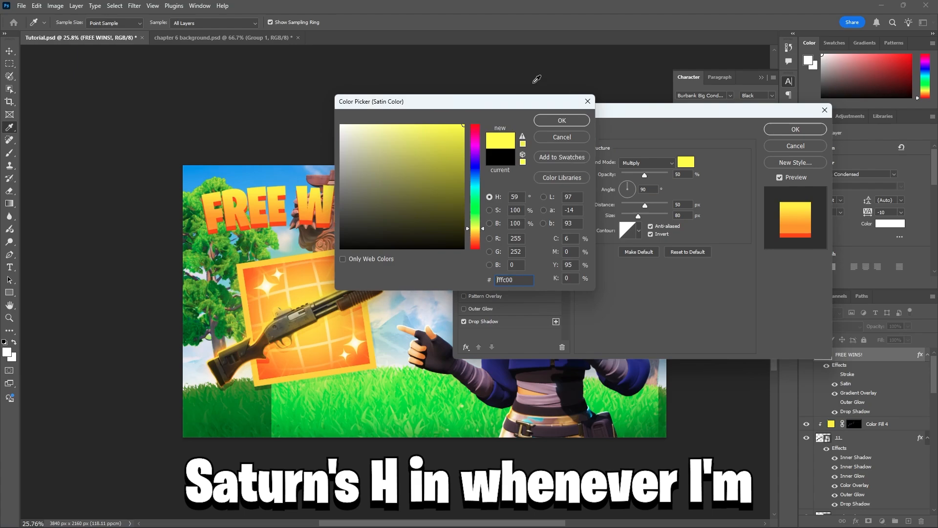
{"action": "left_click", "coordinate": [551, 120]}
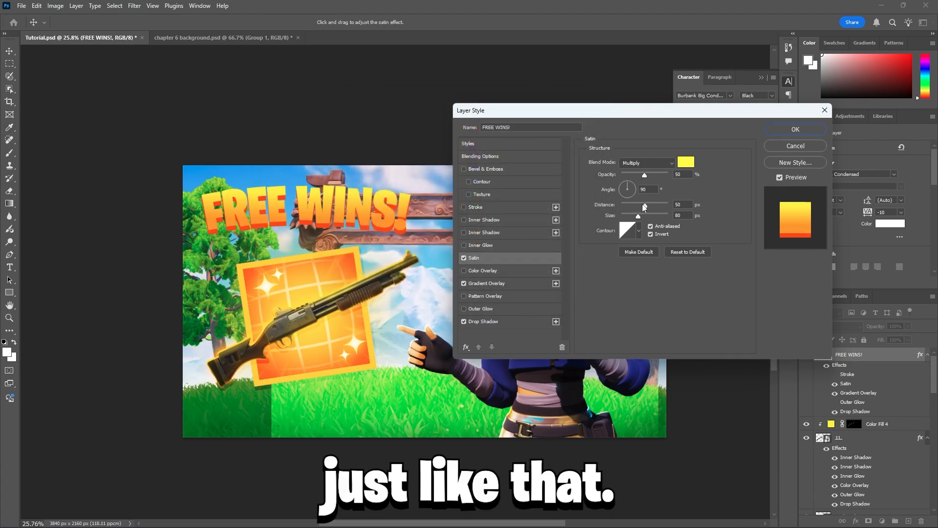
Set the text's Satin to Normal blending with 98% opacity, 87 px distance and 109 px size.
{"action": "left_click_drag", "start_coordinate": [596, 204], "coordinate": [717, 199]}
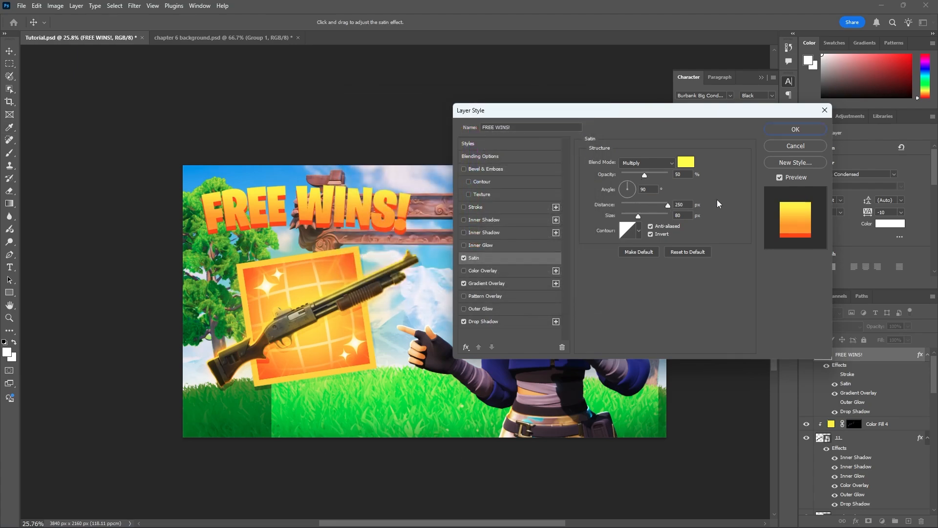
{"action": "left_click_drag", "start_coordinate": [644, 173], "coordinate": [728, 174]}
{"action": "left_click", "coordinate": [646, 162]}
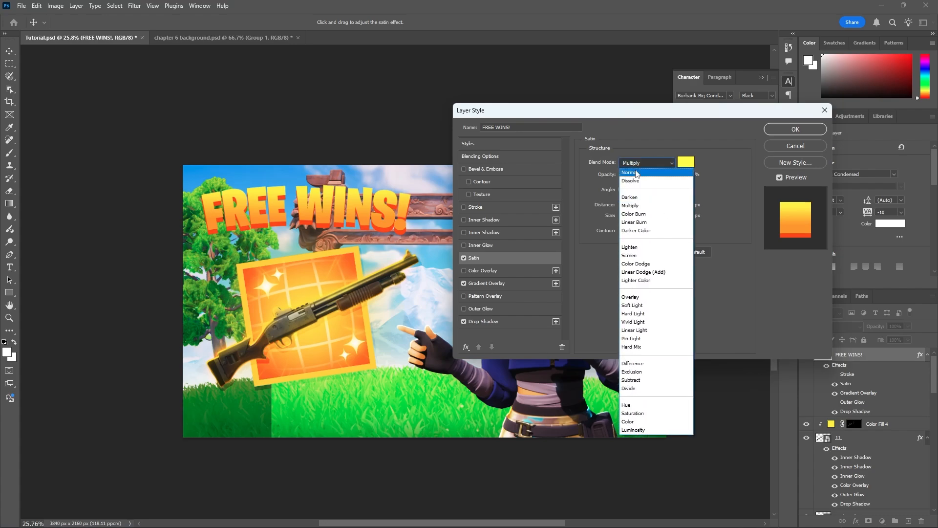
{"action": "left_click", "coordinate": [637, 163]}
{"action": "left_click_drag", "start_coordinate": [666, 203], "coordinate": [647, 210]}
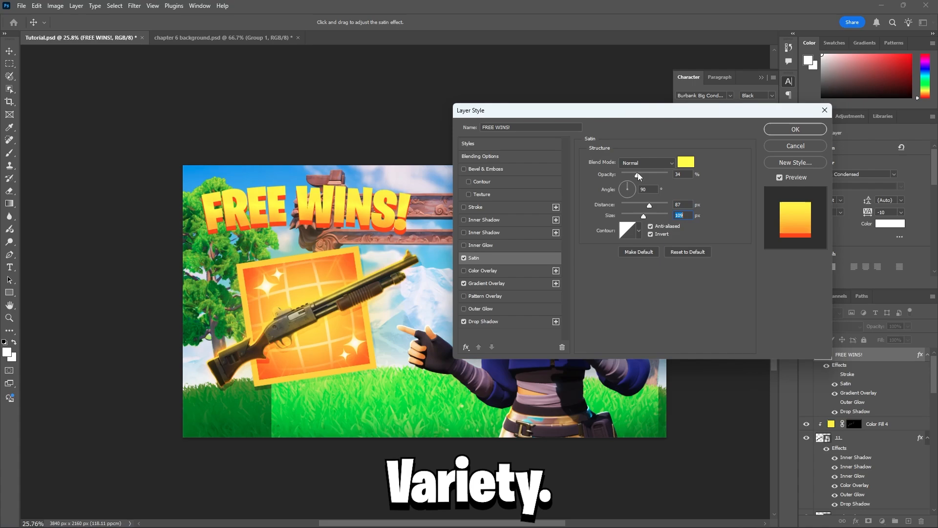
{"action": "left_click_drag", "start_coordinate": [668, 174], "coordinate": [668, 175]}
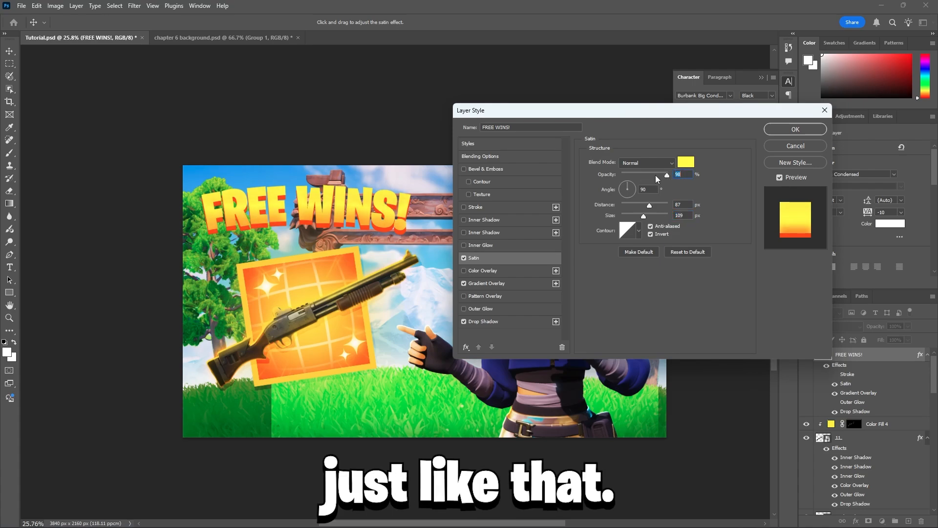
Change the orange stop of the text's Gradient Overlay to ff8400 and apply the layer style.
{"action": "left_click", "coordinate": [491, 282]}
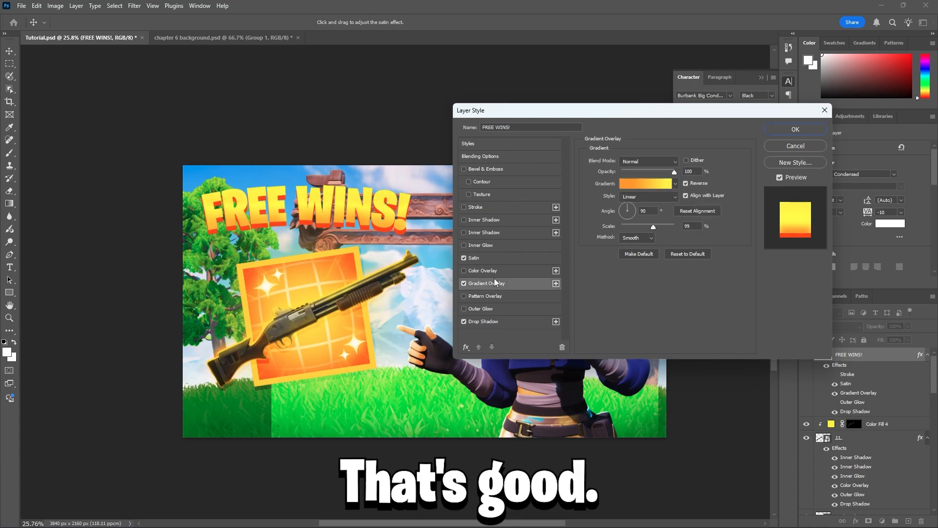
{"action": "left_click", "coordinate": [633, 185]}
{"action": "left_click", "coordinate": [212, 336]}
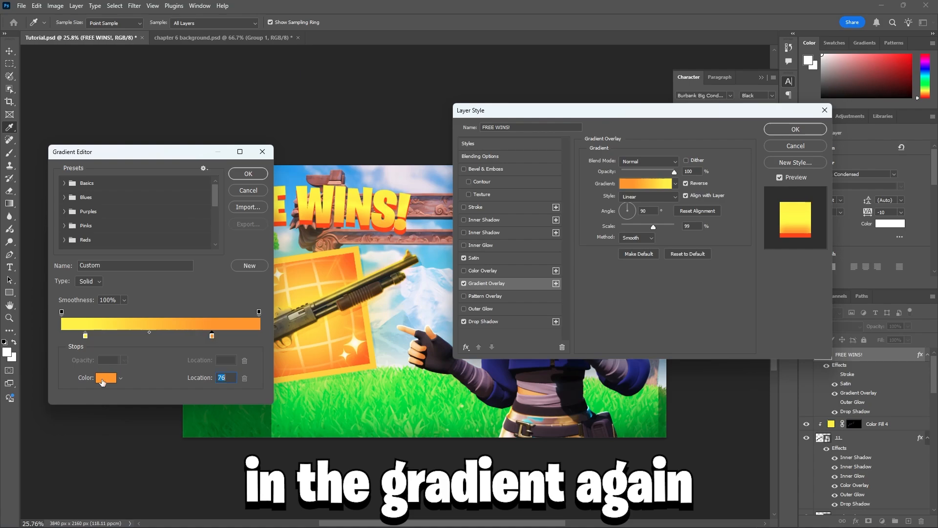
{"action": "left_click", "coordinate": [104, 378]}
{"action": "left_click", "coordinate": [474, 238]}
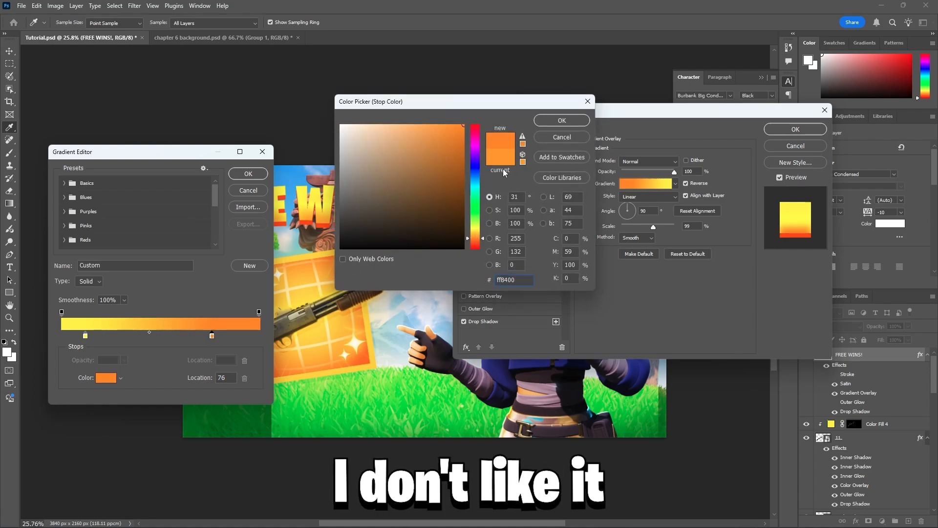
{"action": "left_click", "coordinate": [549, 126]}
{"action": "left_click", "coordinate": [248, 174]}
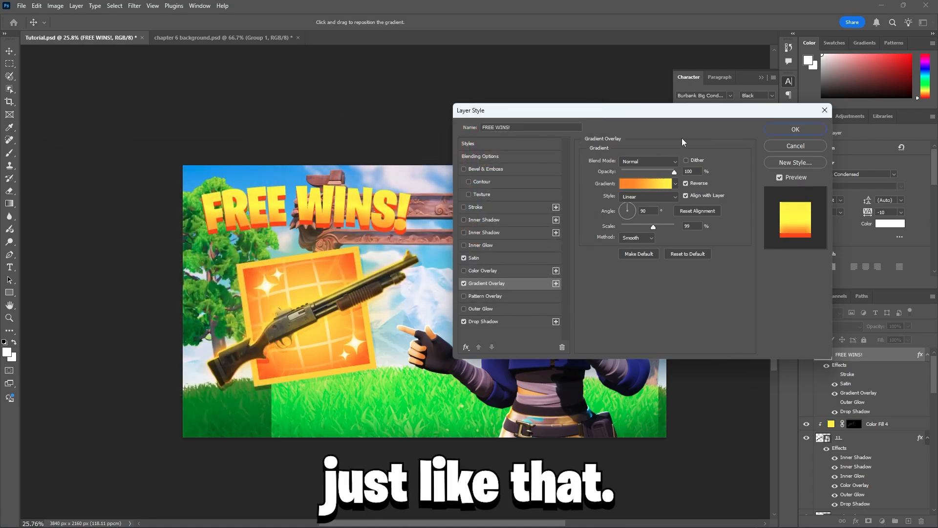
{"action": "left_click", "coordinate": [795, 130]}
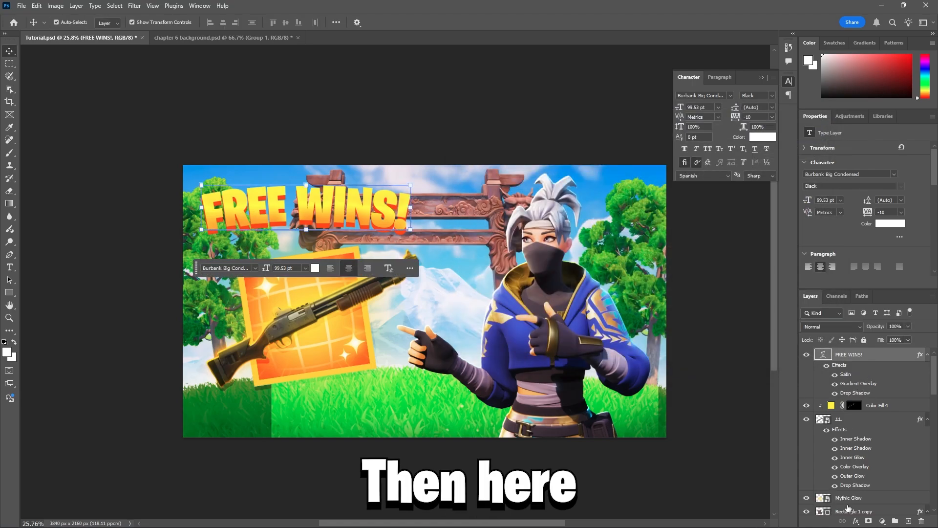
Group the FREE WINS! text layer and add a 46 px Outside Stroke to the group.
{"action": "left_click", "coordinate": [855, 354]}
{"action": "key", "text": "ctrl+g"}
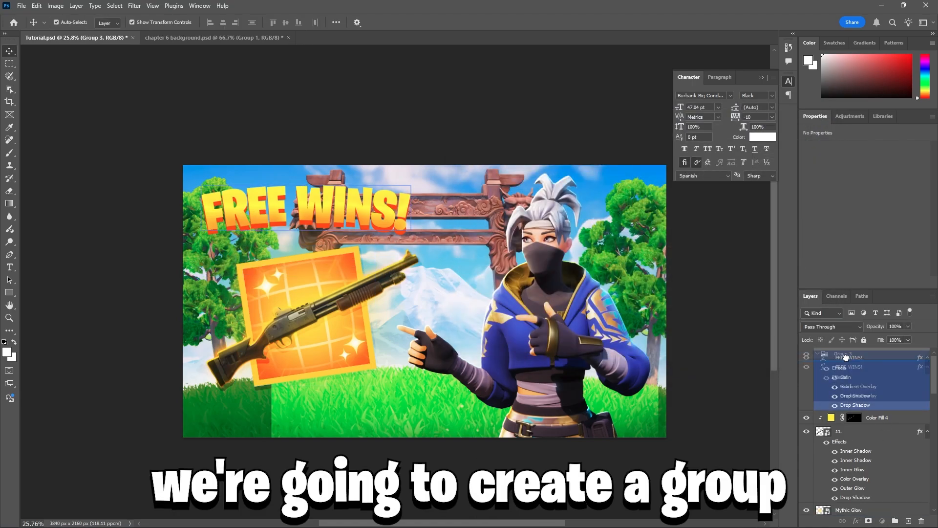
{"action": "double_click", "coordinate": [858, 355]}
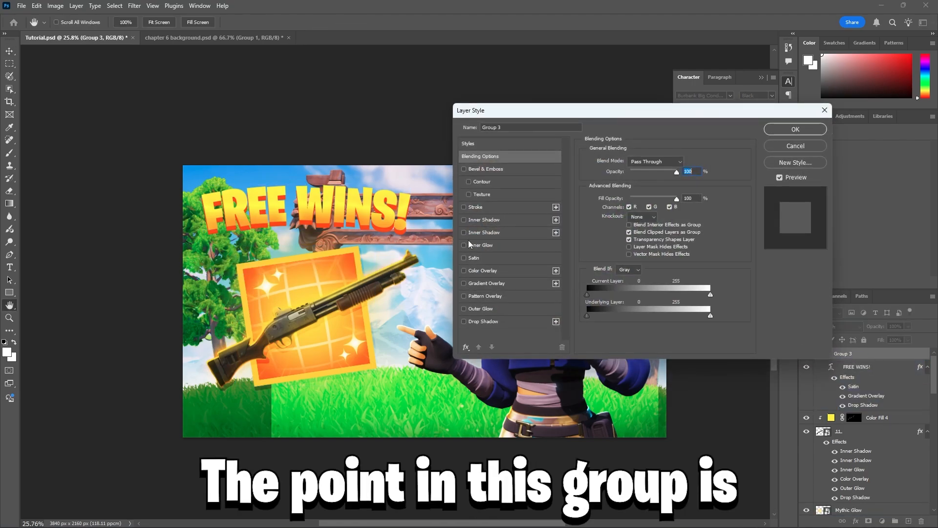
{"action": "left_click", "coordinate": [464, 207]}
{"action": "left_click", "coordinate": [473, 207]}
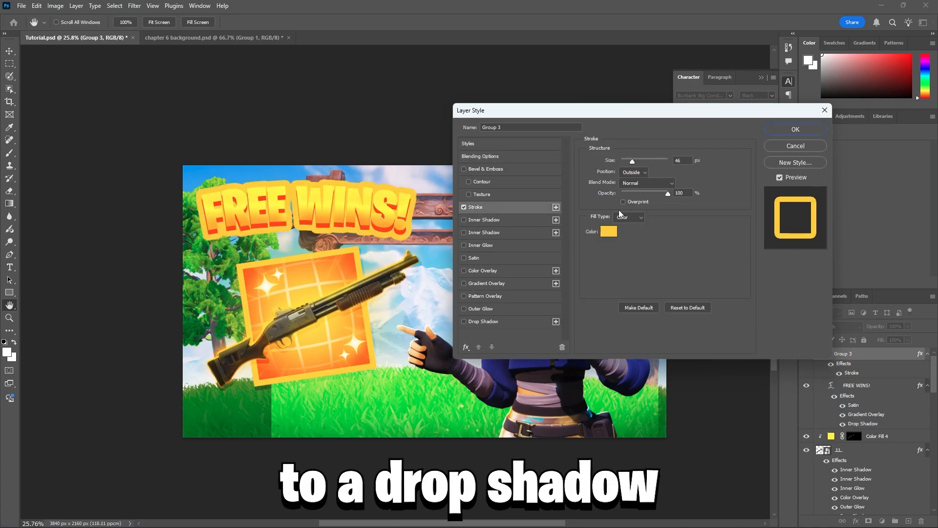
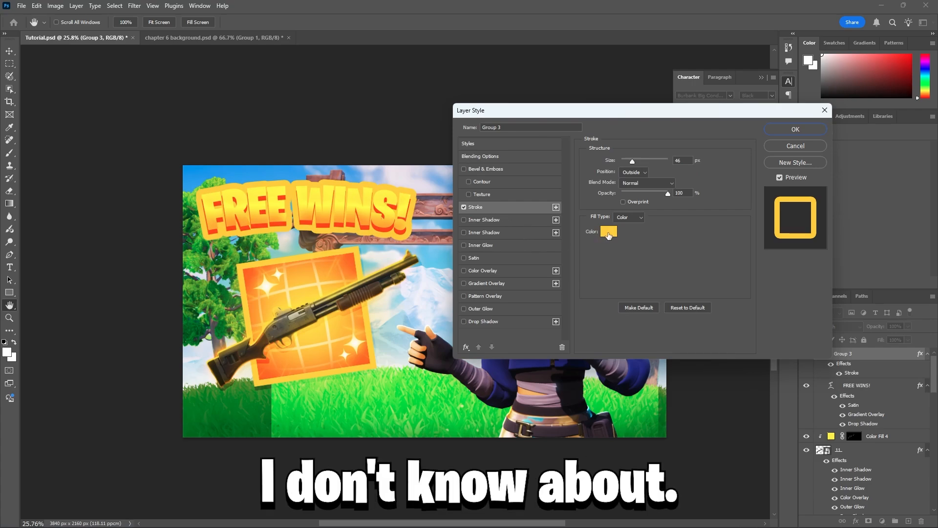
Add a second Stroke to the text group and color the upper one black.
{"action": "left_click", "coordinate": [556, 207]}
{"action": "left_click", "coordinate": [606, 232]}
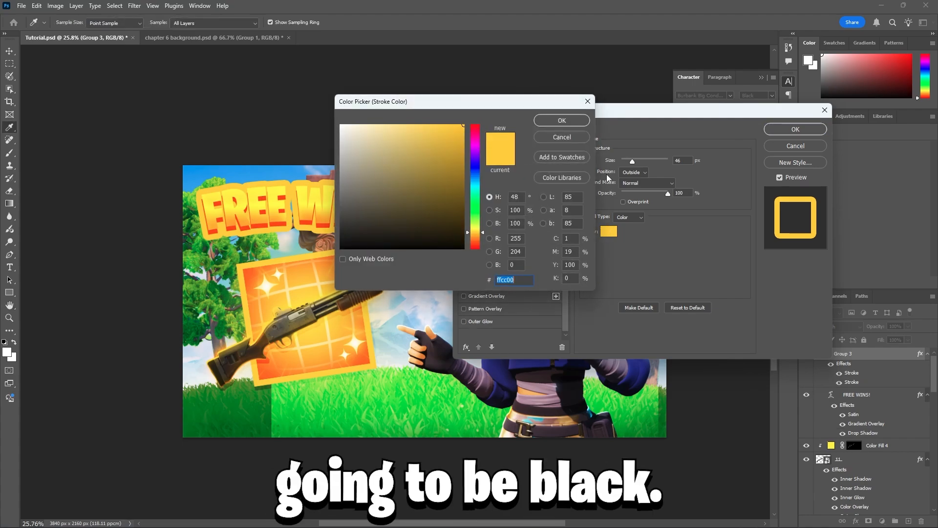
{"action": "left_click", "coordinate": [341, 247]}
{"action": "left_click", "coordinate": [551, 120]}
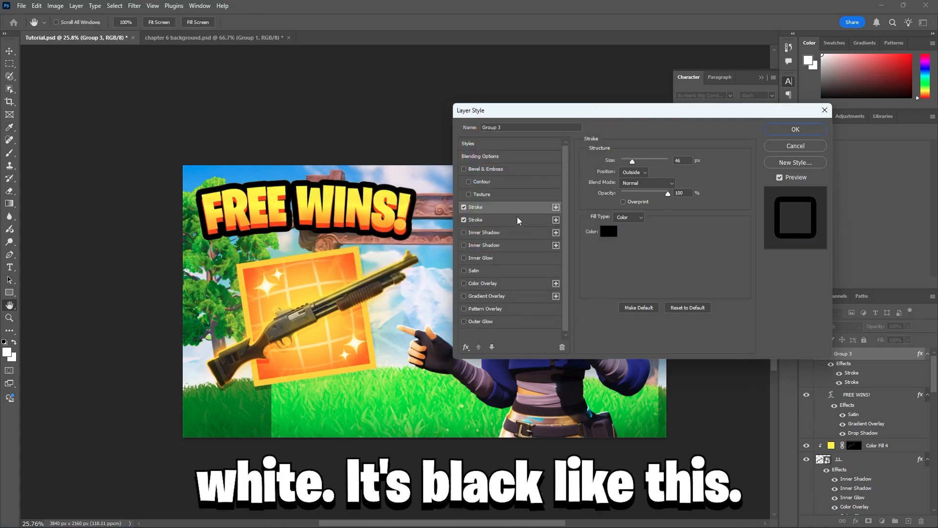
Change the color of the group's lower Stroke to white ffffff.
{"action": "left_click", "coordinate": [506, 219]}
{"action": "left_click", "coordinate": [609, 232]}
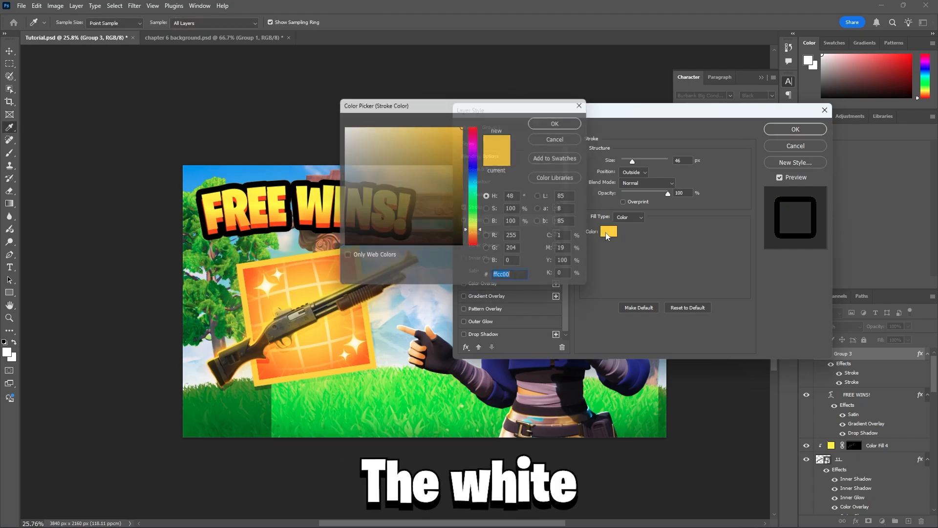
{"action": "left_click", "coordinate": [400, 141]}
{"action": "left_click_drag", "start_coordinate": [400, 140], "coordinate": [312, 74]}
{"action": "left_click", "coordinate": [542, 124]}
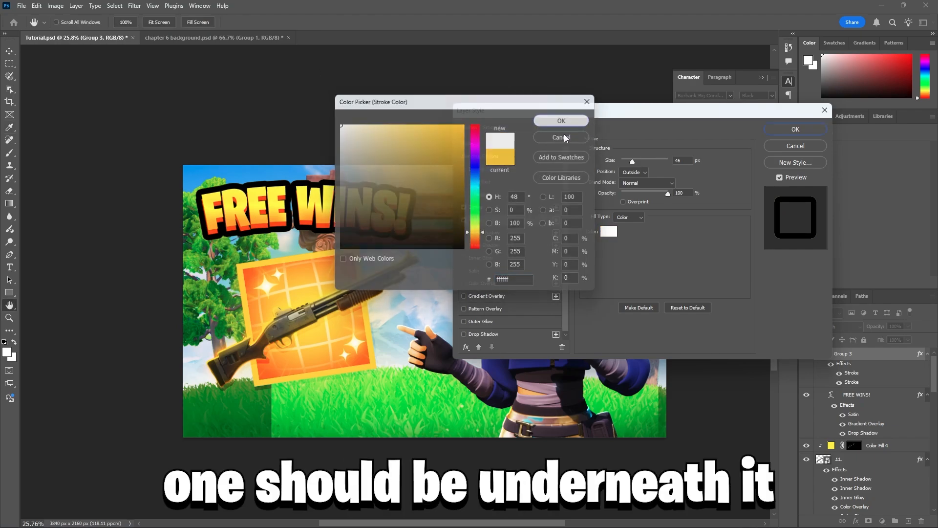
Reduce the size of the group's black Stroke, set the white Stroke to 35 px, and apply the layer style.
{"action": "left_click", "coordinate": [506, 207]}
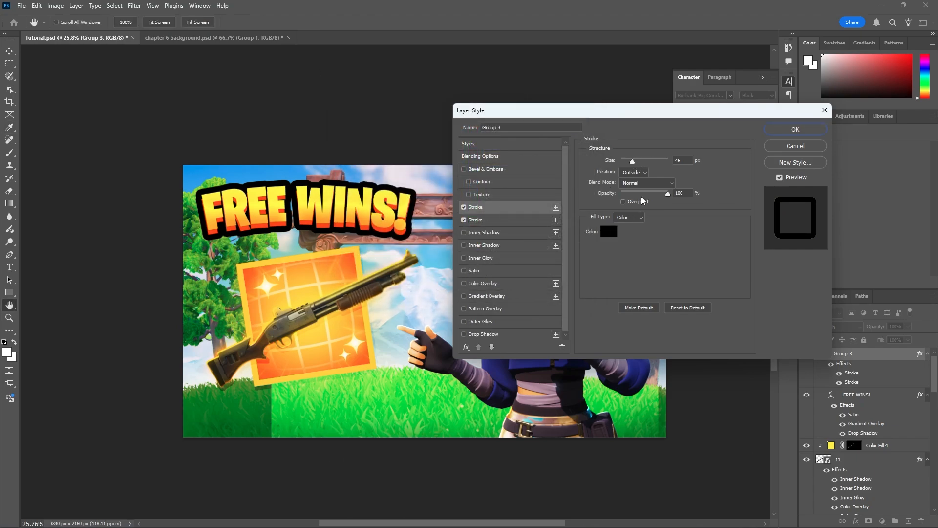
{"action": "left_click_drag", "start_coordinate": [634, 161], "coordinate": [630, 161]}
{"action": "left_click", "coordinate": [507, 220]}
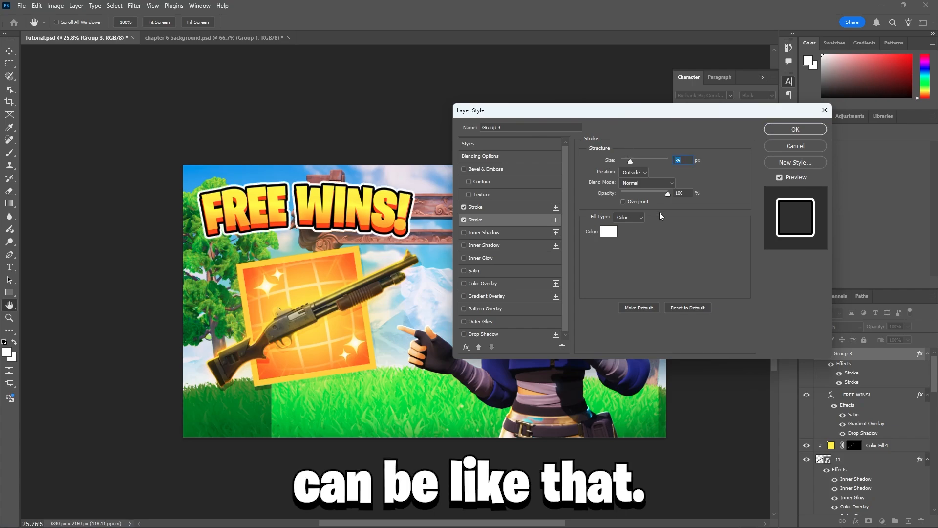
{"action": "left_click", "coordinate": [795, 130]}
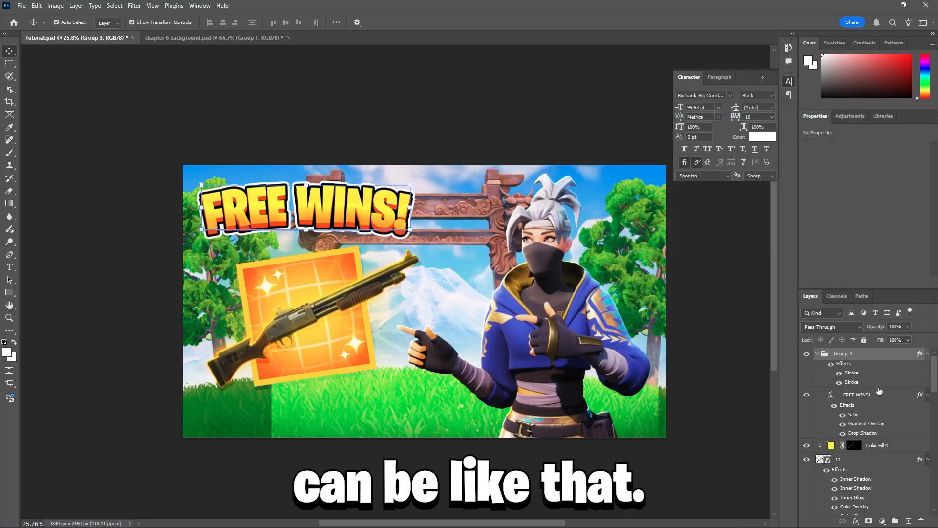
Set the FREE WINS! text's Drop Shadow to 20 px distance, 100% spread and 2 px size.
{"action": "left_click", "coordinate": [875, 402]}
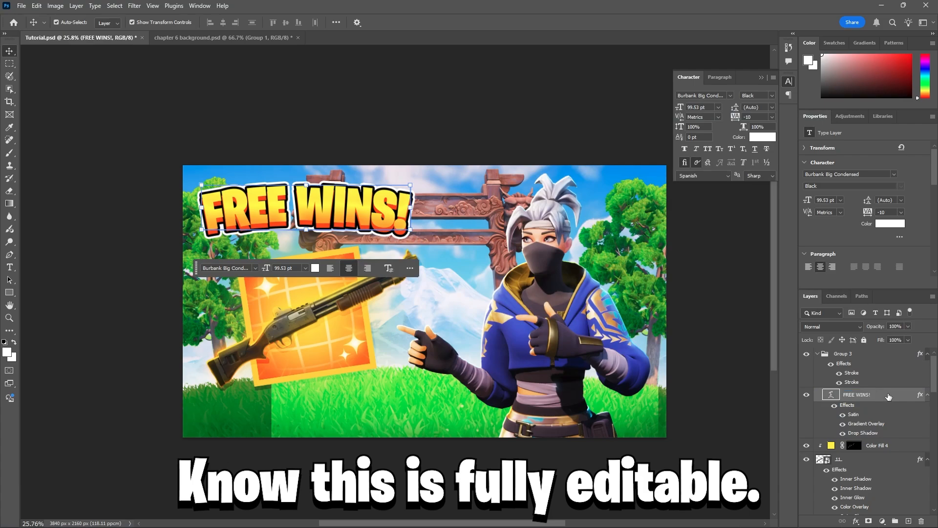
{"action": "double_click", "coordinate": [883, 396]}
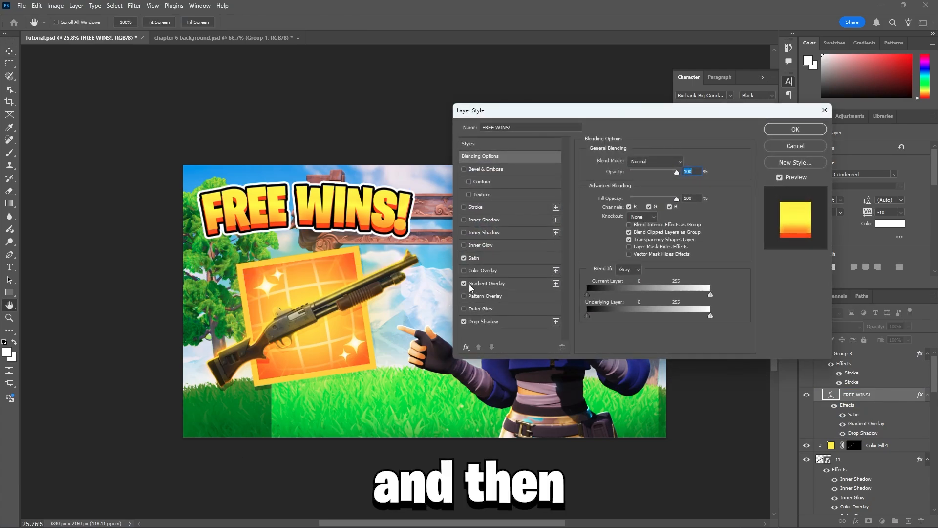
{"action": "left_click", "coordinate": [484, 323]}
{"action": "left_click_drag", "start_coordinate": [625, 227], "coordinate": [672, 218]}
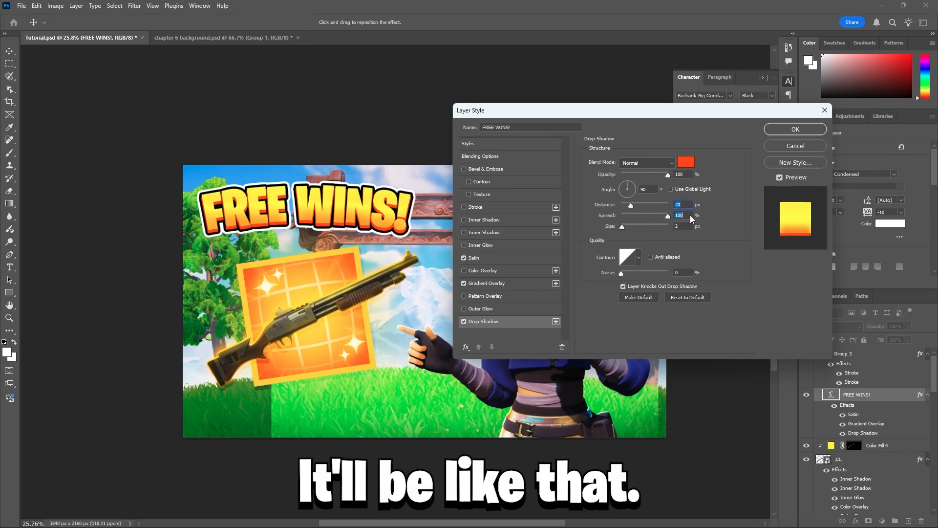
Try an Outer Glow on the FREE WINS! text and disable it again.
{"action": "left_click", "coordinate": [471, 309]}
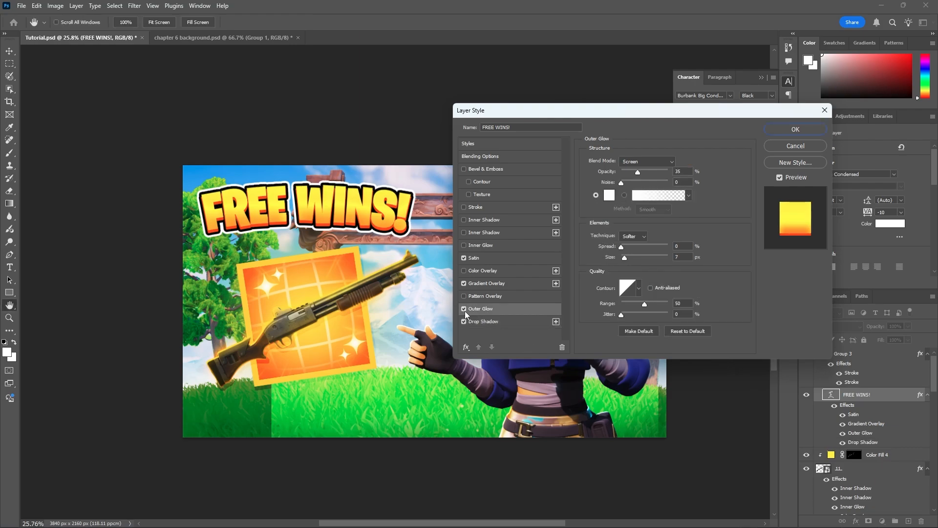
{"action": "left_click", "coordinate": [464, 309]}
{"action": "left_click", "coordinate": [463, 233]}
{"action": "left_click", "coordinate": [464, 233]}
Apply the text's layer style and add a white Outer Glow with 100% opacity to the text group.
{"action": "left_click", "coordinate": [795, 129]}
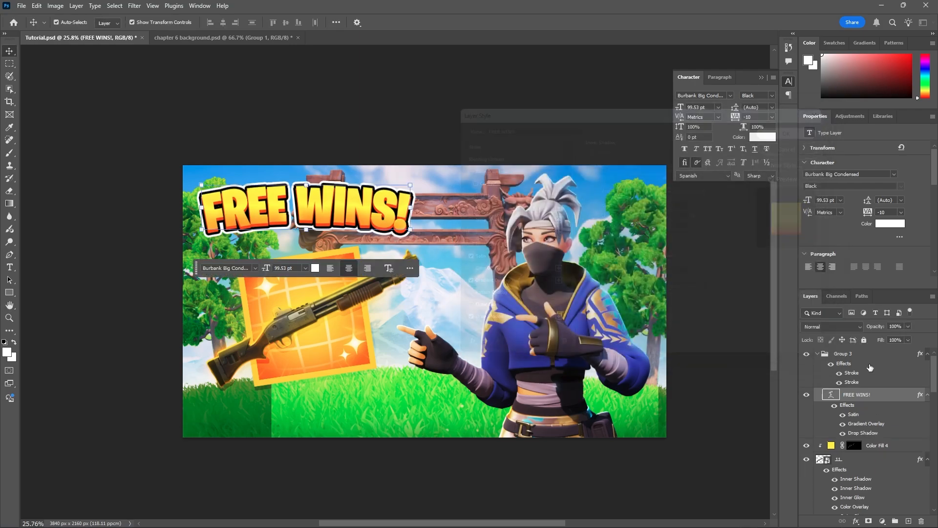
{"action": "double_click", "coordinate": [855, 353]}
{"action": "double_click", "coordinate": [874, 354]}
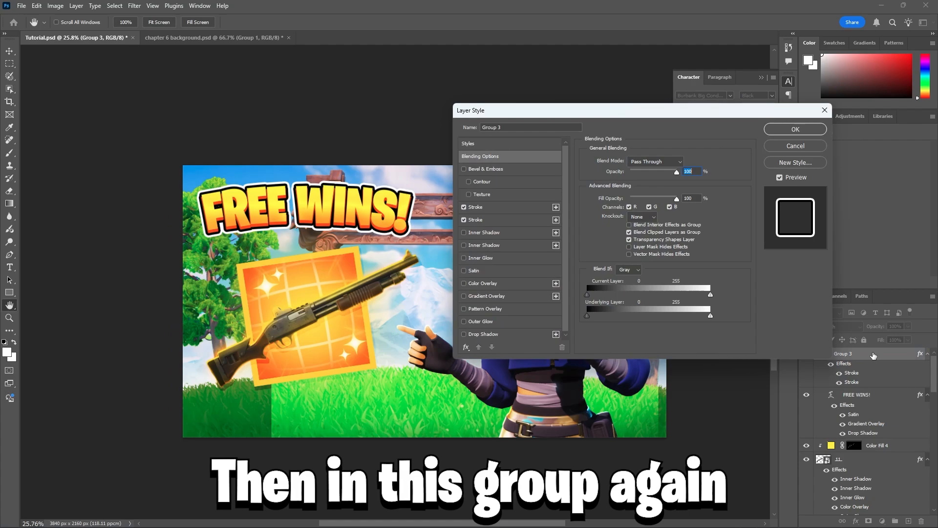
{"action": "left_click", "coordinate": [483, 233]}
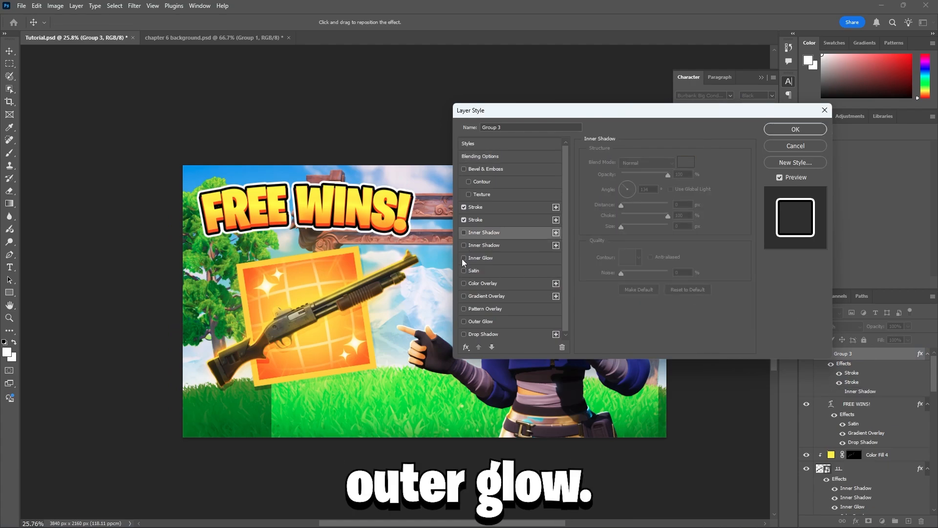
{"action": "left_click", "coordinate": [464, 321]}
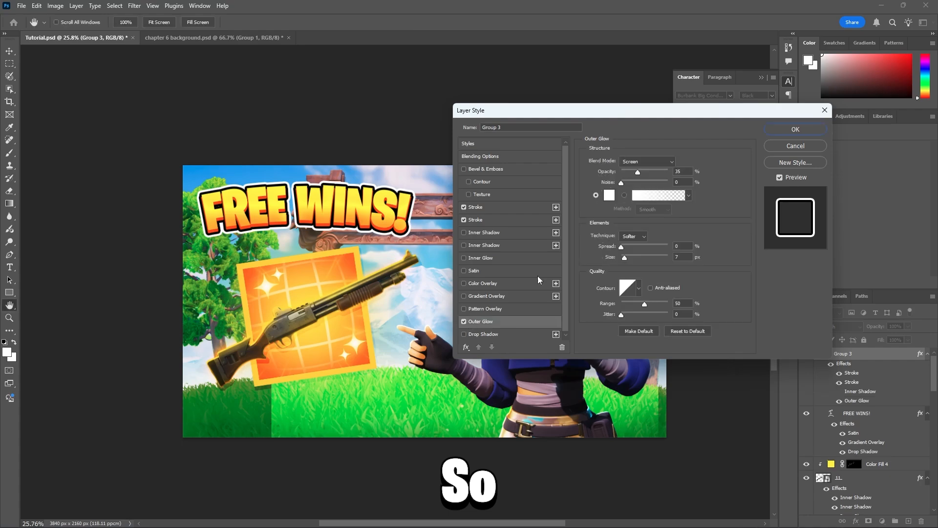
{"action": "left_click", "coordinate": [609, 196]}
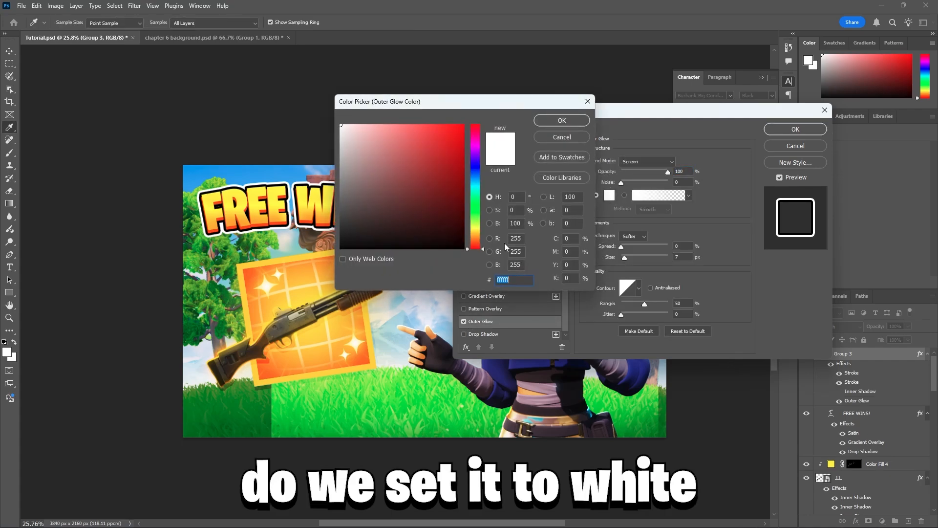
{"action": "left_click", "coordinate": [560, 123]}
Set the blend mode of the group's Outer Glow to Overlay and apply the layer style.
{"action": "left_click", "coordinate": [646, 162]}
{"action": "key", "text": "Down"}
{"action": "key", "text": "Down"}
{"action": "key", "text": "Down"}
{"action": "key", "text": "Down"}
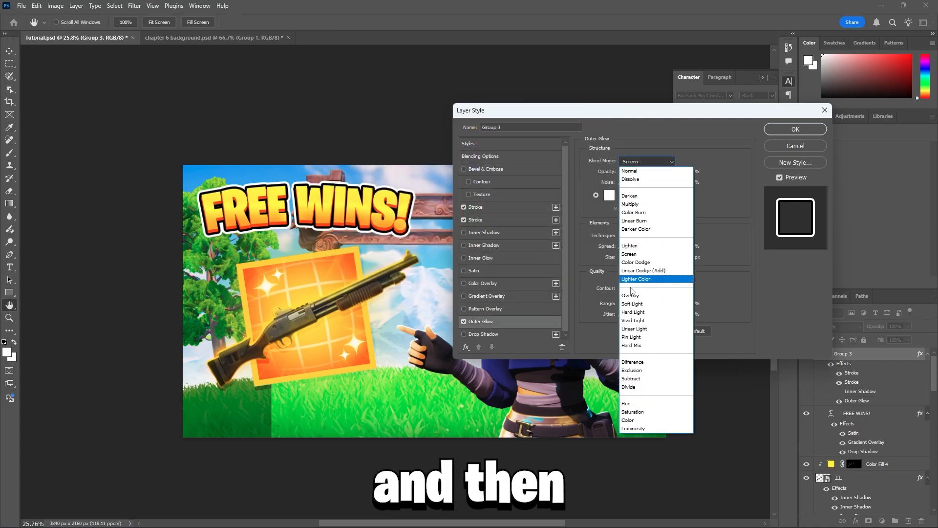
{"action": "key", "text": "Return"}
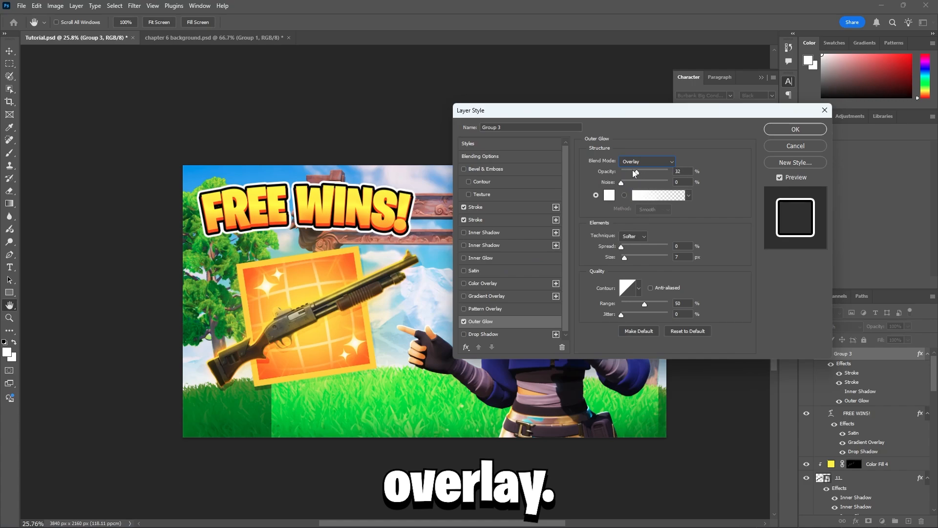
{"action": "left_click", "coordinate": [802, 132]}
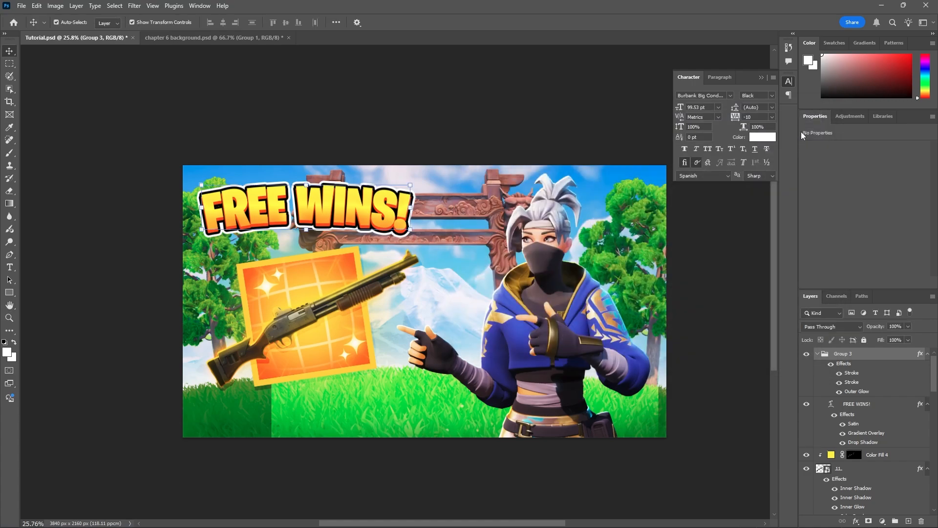
Set the Outer Glow size of the FREE WINS! text group to 229 px, apply the layer style and deselect the group.
{"action": "double_click", "coordinate": [880, 353]}
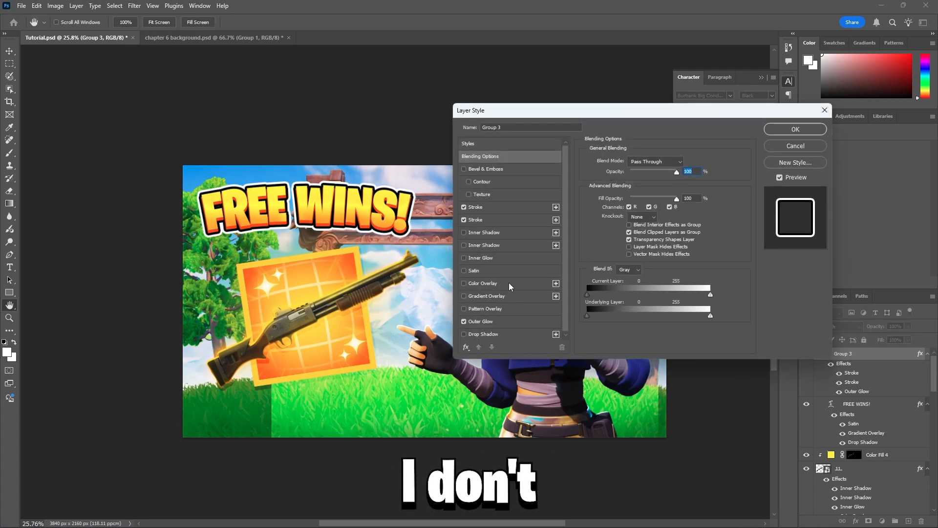
{"action": "left_click", "coordinate": [490, 322]}
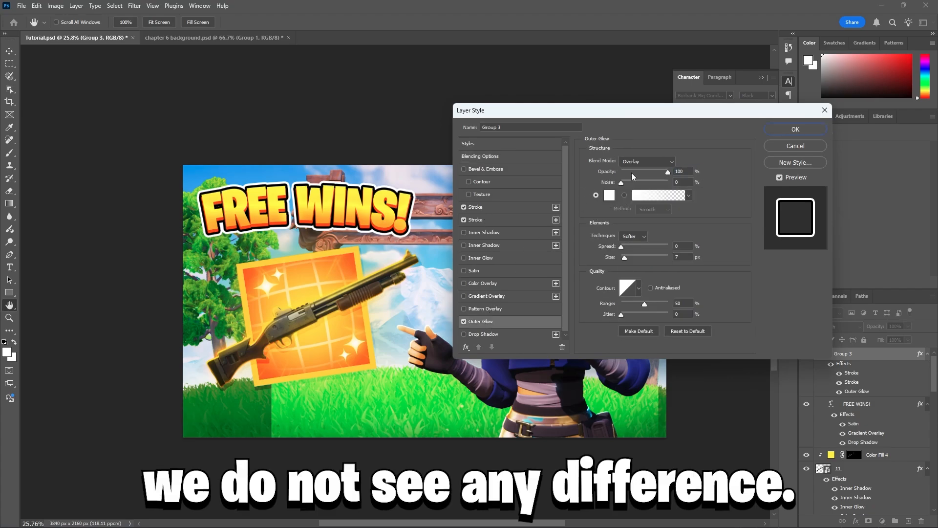
{"action": "left_click_drag", "start_coordinate": [639, 172], "coordinate": [677, 172]}
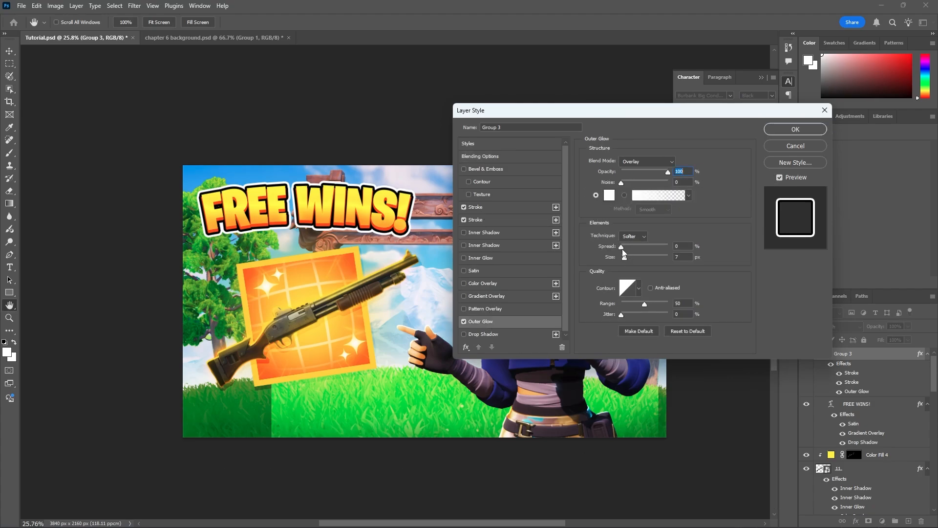
{"action": "left_click_drag", "start_coordinate": [625, 258], "coordinate": [651, 258]}
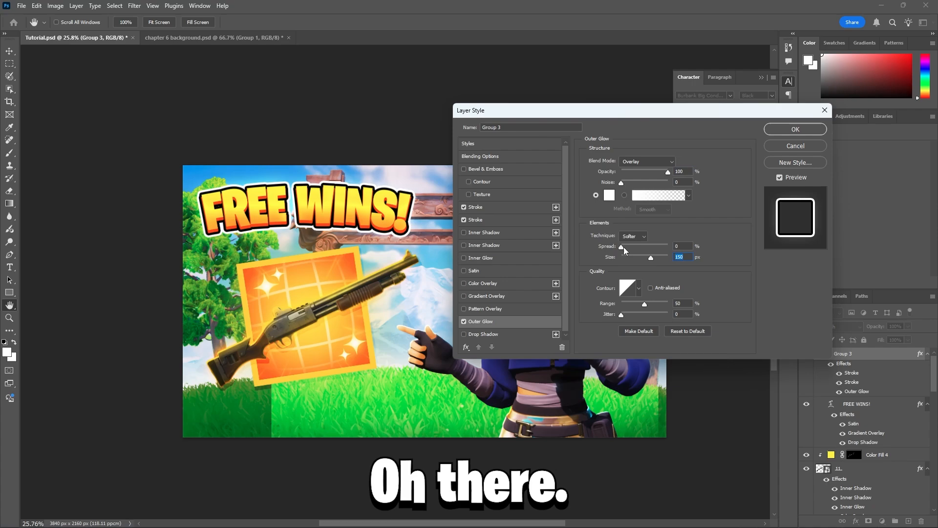
{"action": "left_click_drag", "start_coordinate": [668, 172], "coordinate": [743, 187]}
{"action": "left_click_drag", "start_coordinate": [653, 260], "coordinate": [666, 258]}
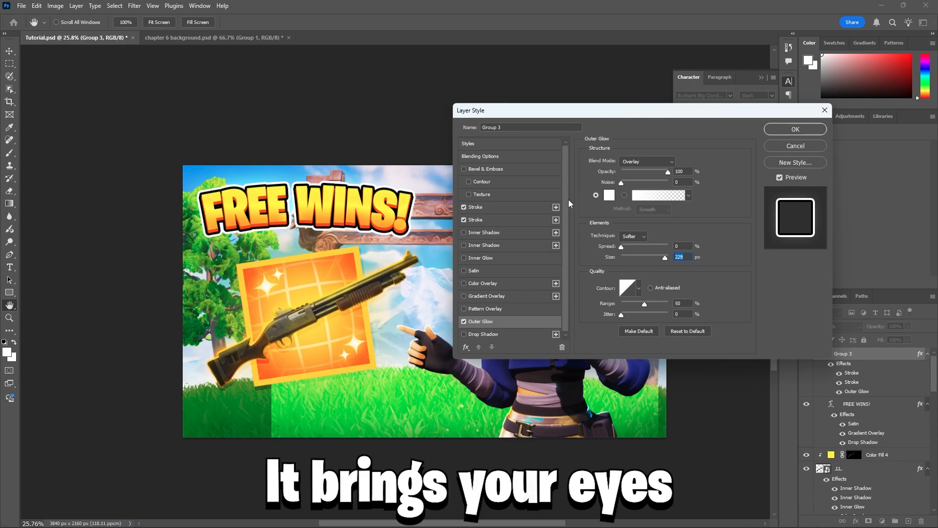
{"action": "left_click", "coordinate": [795, 129]}
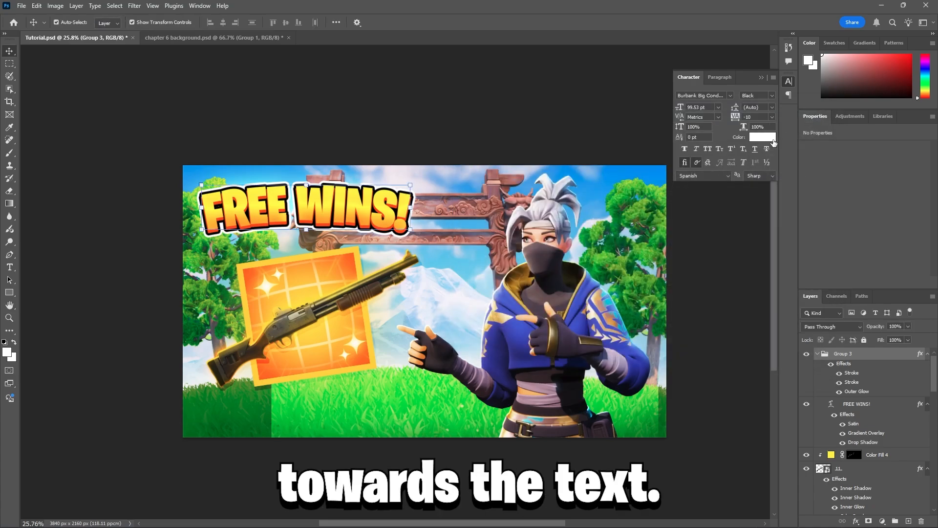
{"action": "left_click", "coordinate": [720, 299]}
{"action": "left_click", "coordinate": [737, 352]}
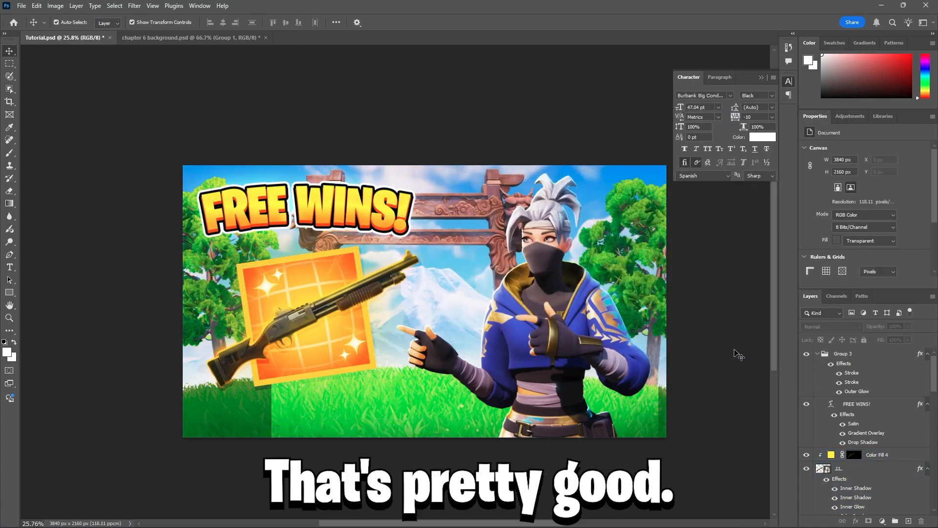
Open the shotgun's layer style and toggle its Inner Shadow and Inner Glow effects off and on to compare their contribution.
{"action": "left_click", "coordinate": [374, 309]}
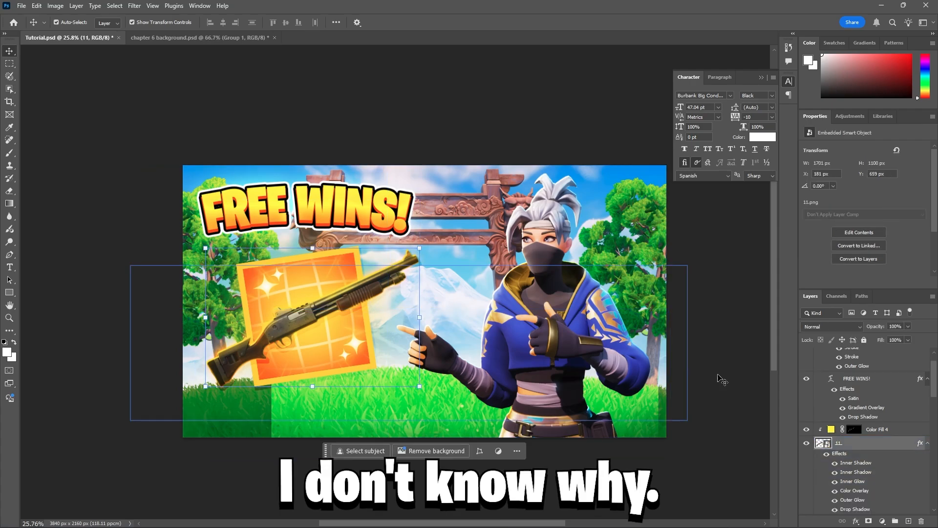
{"action": "double_click", "coordinate": [884, 450]}
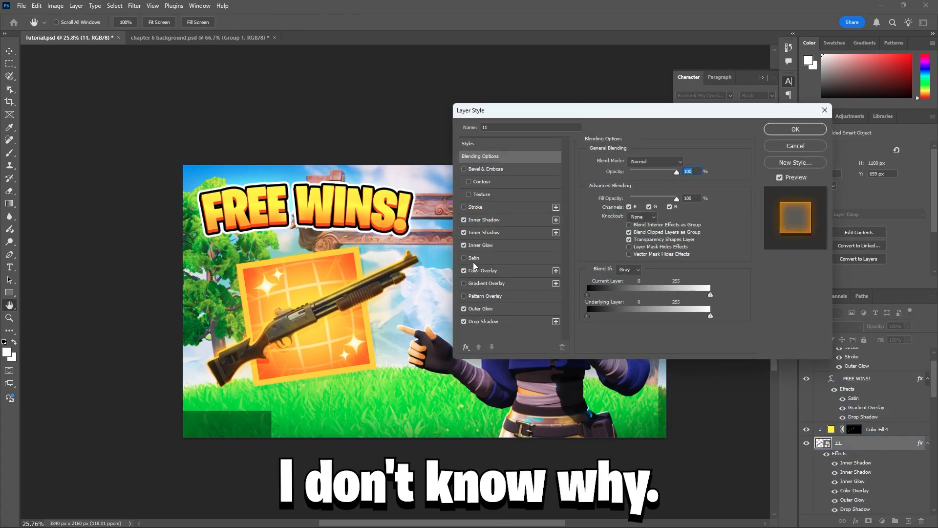
{"action": "left_click", "coordinate": [485, 270]}
{"action": "left_click", "coordinate": [465, 219]}
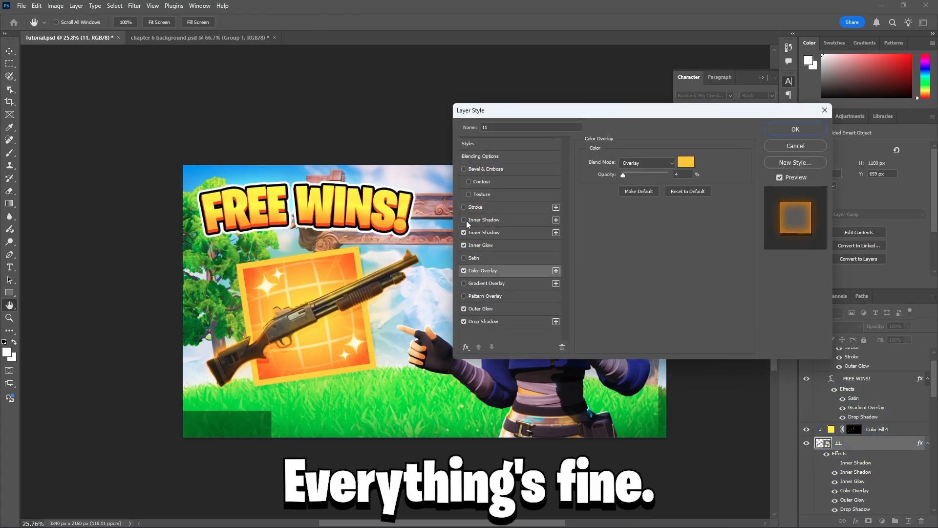
{"action": "left_click", "coordinate": [464, 220]}
{"action": "left_click", "coordinate": [464, 232]}
{"action": "left_click", "coordinate": [465, 233]}
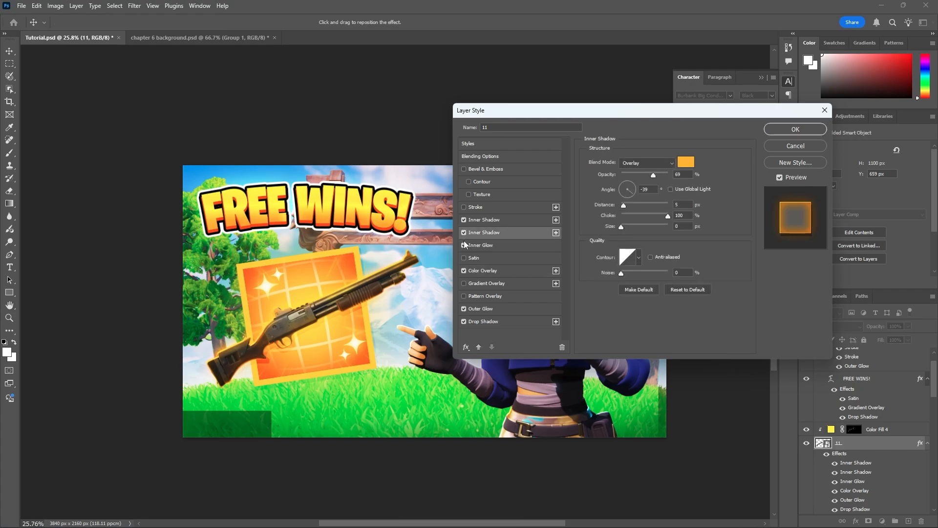
{"action": "left_click", "coordinate": [464, 248]}
{"action": "left_click", "coordinate": [464, 245]}
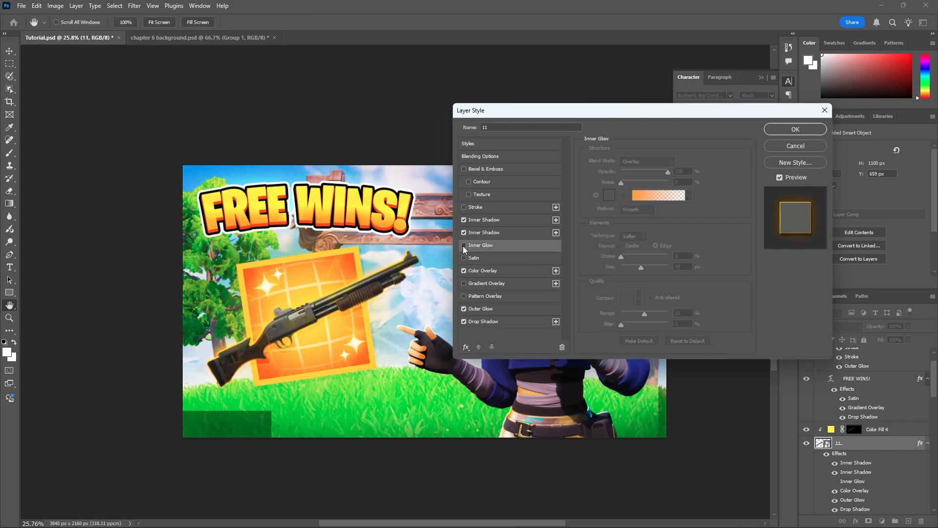
{"action": "left_click", "coordinate": [463, 245]}
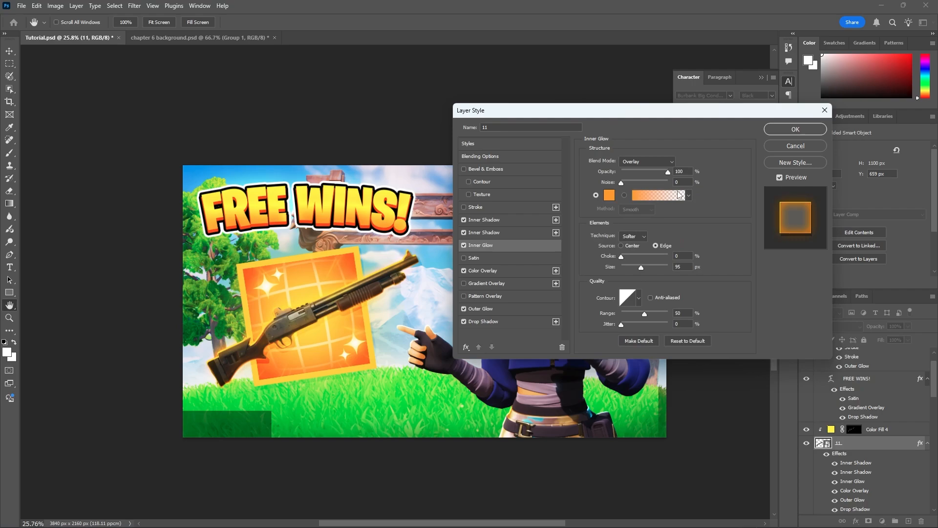
Change the shotgun's Inner Glow color to ffba00, apply the layer style and save the document.
{"action": "left_click", "coordinate": [610, 195]}
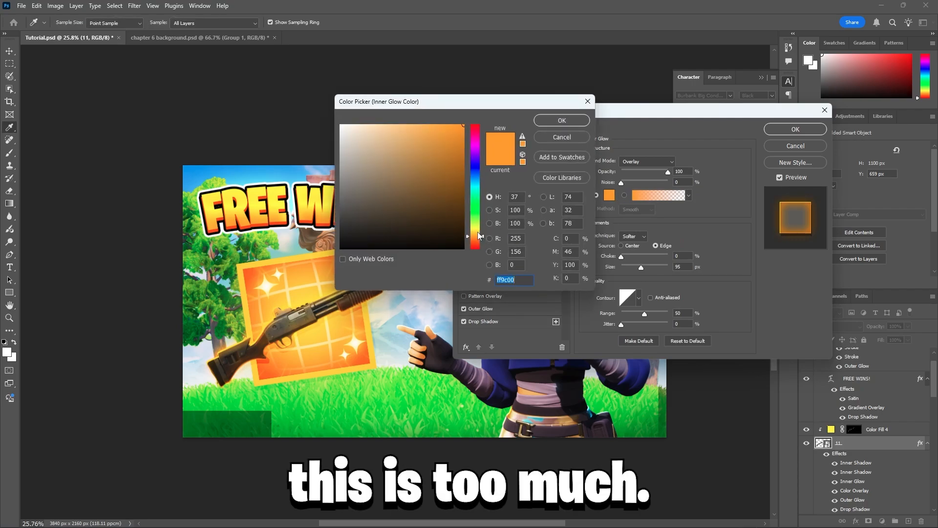
{"action": "left_click_drag", "start_coordinate": [478, 235], "coordinate": [480, 238]}
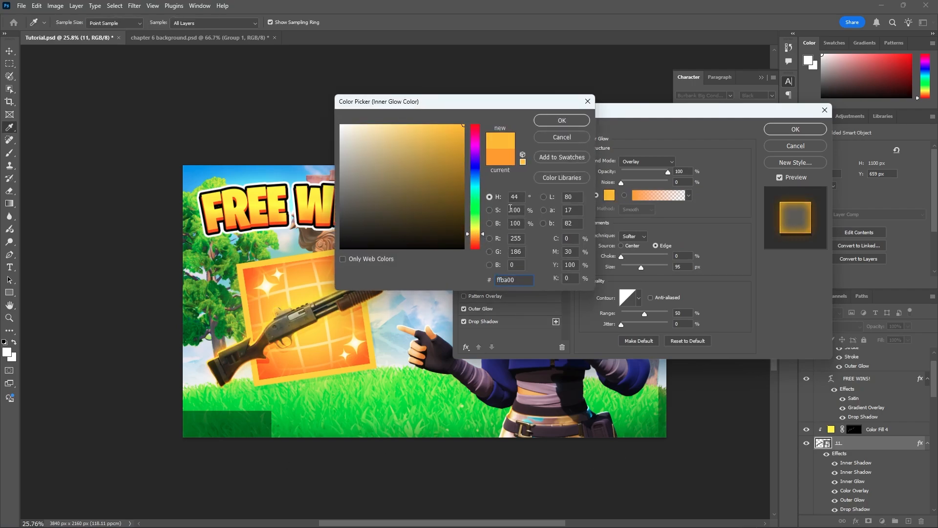
{"action": "left_click", "coordinate": [562, 121]}
{"action": "left_click", "coordinate": [777, 130]}
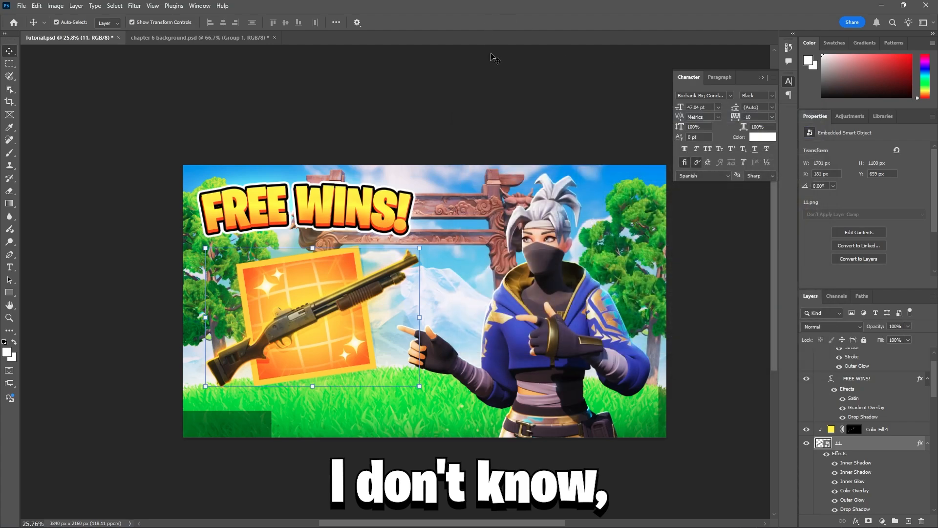
{"action": "left_click", "coordinate": [494, 59]}
{"action": "key", "text": "ctrl+s"}
{"action": "scroll", "coordinate": [408, 161], "scroll_direction": "down", "scroll_amount": 3, "text": "alt"}
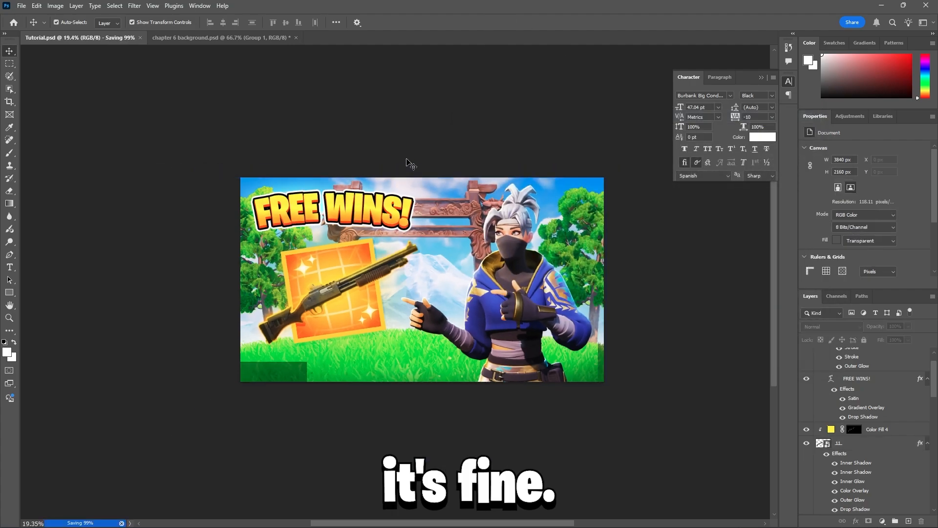
Nudge the grass's Exposure 2 adjustment layer slightly to the left, deselect it and save the document.
{"action": "scroll", "coordinate": [395, 282], "scroll_direction": "up", "scroll_amount": 4, "text": "alt"}
{"action": "left_click", "coordinate": [300, 397]}
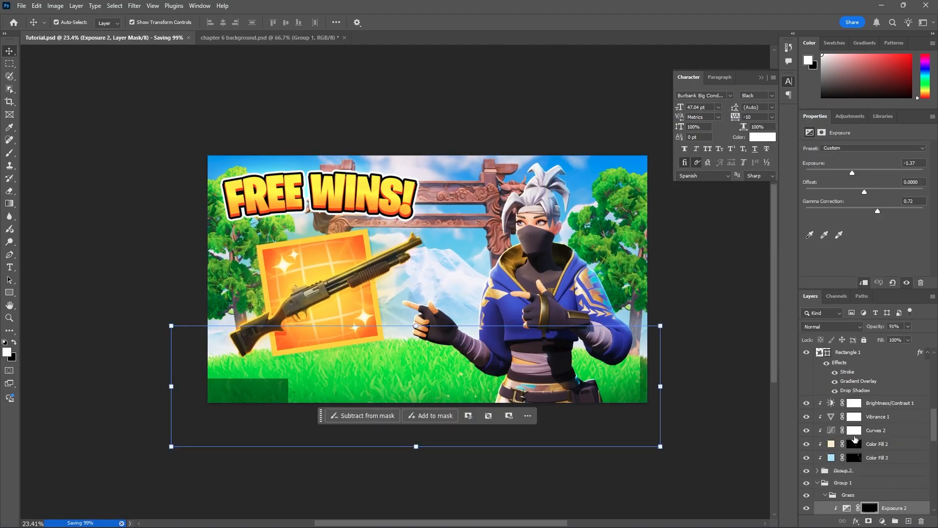
{"action": "scroll", "coordinate": [846, 475], "scroll_direction": "down", "scroll_amount": 3}
{"action": "key", "text": "Left"}
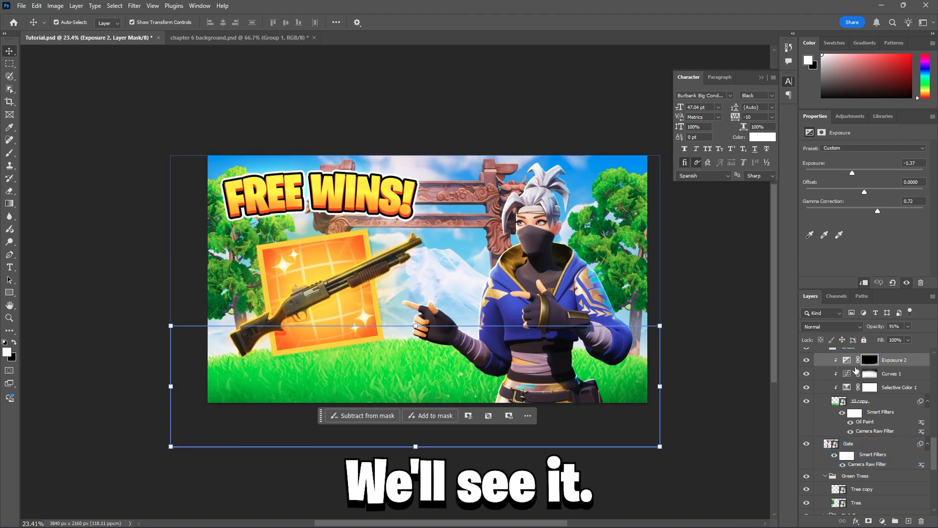
{"action": "left_click", "coordinate": [688, 385]}
{"action": "key", "text": "ctrl+s"}
{"action": "scroll", "coordinate": [688, 385], "scroll_direction": "down", "scroll_amount": 3, "text": "alt"}
{"action": "scroll", "coordinate": [581, 265], "scroll_direction": "up", "scroll_amount": 3, "text": "alt"}
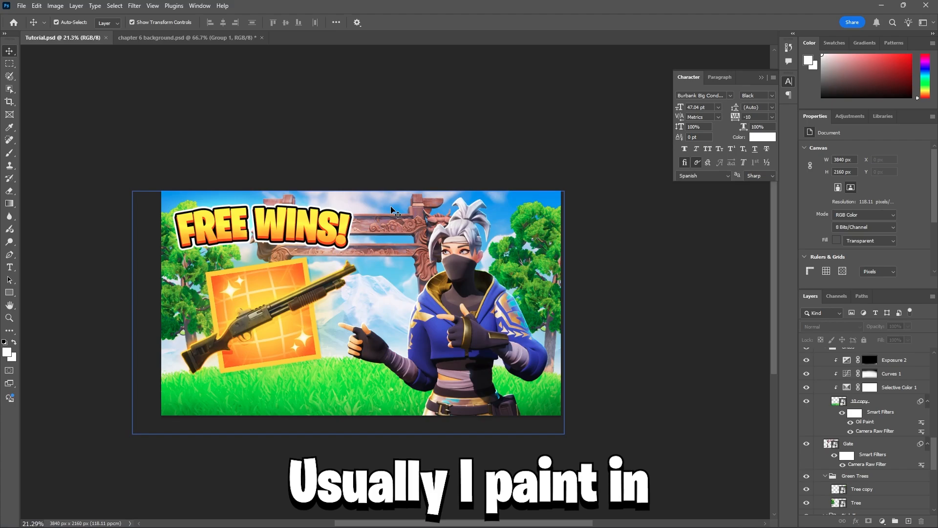
{"action": "scroll", "coordinate": [455, 249], "scroll_direction": "up", "scroll_amount": 9, "text": "alt"}
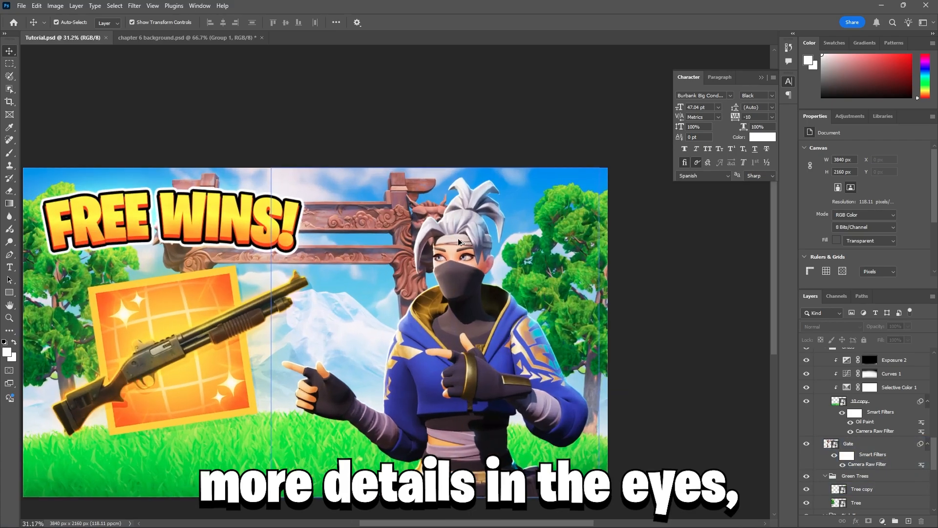
{"action": "scroll", "coordinate": [419, 254], "scroll_direction": "down", "scroll_amount": 9, "text": "alt"}
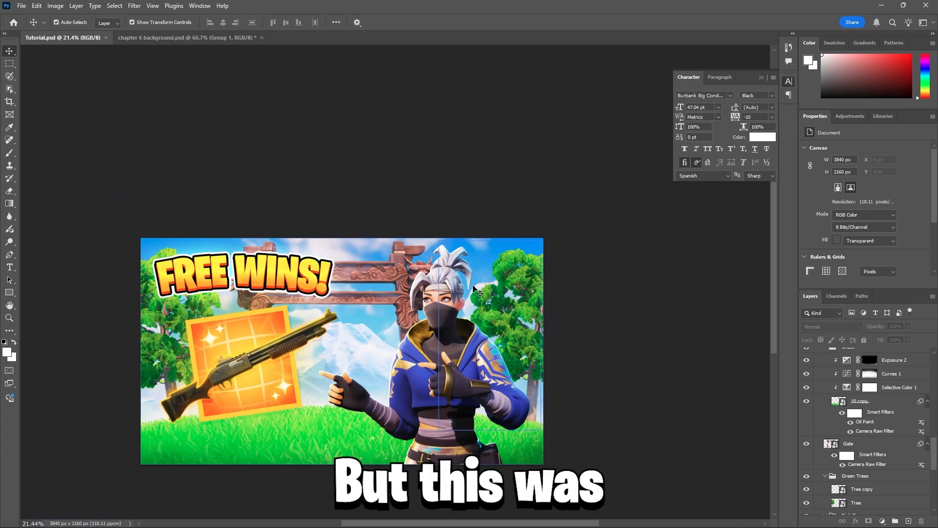
{"action": "scroll", "coordinate": [398, 161], "scroll_direction": "down", "scroll_amount": 3}
{"action": "scroll", "coordinate": [377, 233], "scroll_direction": "down", "scroll_amount": 2}
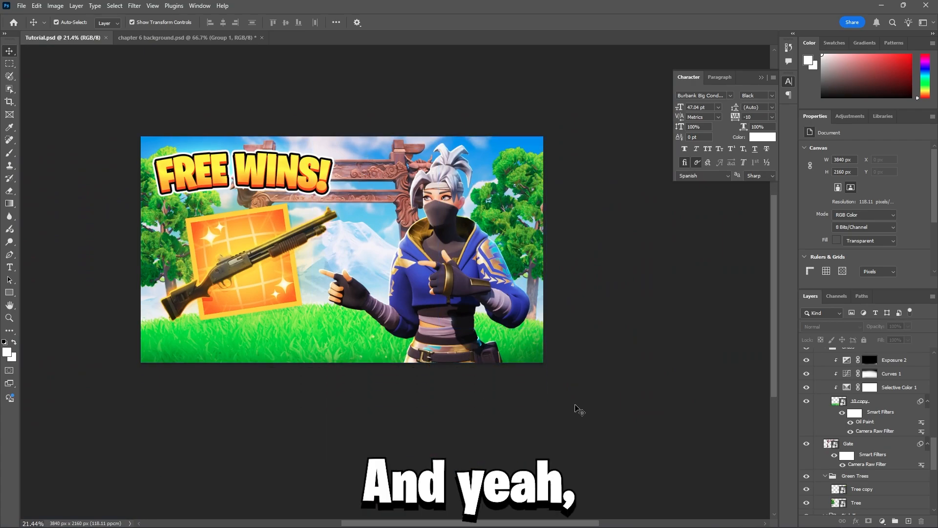